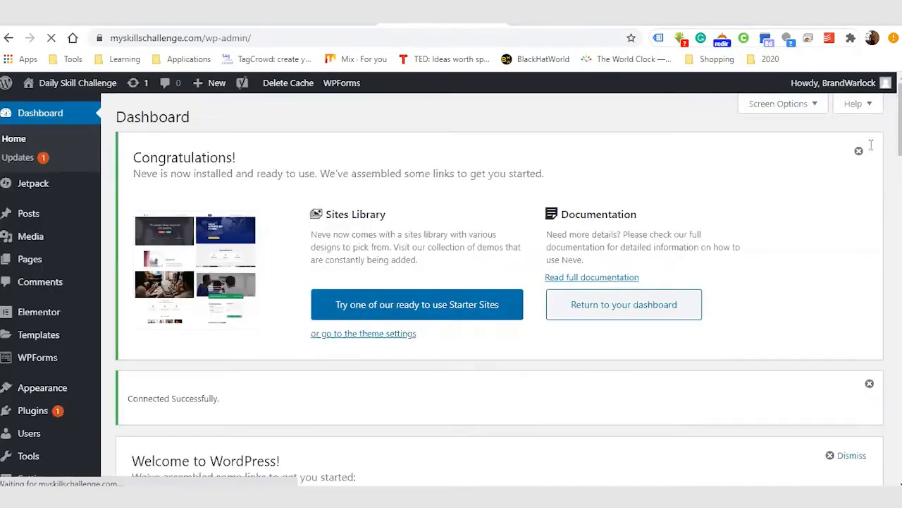
Step: Open the list of all pages and start editing the About page
scroll(500, 282, down, 3)
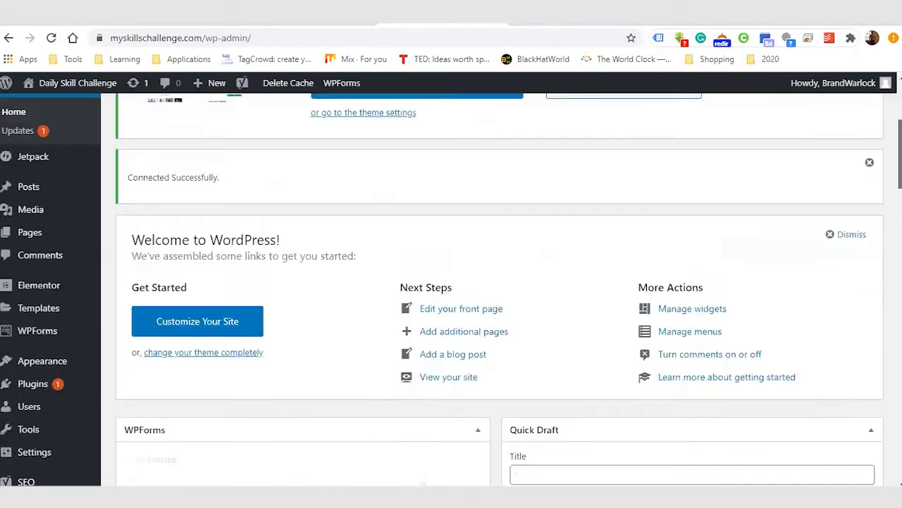
scroll(501, 282, up, 2)
scroll(494, 282, up, 1)
mouse_move(37, 223)
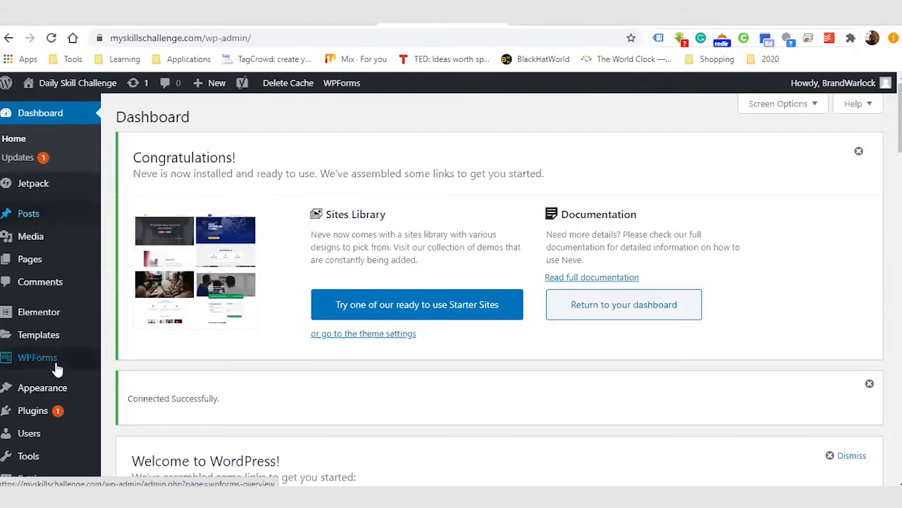
mouse_move(44, 269)
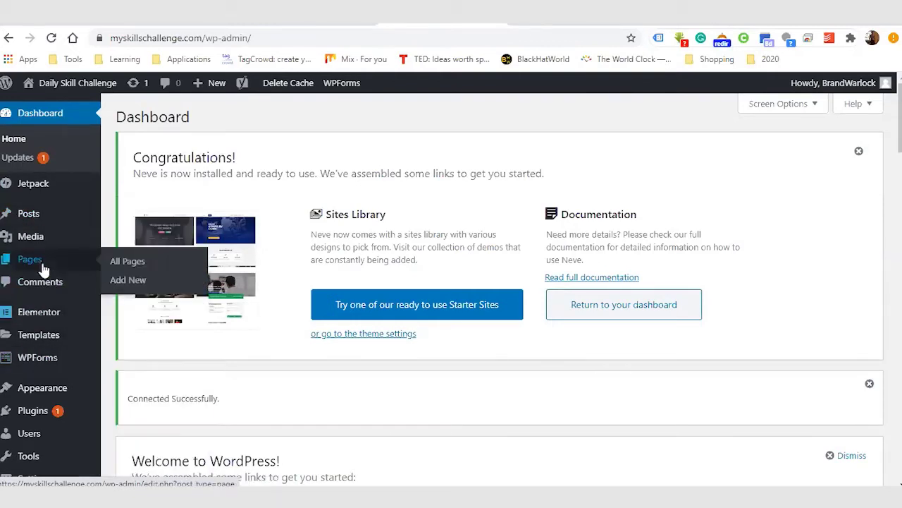
click(130, 265)
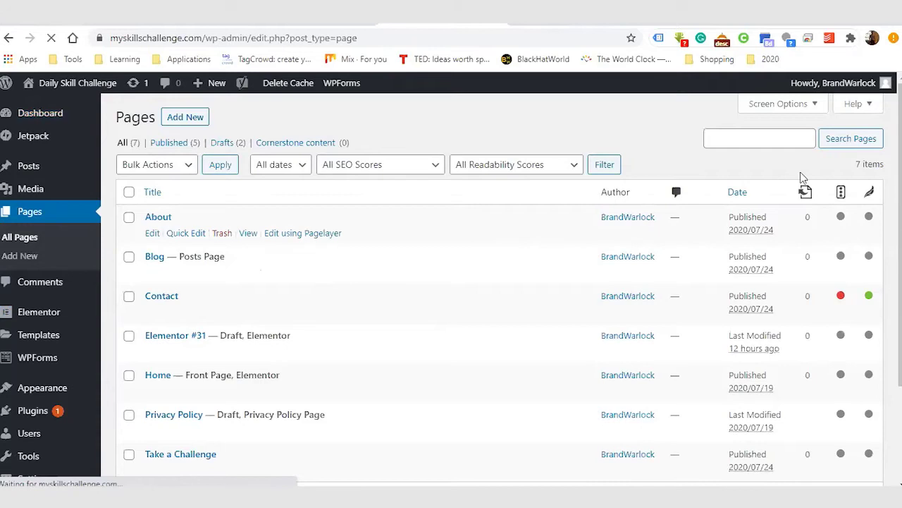
scroll(615, 214, down, 2)
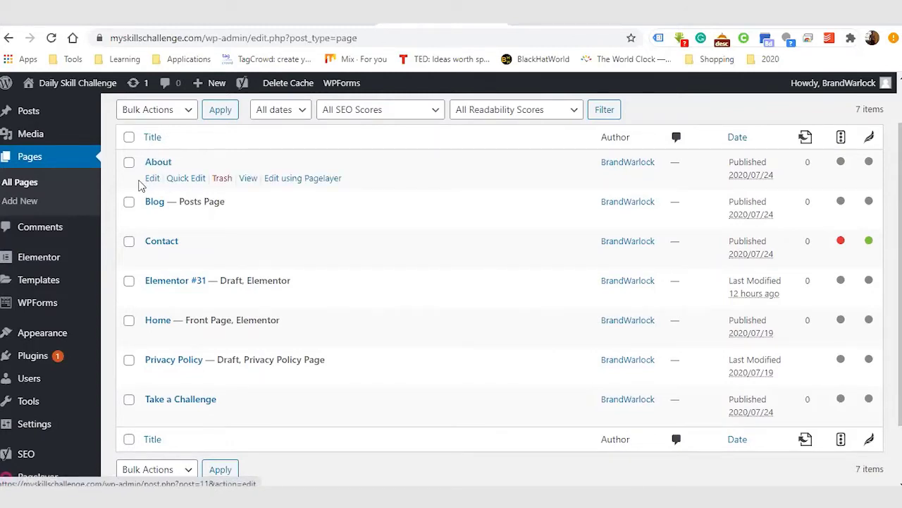
click(152, 179)
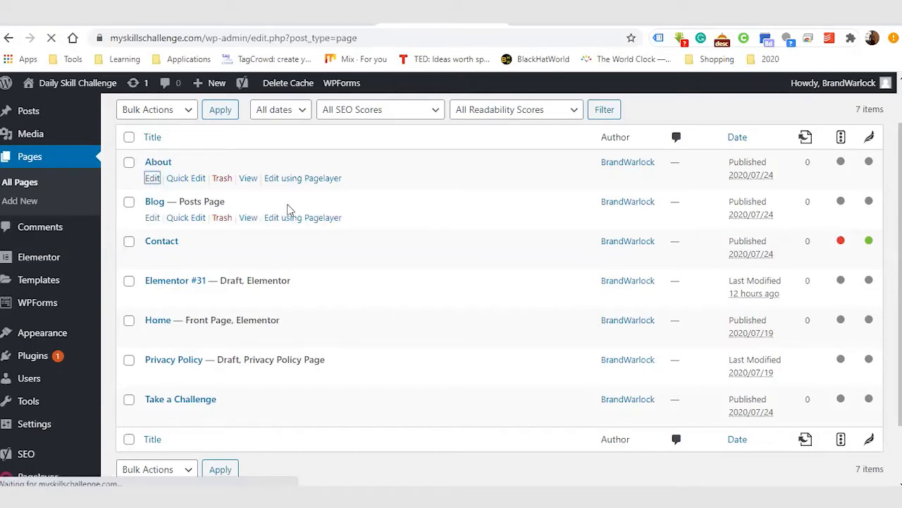
Step: Examine the About page's edit screen, including its content area, page attributes, page settings and Yoast SEO options
scroll(881, 228, down, 3)
scroll(882, 228, down, 3)
scroll(881, 287, down, 5)
scroll(881, 287, up, 8)
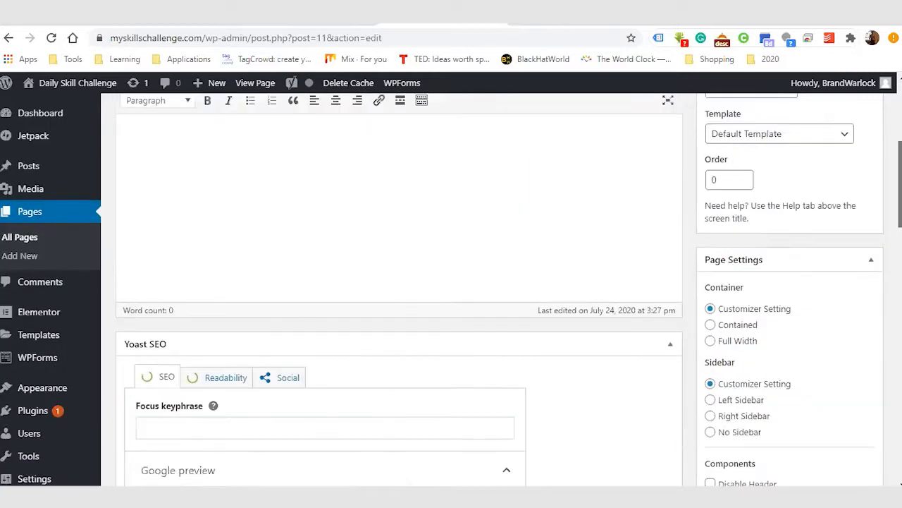
scroll(537, 265, up, 1)
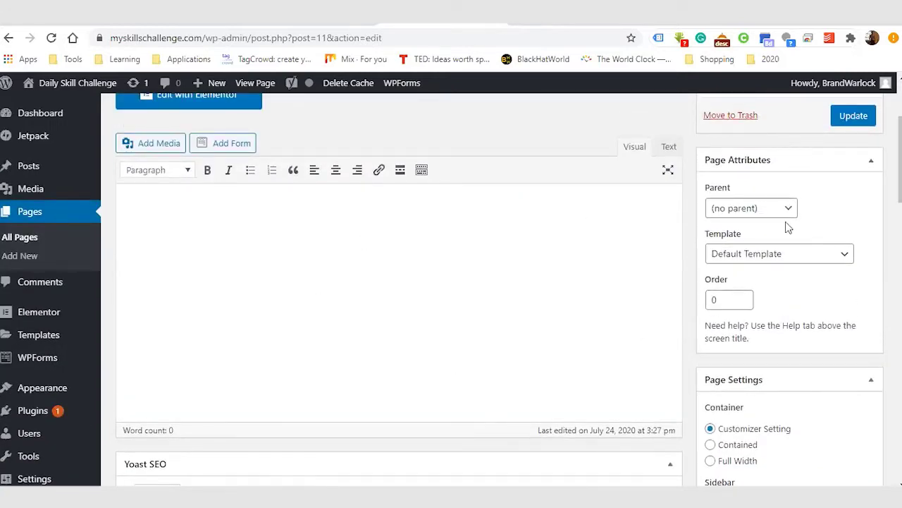
scroll(788, 227, down, 8)
scroll(788, 227, up, 5)
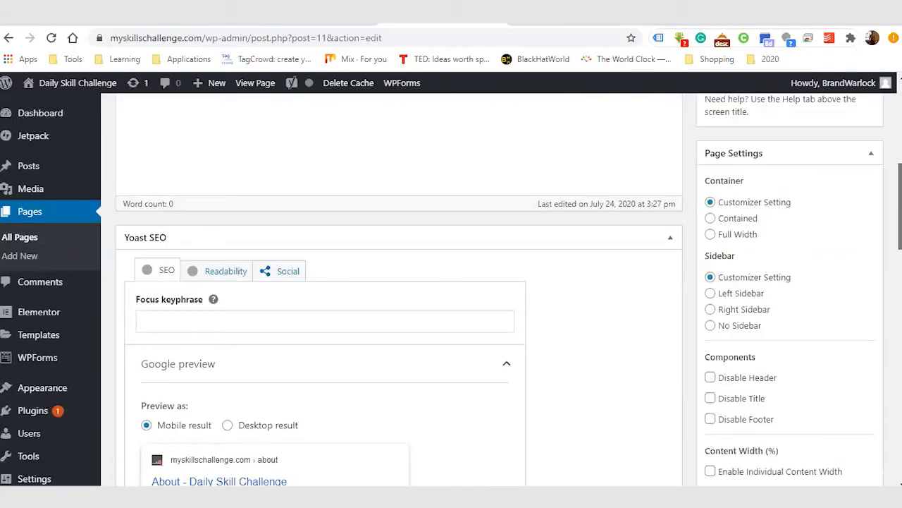
scroll(496, 153, up, 4)
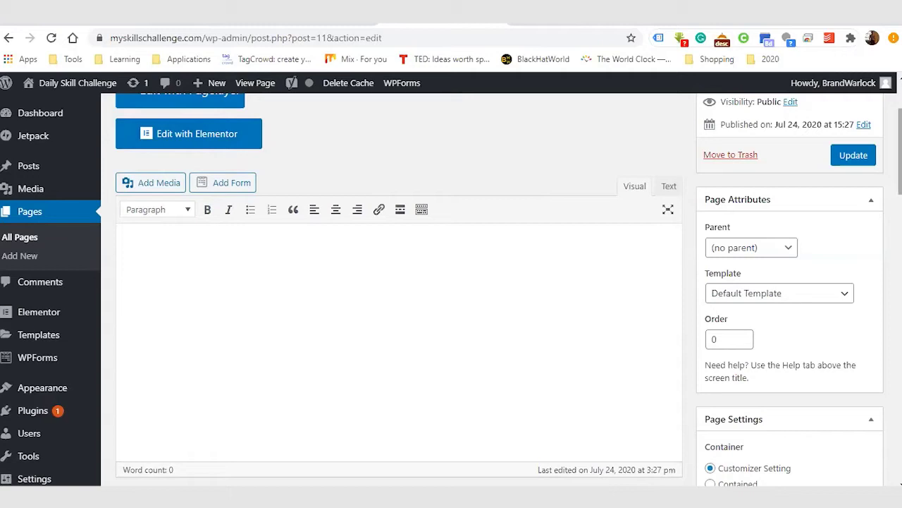
scroll(442, 289, down, 6)
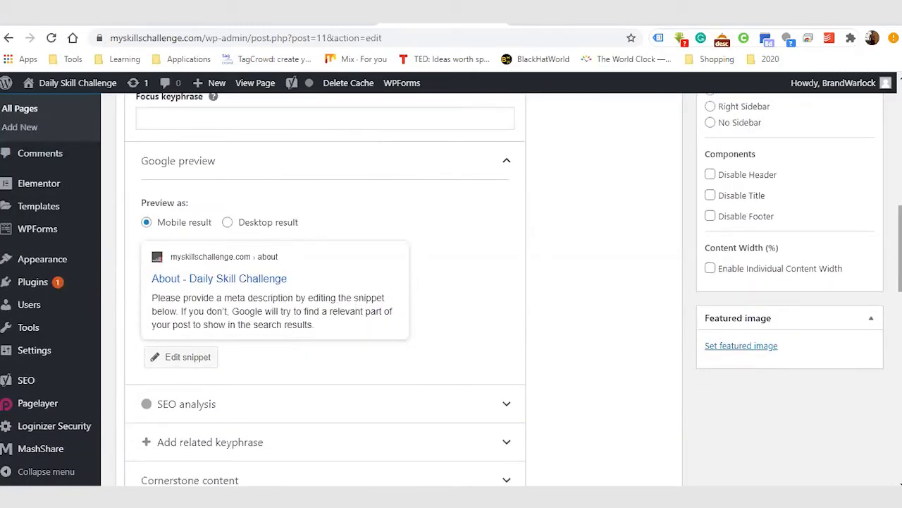
scroll(339, 308, up, 6)
scroll(385, 189, up, 2)
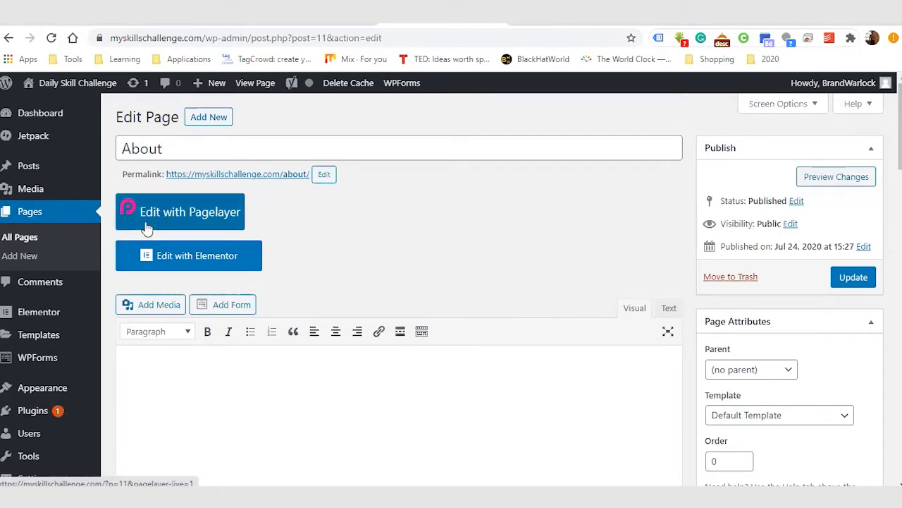
Step: Open the About page in Elementor and check the status options in its page settings
click(200, 261)
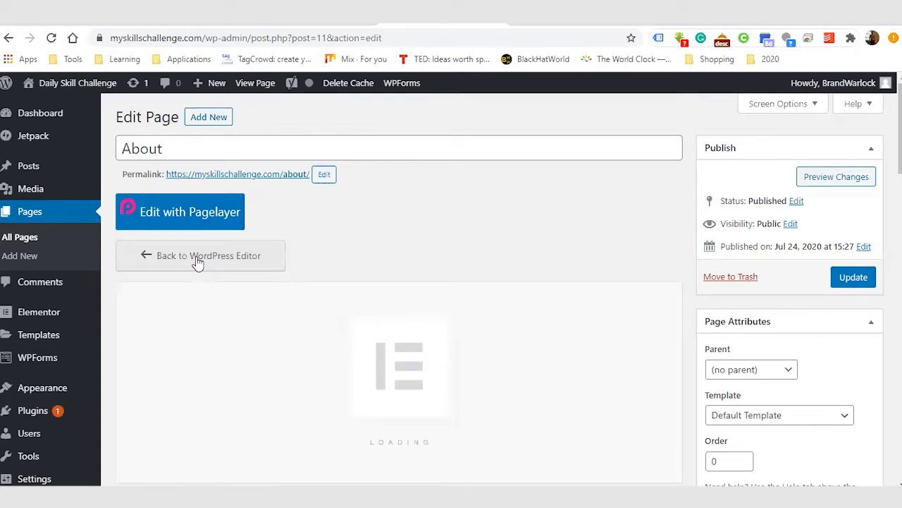
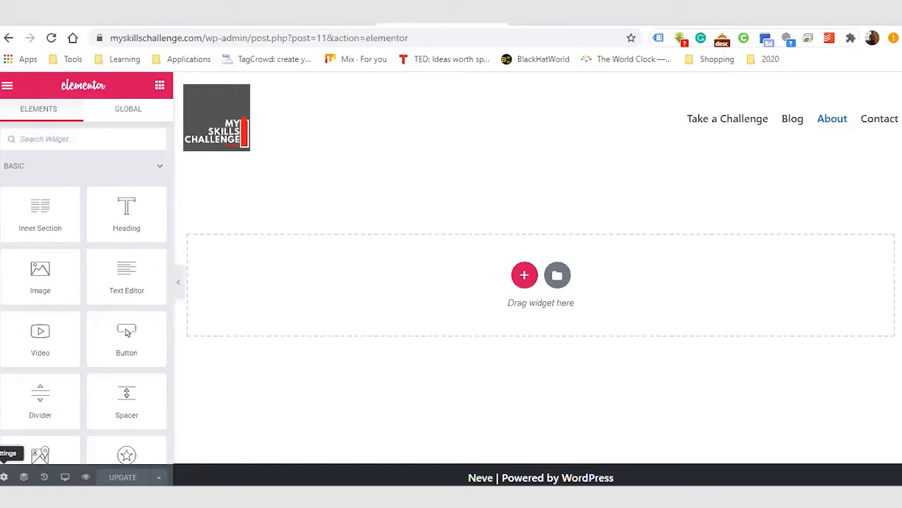
click(4, 476)
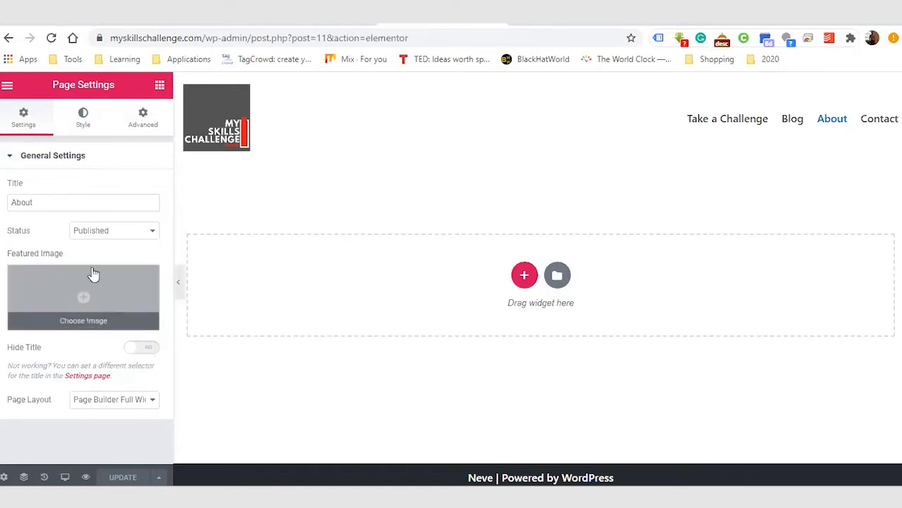
click(137, 234)
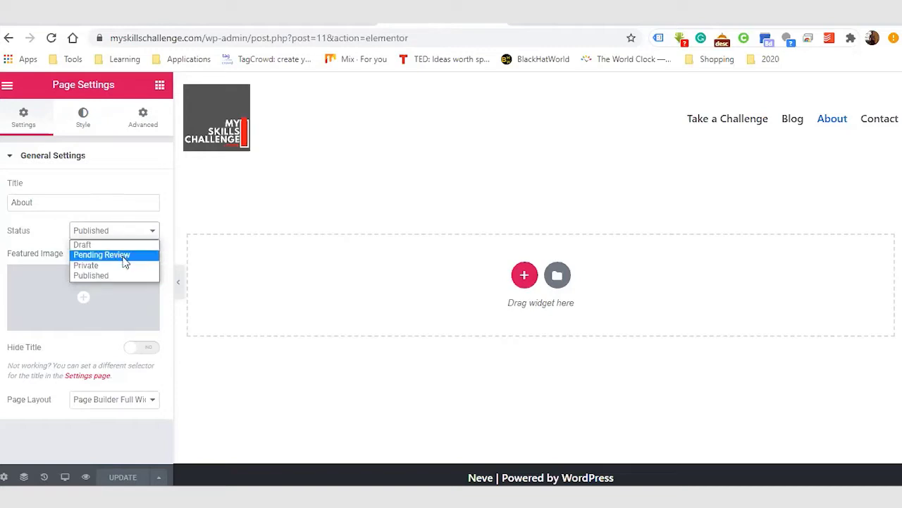
click(43, 230)
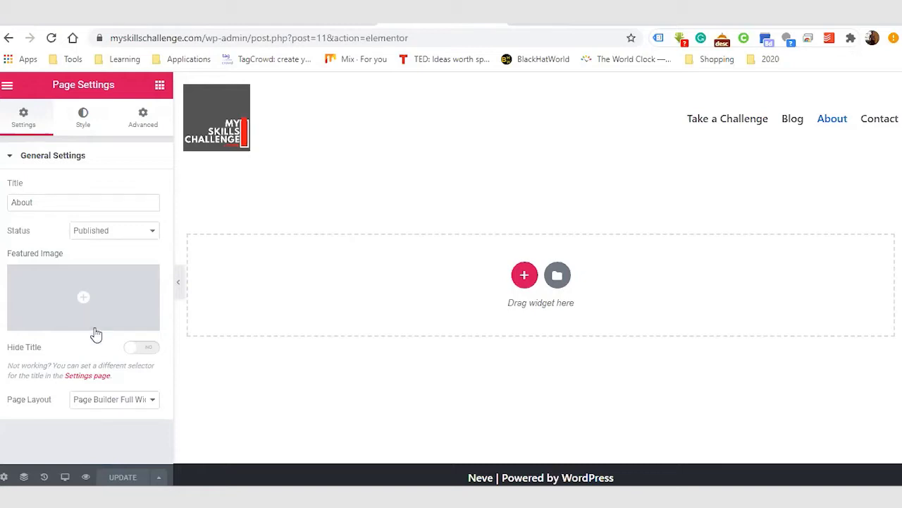
Step: Set the About page's layout to Elementor Canvas
click(146, 408)
click(146, 408)
click(146, 408)
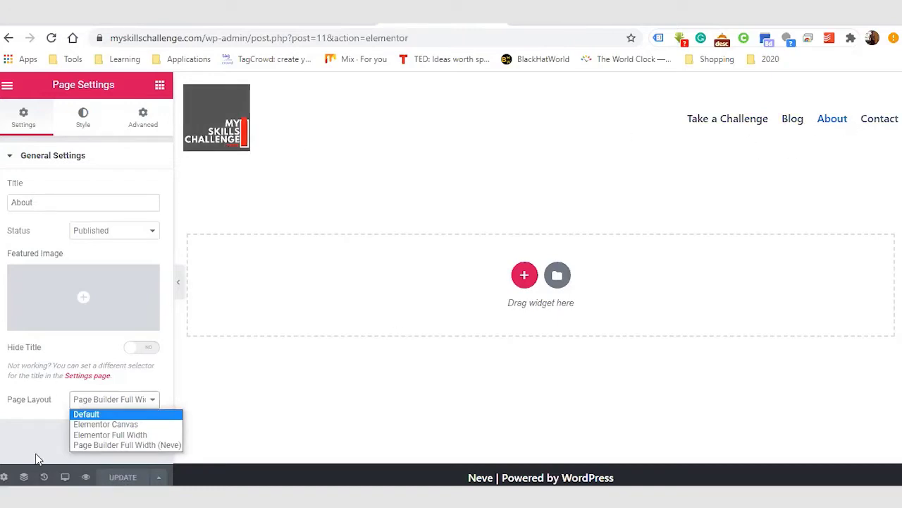
click(141, 424)
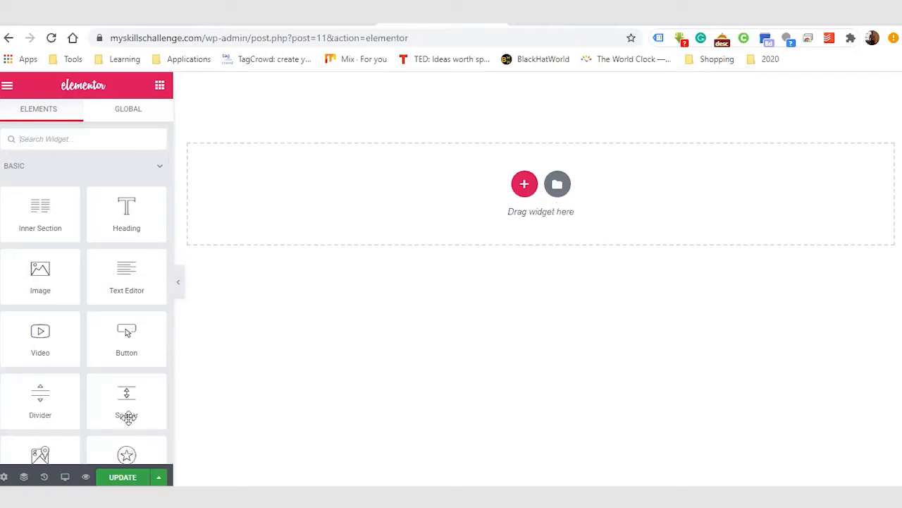
Step: Set the About page's layout to Page Builder Full Width (Neve) in the page settings
click(4, 477)
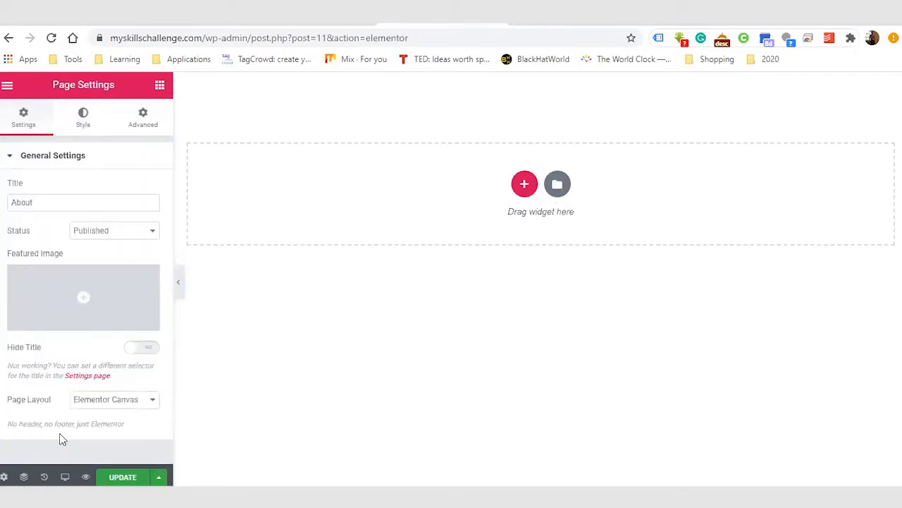
click(150, 403)
click(151, 447)
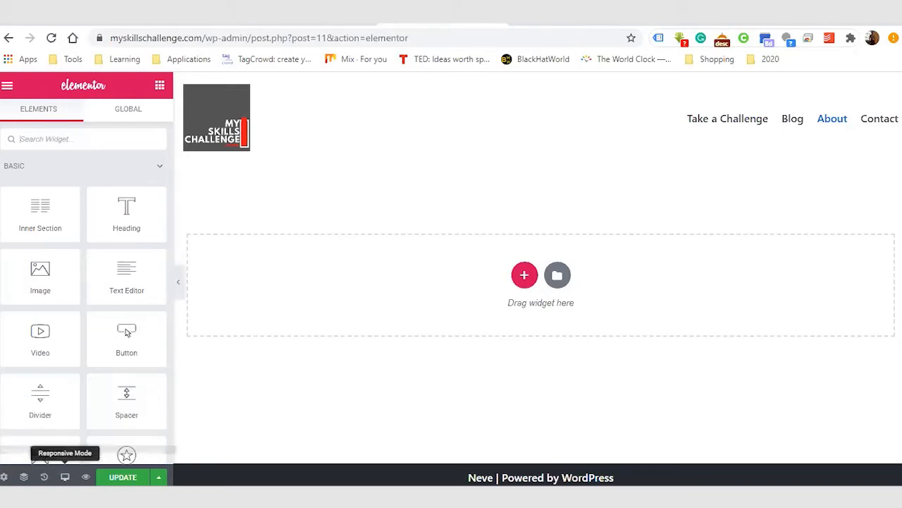
Step: Preview the About page at tablet size, and open and close its navigation menu
click(65, 476)
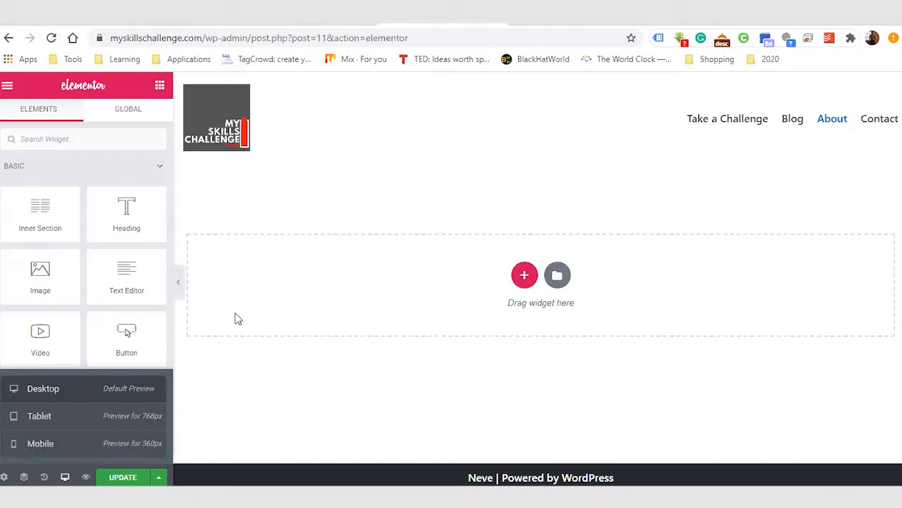
click(57, 423)
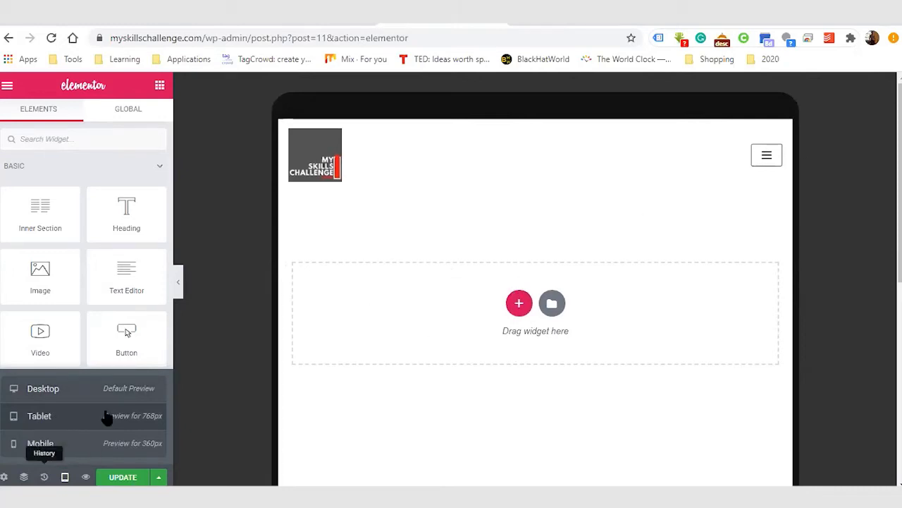
click(773, 157)
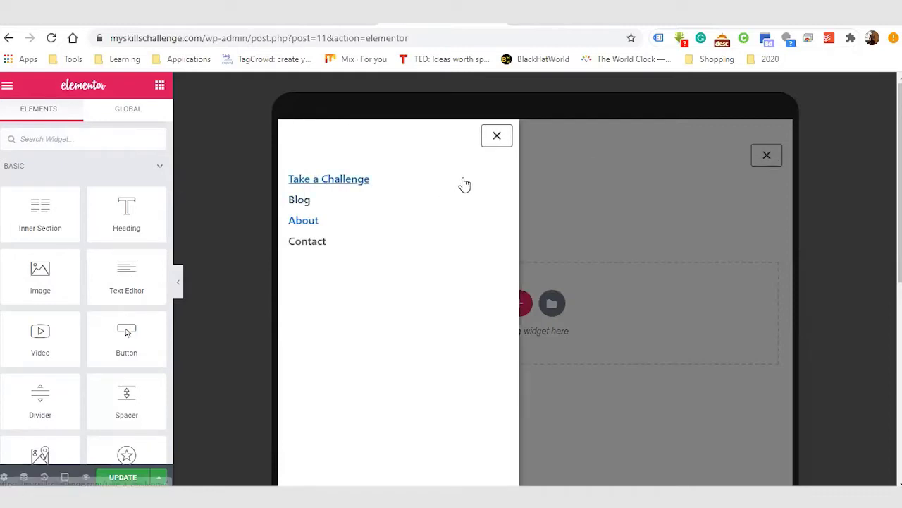
click(497, 135)
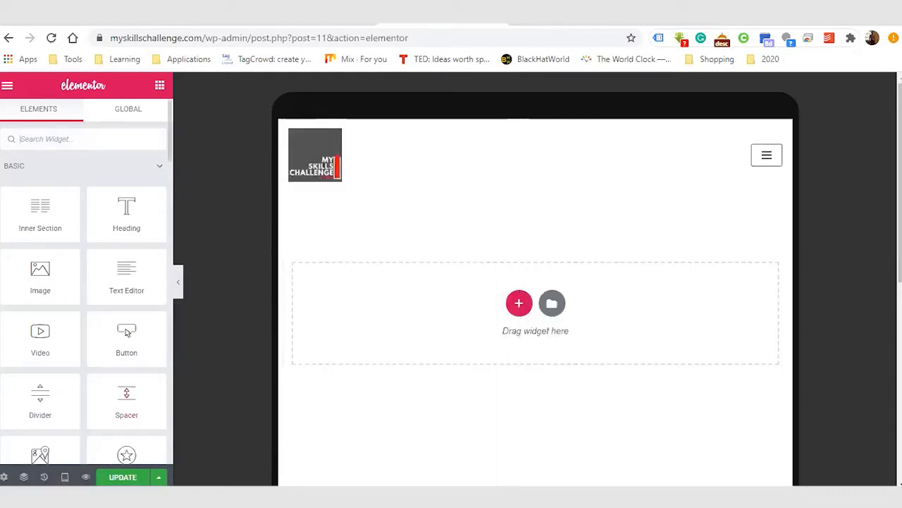
Step: Check the page's navigation menu in the mobile preview and return to the desktop preview
click(65, 477)
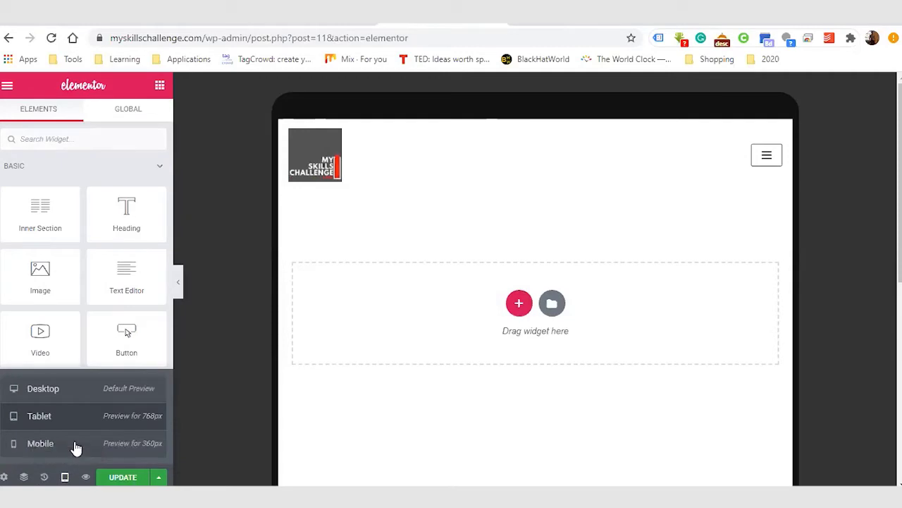
click(75, 445)
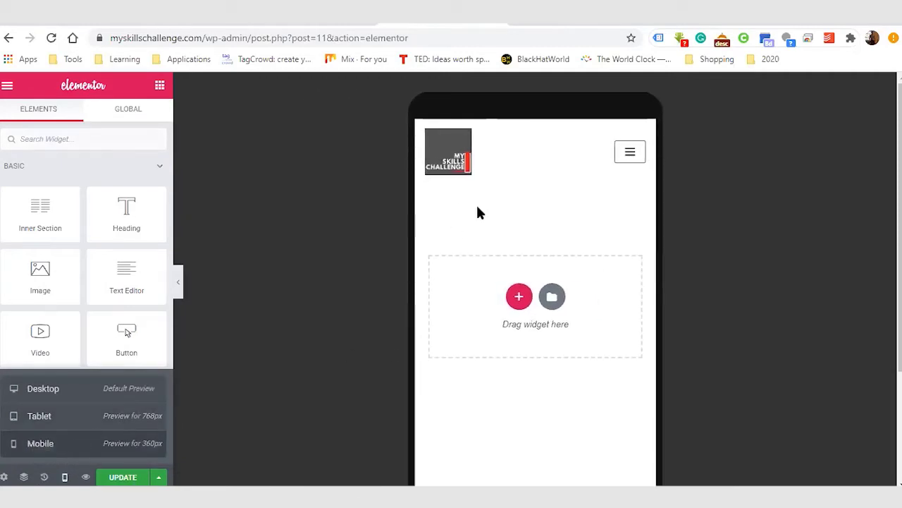
click(635, 148)
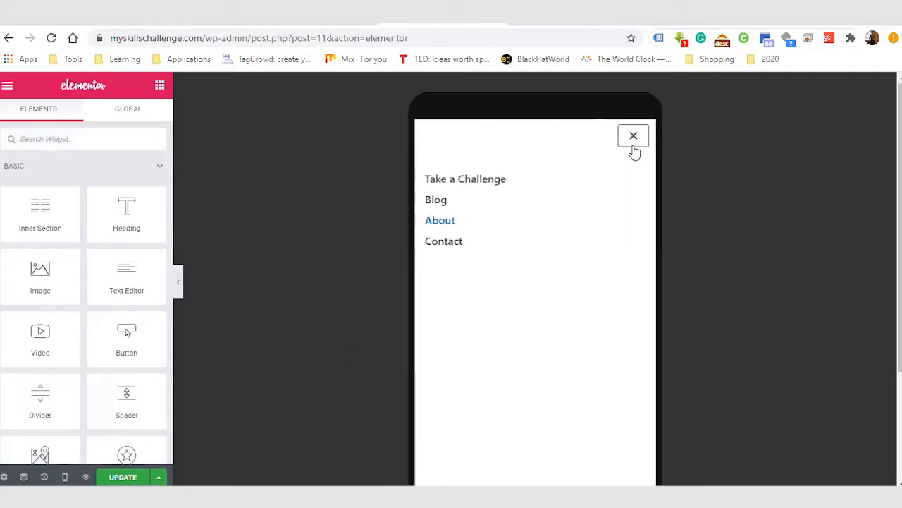
click(633, 141)
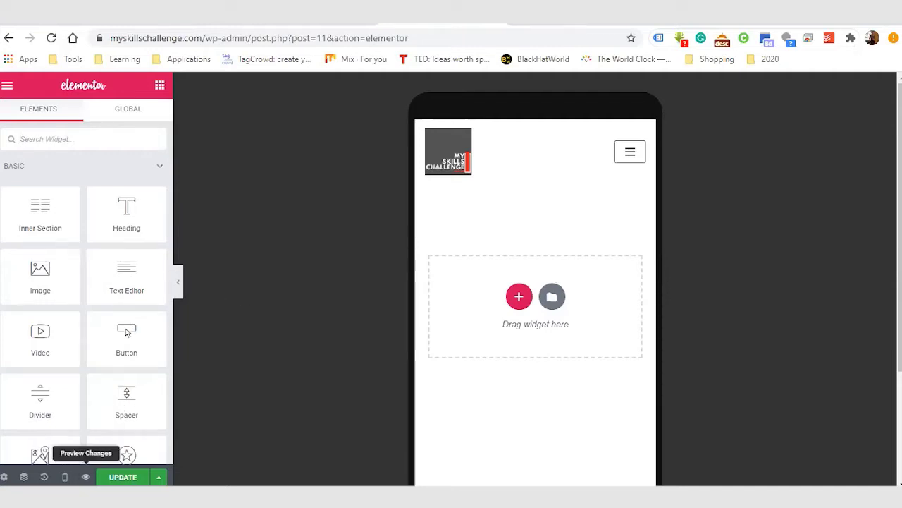
click(64, 476)
click(68, 399)
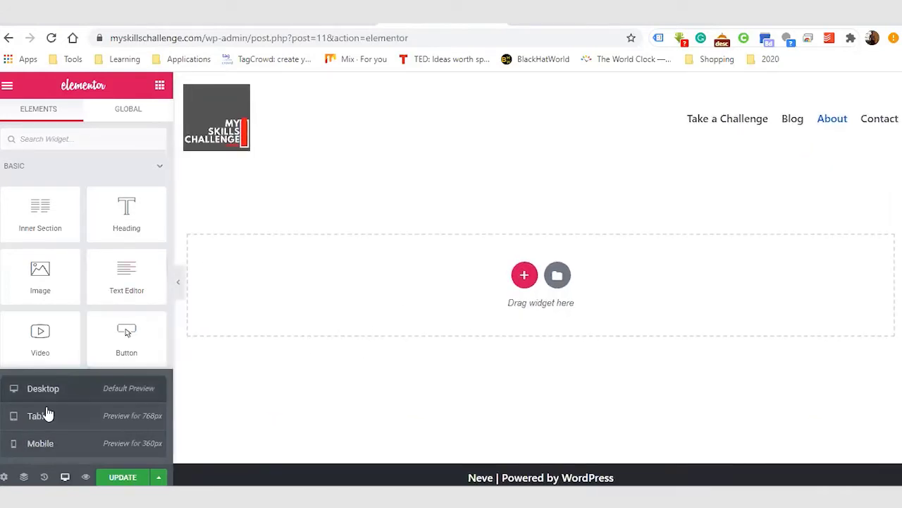
Step: Collapse the Basic, Pro and General widget categories, and reopen Pro to browse its widgets
click(155, 169)
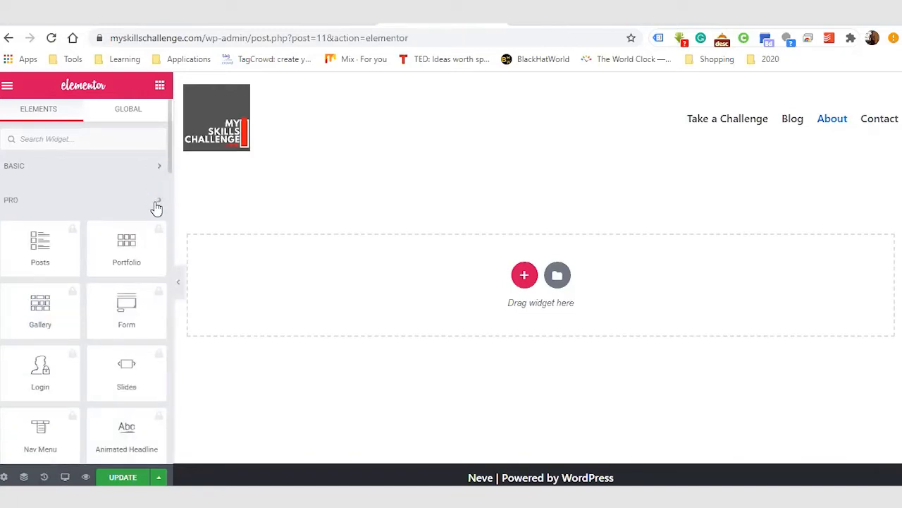
click(156, 204)
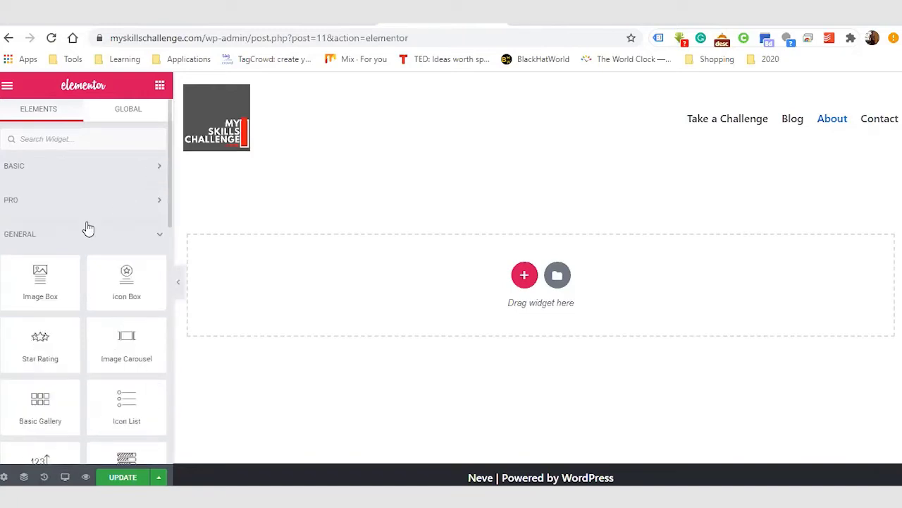
click(159, 238)
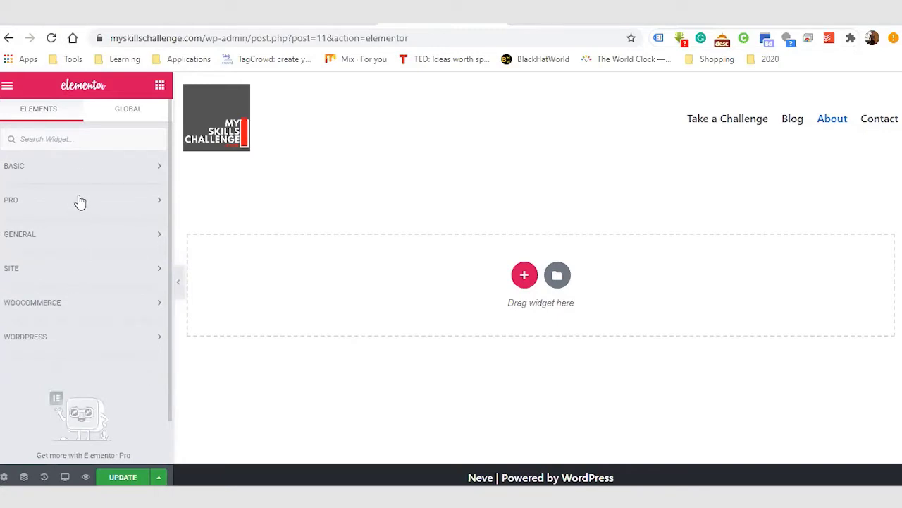
click(156, 203)
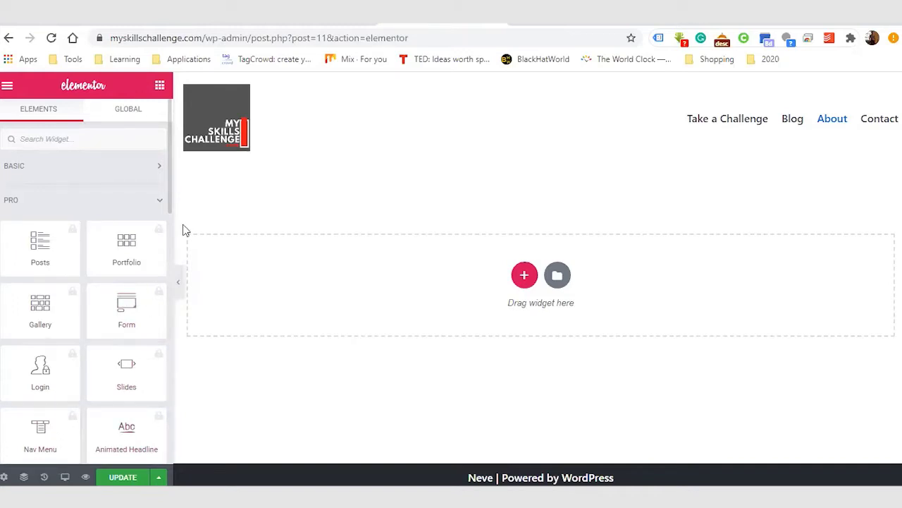
drag(169, 202, 163, 303)
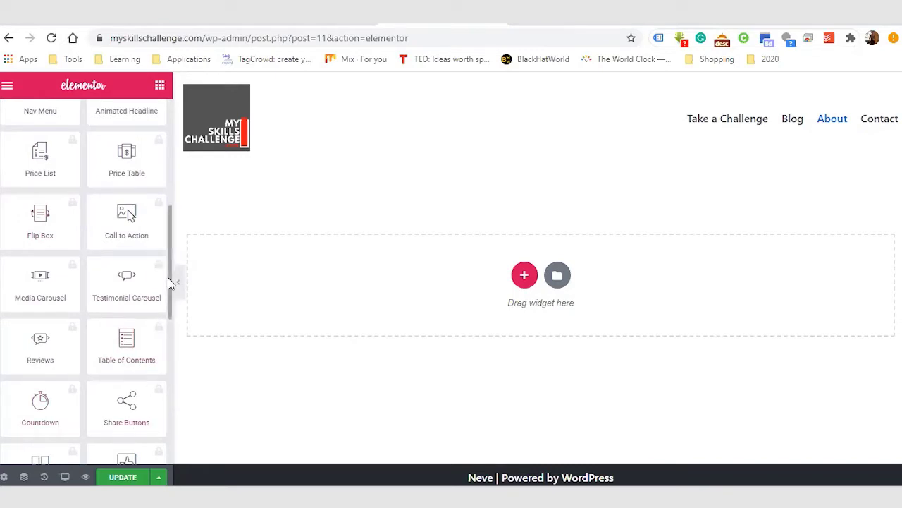
Step: Browse the remaining Pro widgets and expand the General widget category
drag(172, 282, 165, 358)
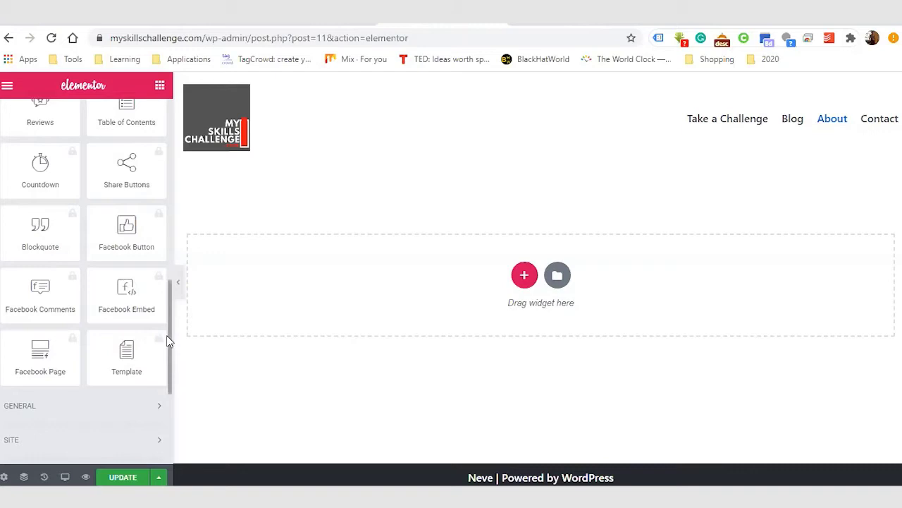
scroll(170, 324, down, 3)
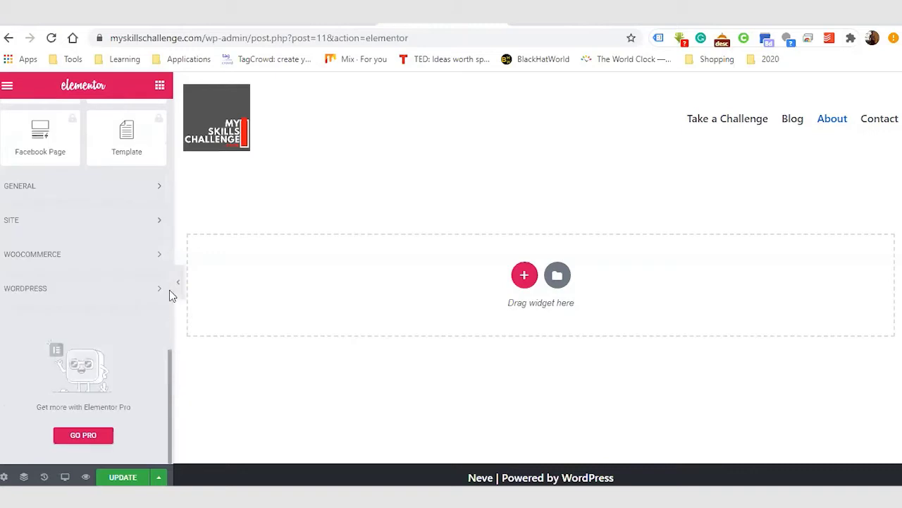
click(158, 187)
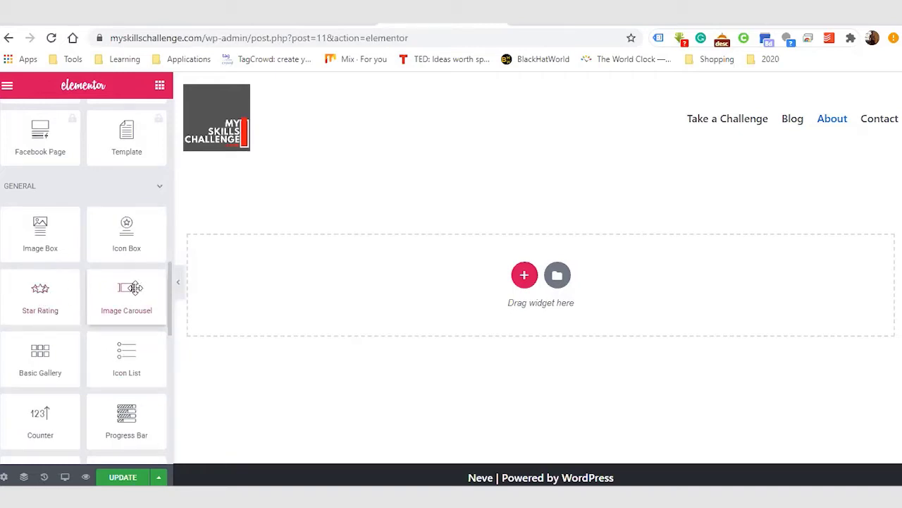
Step: Add a single-column section to the page and open its Structure settings
click(525, 277)
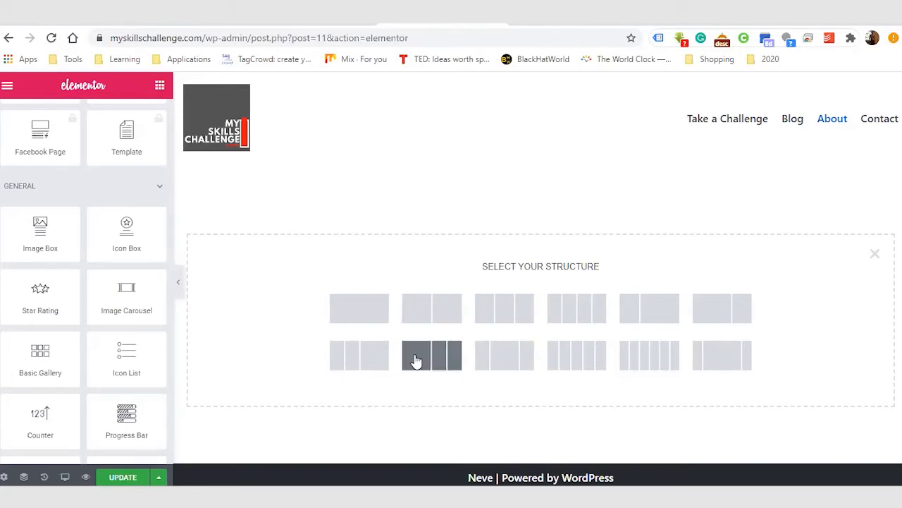
click(359, 308)
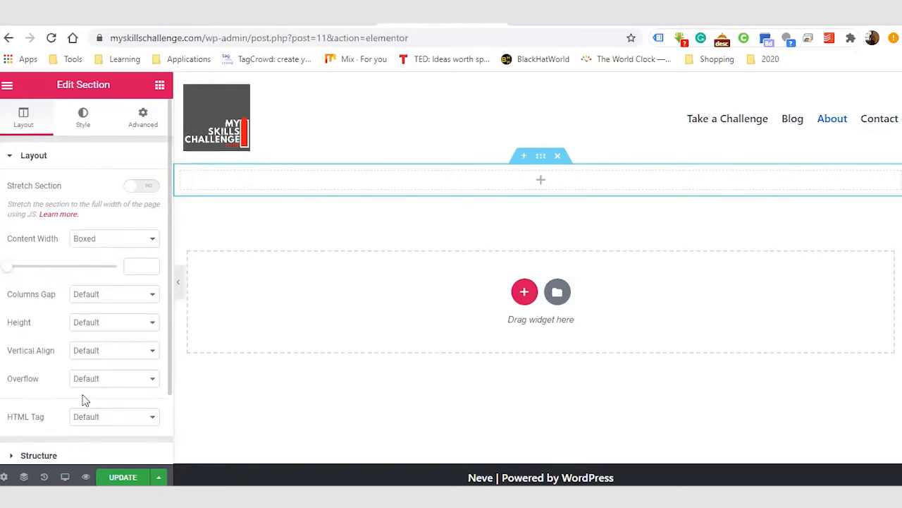
drag(169, 322, 165, 356)
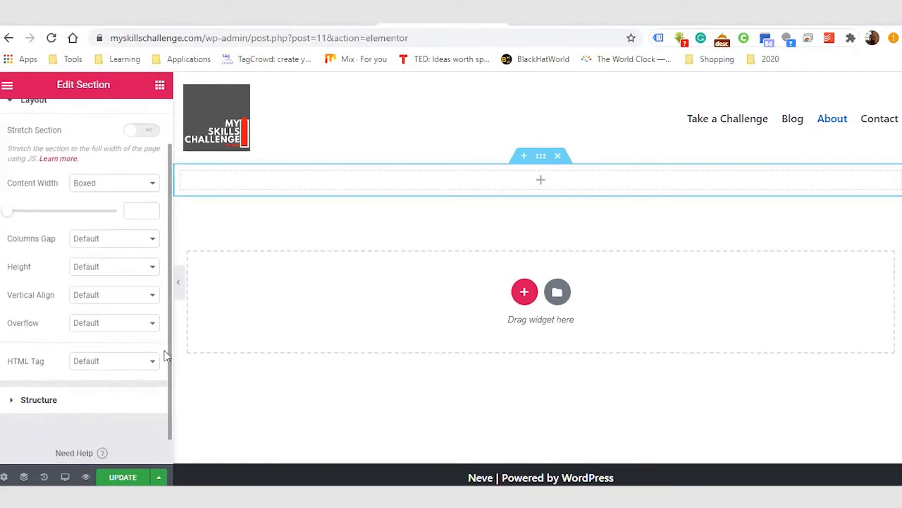
click(10, 399)
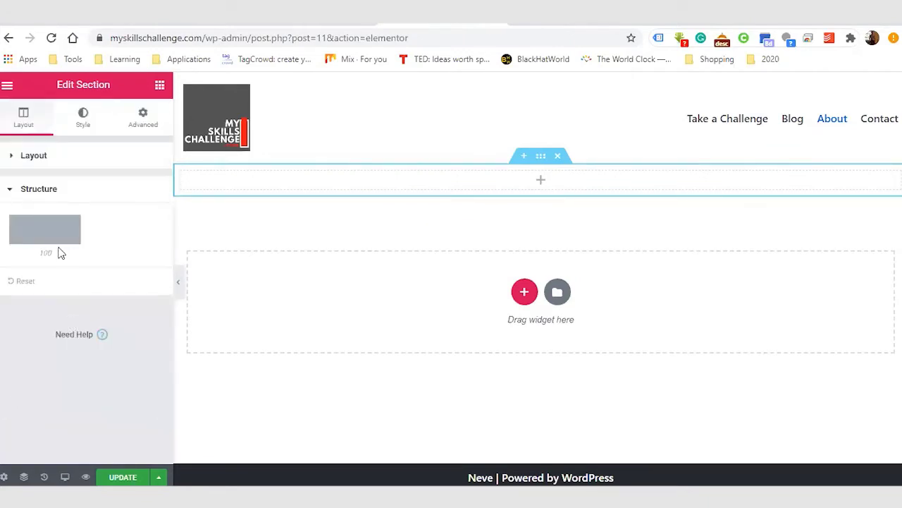
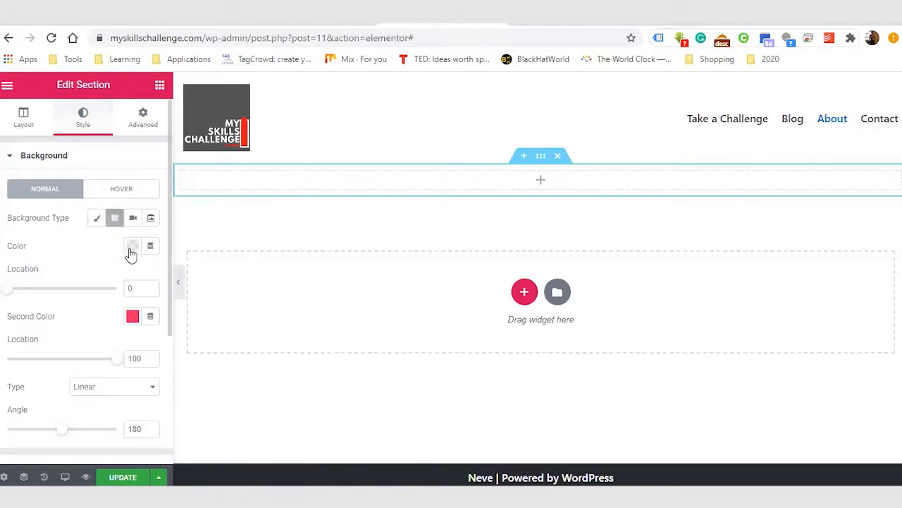
Step: Try blue #4054B2, and pick dark grey #54595F as the first color of the section's background gradient
click(132, 246)
click(141, 279)
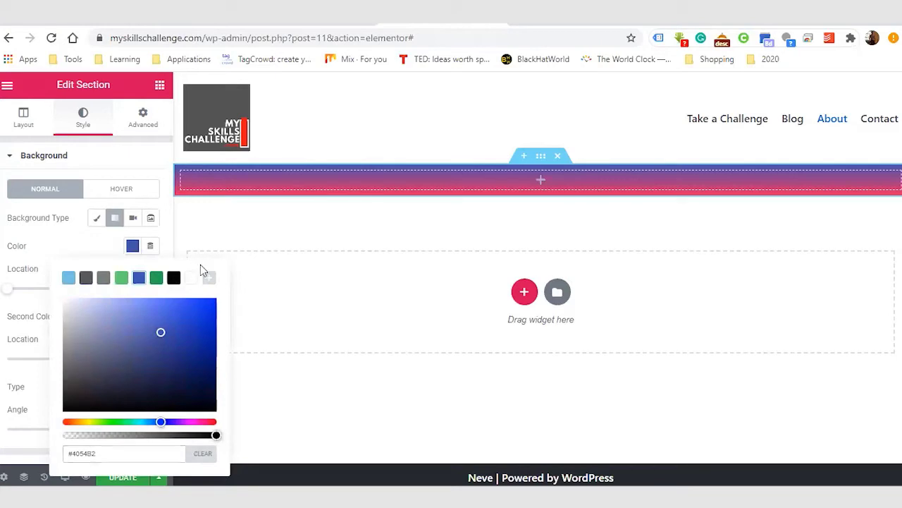
click(87, 278)
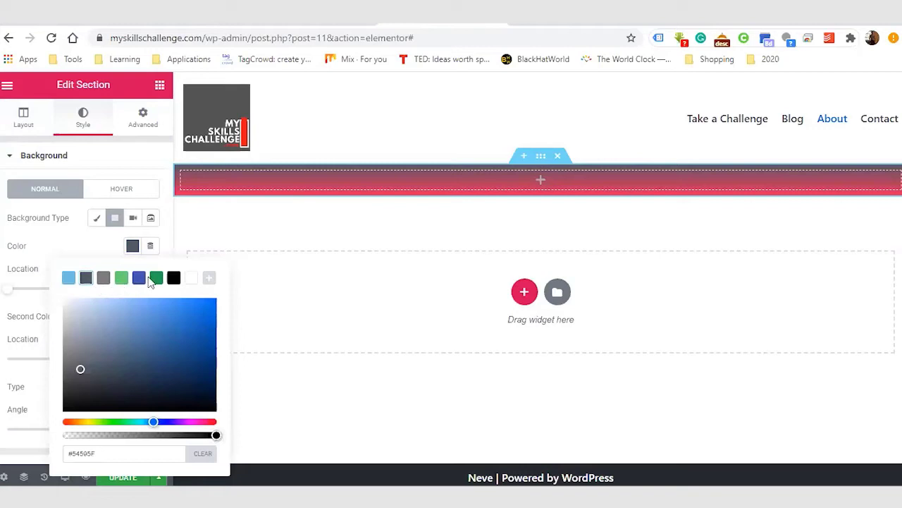
click(81, 243)
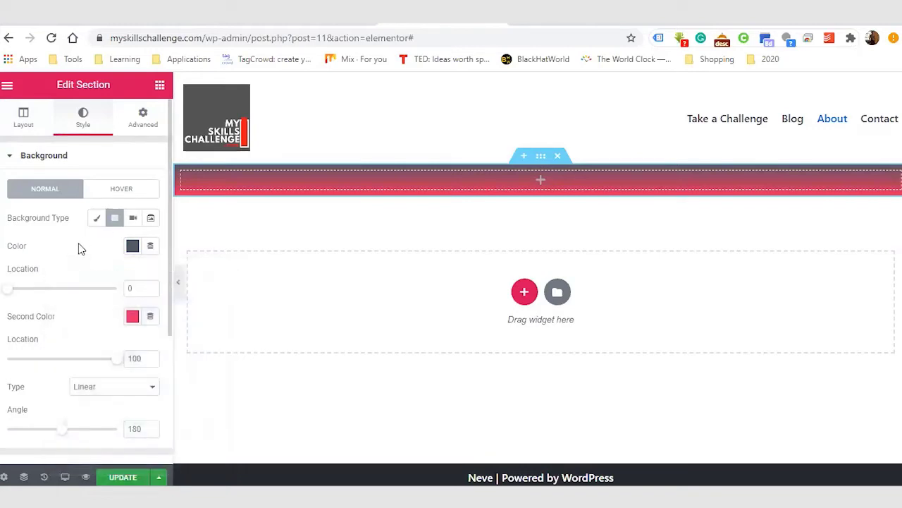
Step: Set the second color of the section's background gradient to dark grey #54595F, after trying black
click(133, 318)
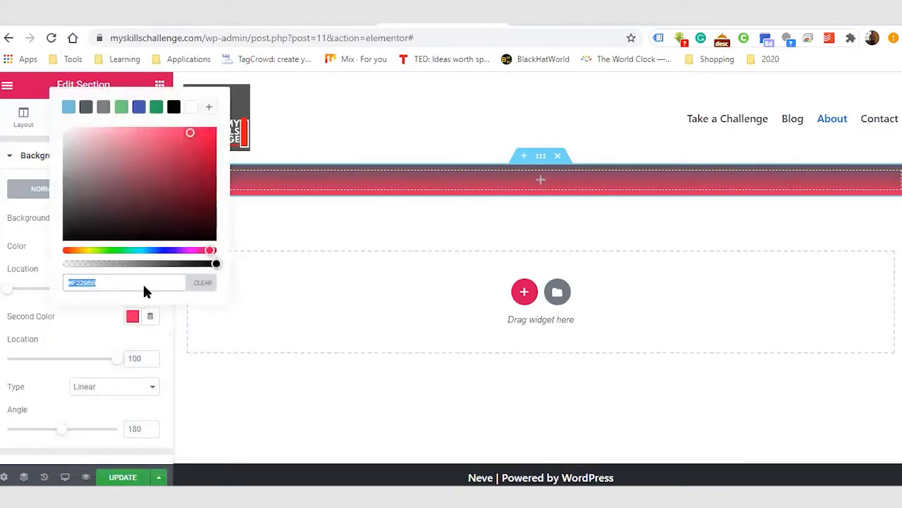
click(173, 108)
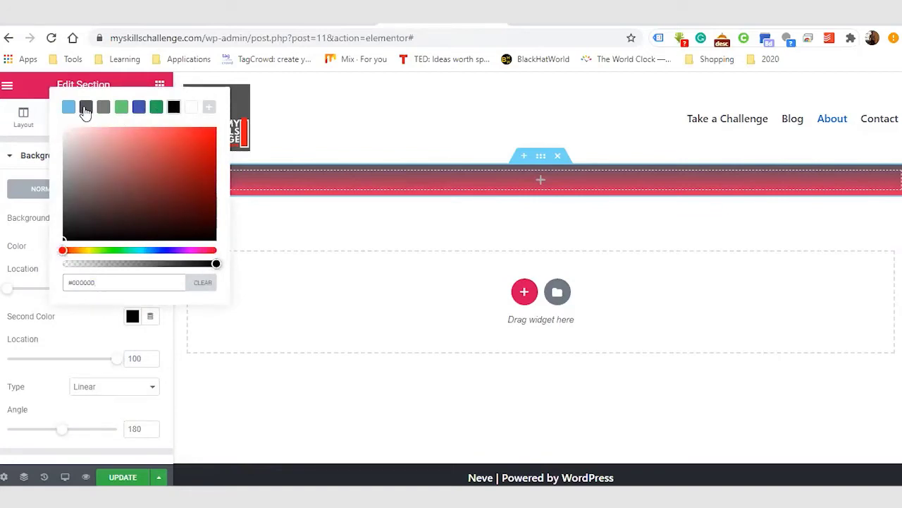
click(85, 107)
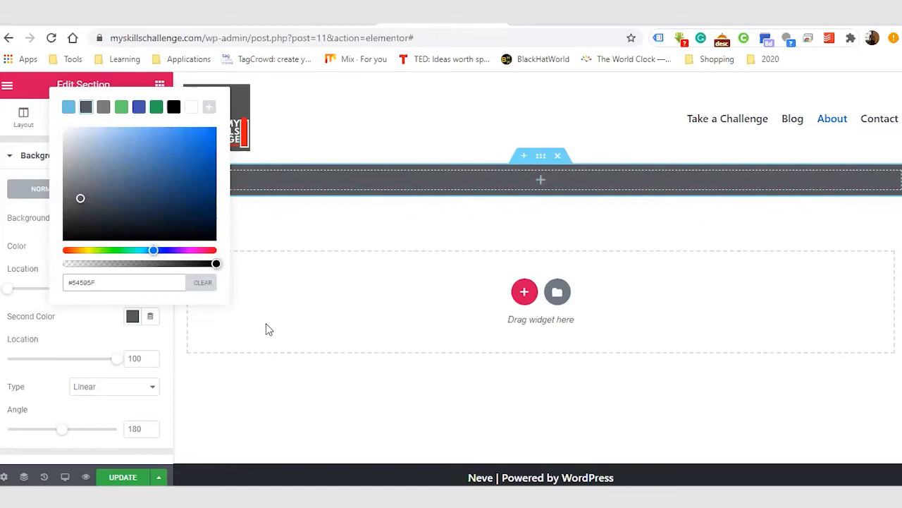
click(132, 316)
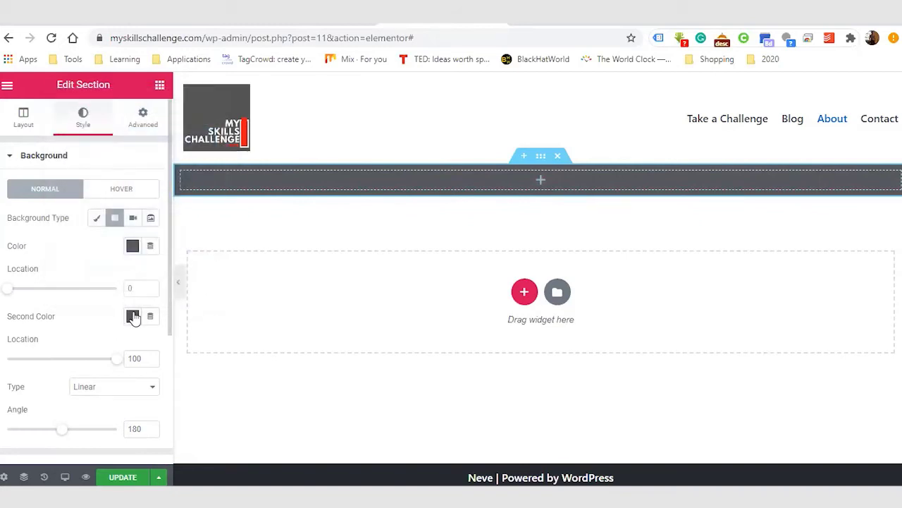
Step: Set the background gradient's first color to grey #7A7A7A and its location to 31
click(133, 246)
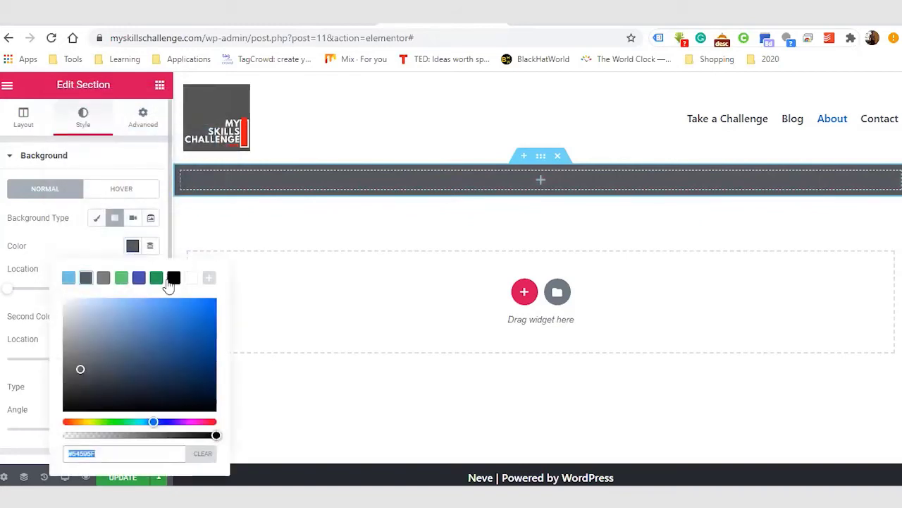
click(104, 278)
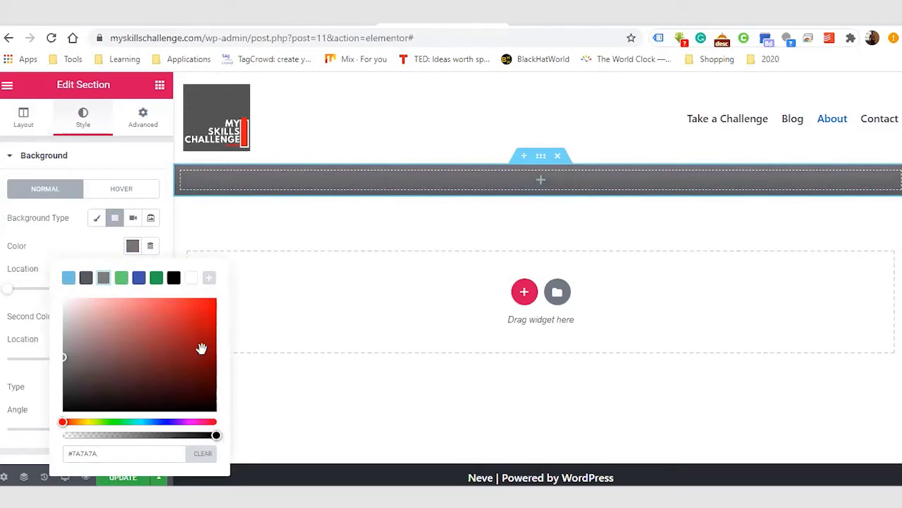
click(133, 245)
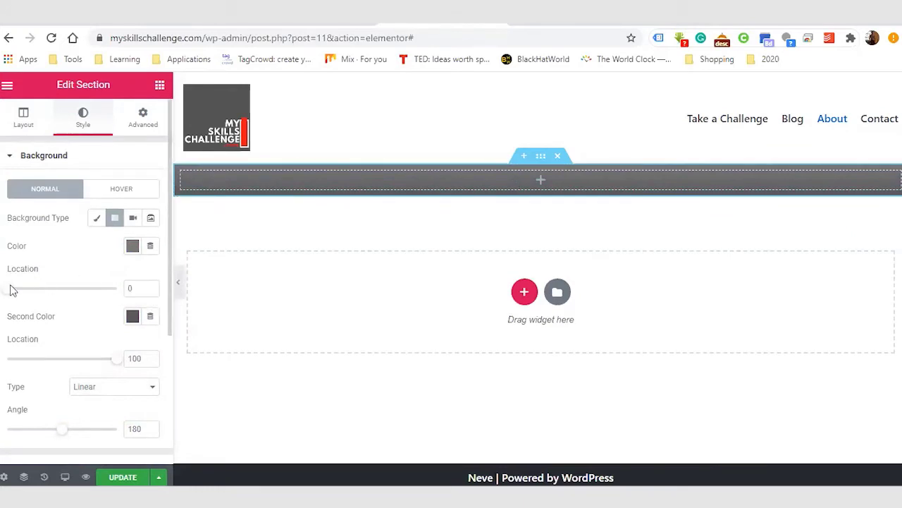
drag(9, 293, 40, 306)
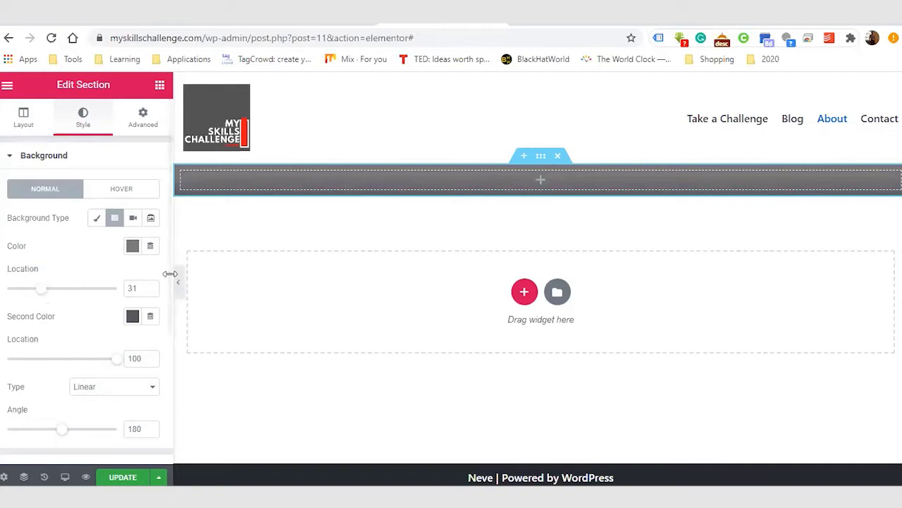
Step: Open the section's Background Overlay settings and look over the available options
drag(171, 282, 166, 375)
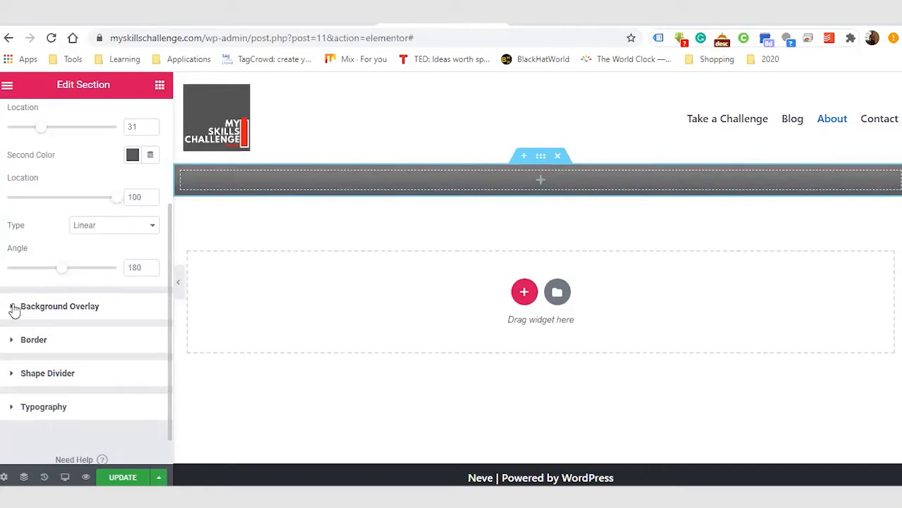
click(14, 308)
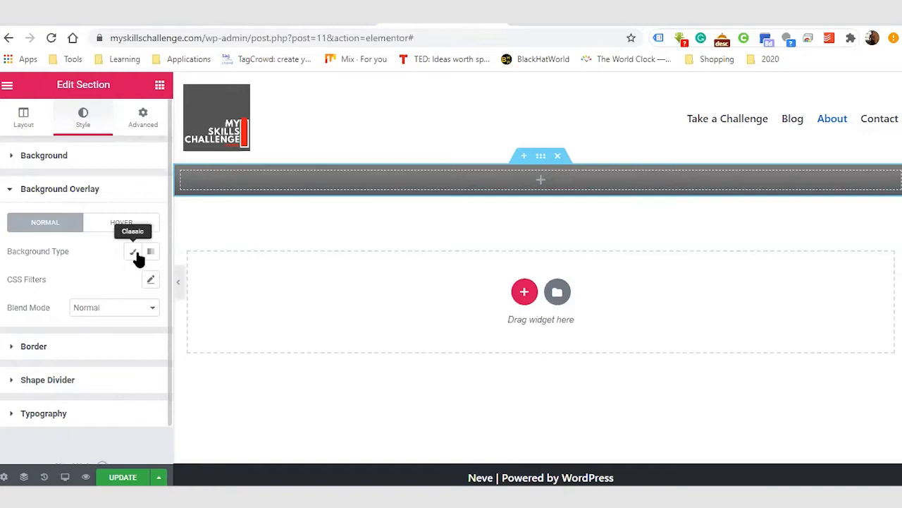
scroll(169, 297, down, 2)
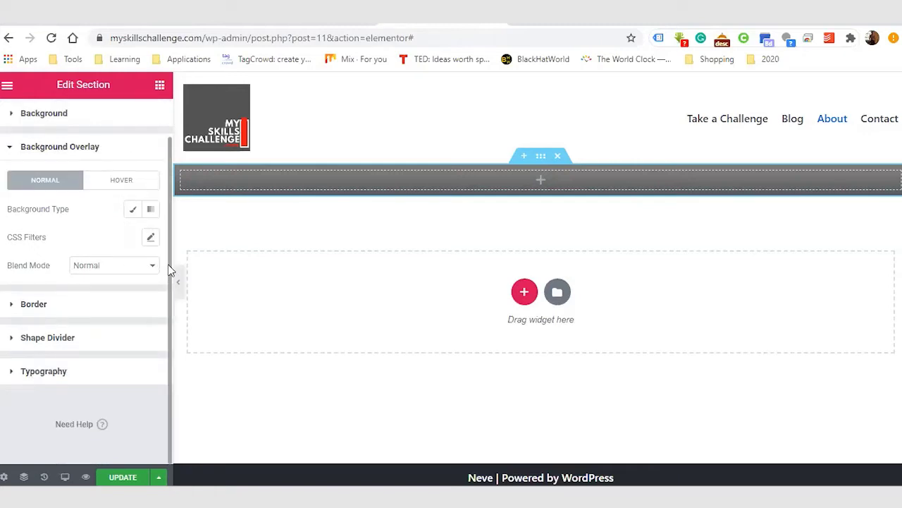
Step: Switch the section's background type to Classic and insert the laptop-and-chair desk photo from the media library
click(13, 121)
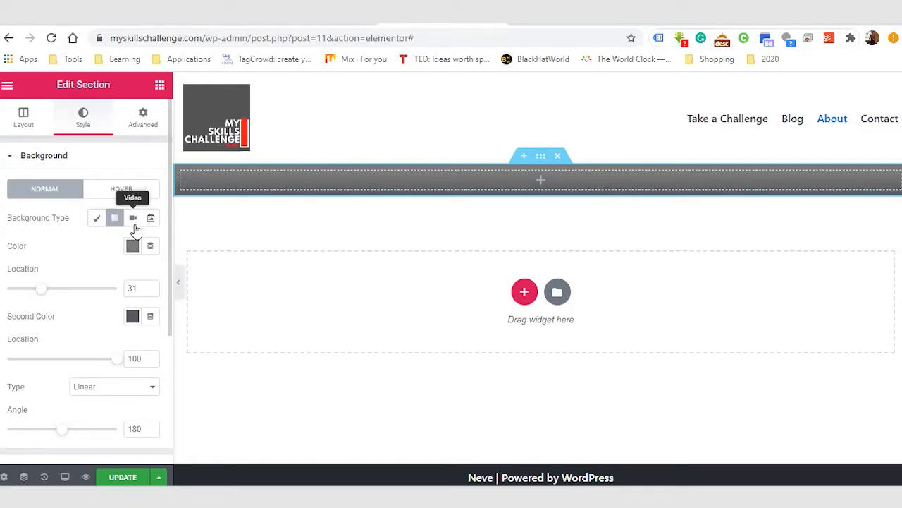
click(98, 217)
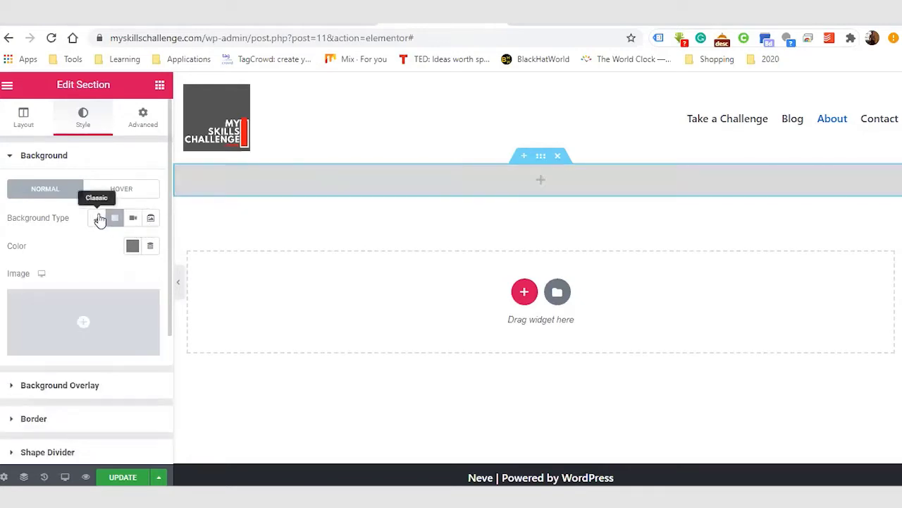
click(80, 325)
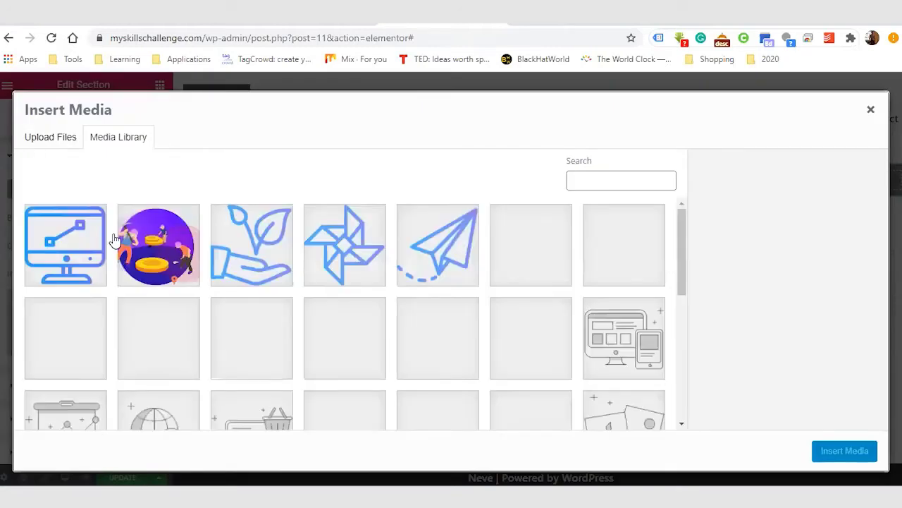
click(163, 330)
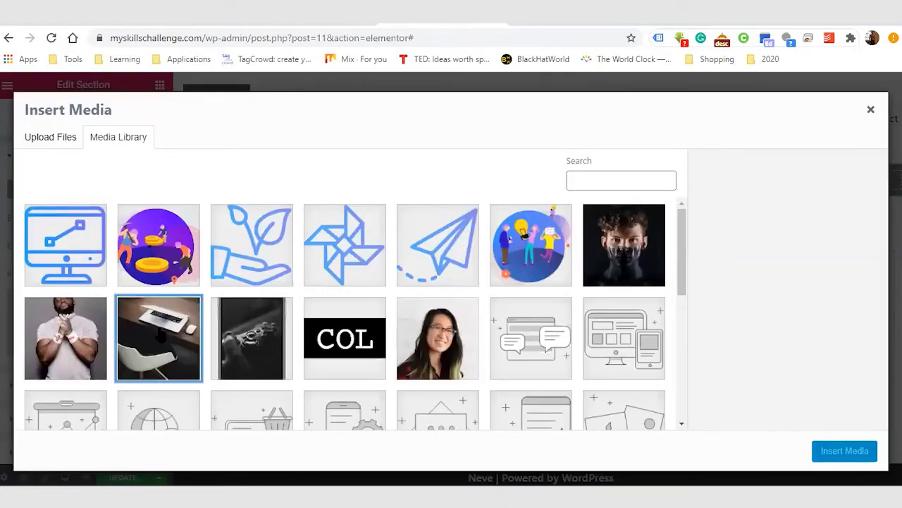
click(846, 453)
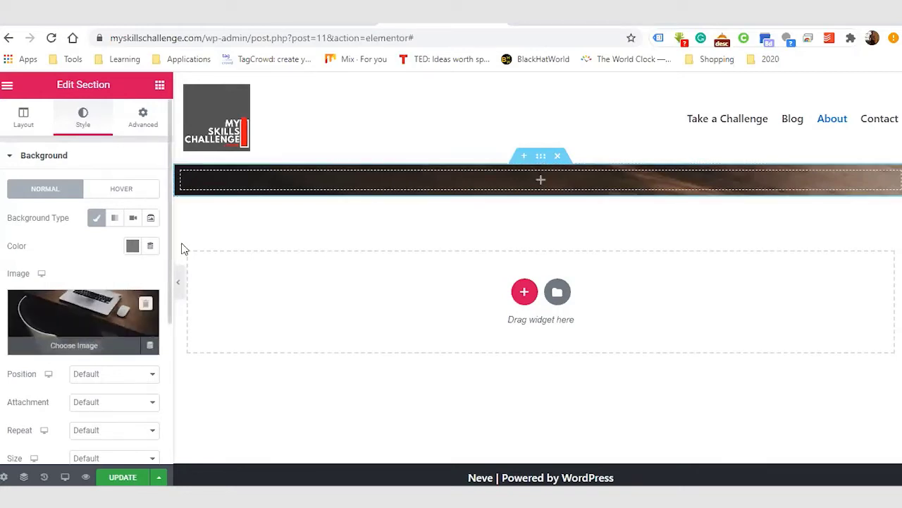
Step: Set the section's background overlay to a gradient with grey #7A7A7A as its first color
drag(170, 237, 163, 359)
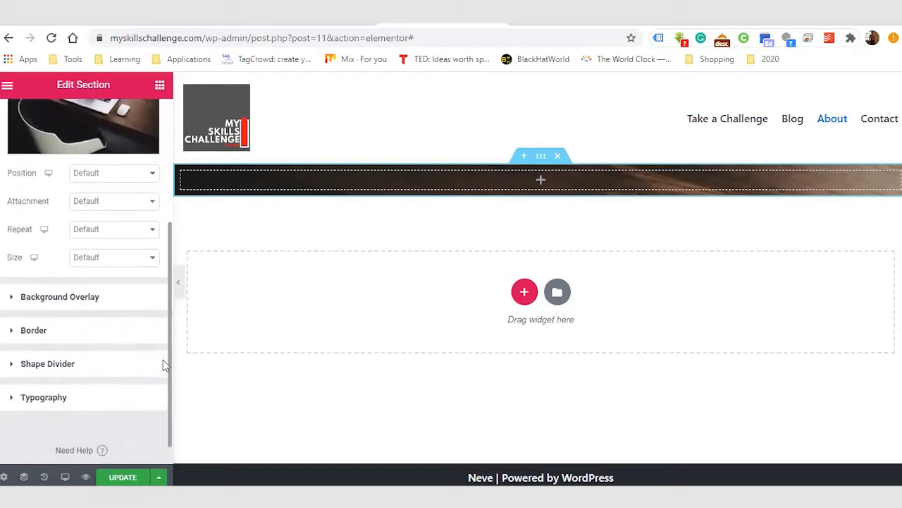
click(15, 302)
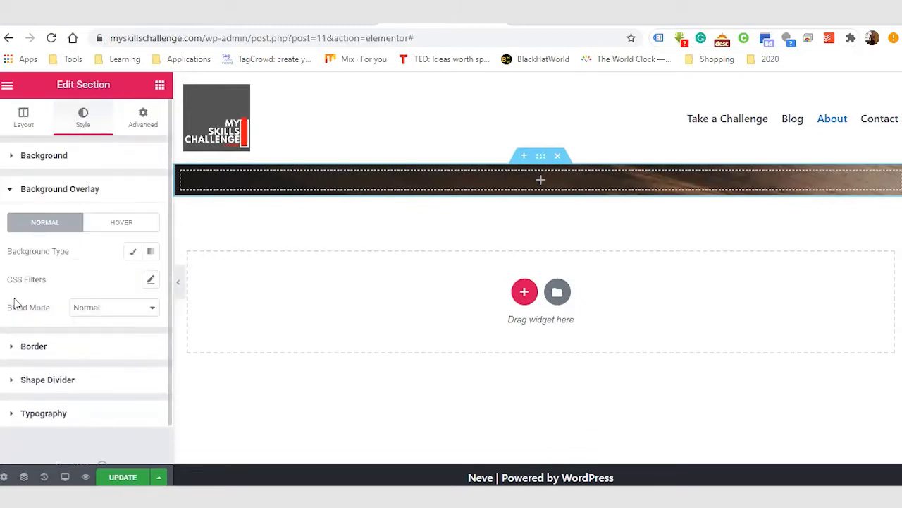
click(150, 254)
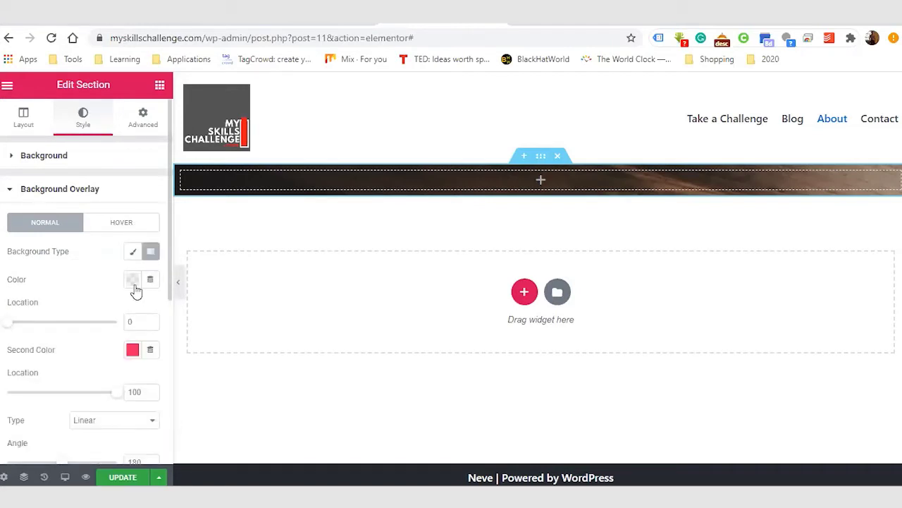
click(133, 279)
click(205, 190)
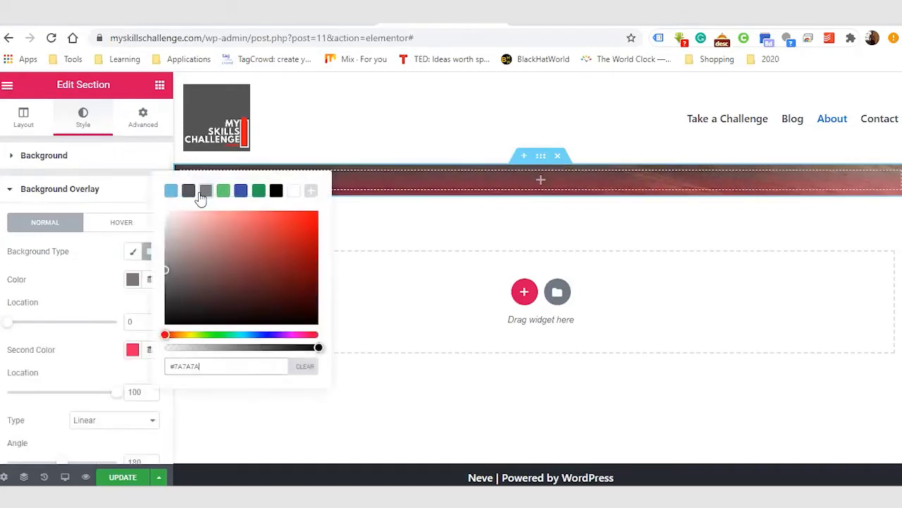
click(106, 272)
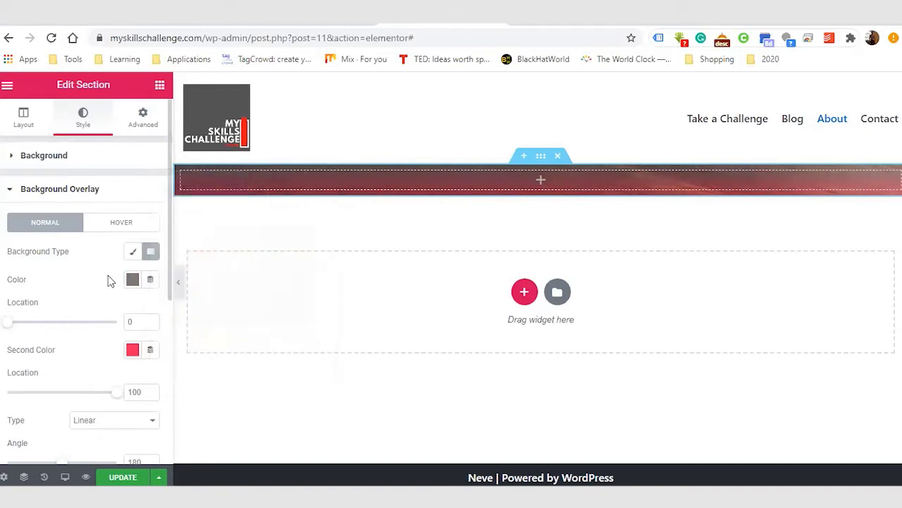
Step: Set the overlay gradient's second color to #000000 and reopen the section's Background settings
click(133, 349)
text(#000000)
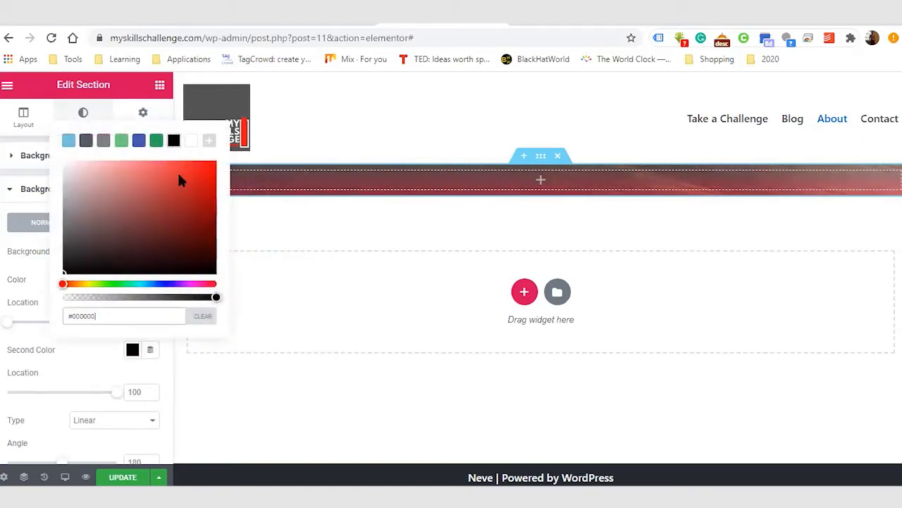
click(133, 353)
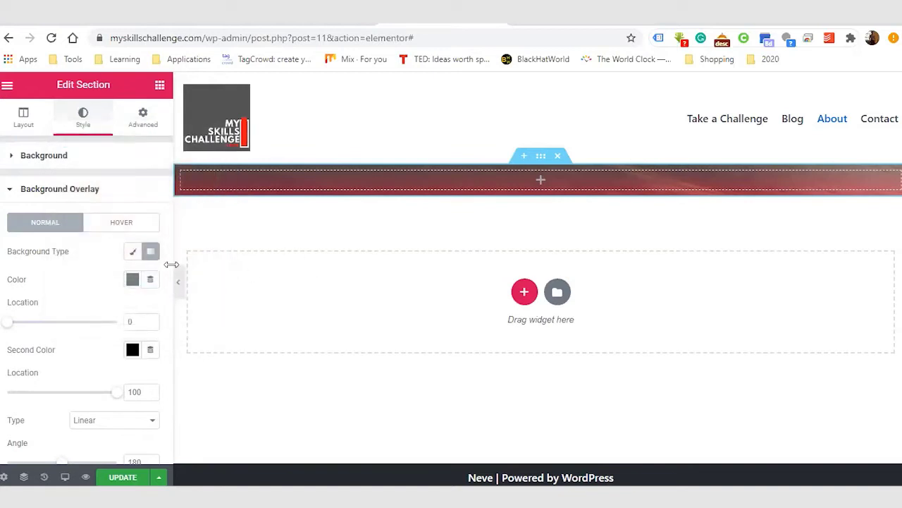
click(20, 160)
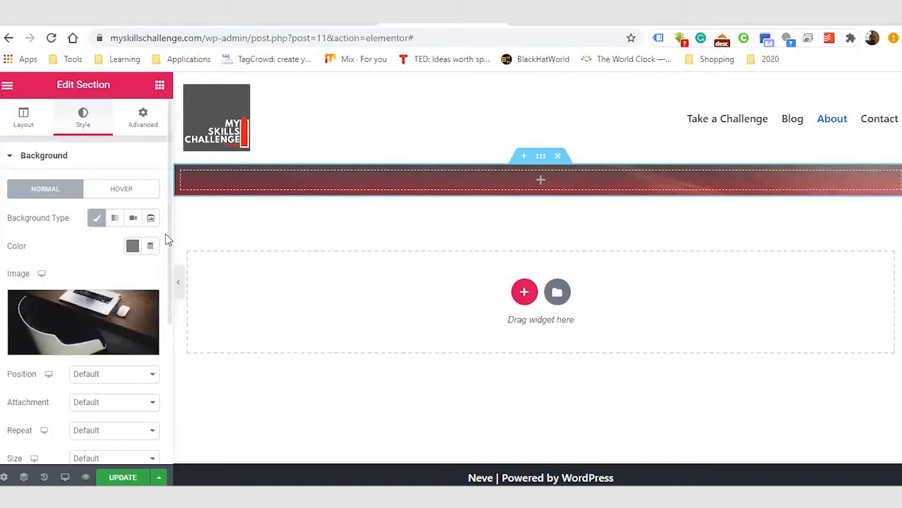
Step: Add a Heading widget to the styled section and replace its placeholder text with "Hello"
scroll(168, 297, down, 3)
scroll(167, 308, up, 3)
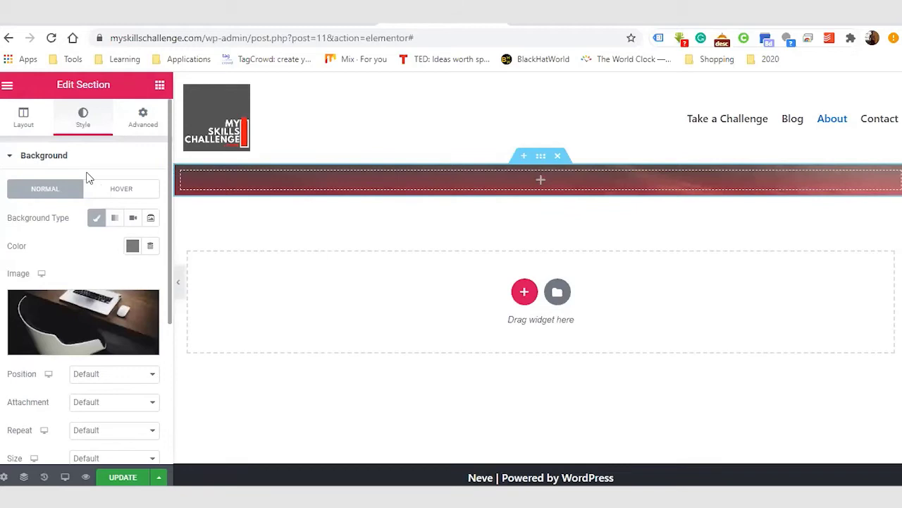
click(160, 85)
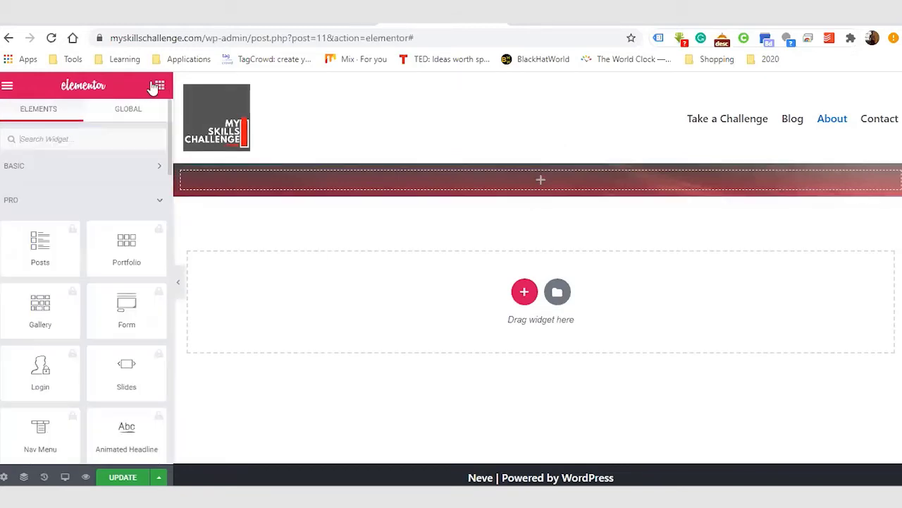
click(160, 172)
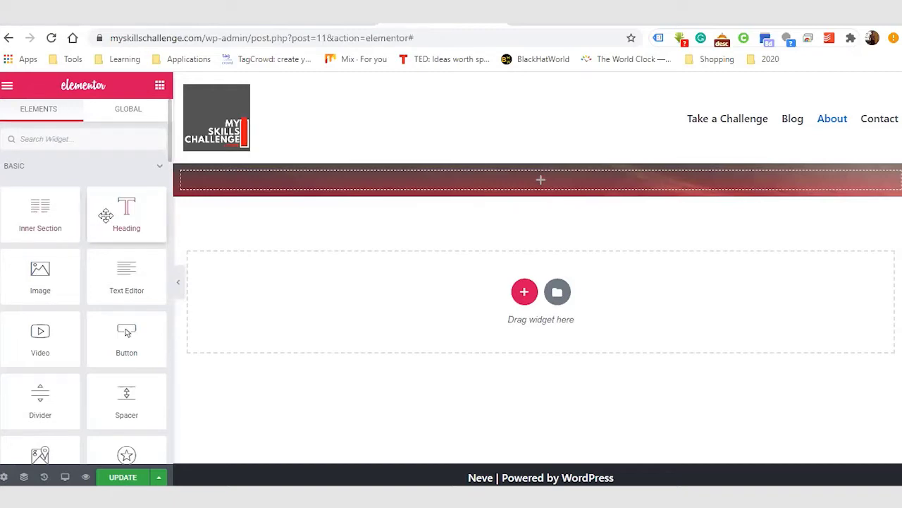
drag(106, 215, 545, 176)
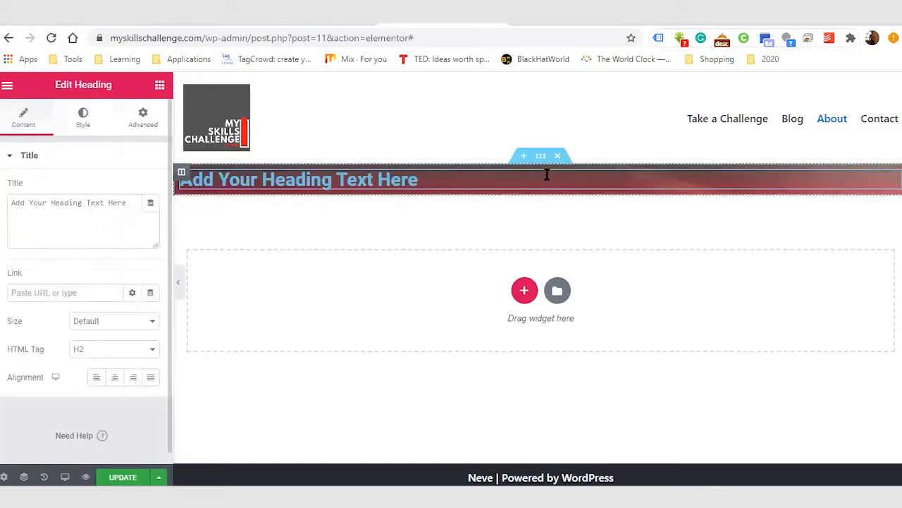
triple_click(420, 178)
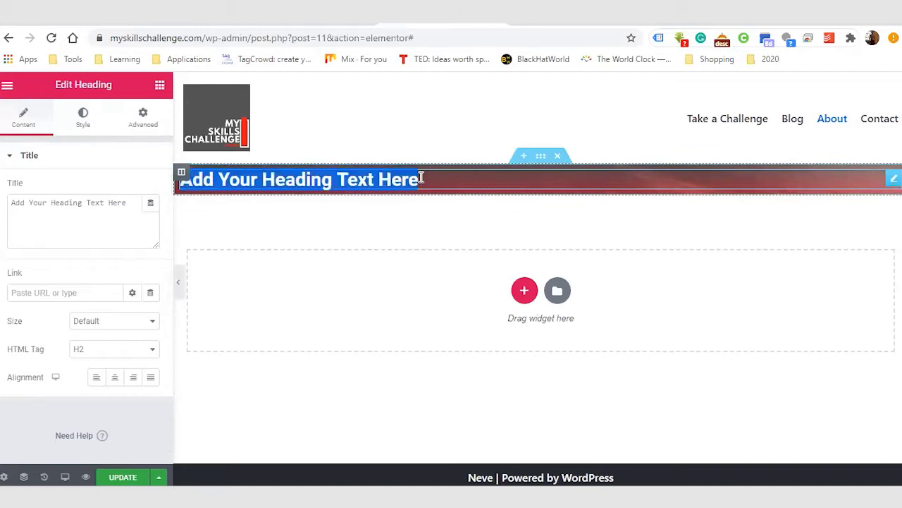
text(Hello)
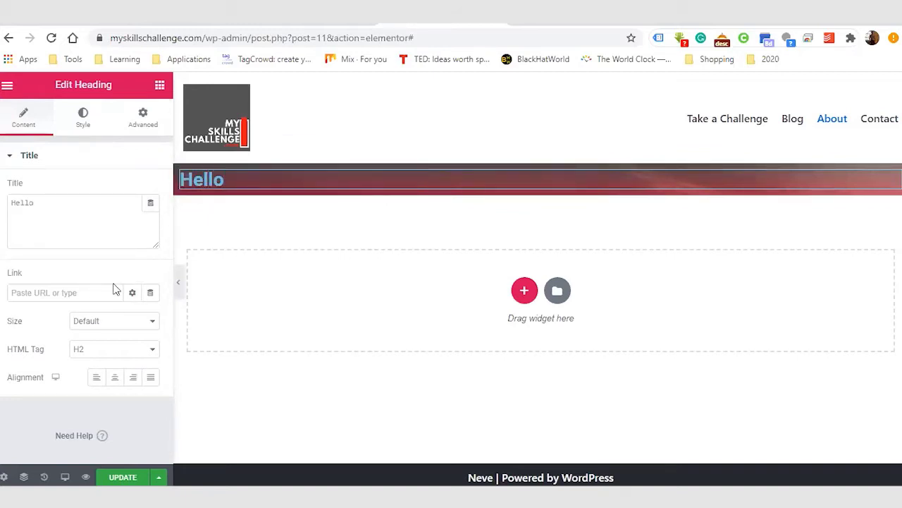
Step: Set the Hello heading's size to Medium and align it to the center
click(63, 292)
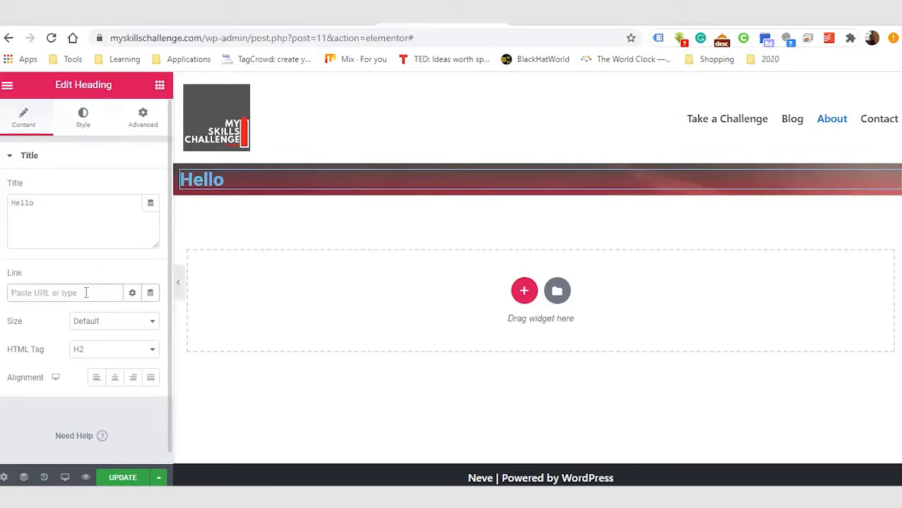
click(134, 358)
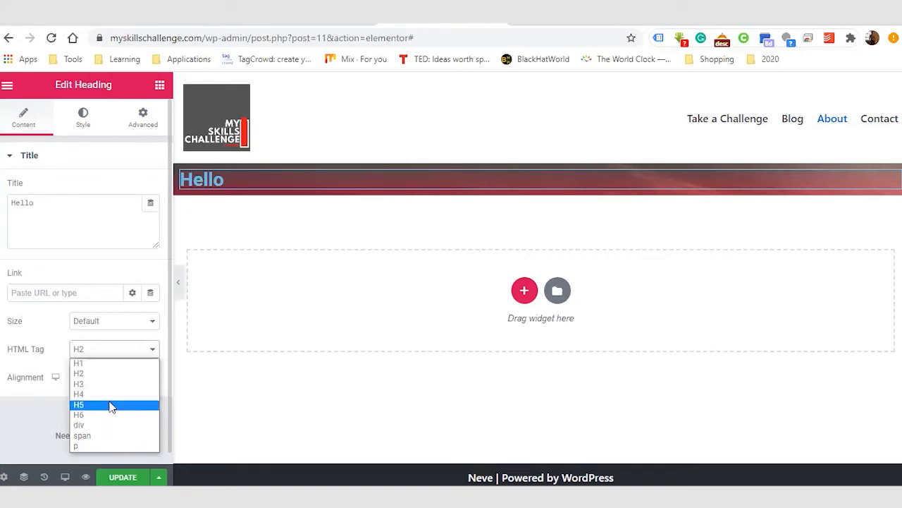
click(49, 328)
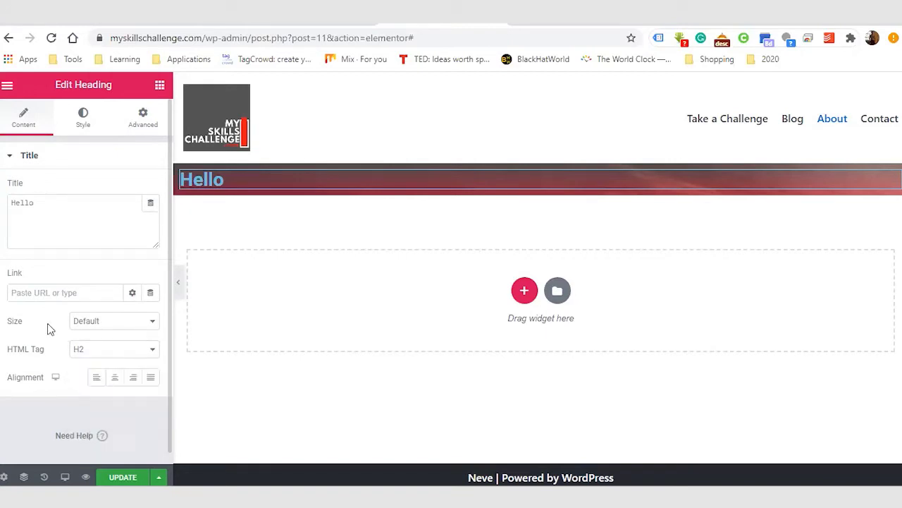
click(146, 328)
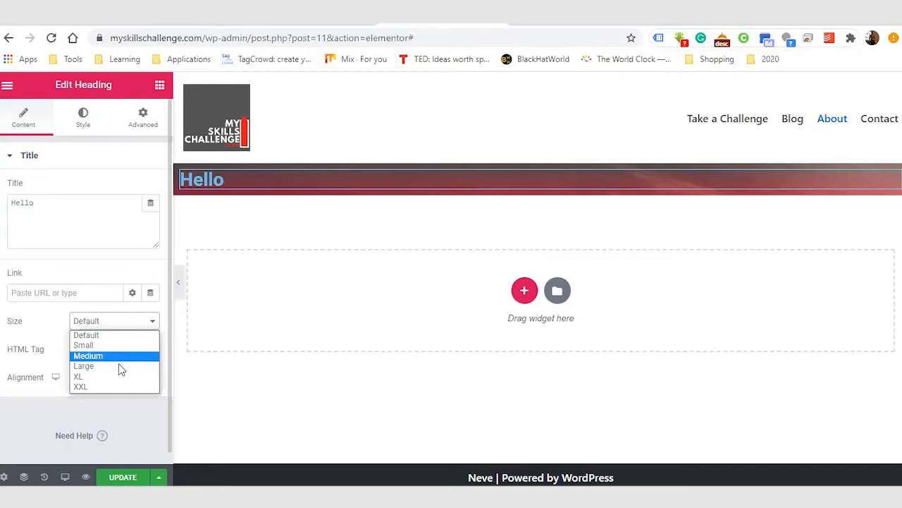
click(117, 356)
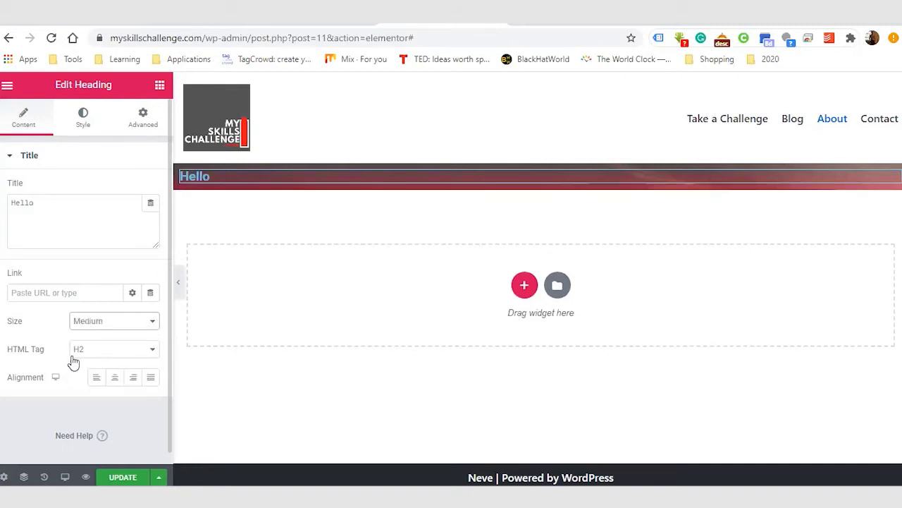
click(115, 380)
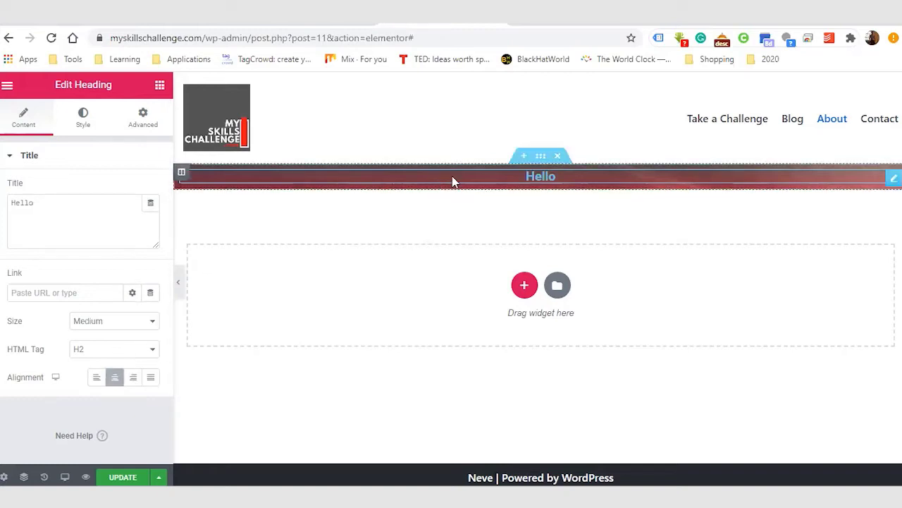
Step: Set the Hello heading's text color to the green preset #61CE70
click(84, 121)
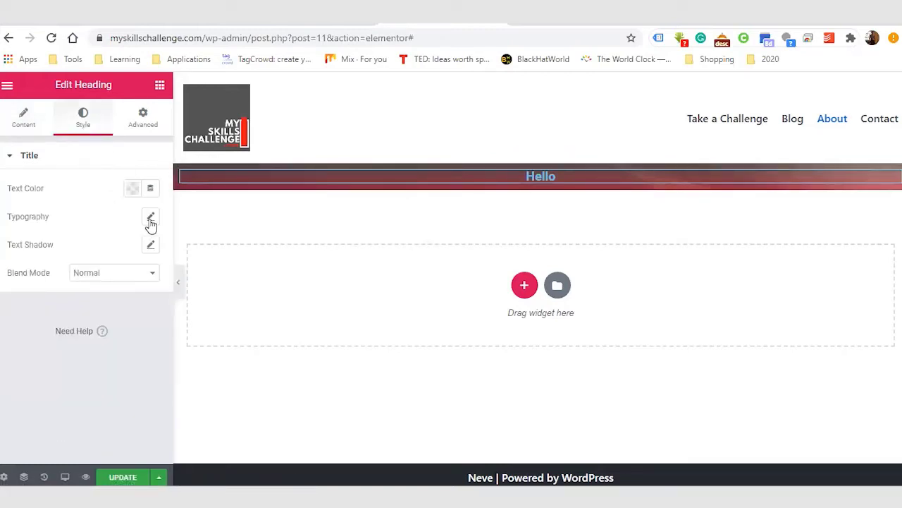
click(132, 188)
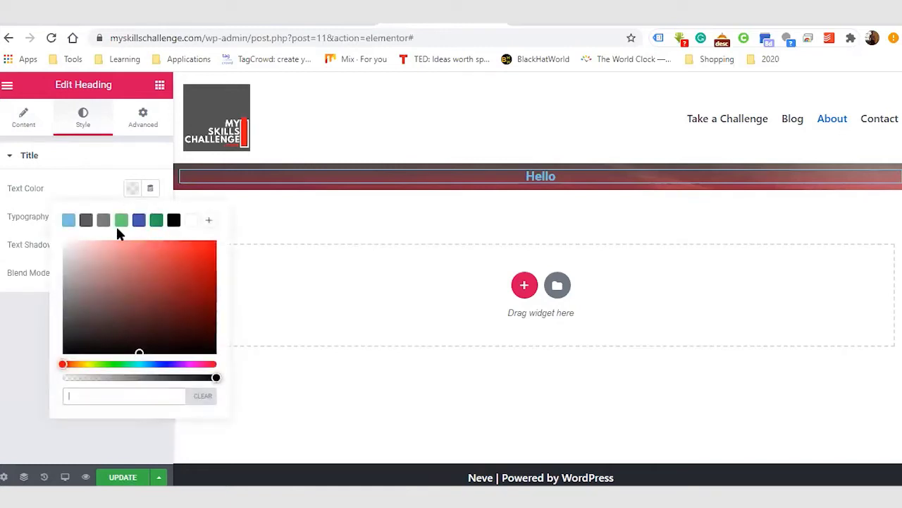
click(68, 220)
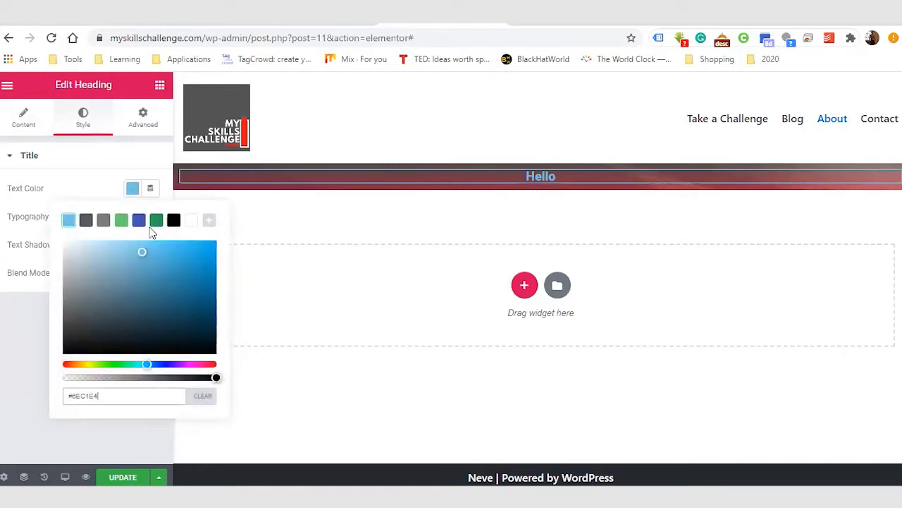
click(121, 220)
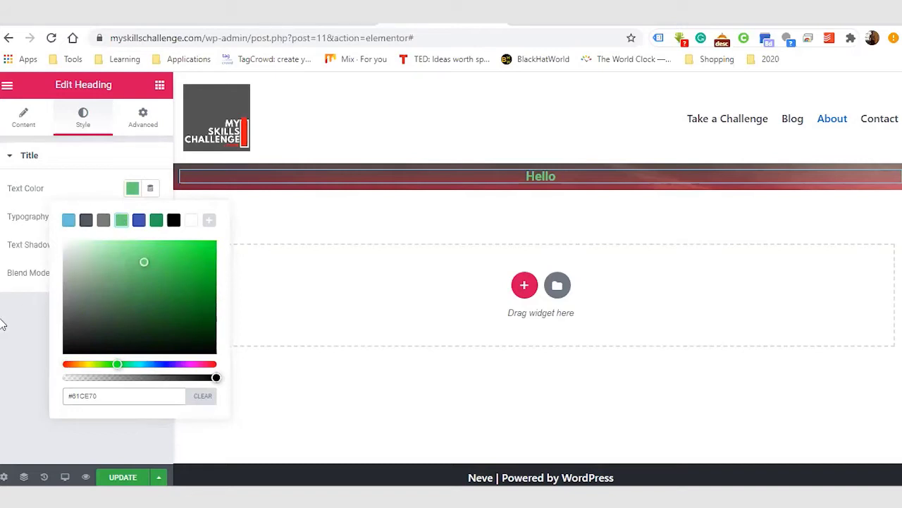
click(2, 324)
Step: Set the Hello heading's typography size to about 129 px and look over the remaining typography options
click(151, 219)
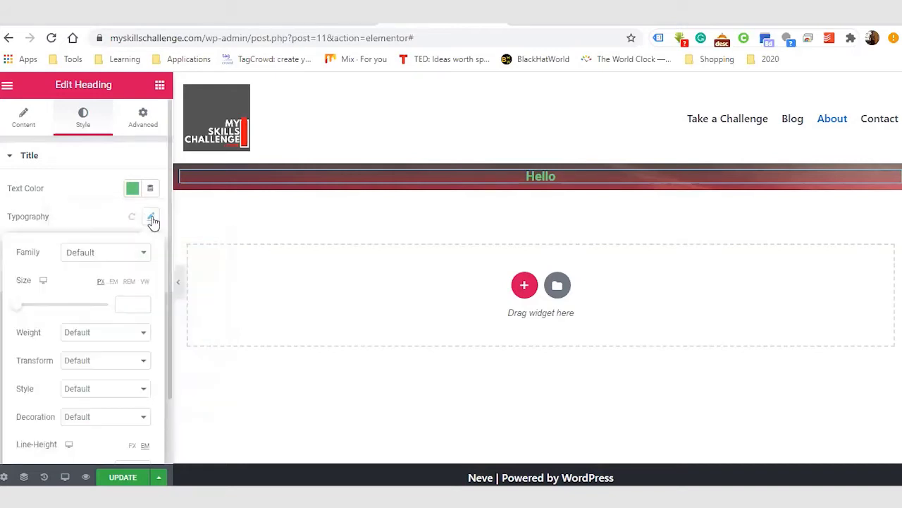
drag(12, 308, 74, 336)
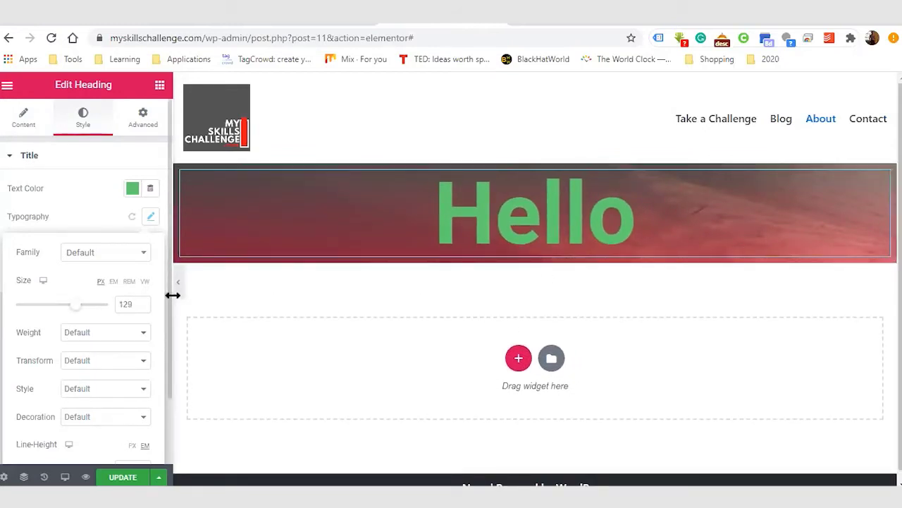
scroll(162, 299, down, 1)
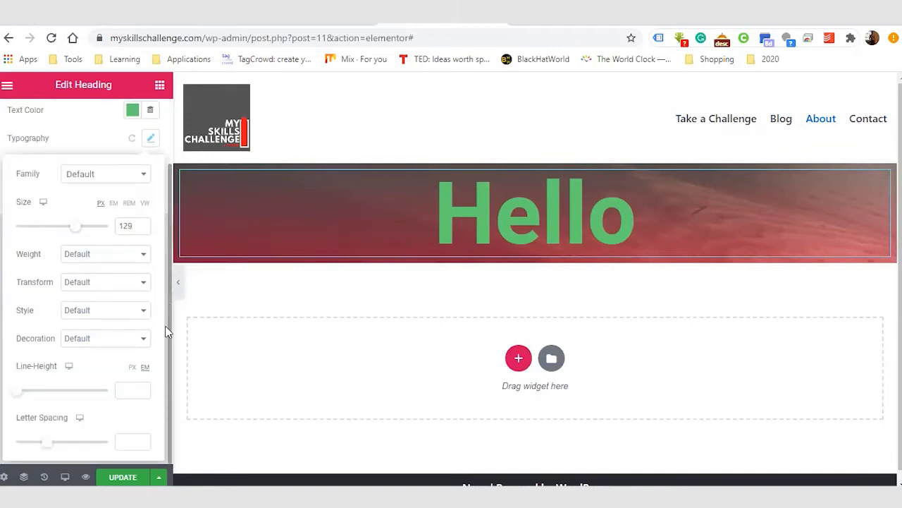
click(127, 262)
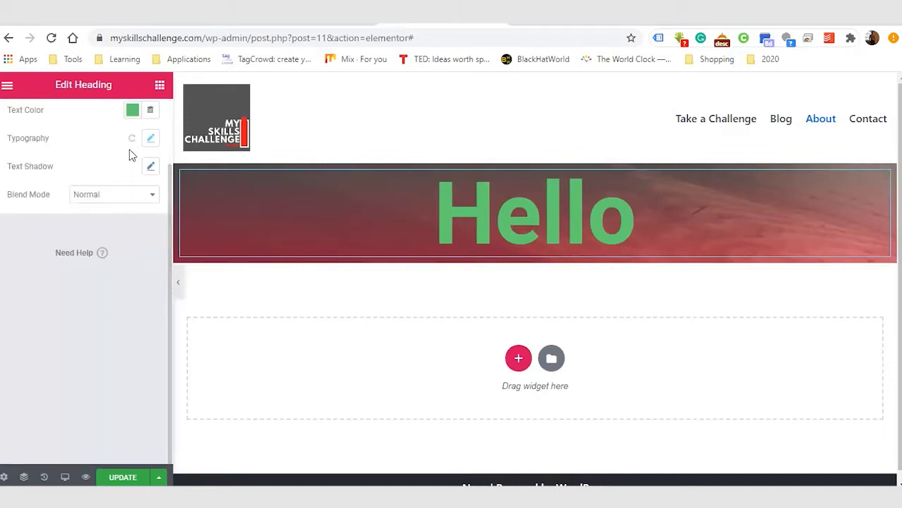
Step: Add a two-column inner section below the Hello heading and place an Image widget in its left column
click(159, 86)
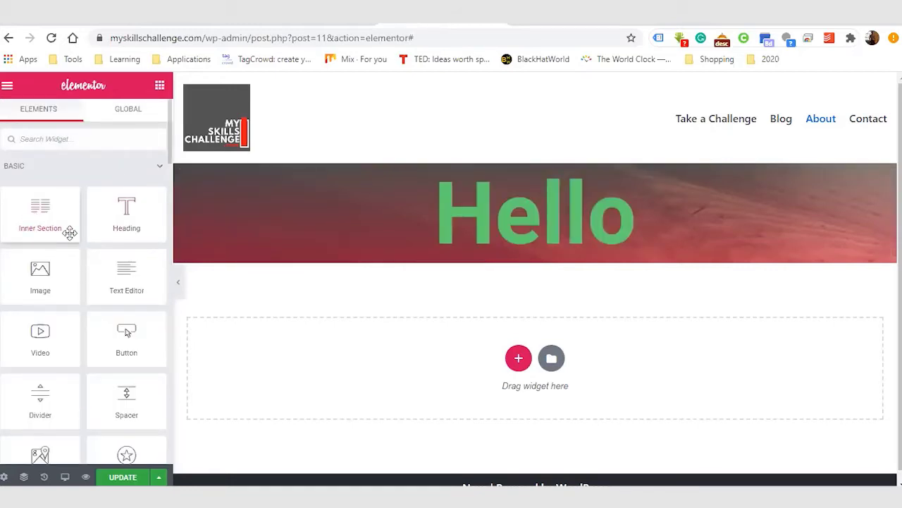
drag(70, 232, 522, 254)
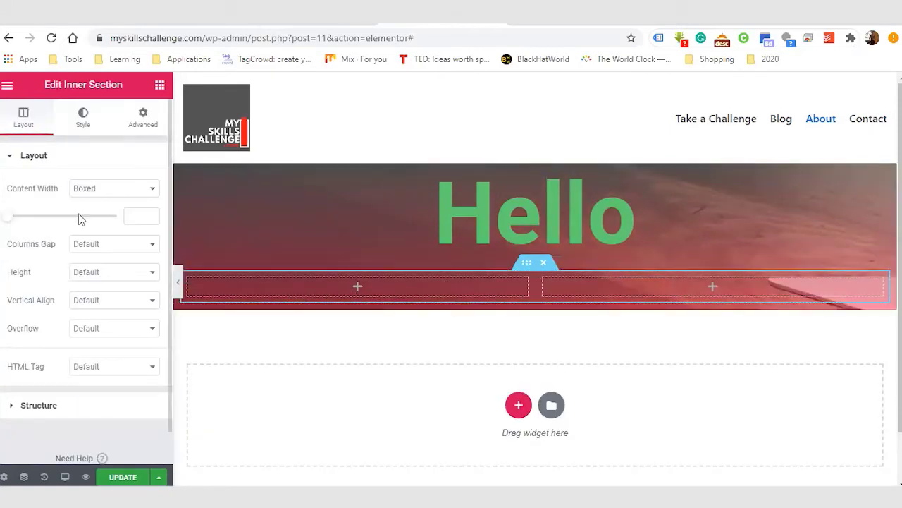
click(159, 86)
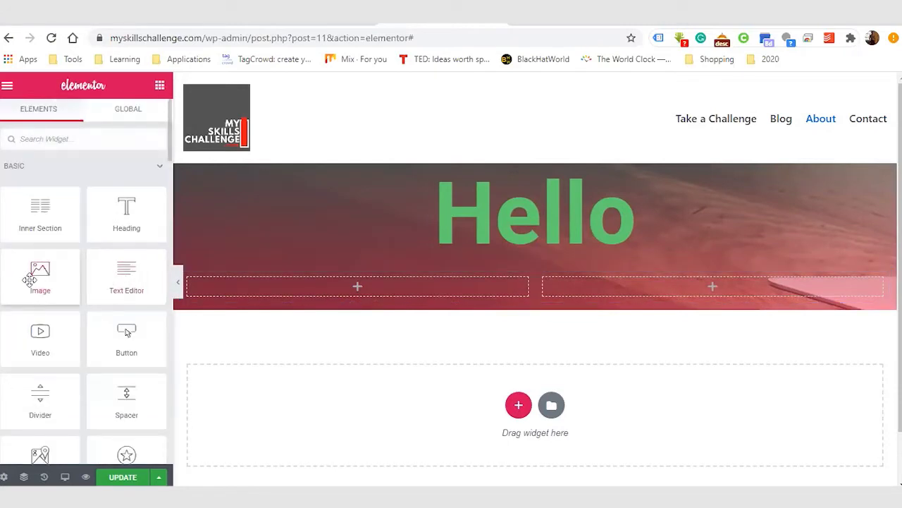
drag(30, 279, 364, 287)
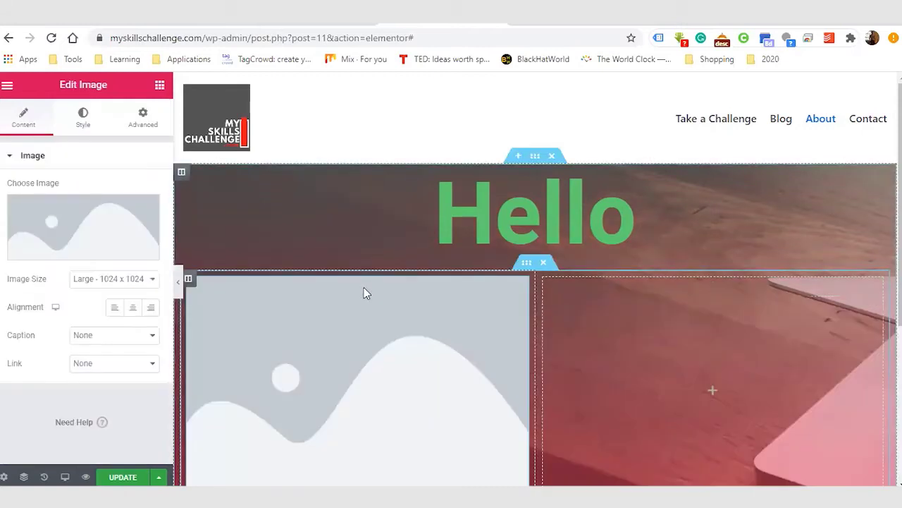
Step: Insert the phone picture showing a game controller from the media library into the Image widget
click(84, 250)
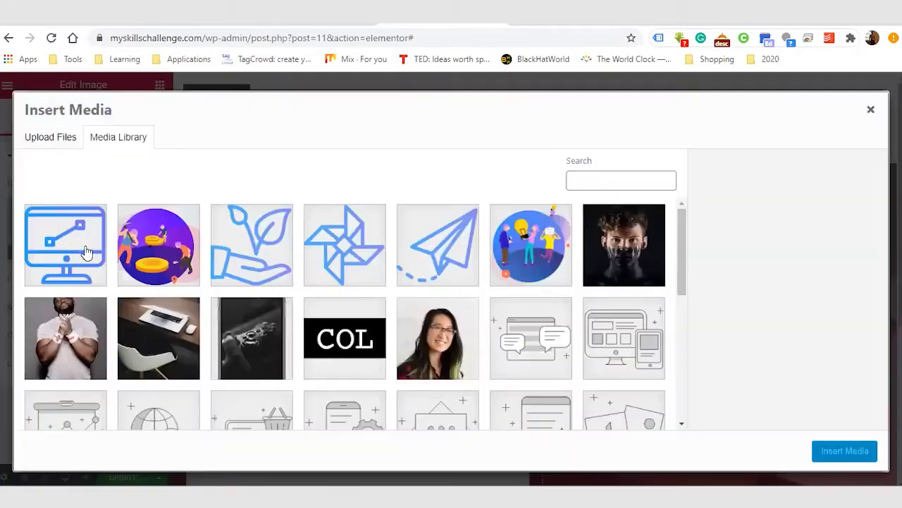
click(264, 357)
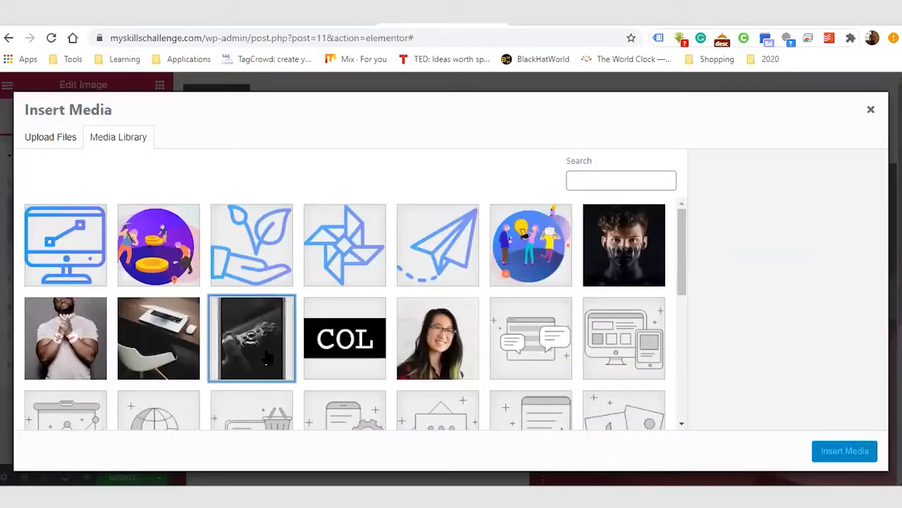
click(826, 451)
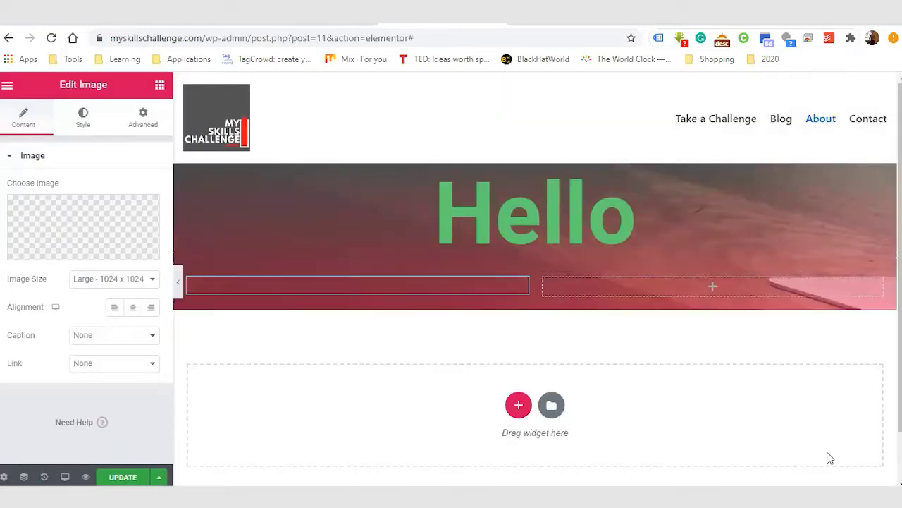
scroll(738, 246, down, 5)
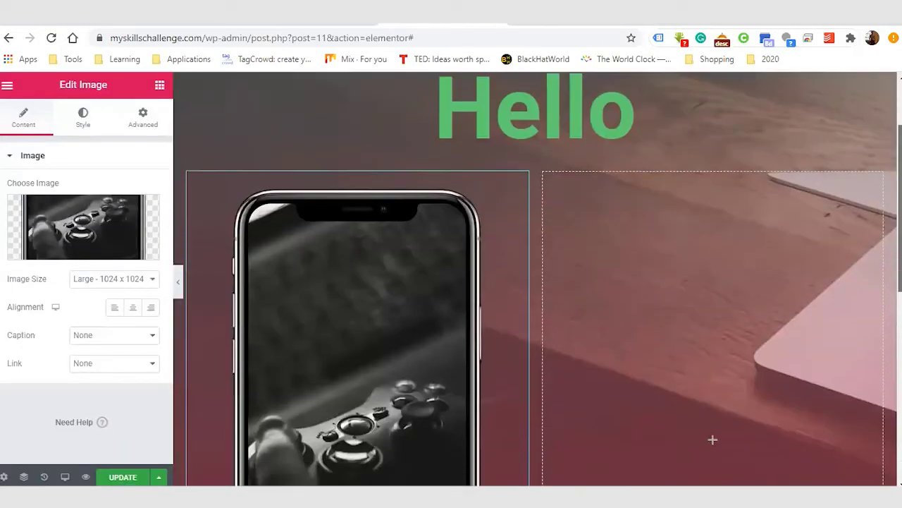
Step: Open the outer section's background style settings and set the desk photo's size to Contain
scroll(735, 248, up, 2)
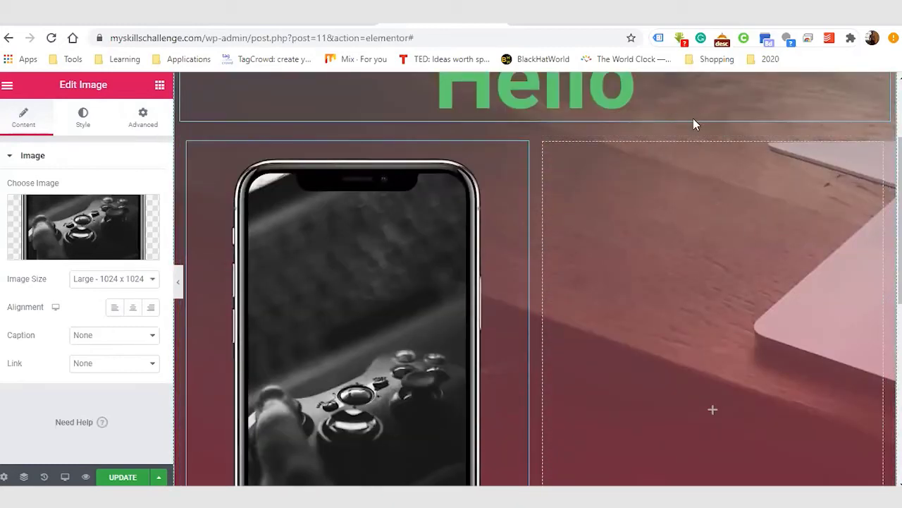
scroll(729, 187, up, 3)
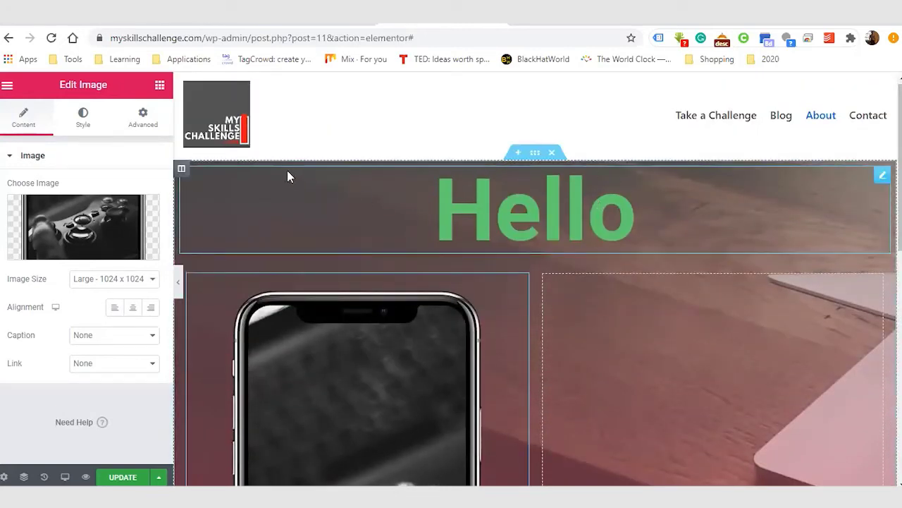
click(181, 170)
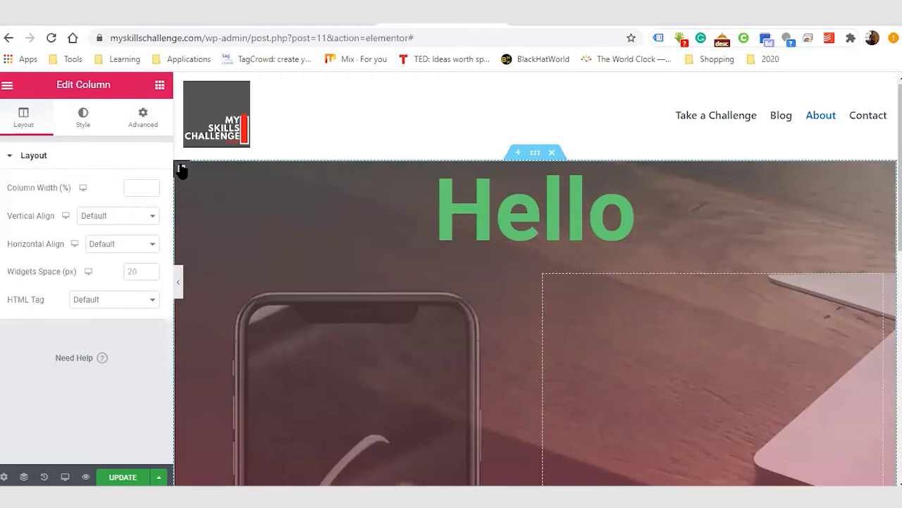
click(84, 120)
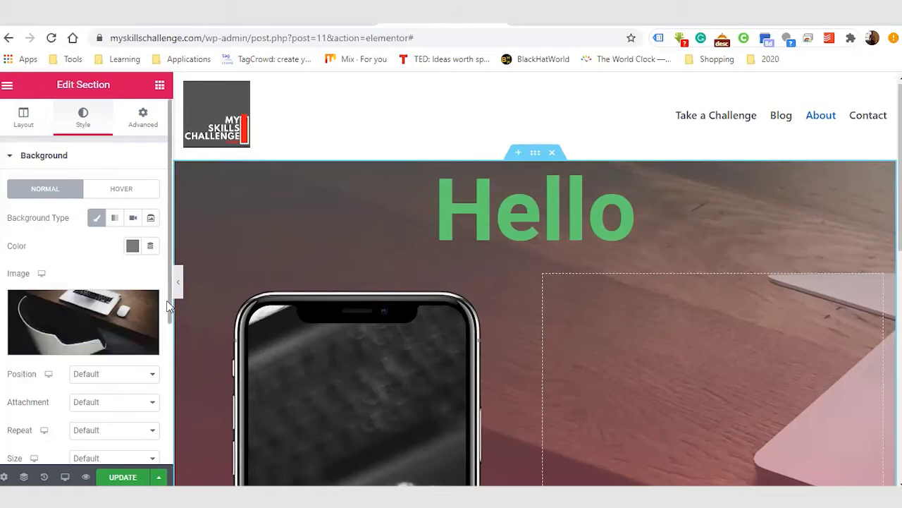
scroll(166, 331, down, 1)
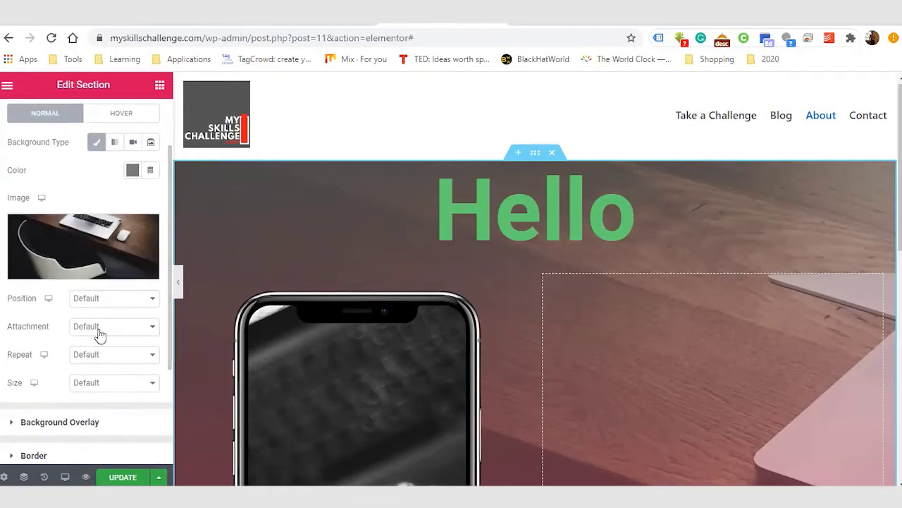
click(145, 383)
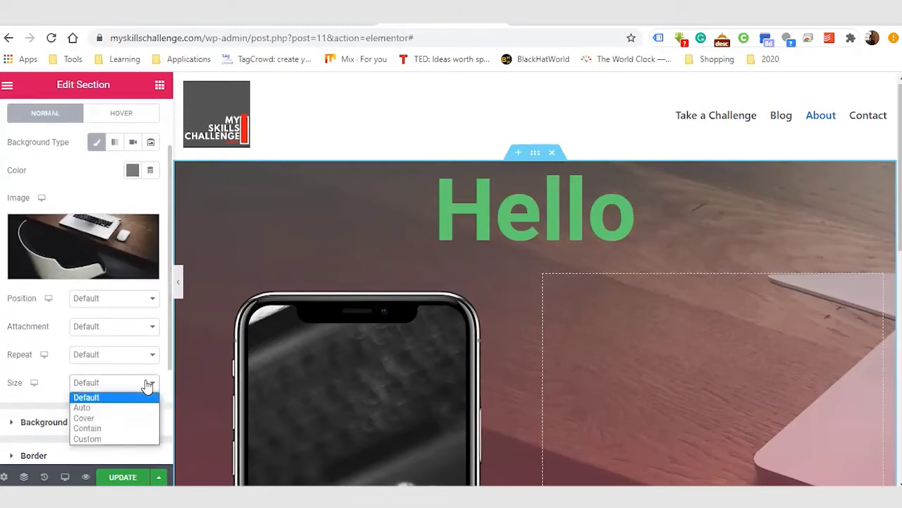
click(127, 428)
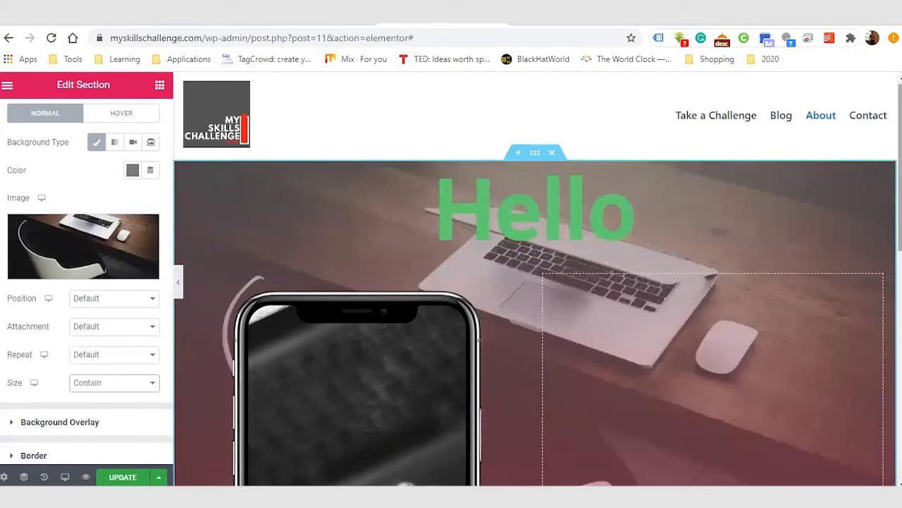
Step: Add a Button widget below the phone picture in the inner section's left column and align it to the center
scroll(537, 279, down, 1)
scroll(536, 282, down, 5)
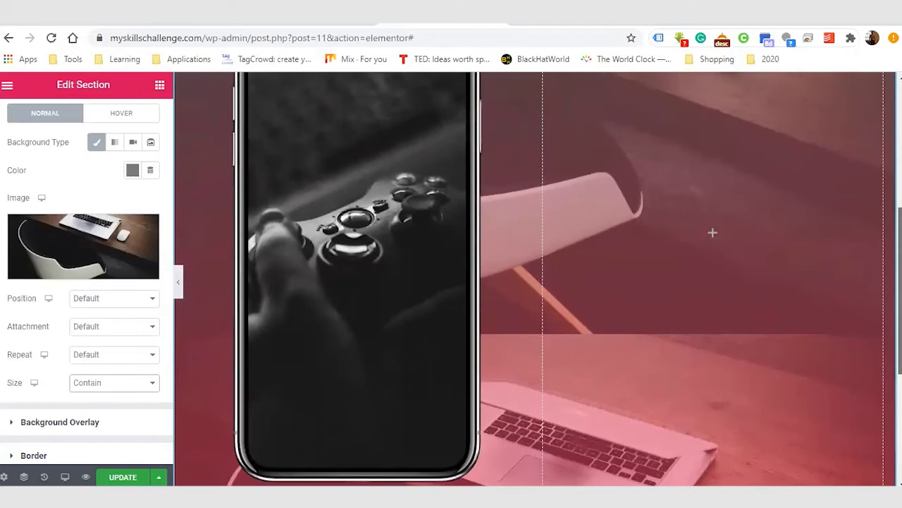
scroll(207, 201, up, 5)
scroll(206, 201, down, 1)
scroll(206, 201, up, 2)
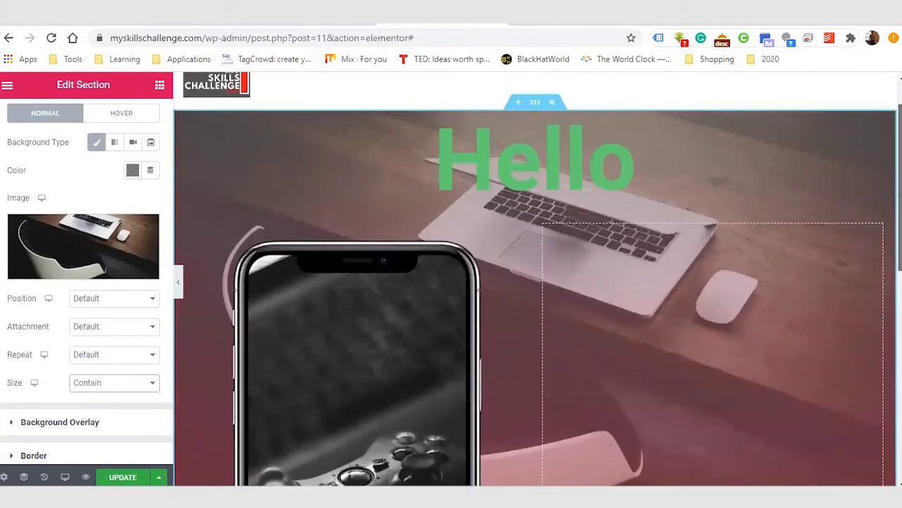
click(159, 85)
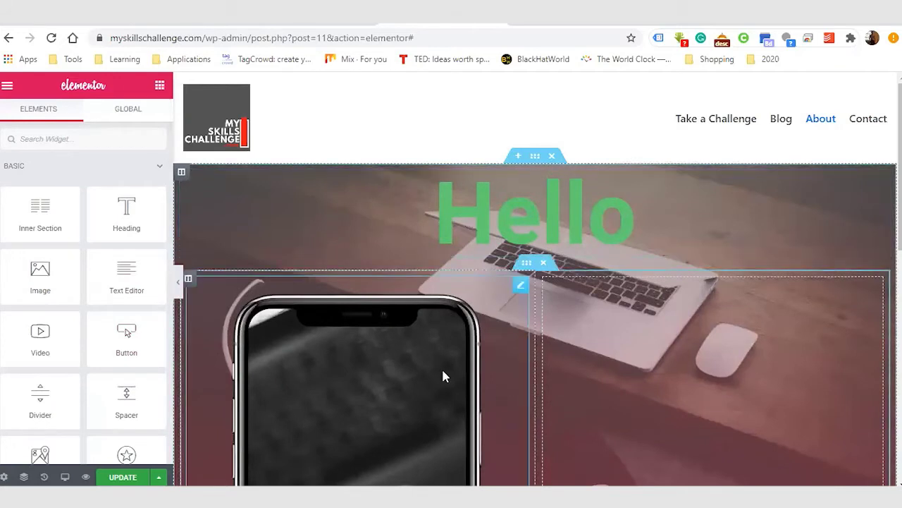
scroll(740, 318, down, 5)
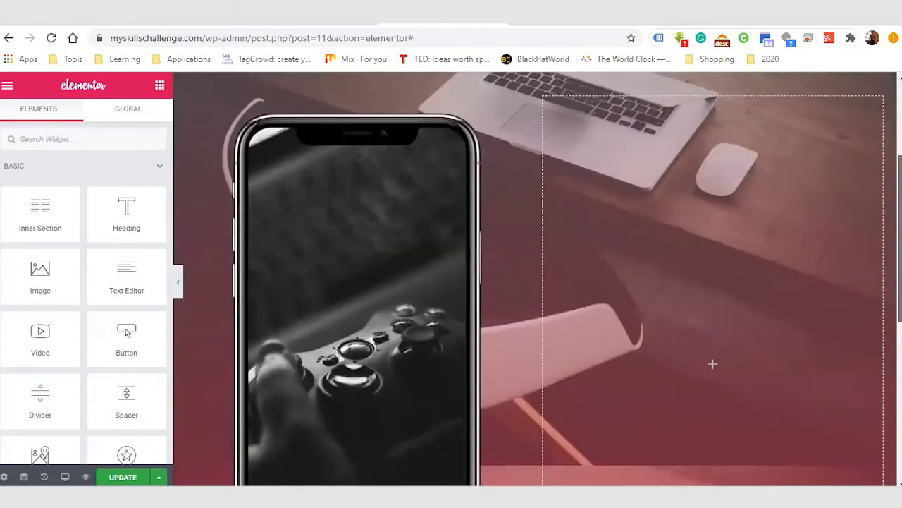
scroll(282, 345, down, 1)
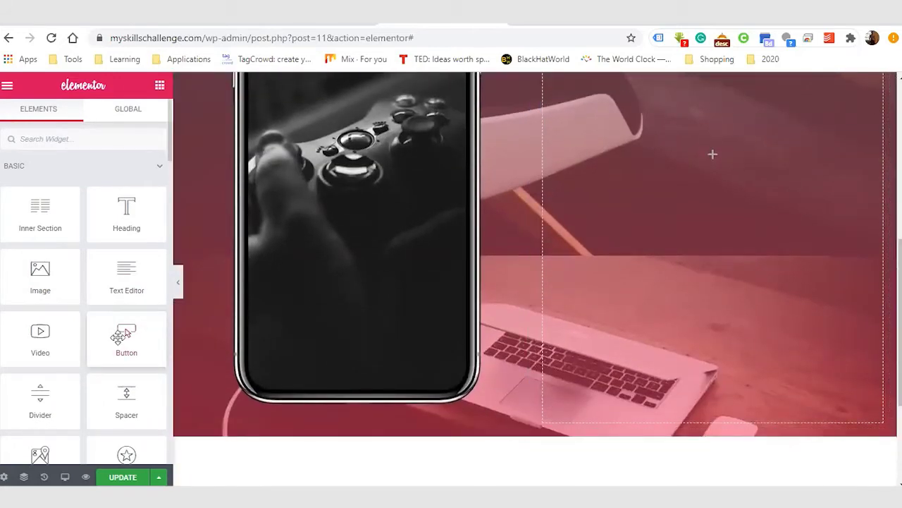
drag(120, 336, 248, 414)
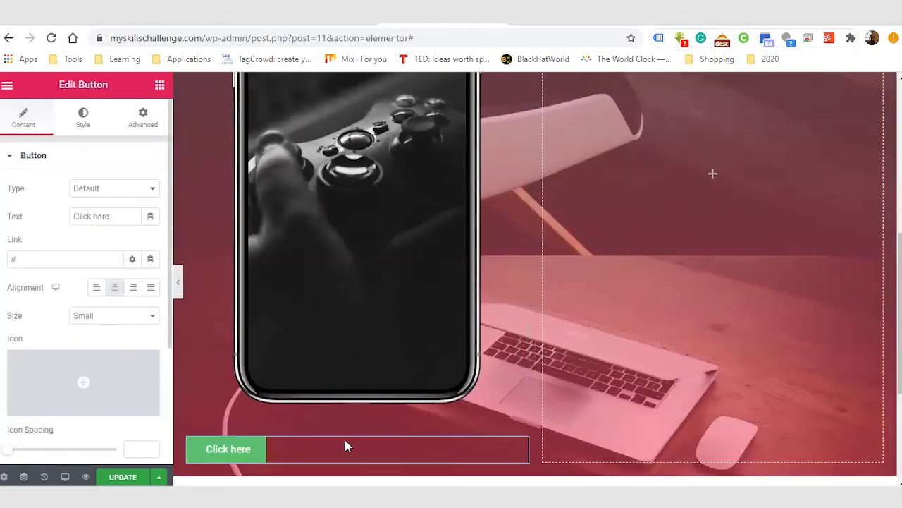
click(115, 289)
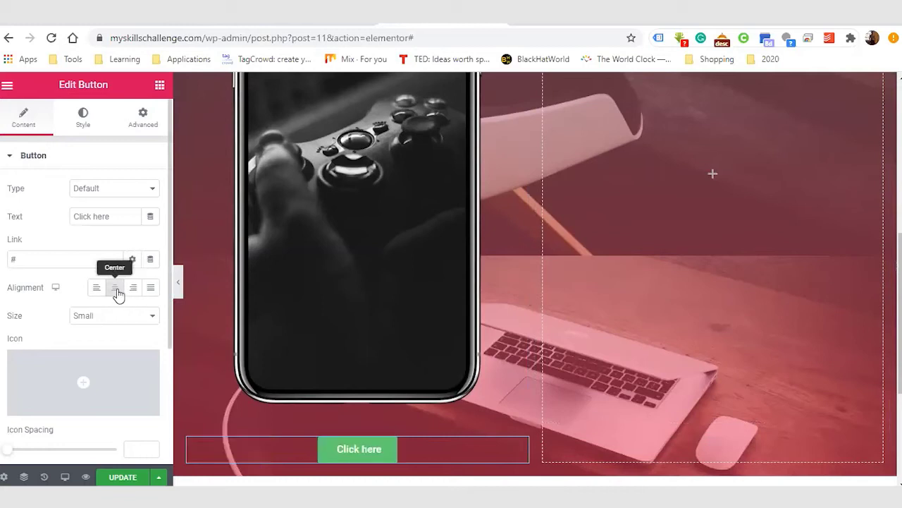
Step: Replace the button's text with "Start Now!"
click(30, 258)
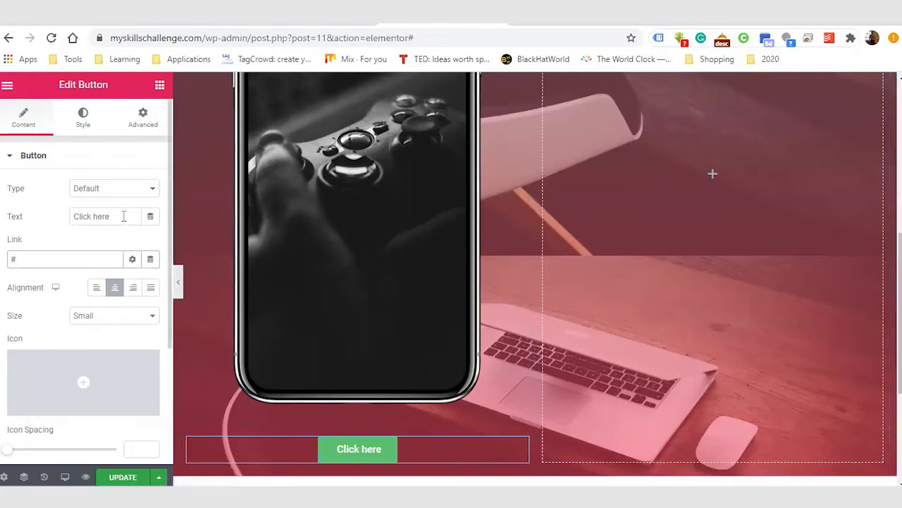
drag(123, 217, 66, 215)
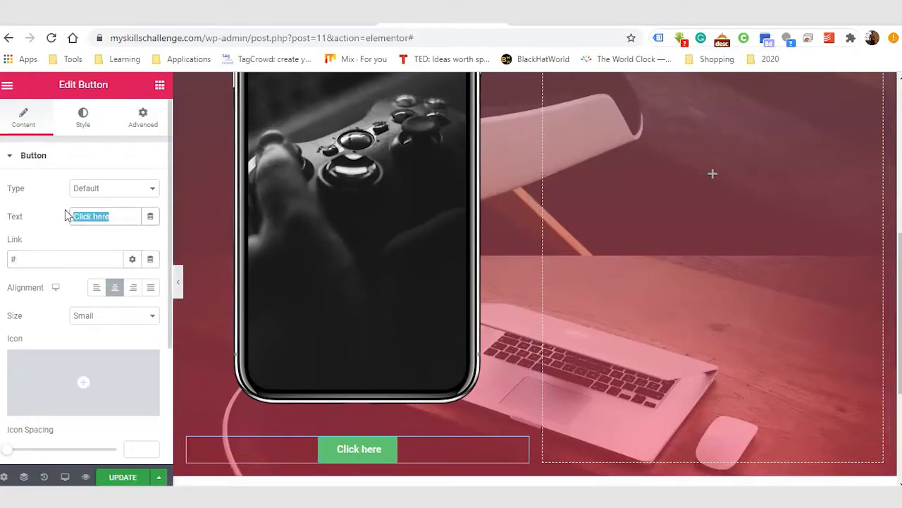
text(Sig)
key(BackSpace)
key(BackSpace)
key(BackSpace)
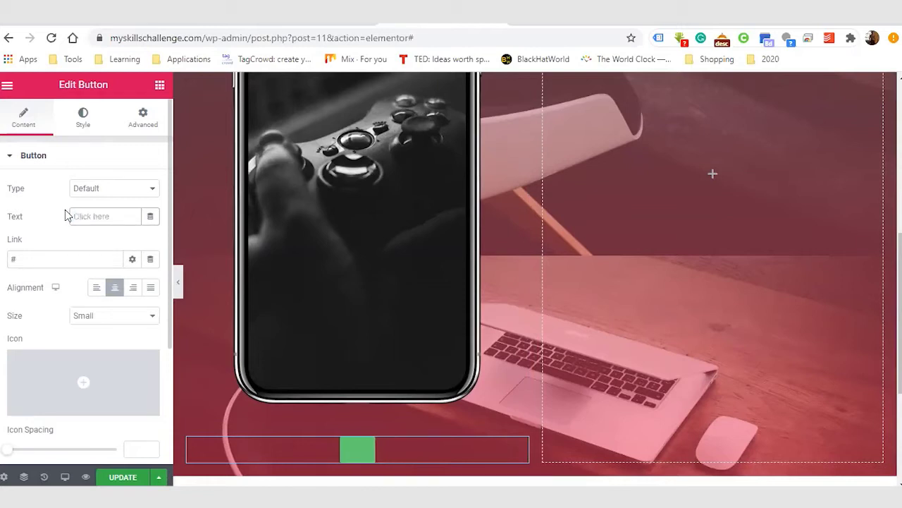
text(Start N)
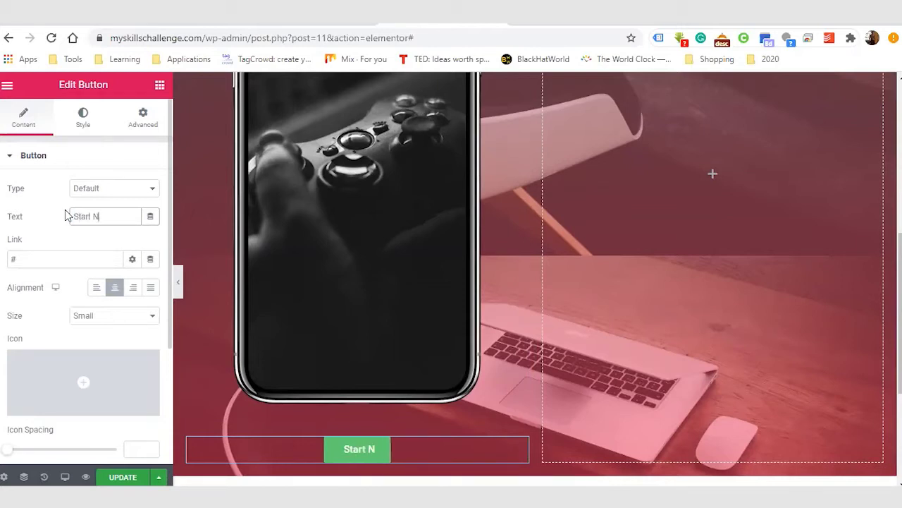
text(ow!)
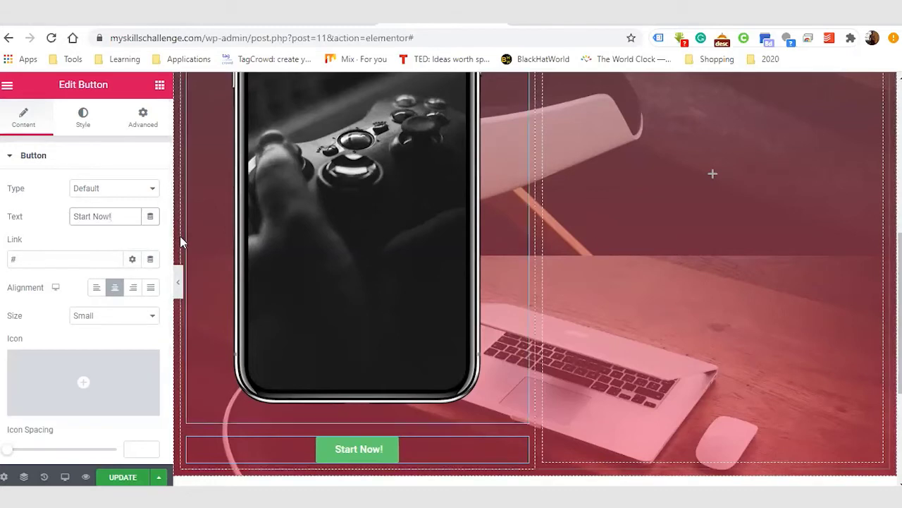
Step: Insert the circled right-arrow icon from the icon library into the Start Now! button
scroll(85, 353, down, 1)
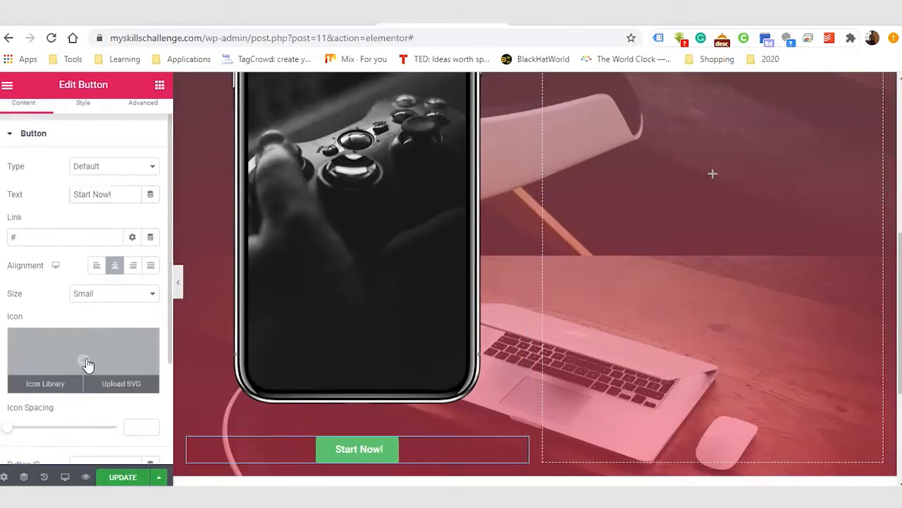
click(86, 363)
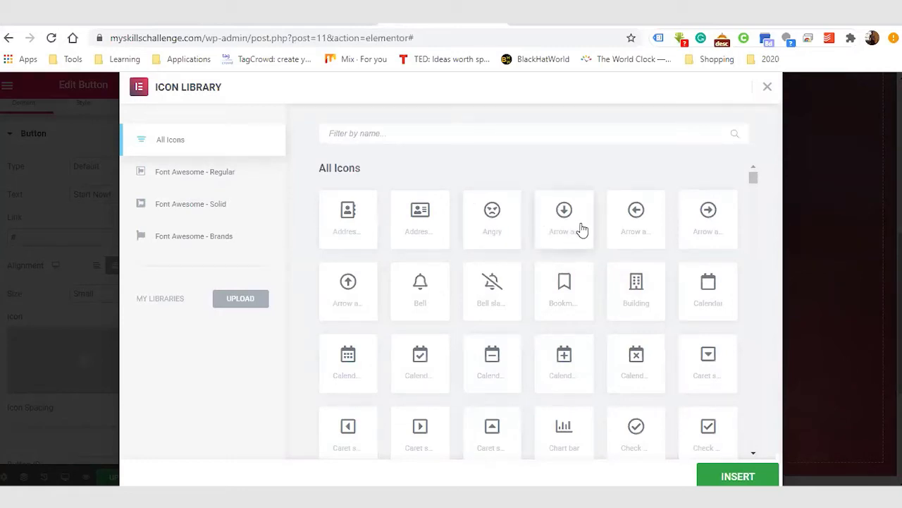
click(710, 228)
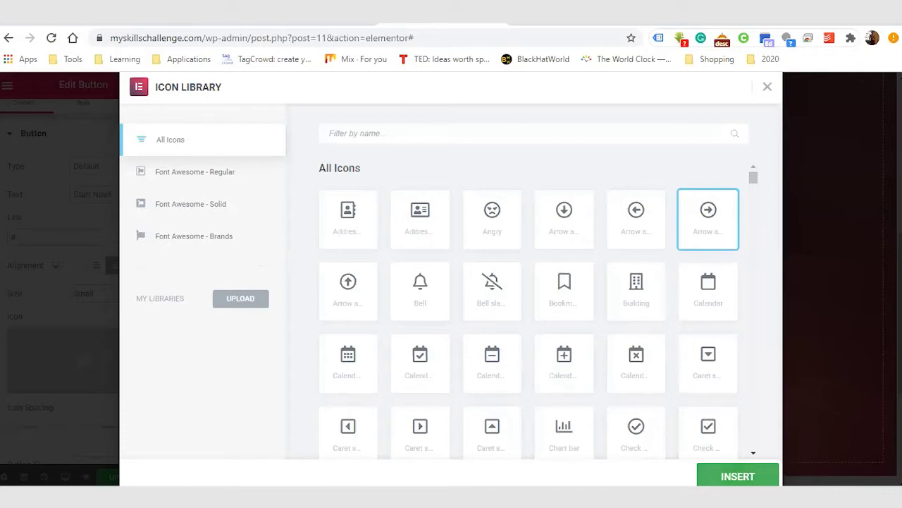
click(737, 475)
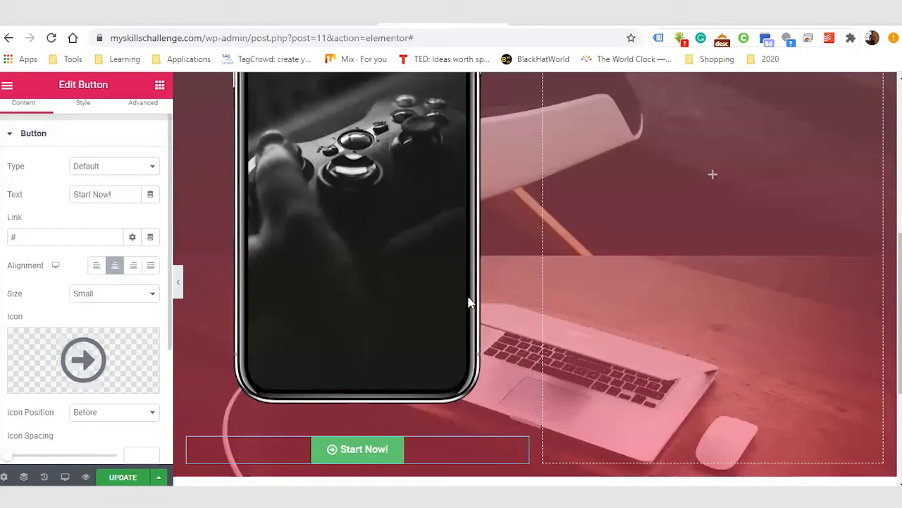
Step: Enable a text shadow in the Start Now! button's style settings and slightly adjust its horizontal offset
scroll(469, 301, up, 1)
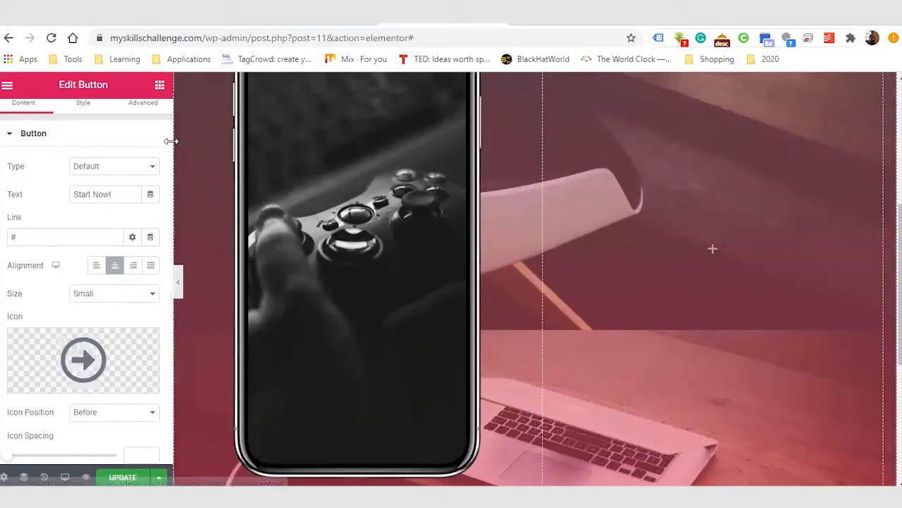
scroll(165, 143, down, 3)
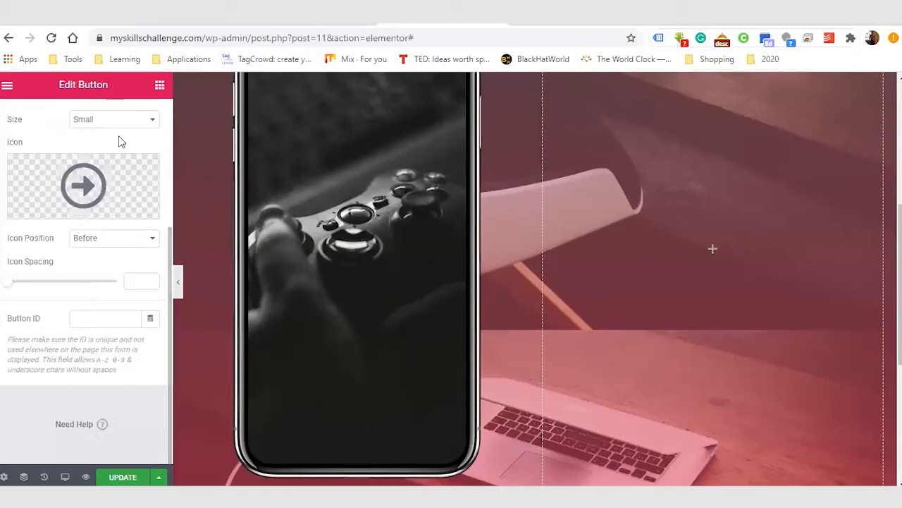
drag(167, 247, 169, 117)
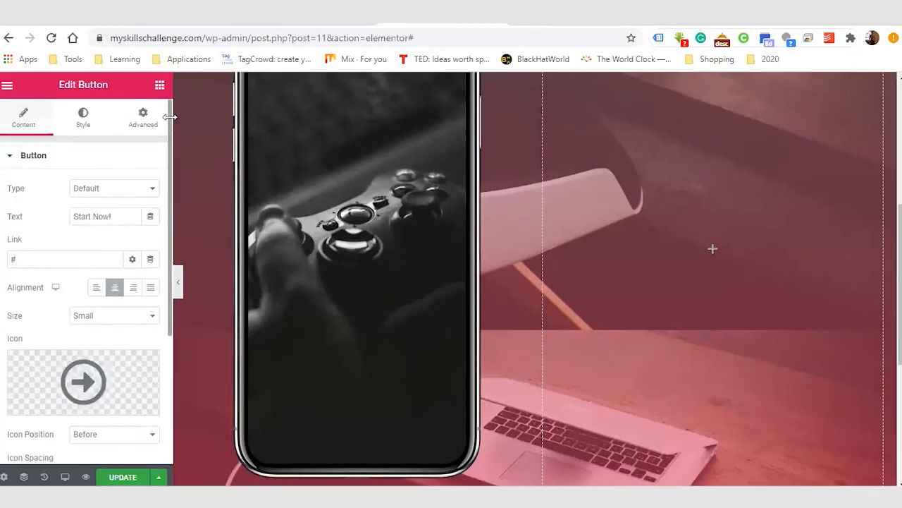
click(82, 120)
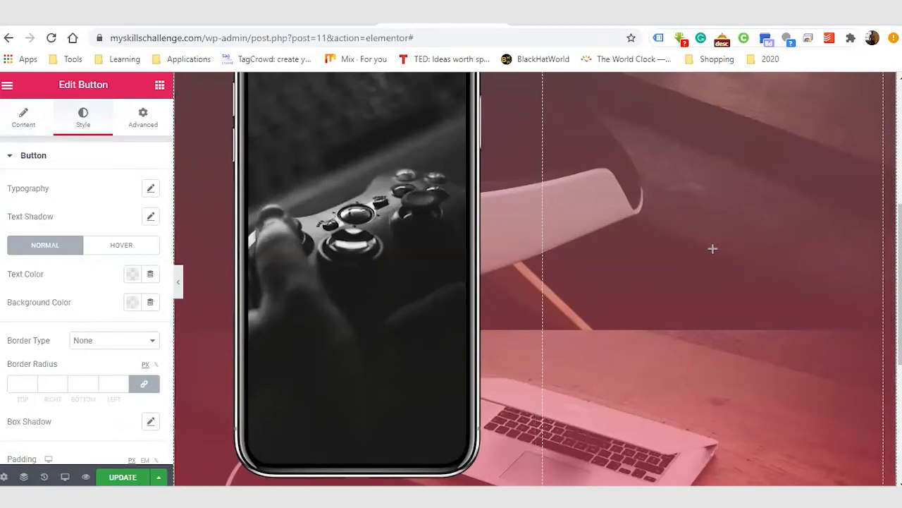
scroll(669, 205, down, 3)
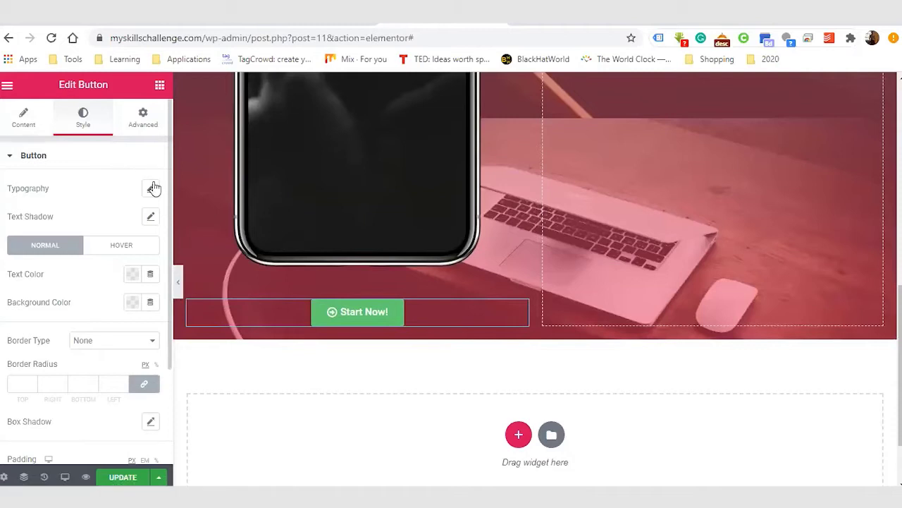
click(152, 217)
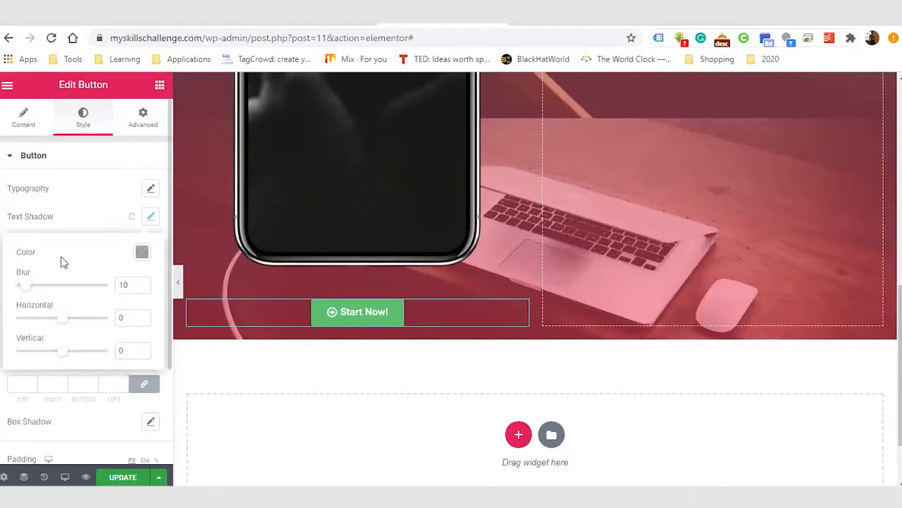
mouse_move(62, 323)
mouse_down()
mouse_move(83, 323)
mouse_move(32, 318)
mouse_move(70, 318)
mouse_move(63, 323)
mouse_up()
click(12, 157)
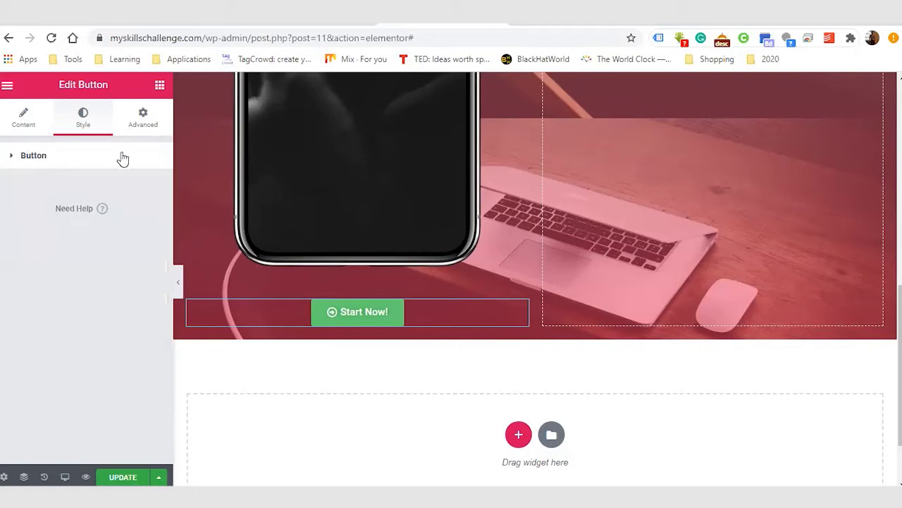
click(14, 157)
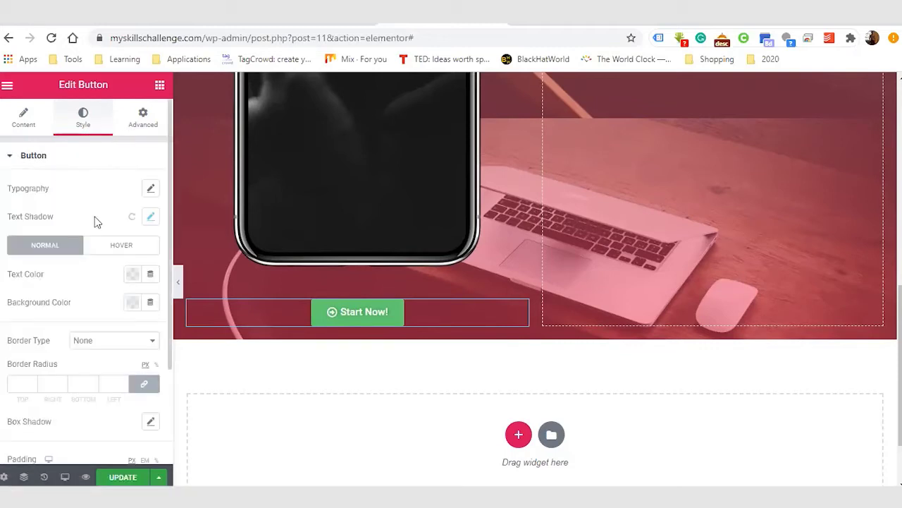
Step: Try the dark blue and light blue swatches for the button's text color, then settle on black
click(133, 276)
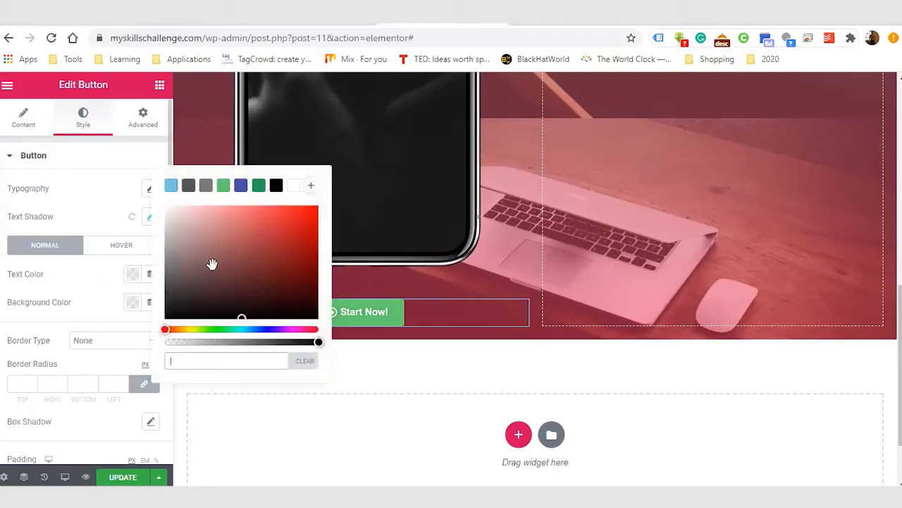
click(240, 186)
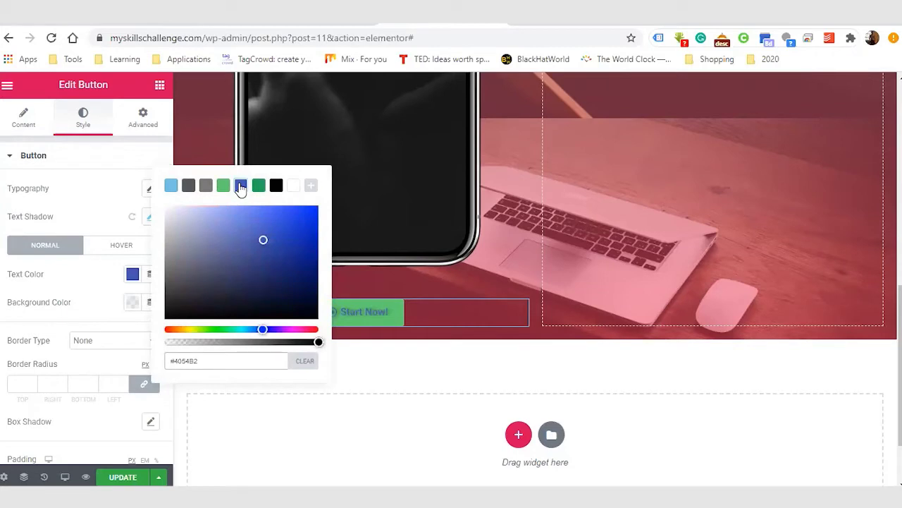
click(172, 185)
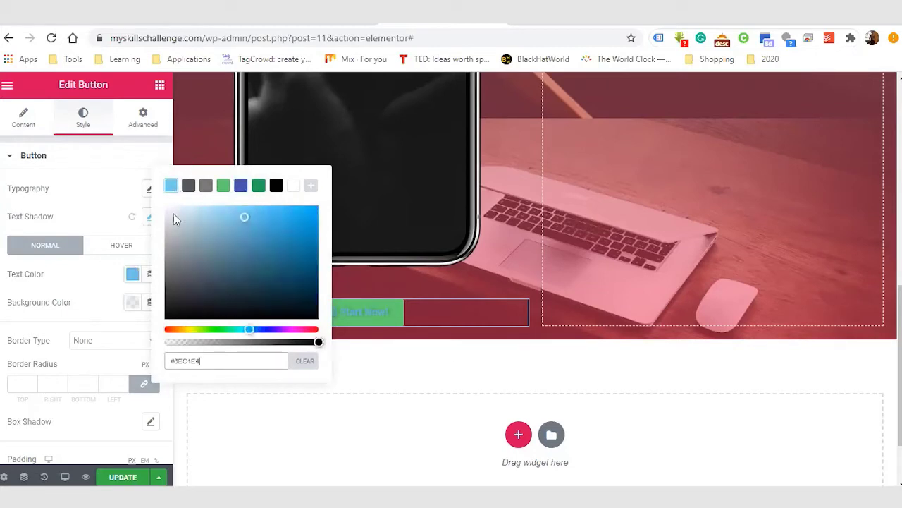
click(276, 187)
click(95, 293)
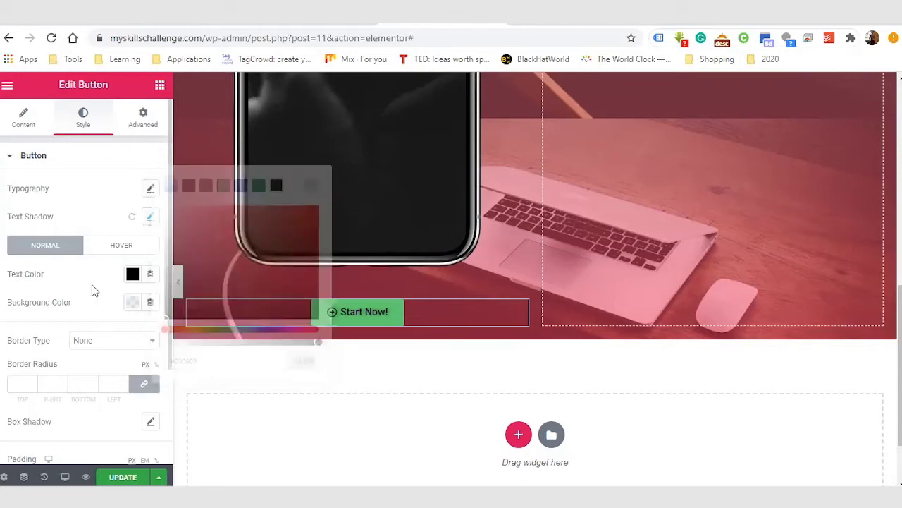
Step: Set the Start Now! button's background color to white
click(133, 303)
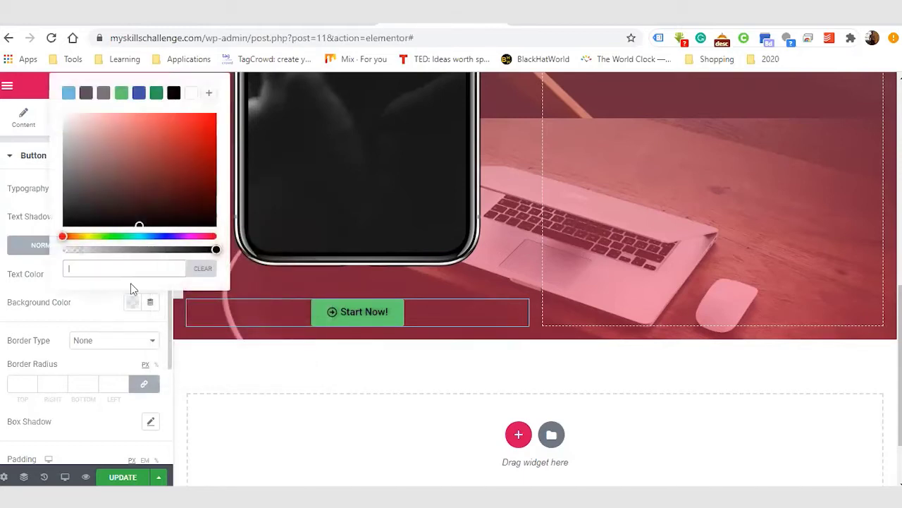
click(191, 97)
click(92, 306)
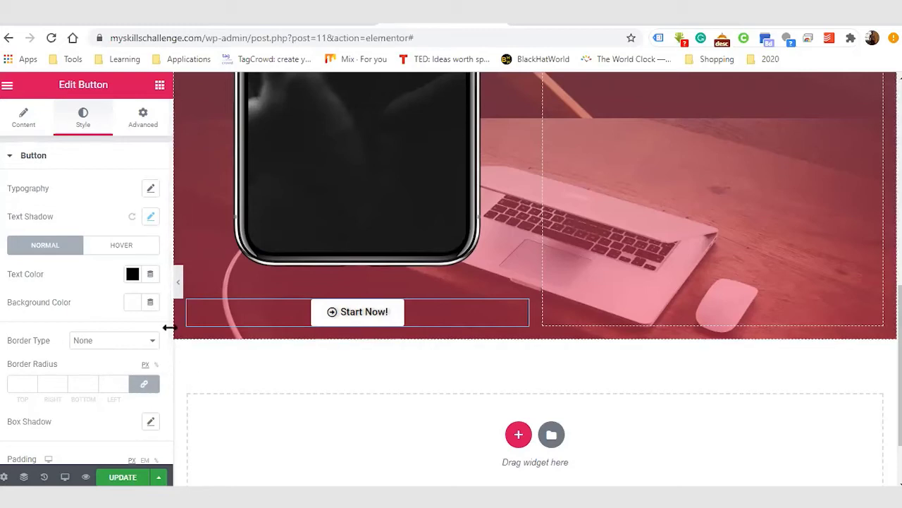
Step: Try the Groove border type on the Start Now! button, then set it to Double
drag(172, 343, 168, 345)
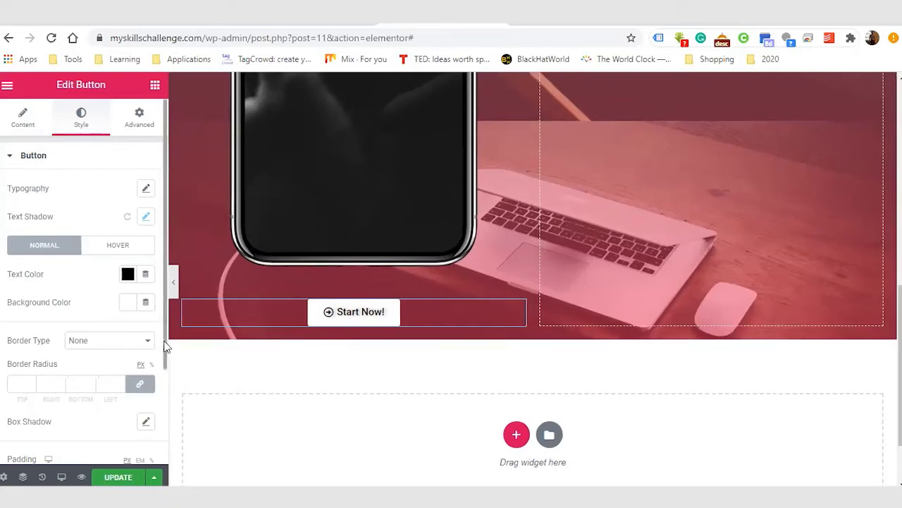
scroll(160, 372, down, 1)
scroll(160, 365, down, 1)
click(148, 300)
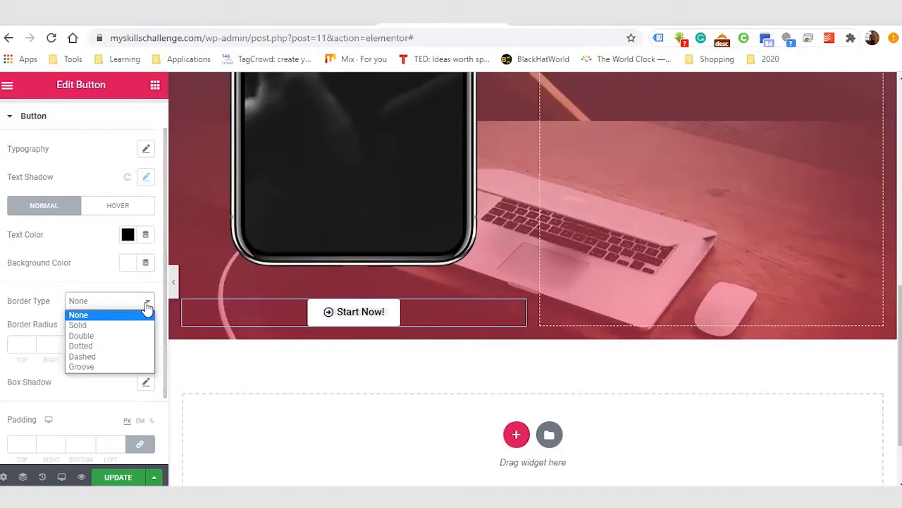
click(113, 367)
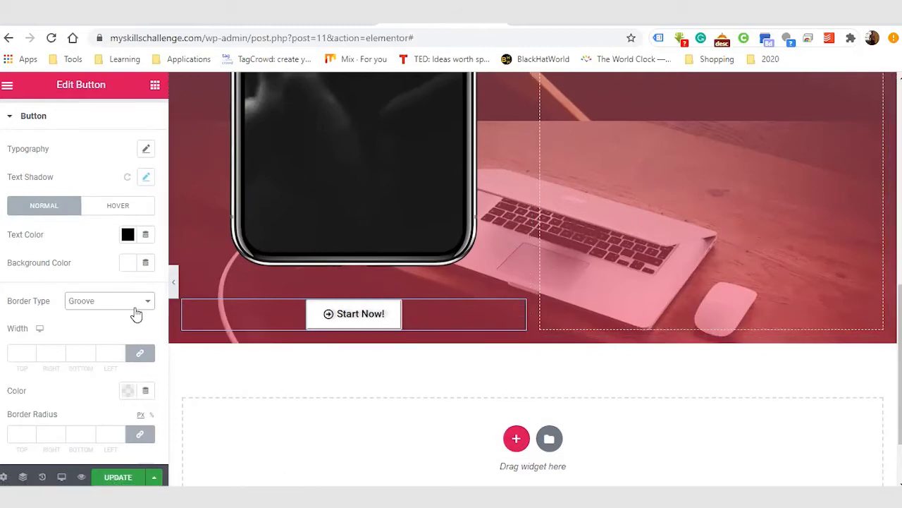
click(136, 314)
click(111, 336)
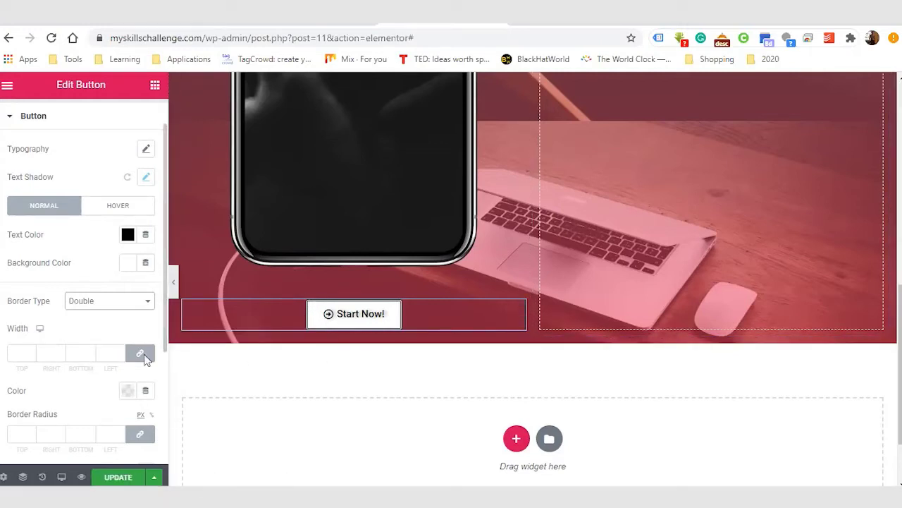
scroll(165, 333, down, 2)
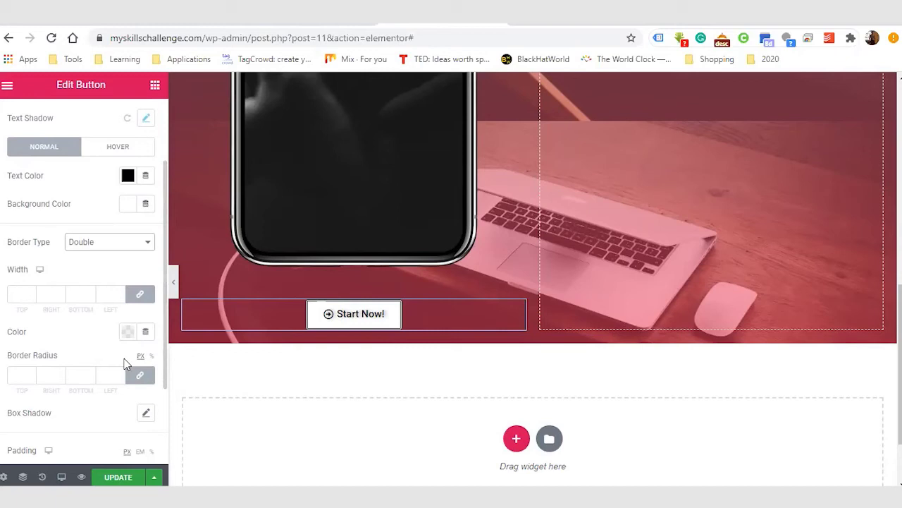
Step: Unlink the Start Now! button's border radius values, then set the left corner to 19 px and the top corner to 30 px
click(135, 377)
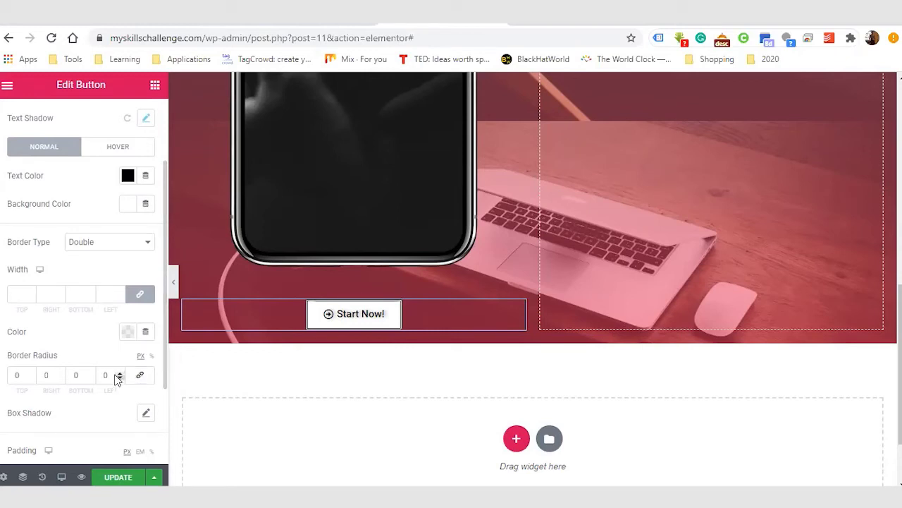
double_click(119, 375)
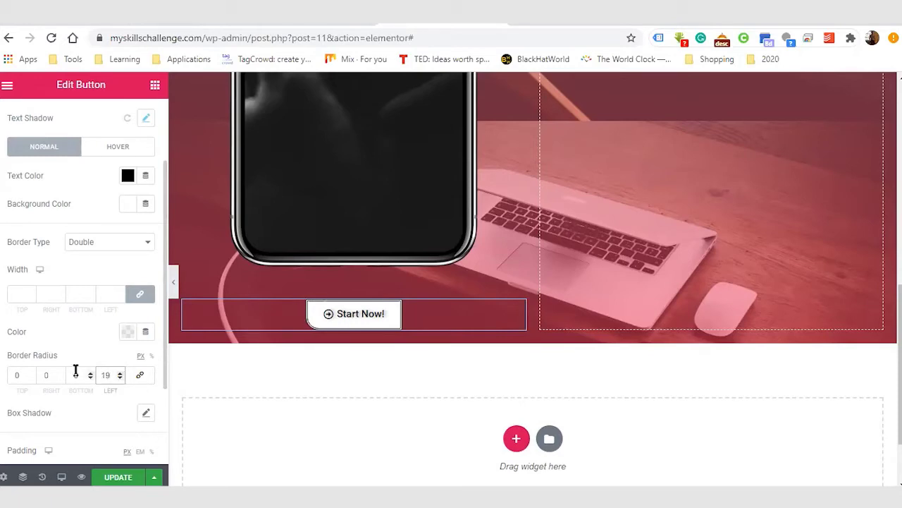
click(21, 375)
text(30)
key(BackSpace)
key(BackSpace)
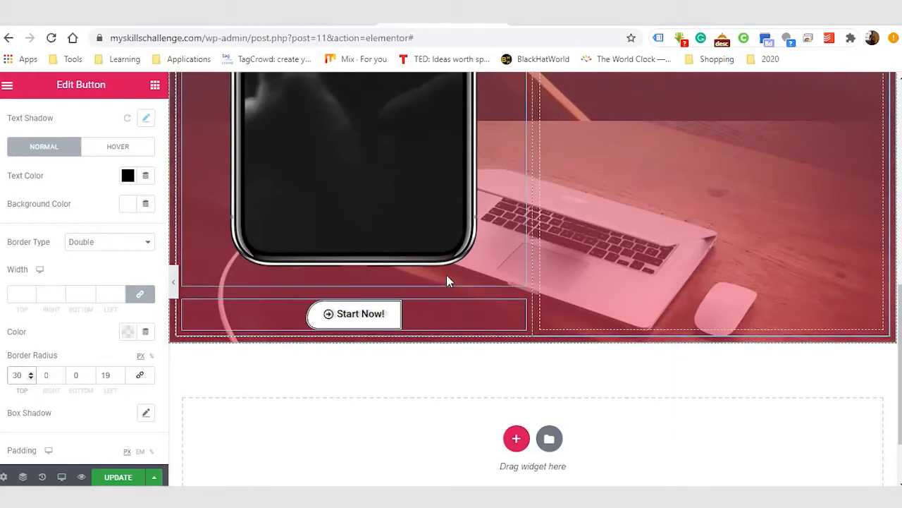
Step: Reselect the Start Now! button and set its right and left border radius values to 30 px
click(444, 316)
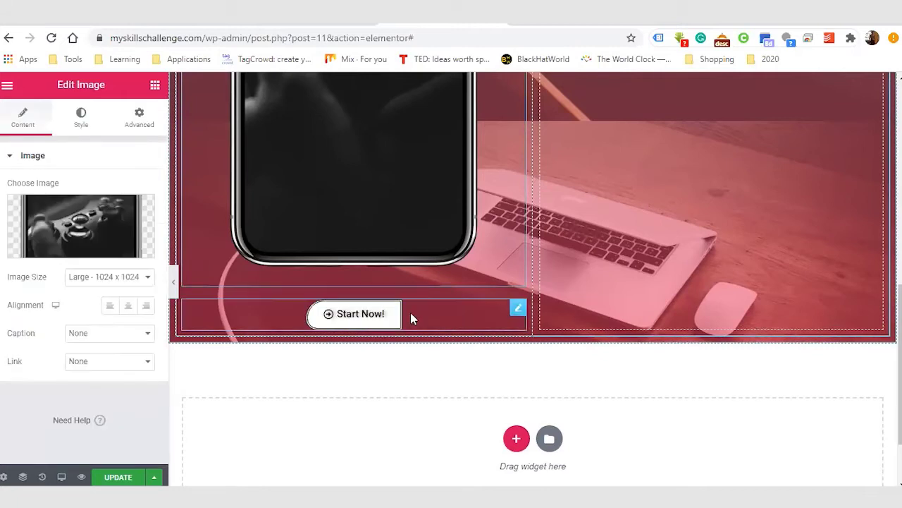
click(375, 316)
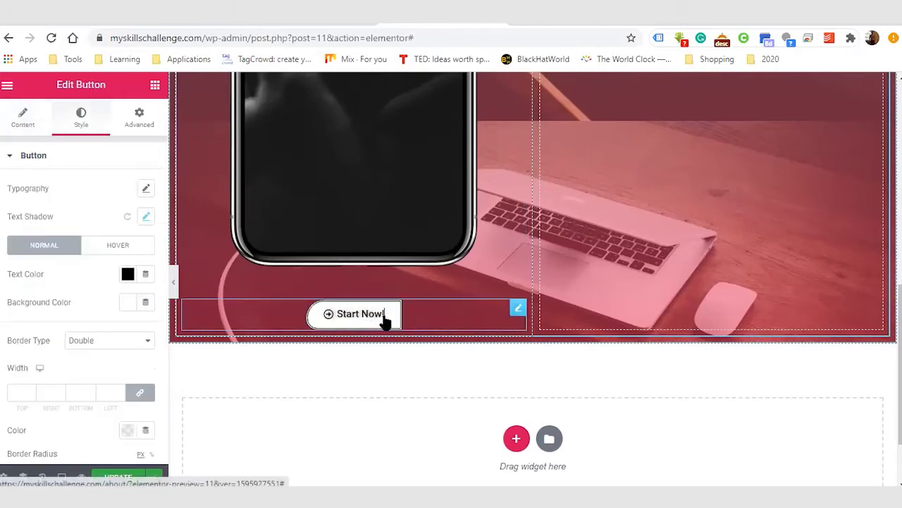
scroll(102, 330, down, 2)
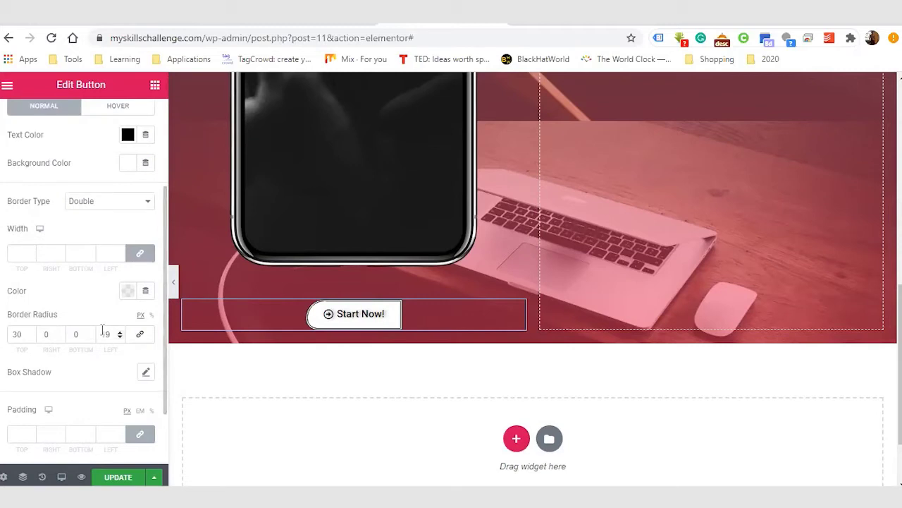
click(80, 333)
click(53, 331)
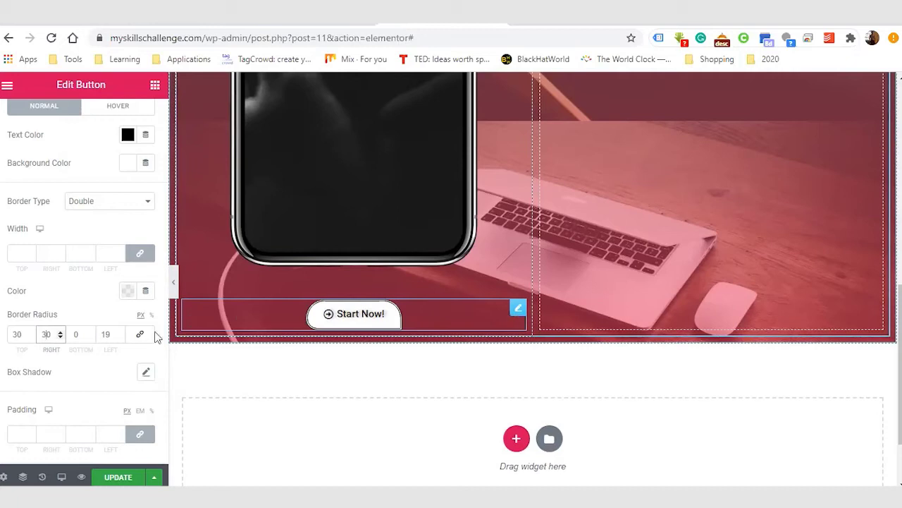
click(110, 333)
text(30)
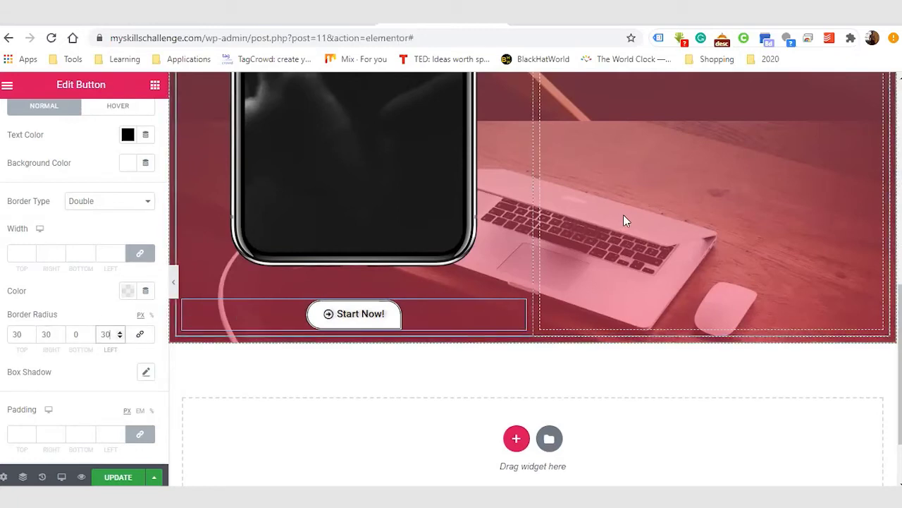
click(369, 313)
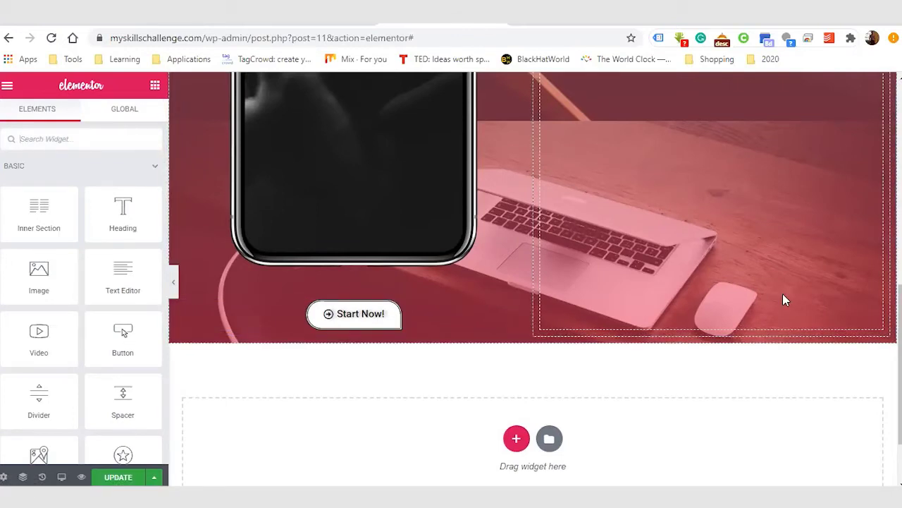
Step: Add a Video widget to the empty column beside the phone image
scroll(775, 296, up, 1)
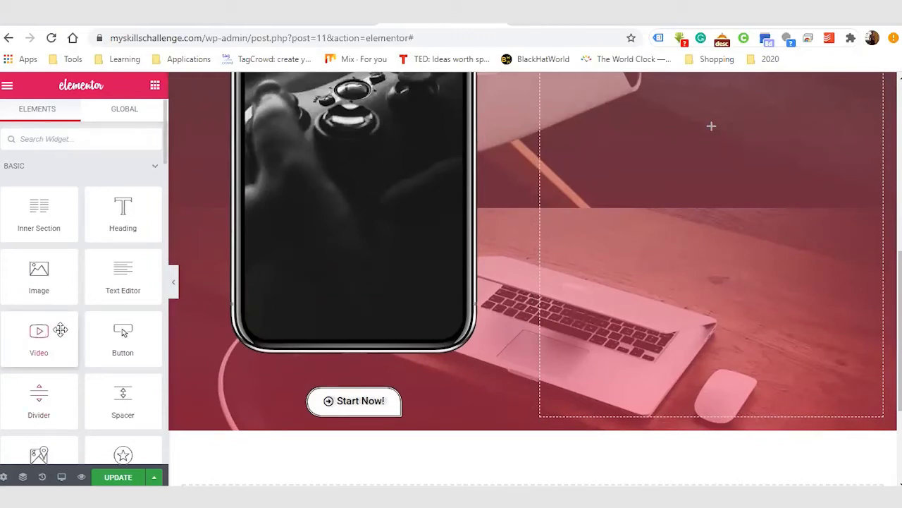
drag(60, 329, 710, 145)
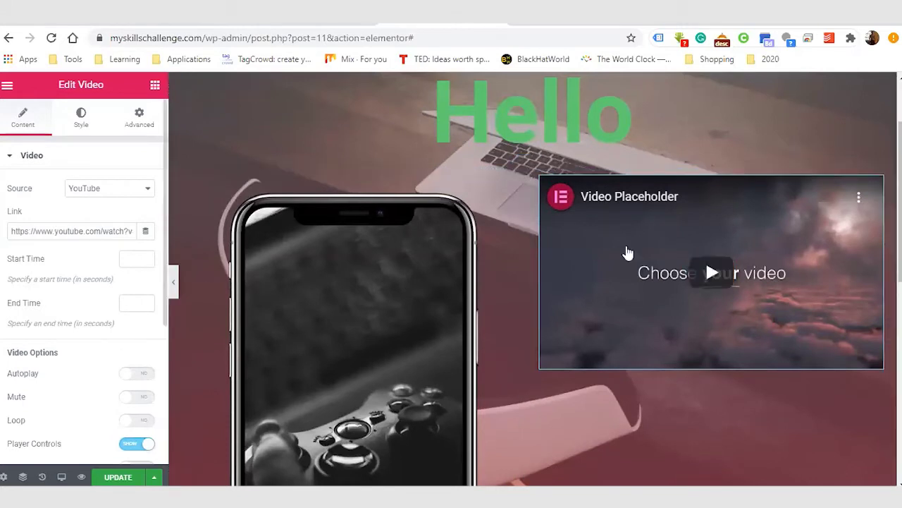
click(45, 230)
Step: Try Self Hosted as the video's source, then set it back to YouTube
click(131, 196)
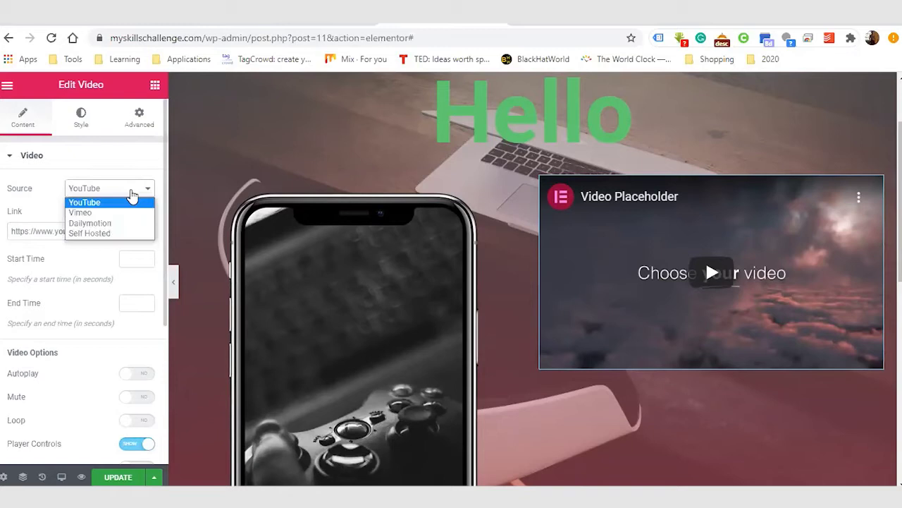
click(115, 234)
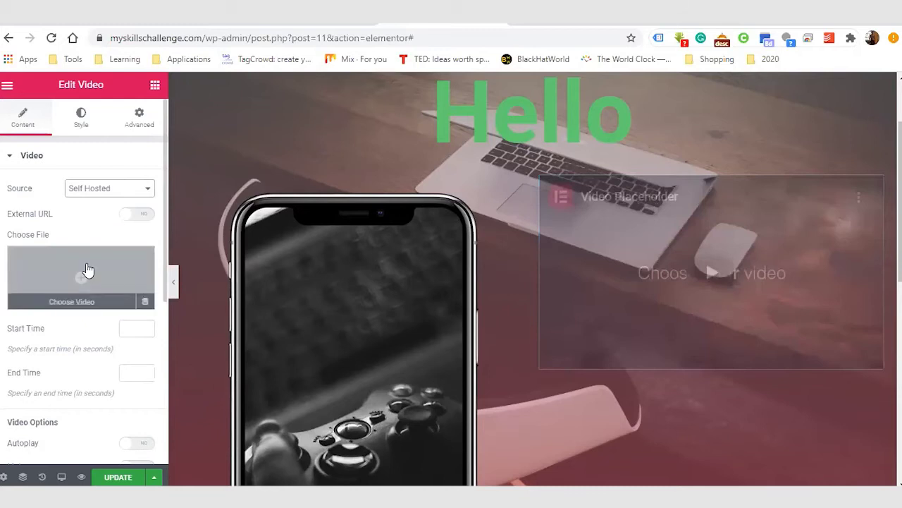
click(141, 189)
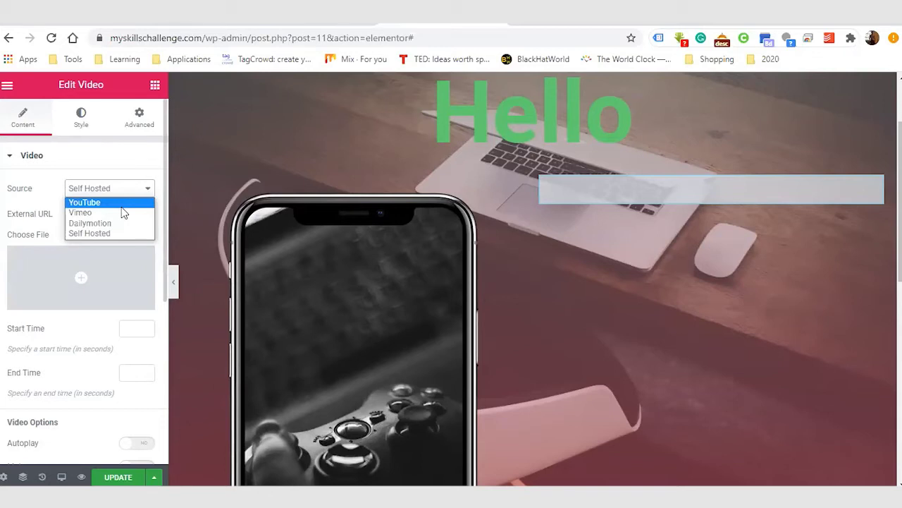
click(121, 207)
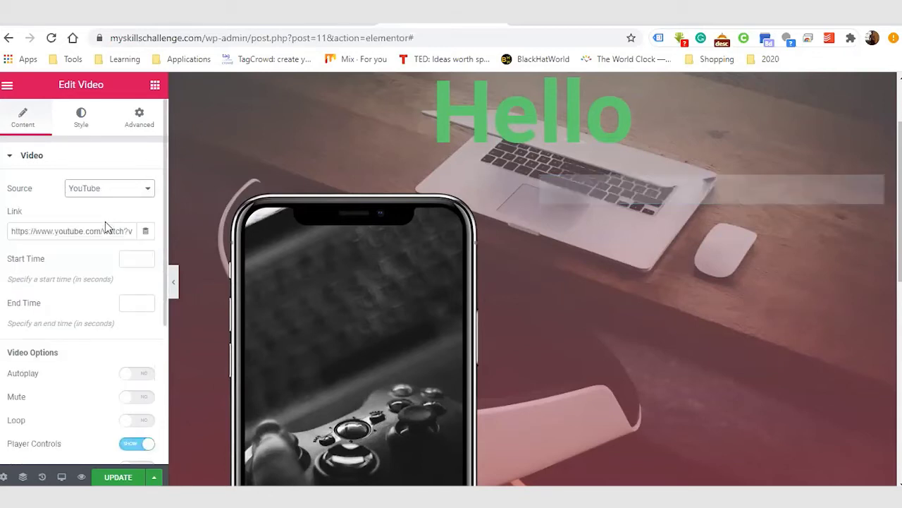
Step: Examine the Video widget's link, playback options and advanced settings, including its motion effects
click(12, 231)
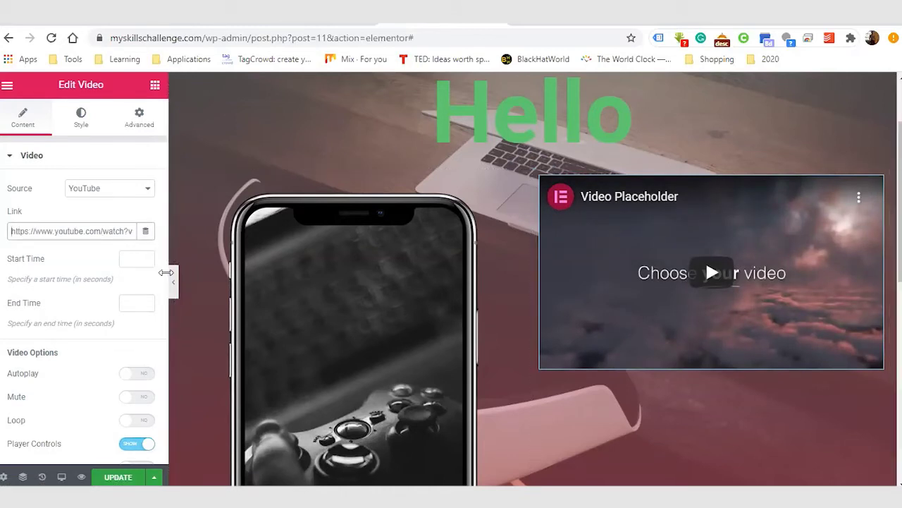
scroll(163, 280, down, 2)
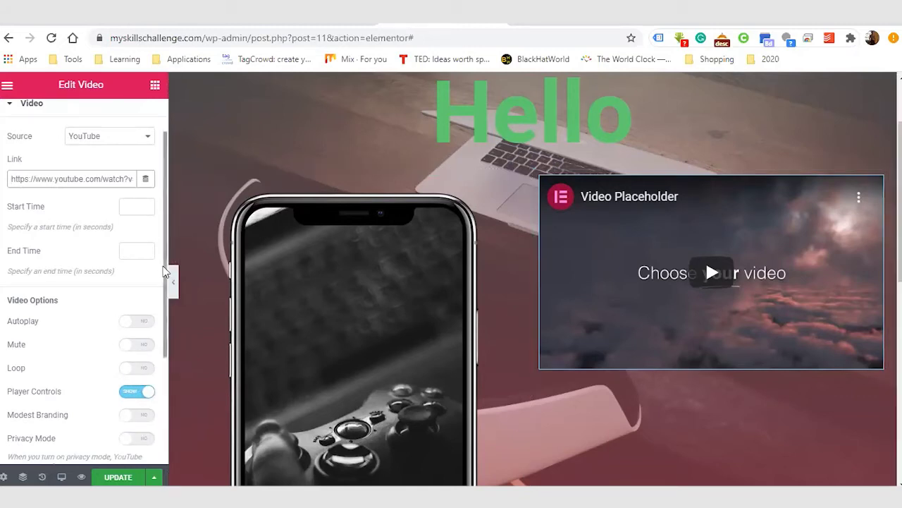
scroll(158, 318, down, 3)
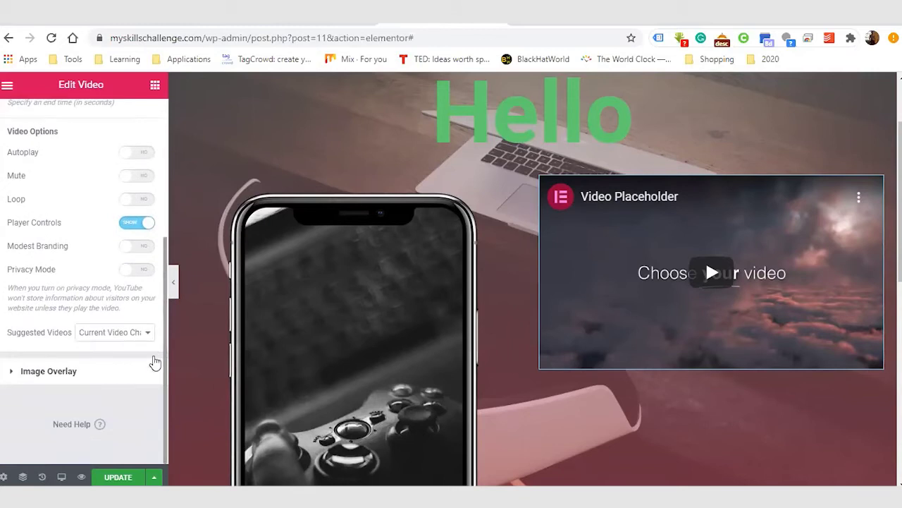
scroll(153, 358, up, 4)
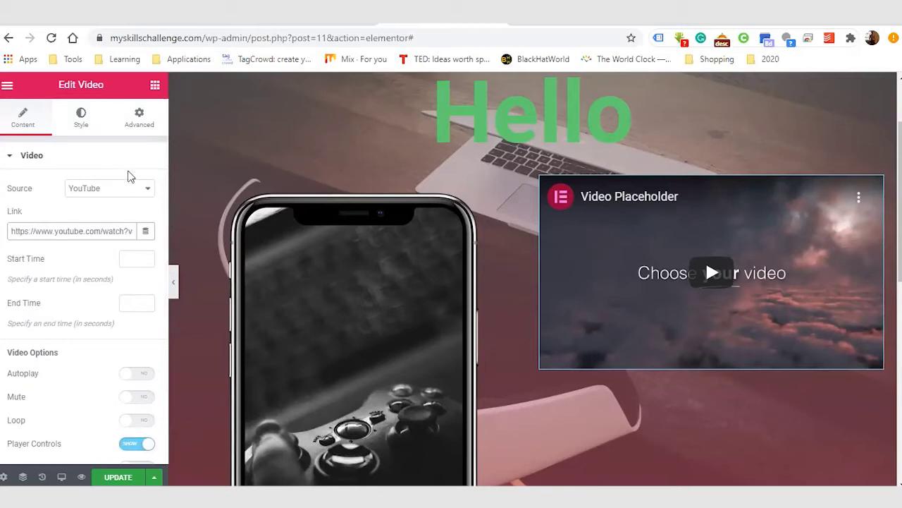
click(136, 127)
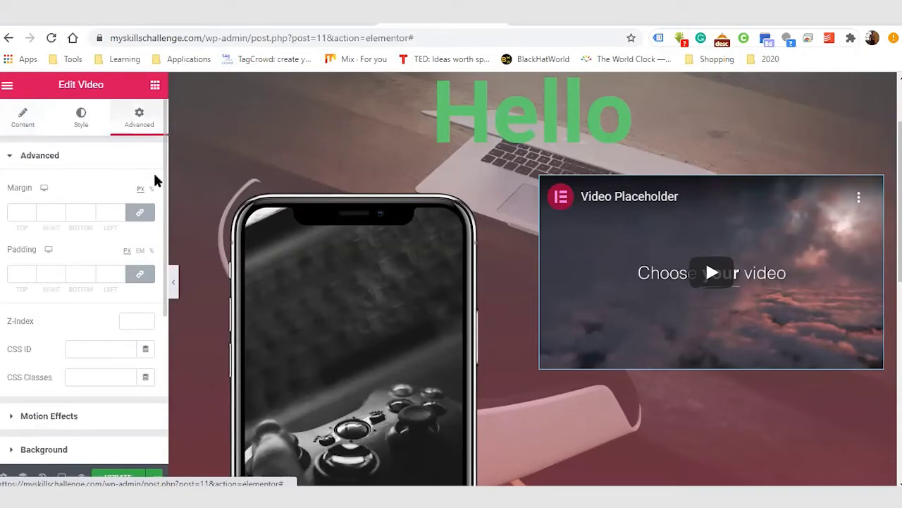
scroll(161, 261, down, 3)
scroll(161, 261, down, 2)
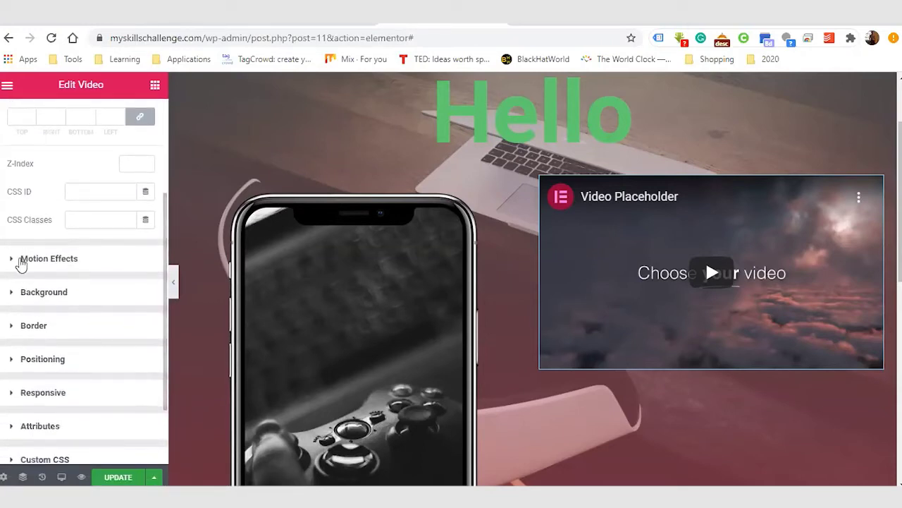
click(9, 261)
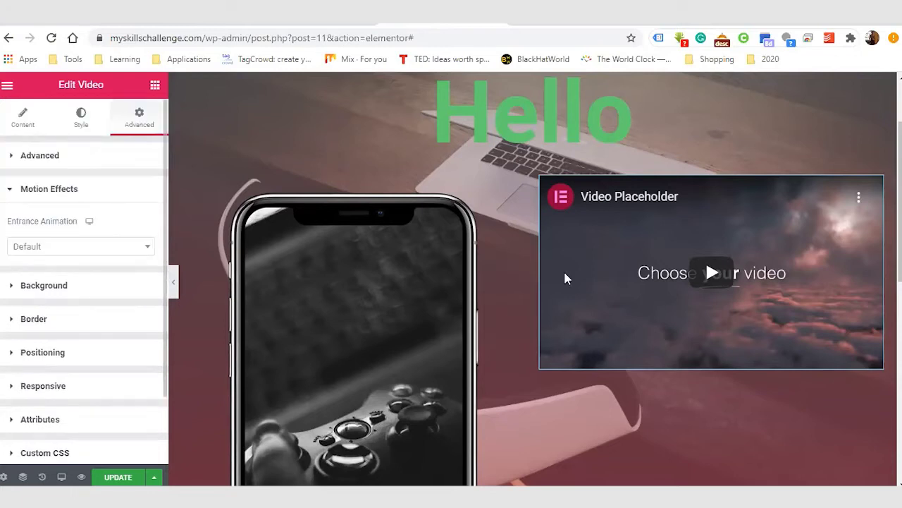
Step: Play the placeholder video briefly and look through the settings of the image, Hello heading and video widgets
click(411, 263)
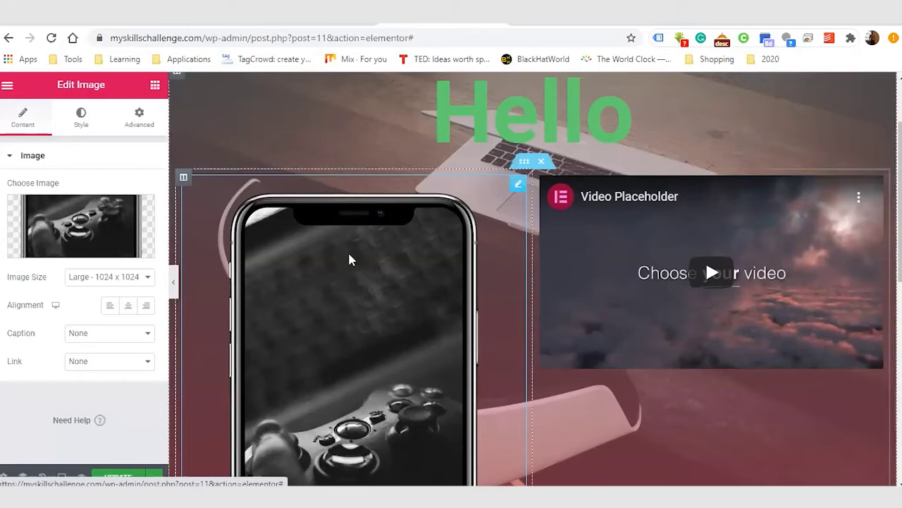
click(666, 330)
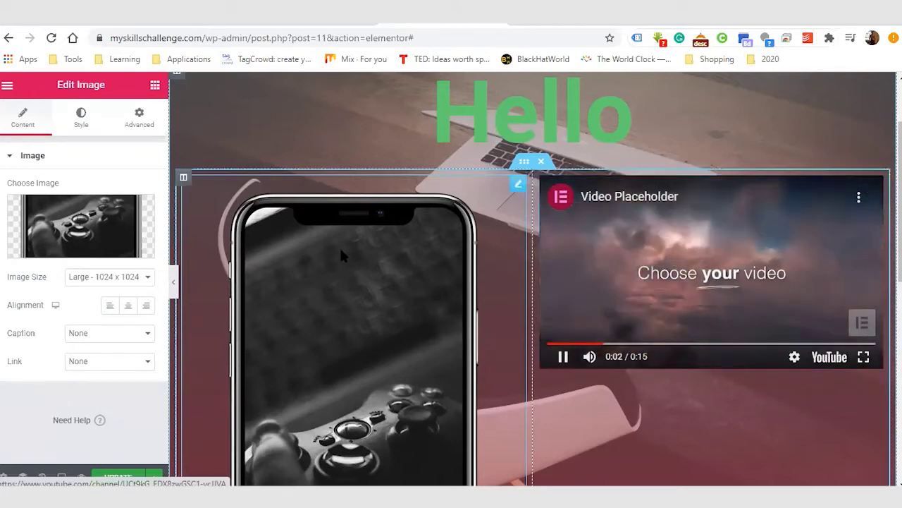
click(337, 119)
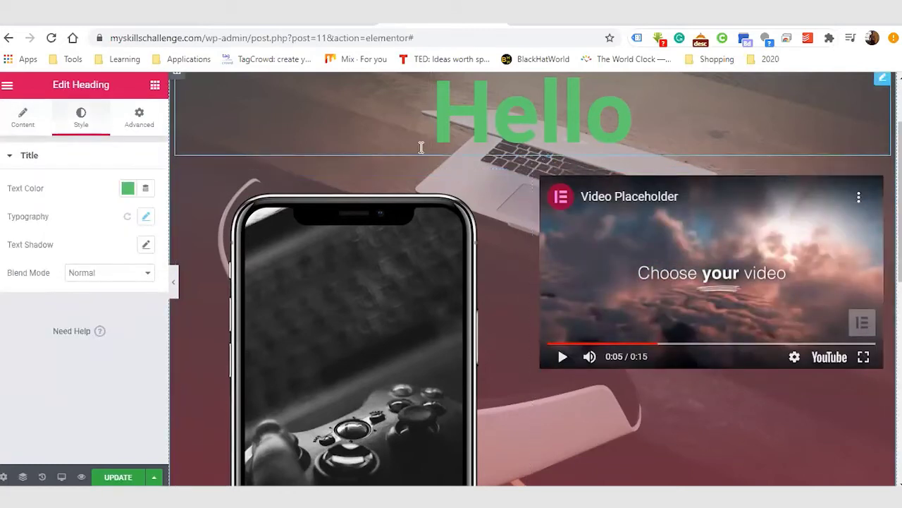
click(367, 227)
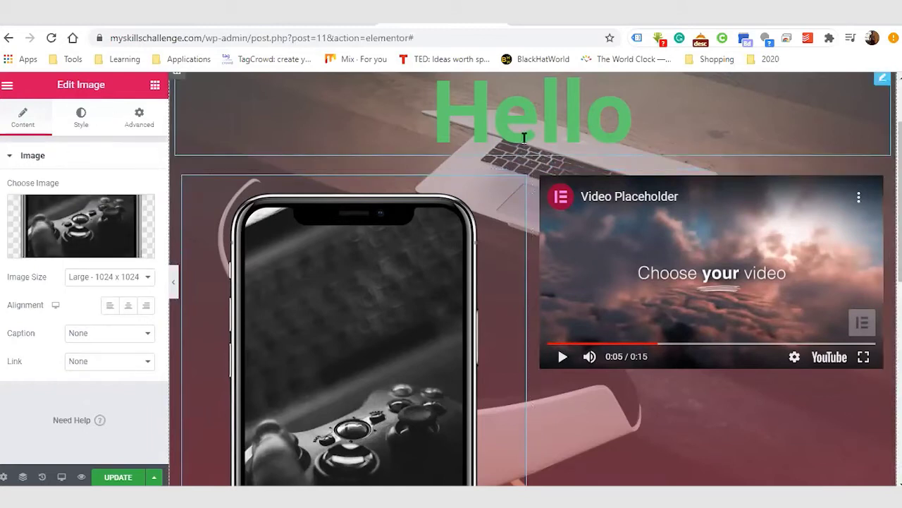
click(687, 117)
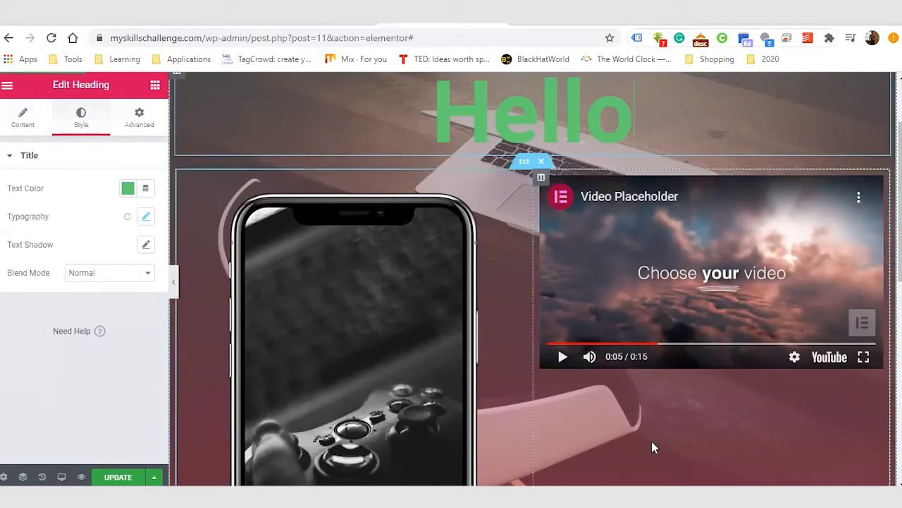
click(652, 353)
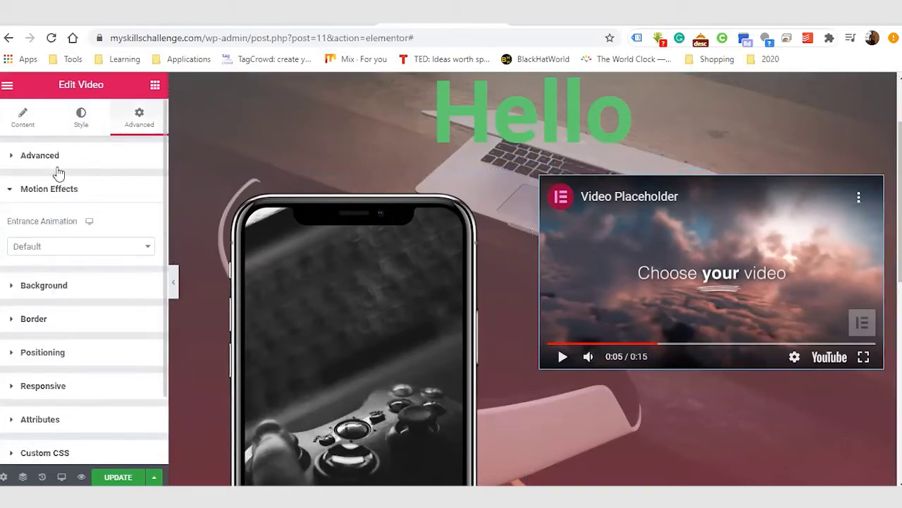
click(16, 123)
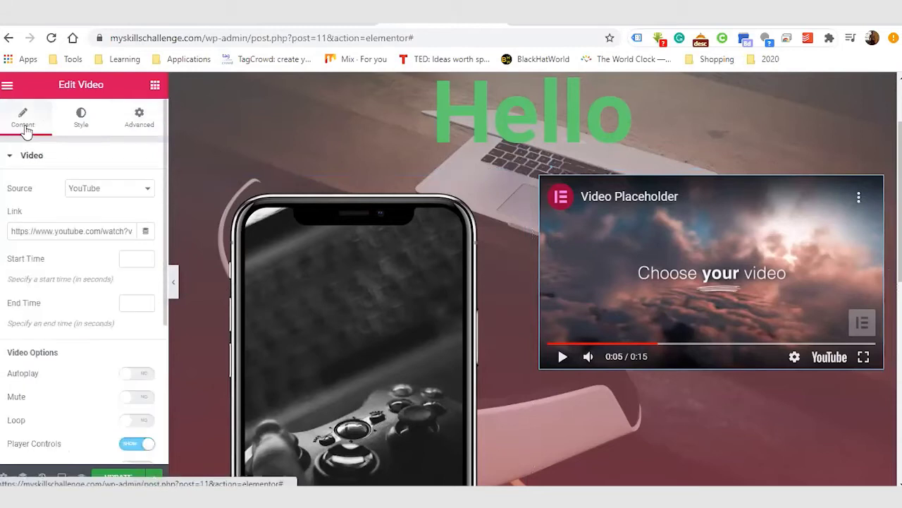
Step: Set the phone image's entrance animation to Shake in its motion effects
click(410, 269)
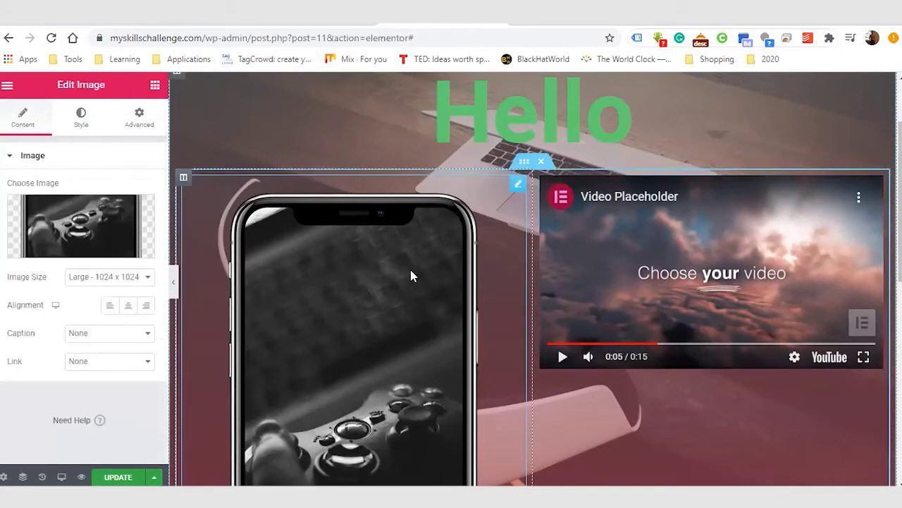
click(144, 121)
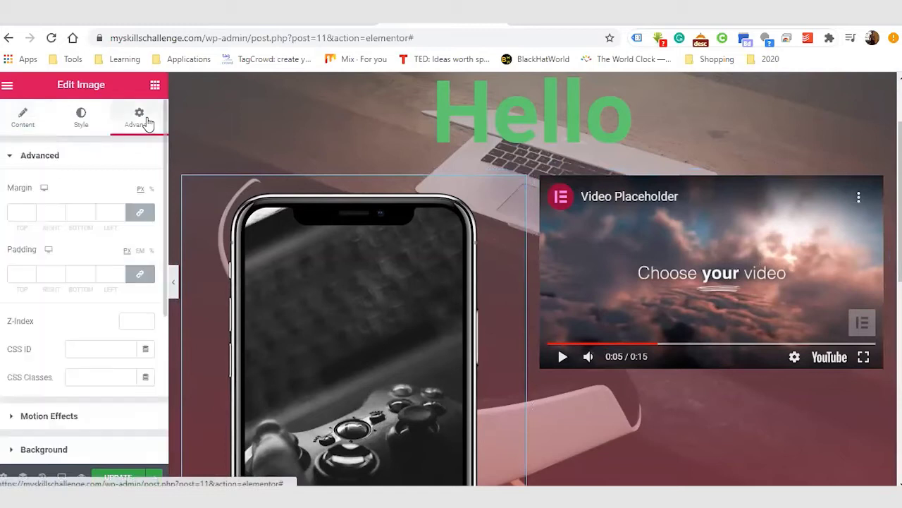
scroll(161, 240, down, 2)
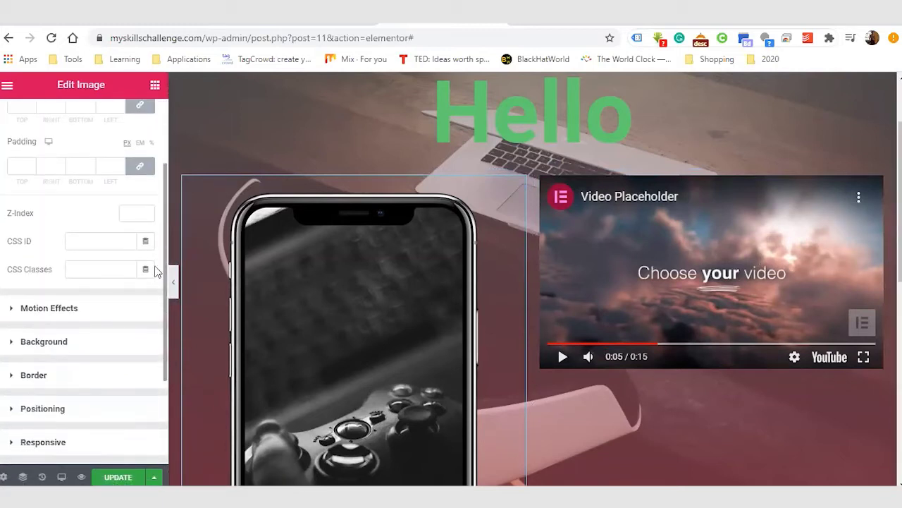
click(11, 282)
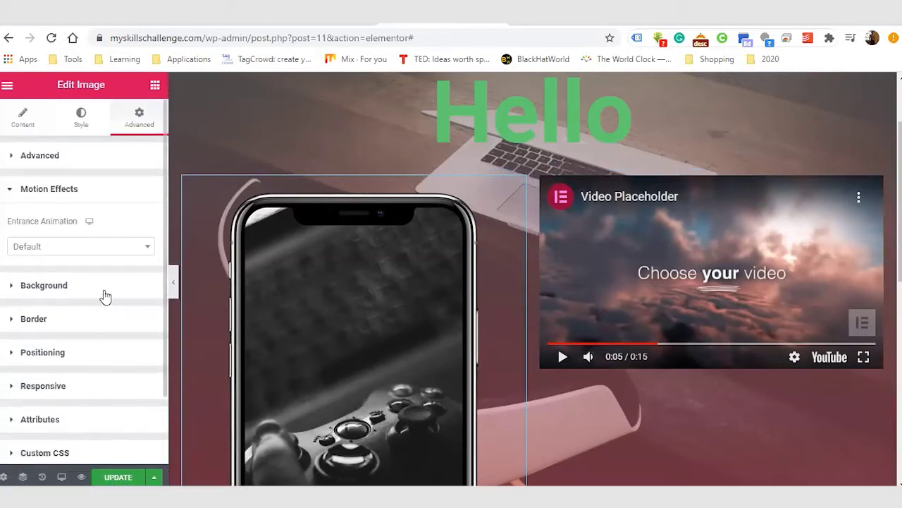
click(113, 248)
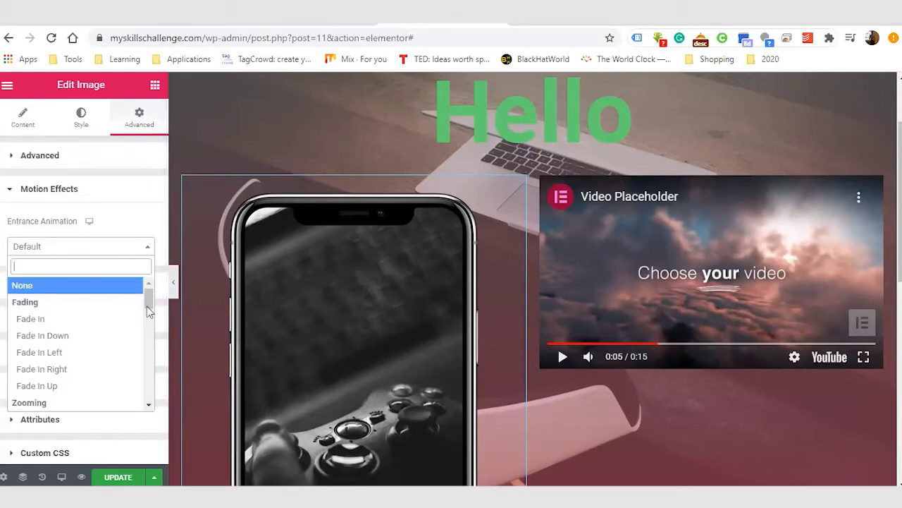
drag(147, 306, 146, 372)
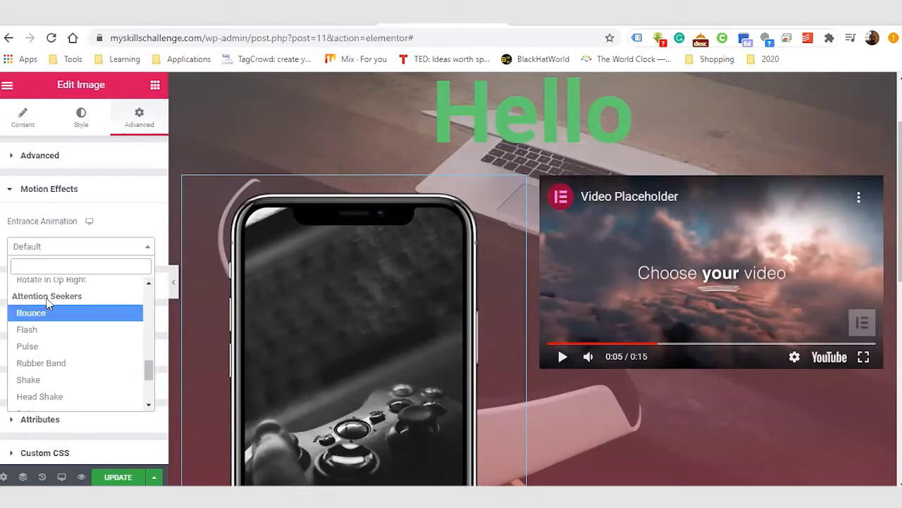
click(99, 380)
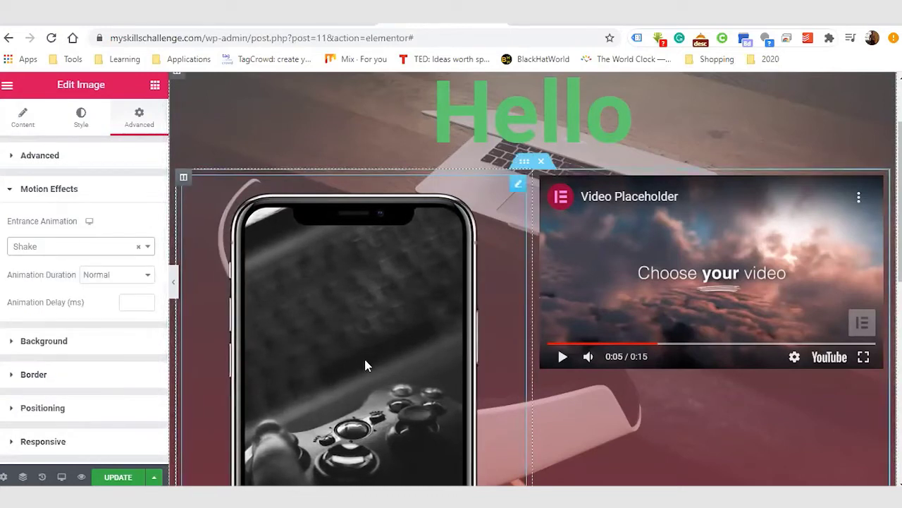
Step: Set the Start Now! button's entrance animation to Jello in its motion effects
scroll(365, 364, down, 3)
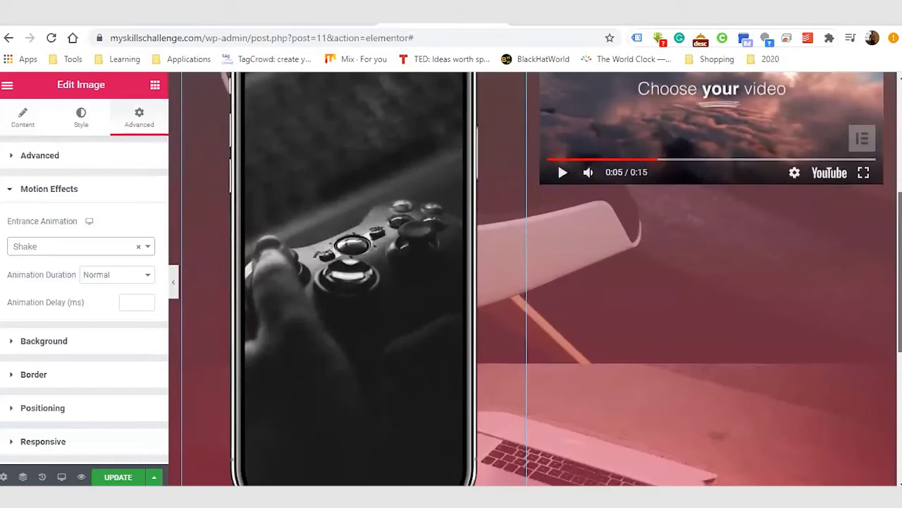
scroll(557, 162, down, 2)
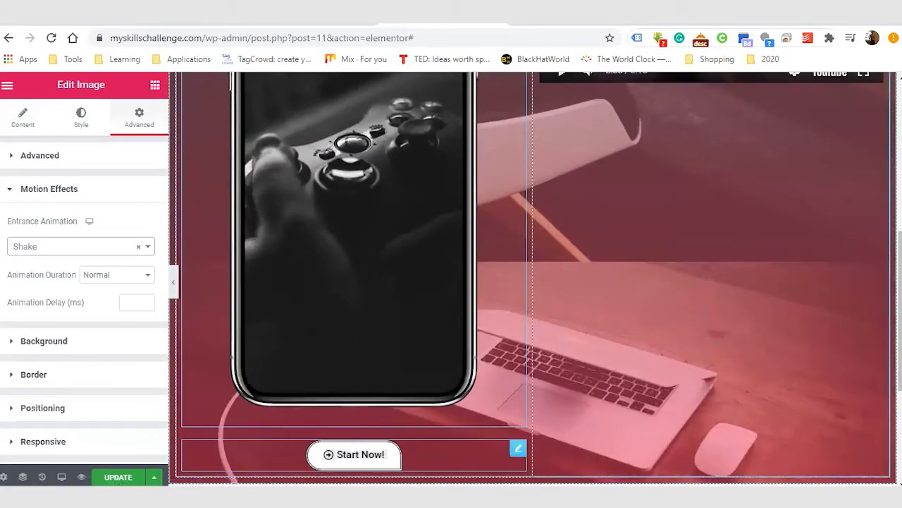
click(444, 462)
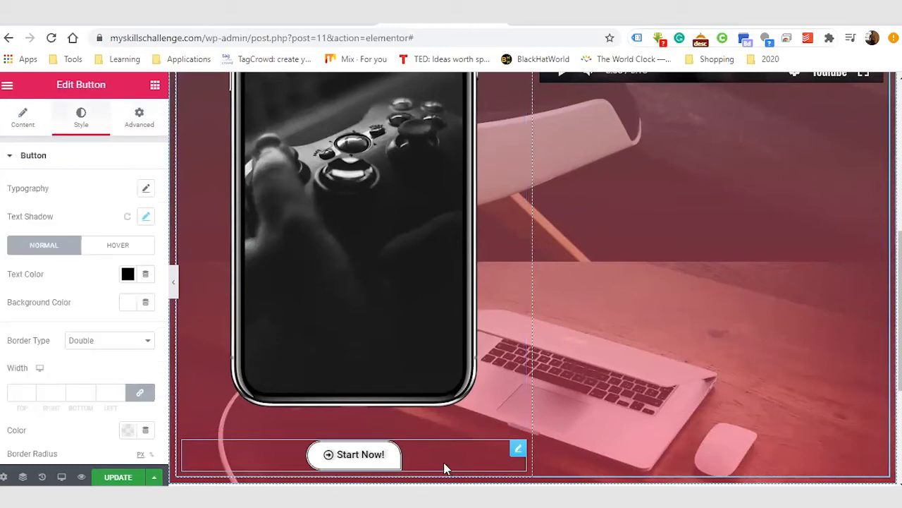
click(139, 116)
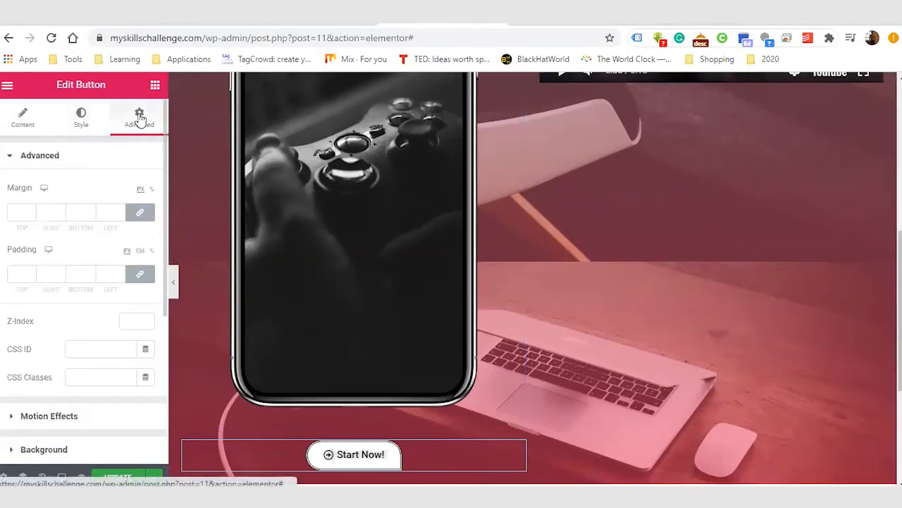
click(10, 421)
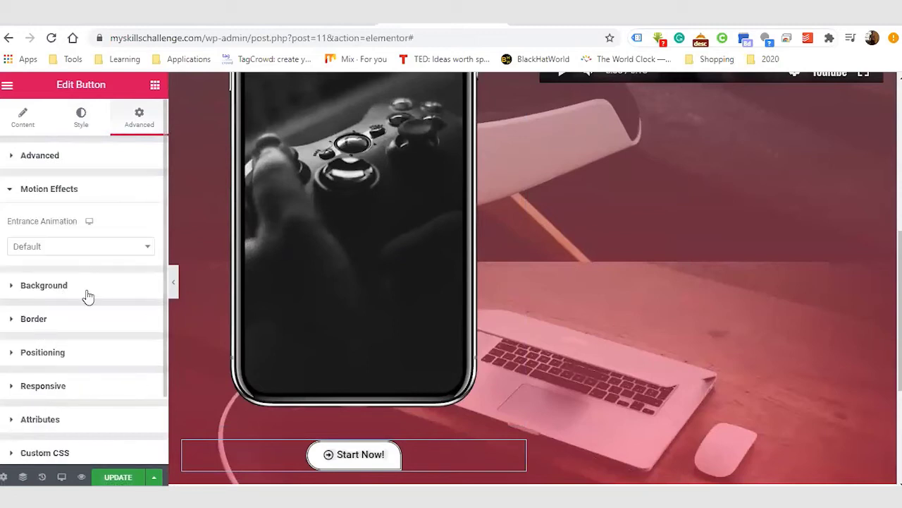
click(96, 245)
drag(147, 297, 140, 390)
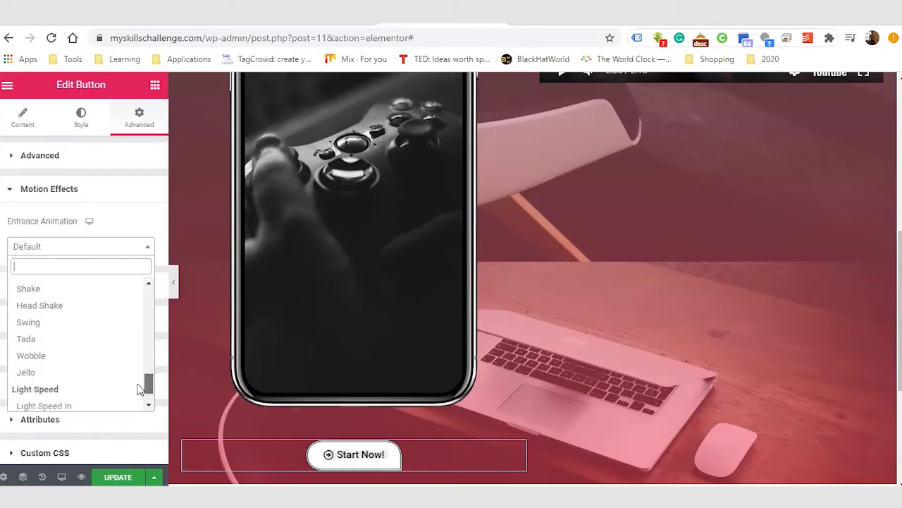
click(43, 374)
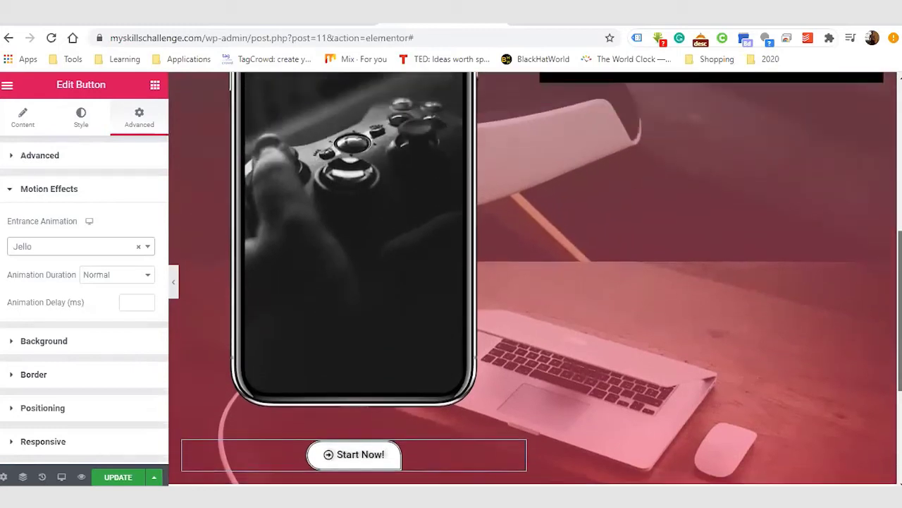
Step: Add a Spacer widget below the Hello heading and increase its space
scroll(557, 266, up, 5)
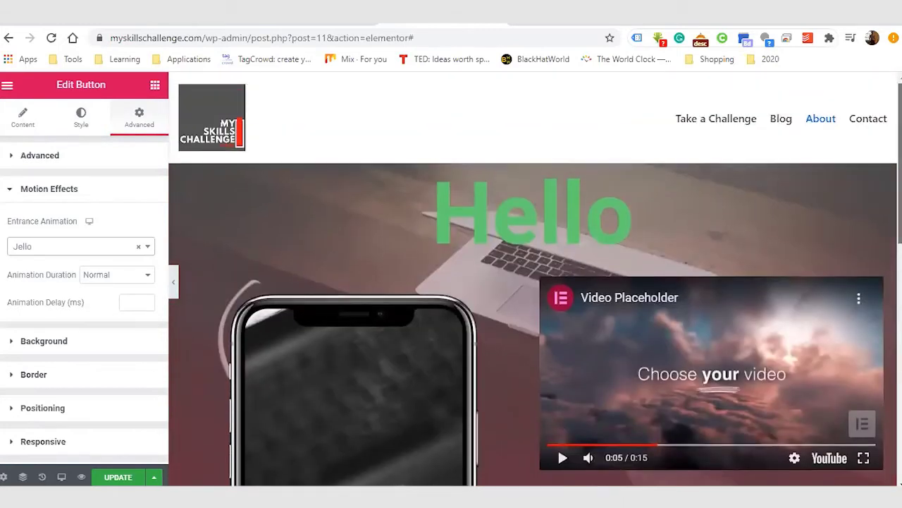
scroll(557, 447, down, 1)
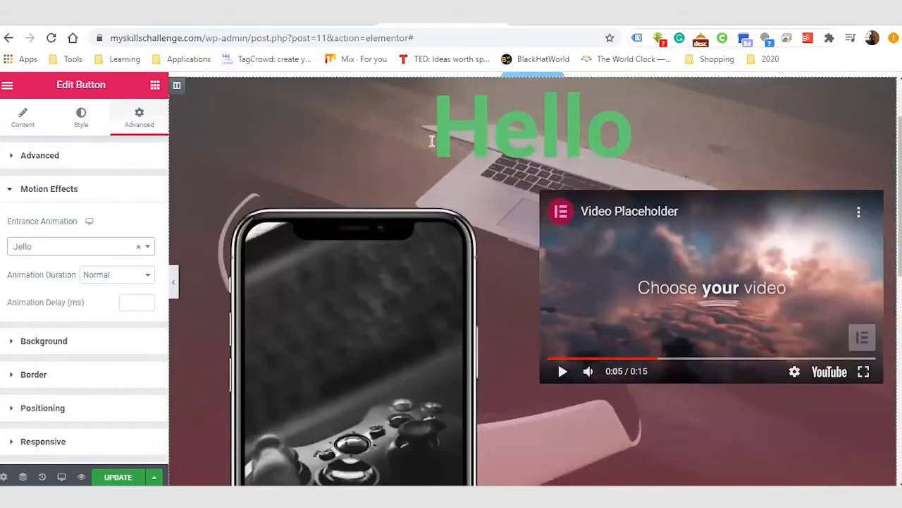
click(155, 85)
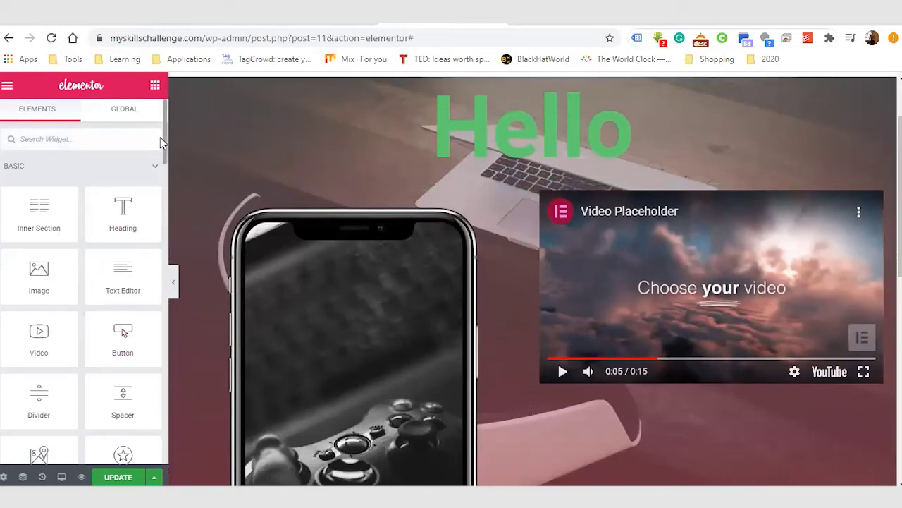
scroll(122, 175, down, 4)
scroll(9, 224, up, 1)
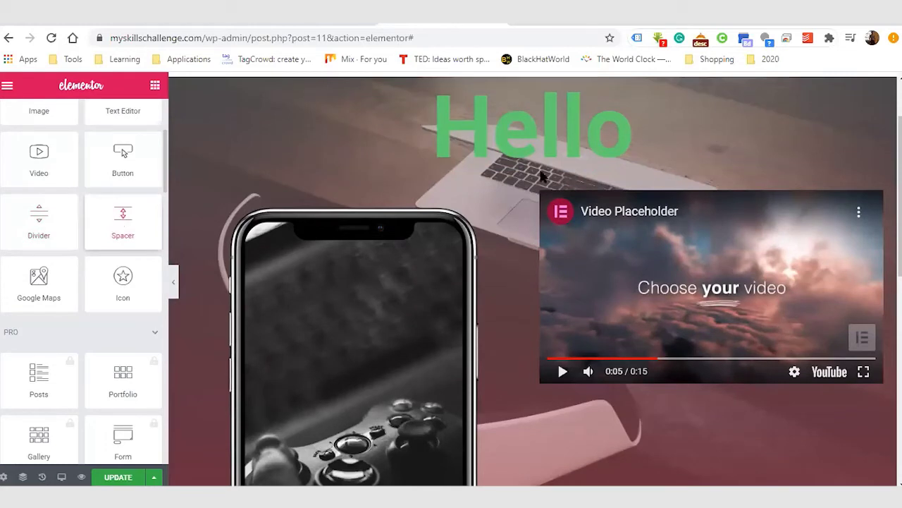
drag(117, 225, 531, 192)
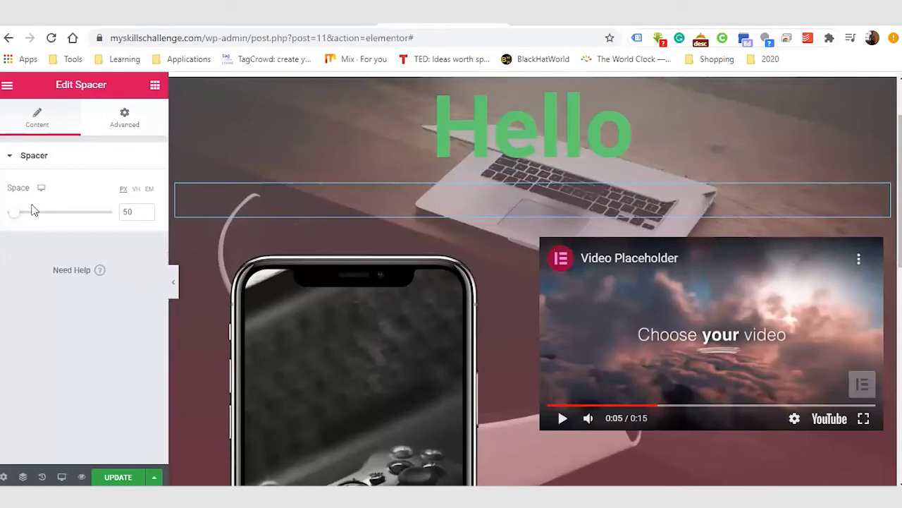
mouse_move(17, 215)
mouse_down()
mouse_move(115, 216)
mouse_move(94, 235)
mouse_move(49, 242)
mouse_move(34, 230)
mouse_move(65, 224)
mouse_move(19, 222)
mouse_up()
Step: Add an Icon widget below the Hello heading and choose the crescent moon and star from the icon library
click(155, 85)
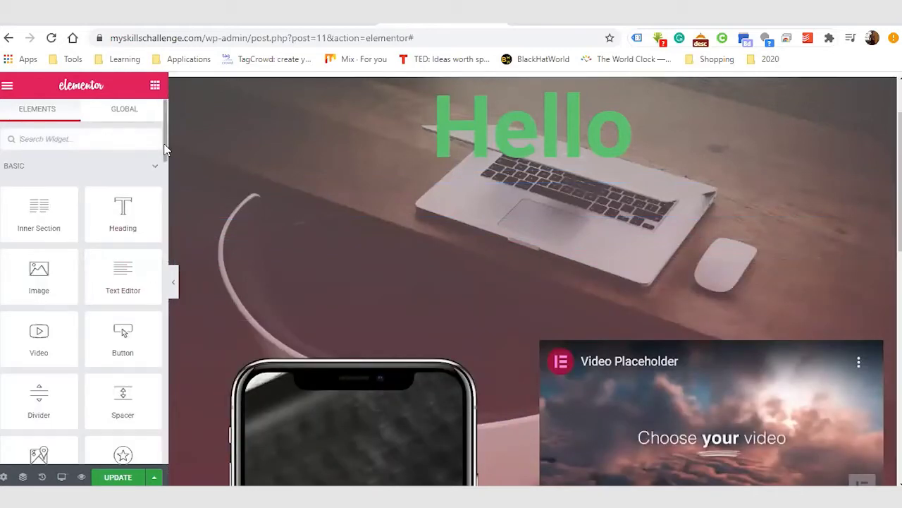
scroll(165, 152, down, 4)
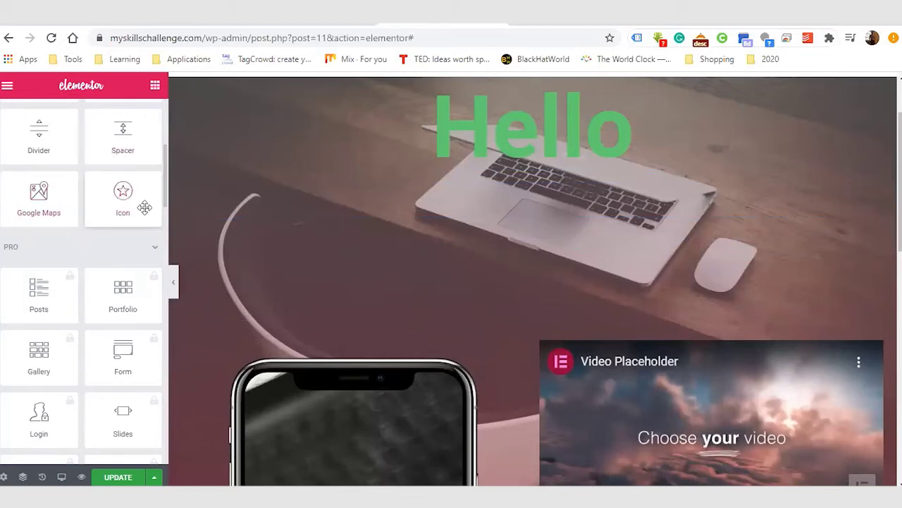
drag(144, 207, 516, 203)
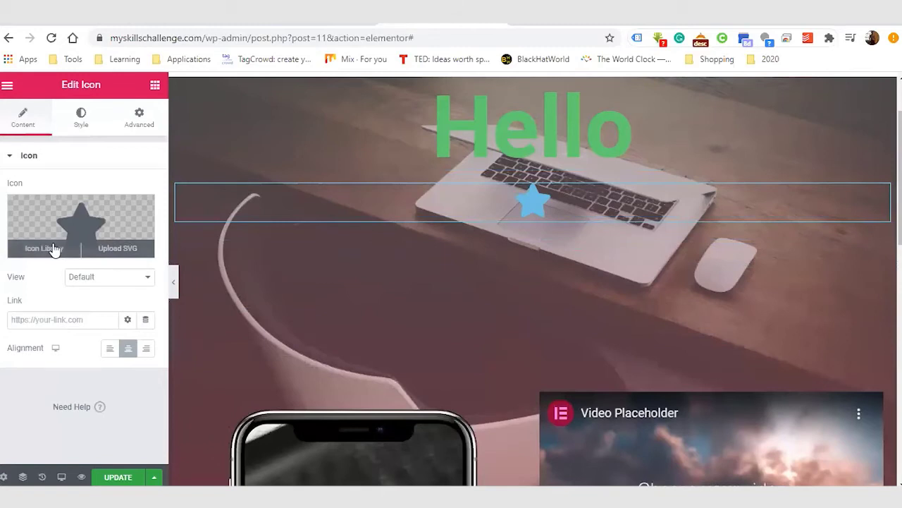
click(54, 250)
click(364, 302)
click(738, 476)
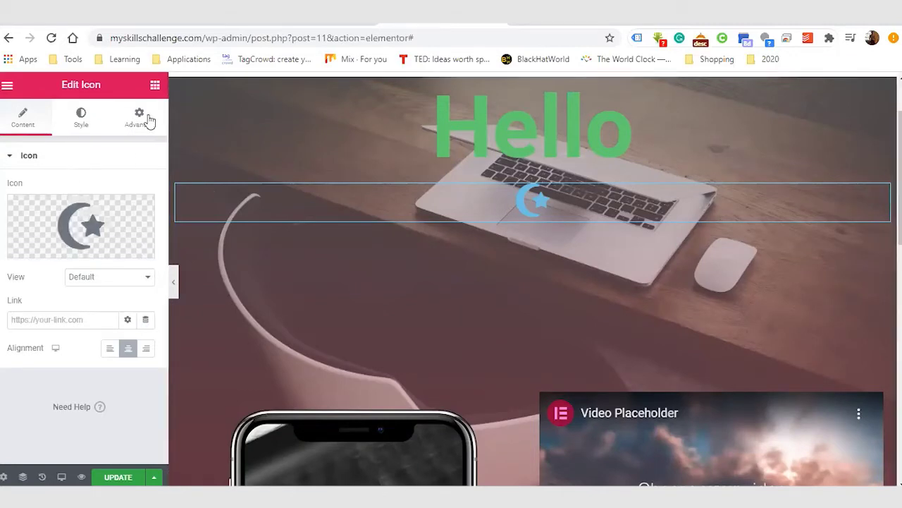
Step: Add a Google Maps widget below the crescent icon, with zoom 7 and height 495
click(155, 86)
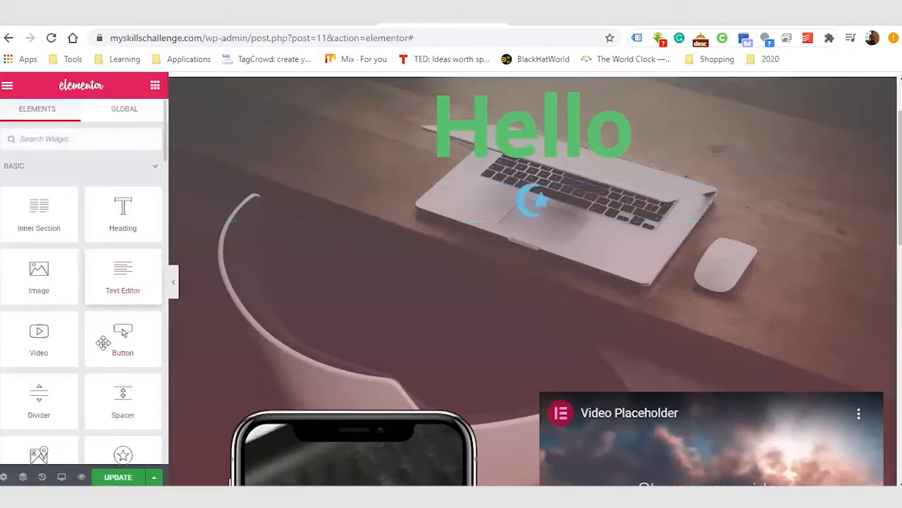
drag(165, 141, 166, 185)
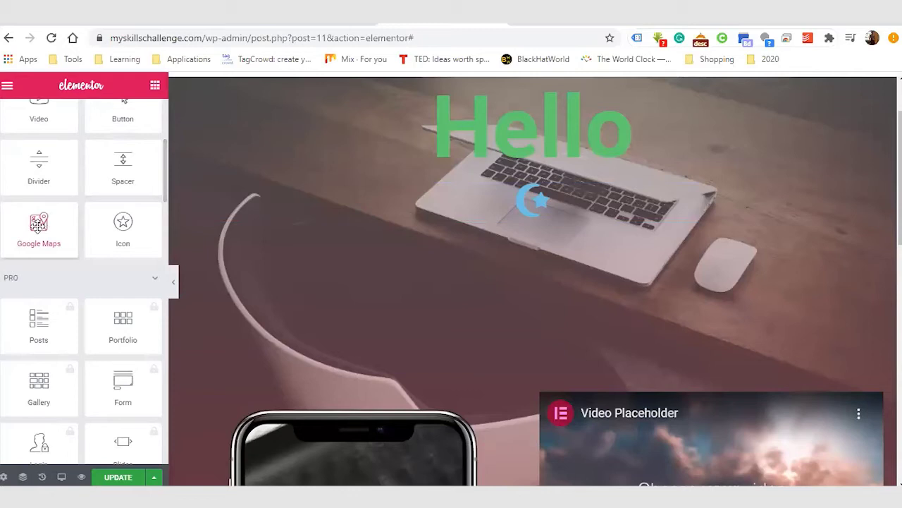
drag(38, 224, 504, 256)
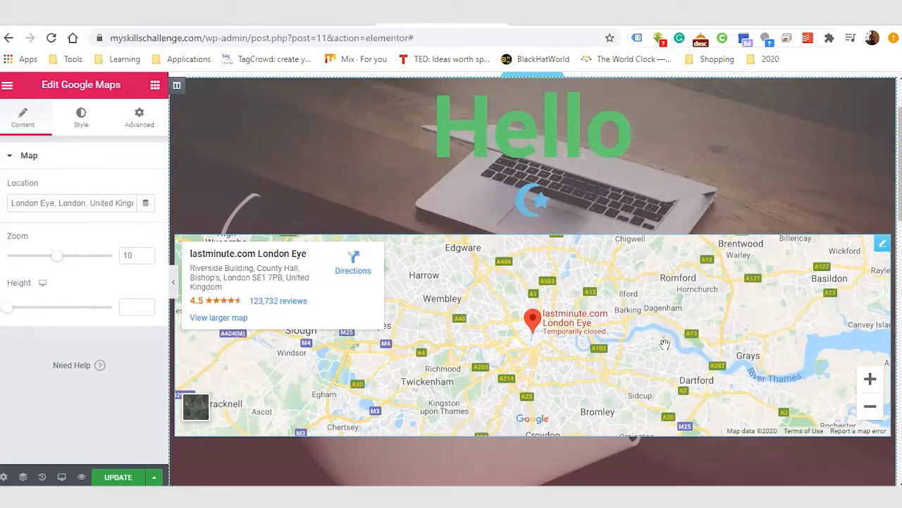
drag(56, 255, 32, 268)
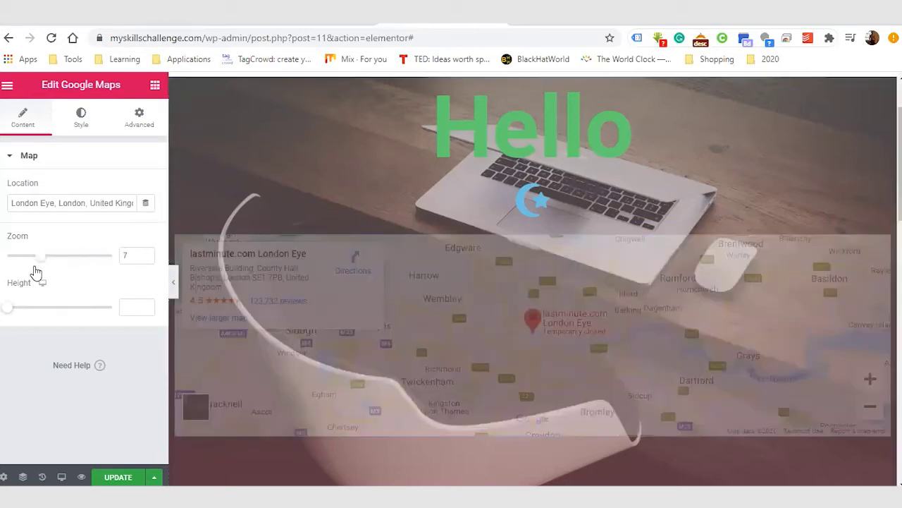
drag(7, 312, 39, 310)
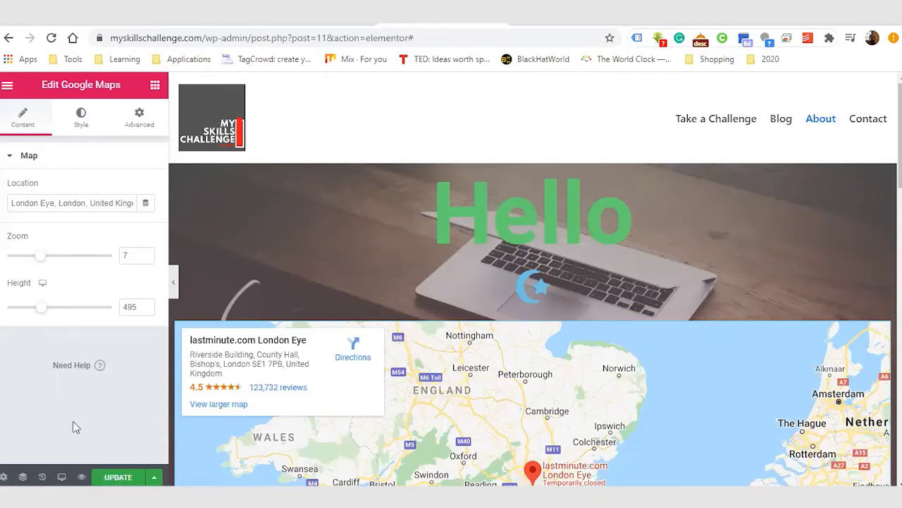
Step: Preview the page in Tablet and Mobile responsive modes and look over its layout
click(61, 476)
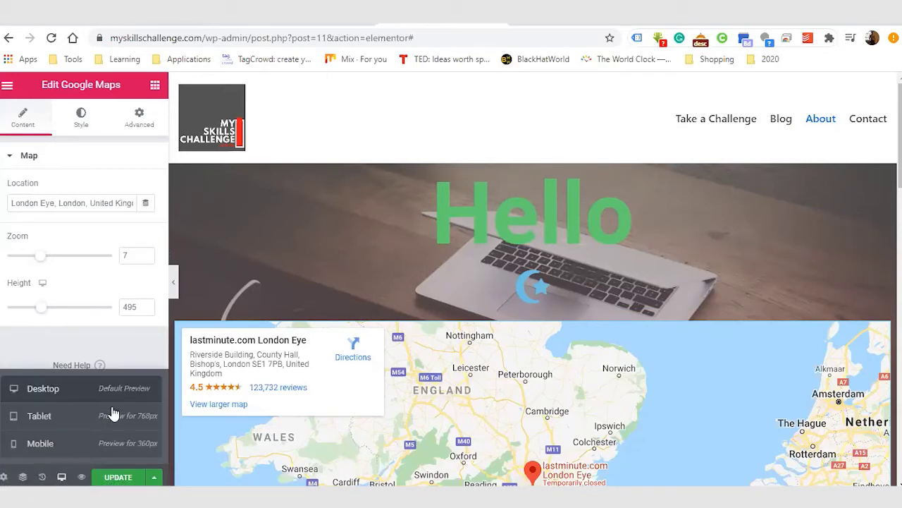
click(112, 415)
drag(788, 264, 791, 452)
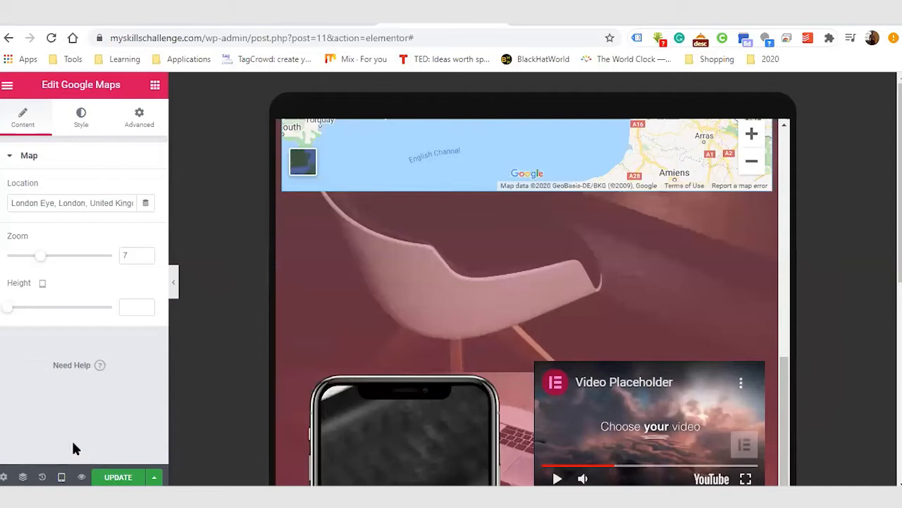
click(62, 446)
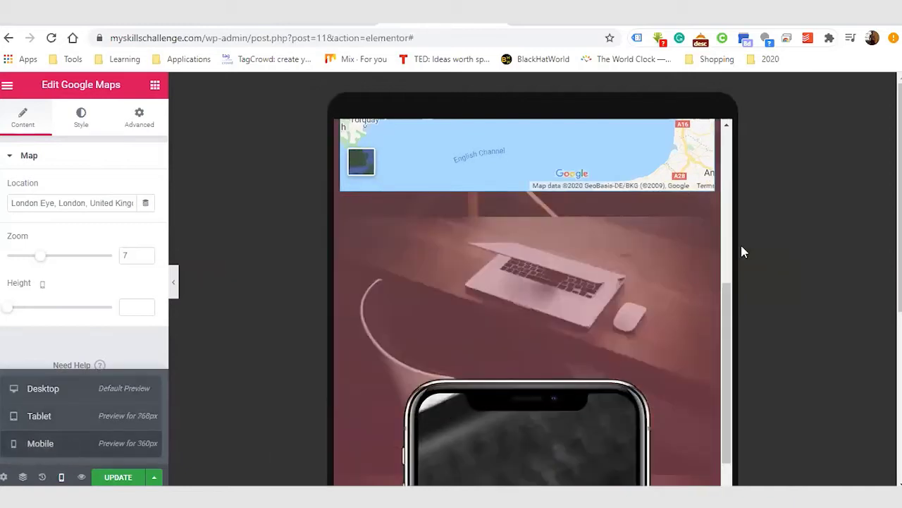
scroll(649, 261, up, 5)
drag(649, 208, 662, 134)
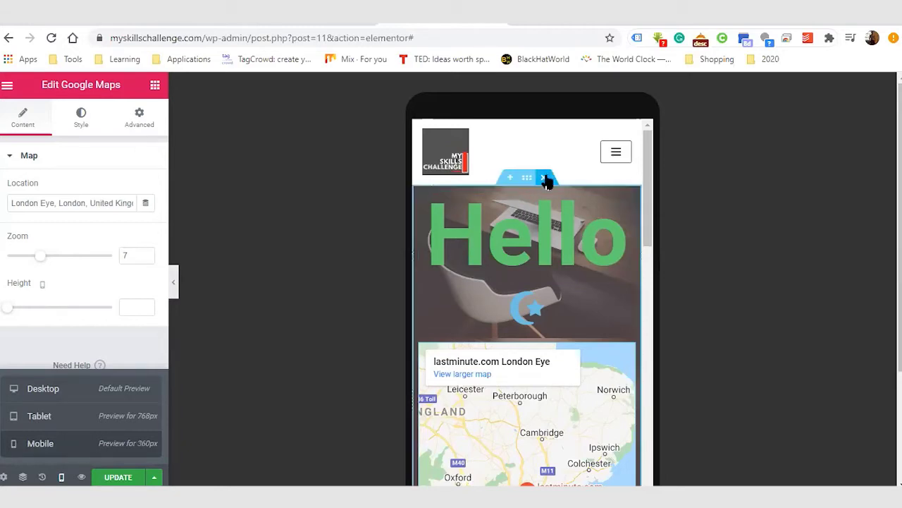
Step: Delete the section containing the Hello heading and all its widgets, and return to the Desktop preview
click(546, 178)
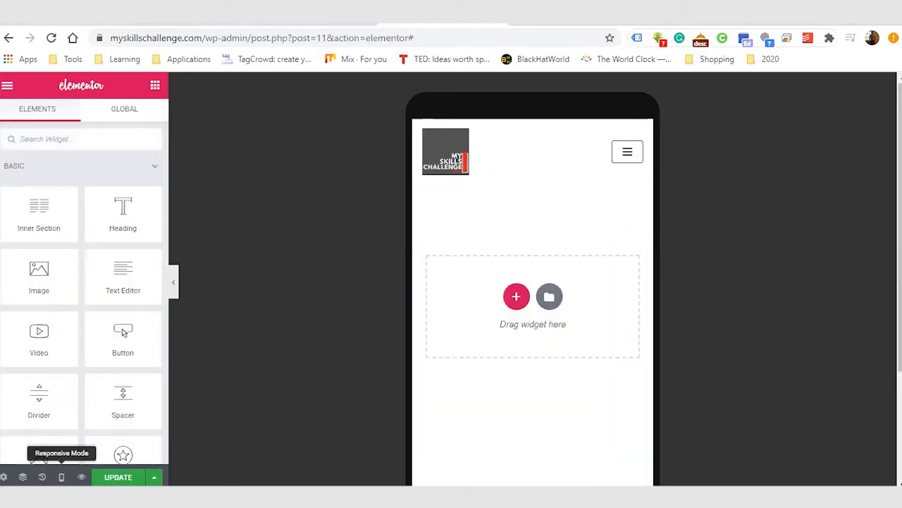
click(62, 477)
click(60, 399)
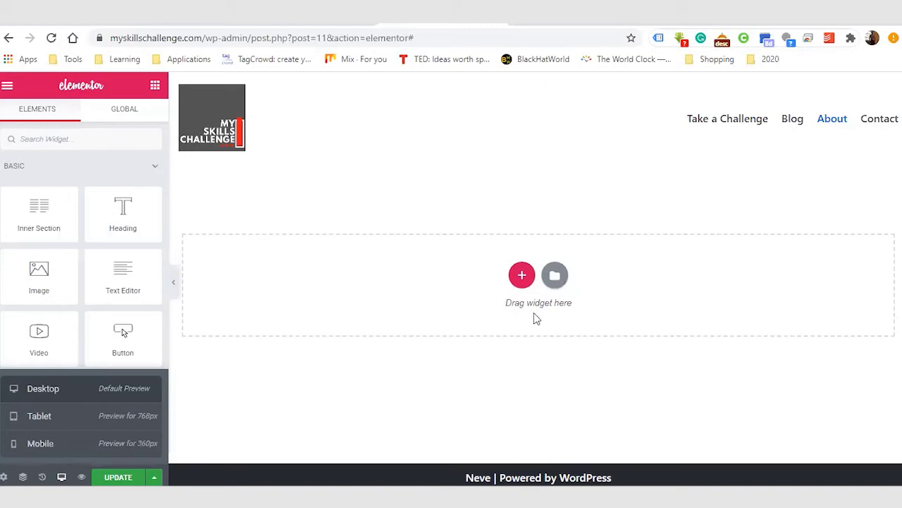
Step: Open the template library and preview the Product – App page template with the Workflow Optimization header
click(554, 285)
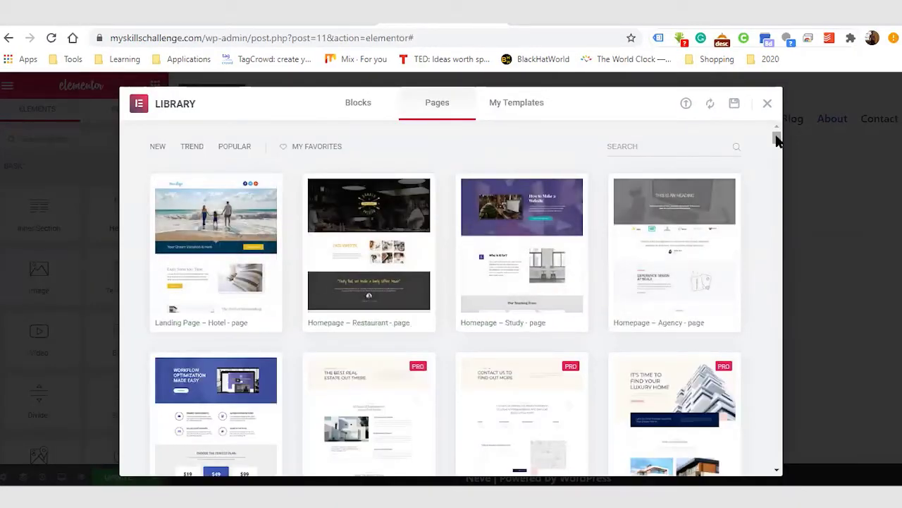
drag(777, 139, 779, 143)
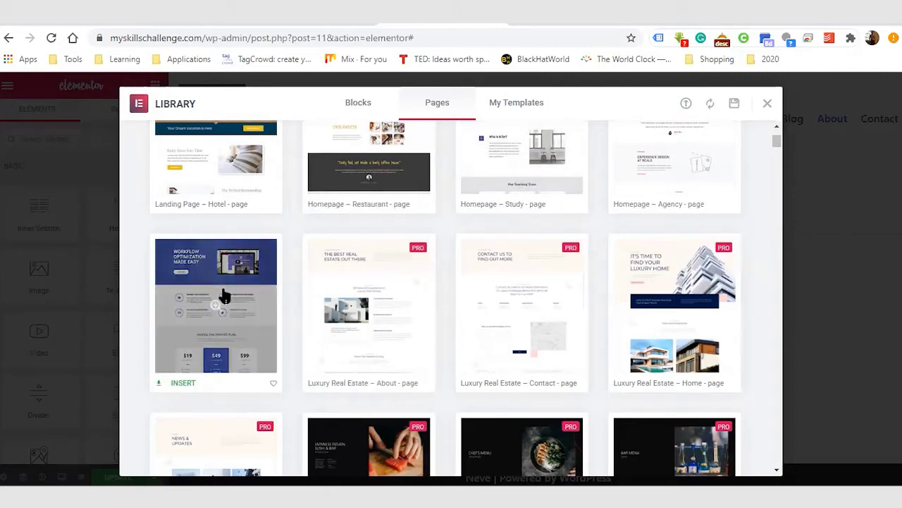
click(217, 310)
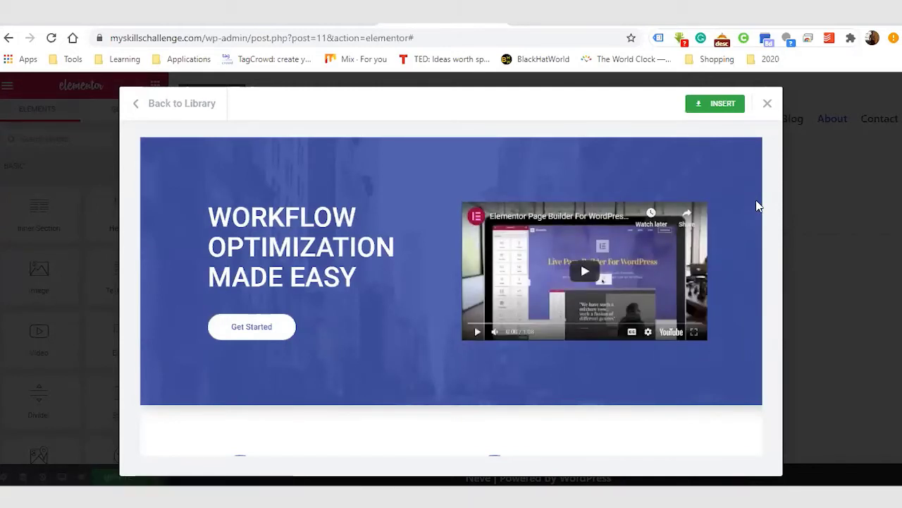
Step: Look through all sections of the Product – App template preview and return to the library
scroll(757, 205, down, 4)
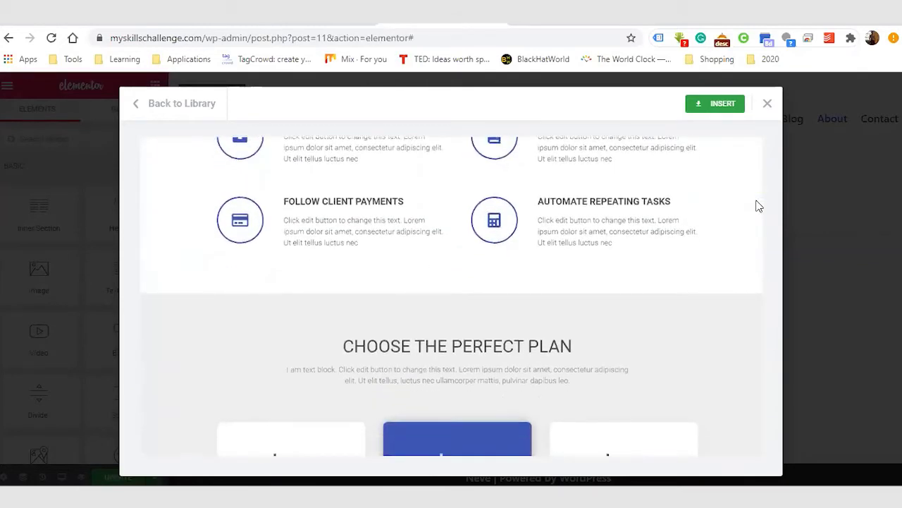
scroll(758, 206, down, 3)
scroll(757, 206, down, 6)
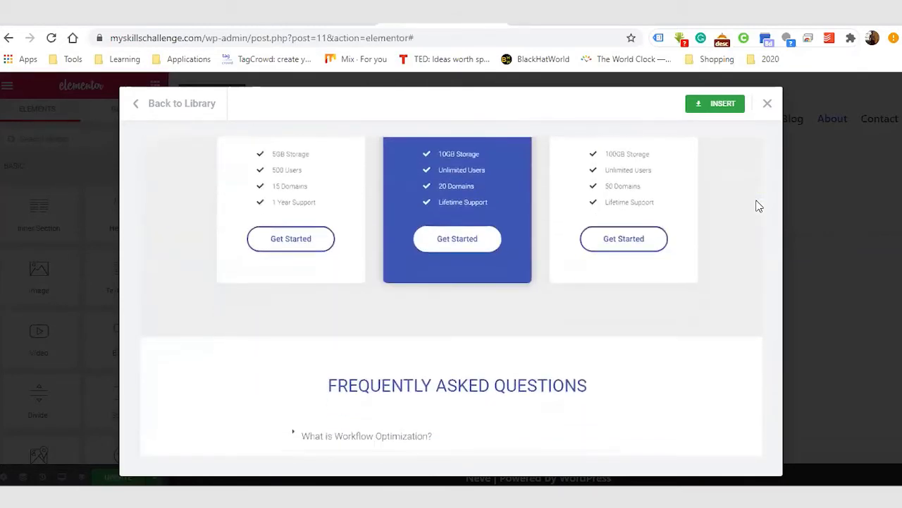
scroll(758, 205, down, 3)
scroll(759, 206, up, 3)
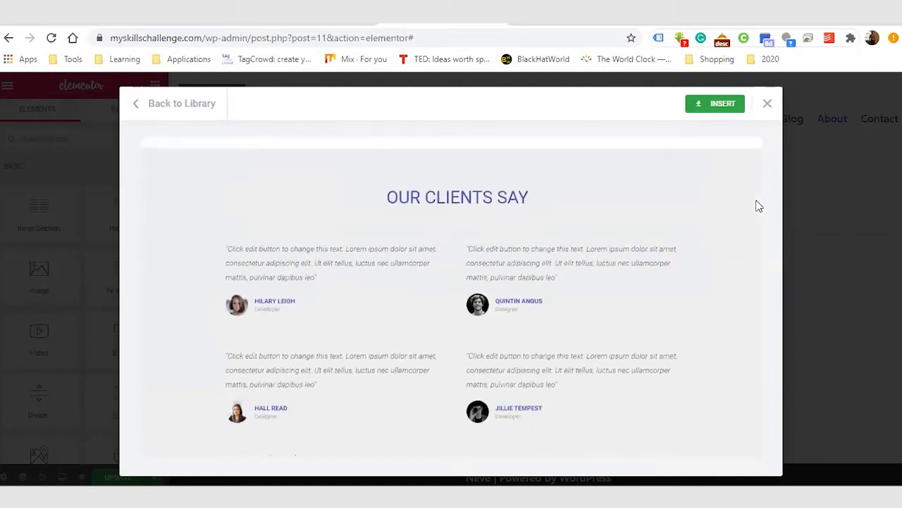
scroll(759, 205, down, 1)
scroll(758, 205, down, 2)
scroll(758, 205, up, 4)
scroll(759, 205, up, 10)
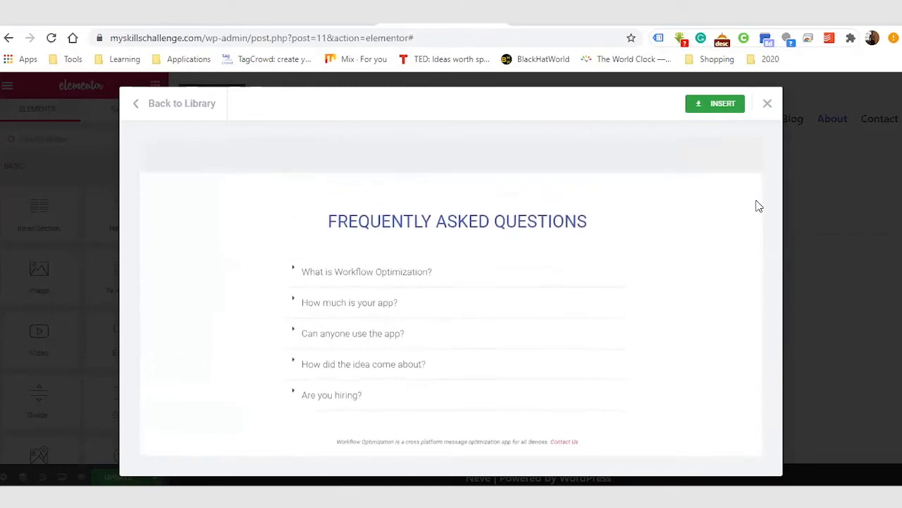
scroll(756, 203, up, 1)
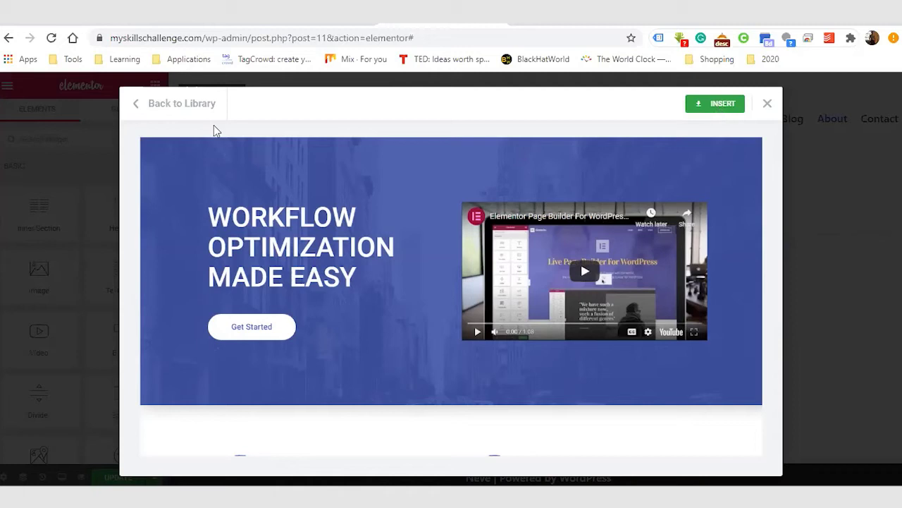
click(140, 106)
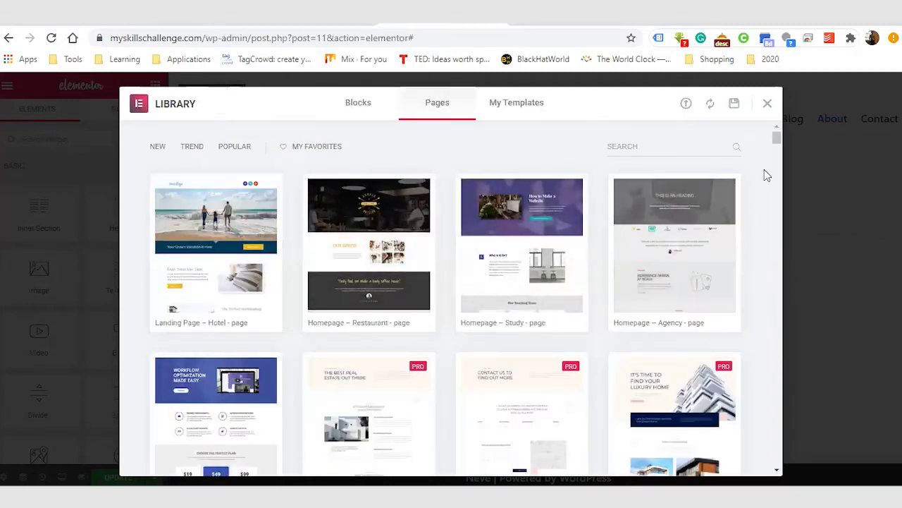
Step: Browse further down the page templates, past the Japanese restaurant and Barbershop designs, and return to the first row
scroll(775, 144, down, 1)
scroll(778, 150, down, 3)
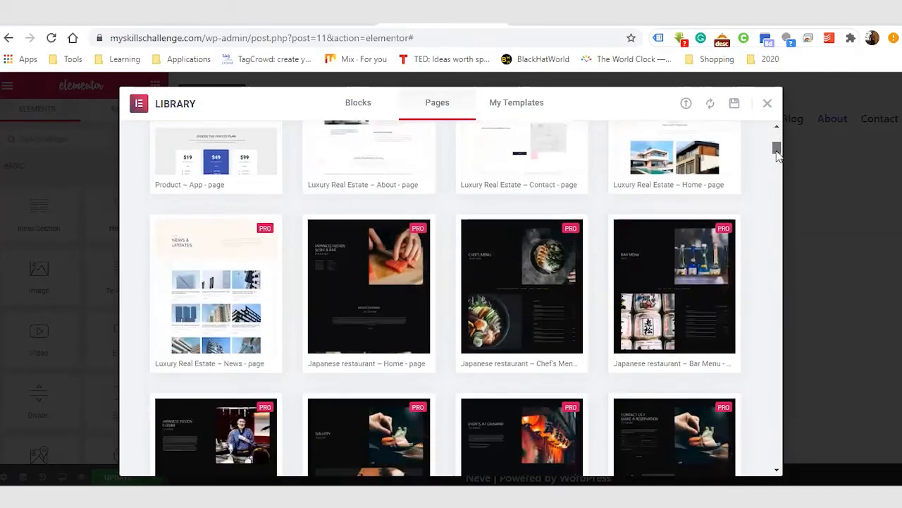
scroll(779, 159, down, 2)
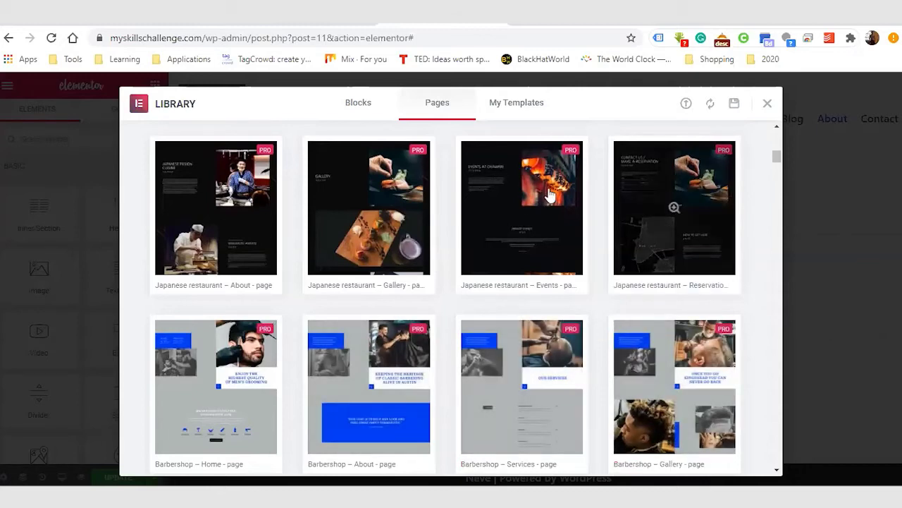
drag(776, 157, 785, 104)
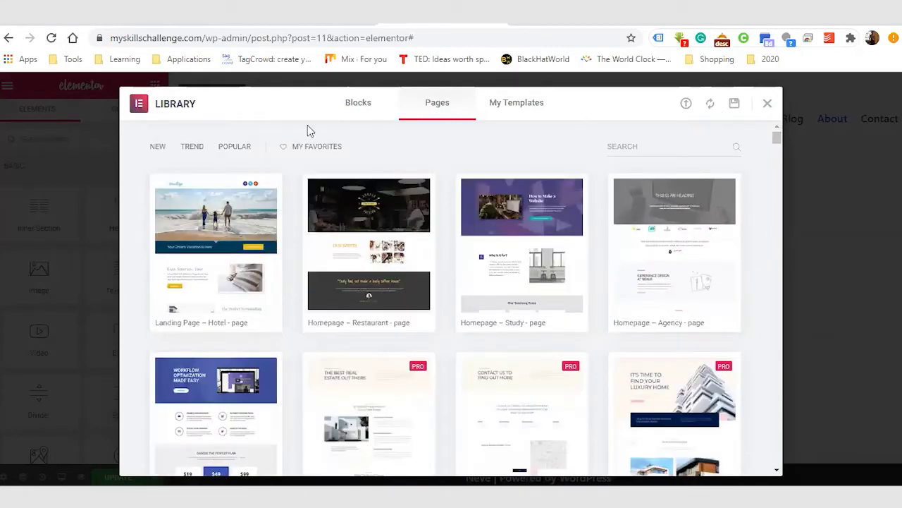
Step: Sort the page templates by New, Trend and Popular in both directions, finishing with the reversed Trend order
click(156, 148)
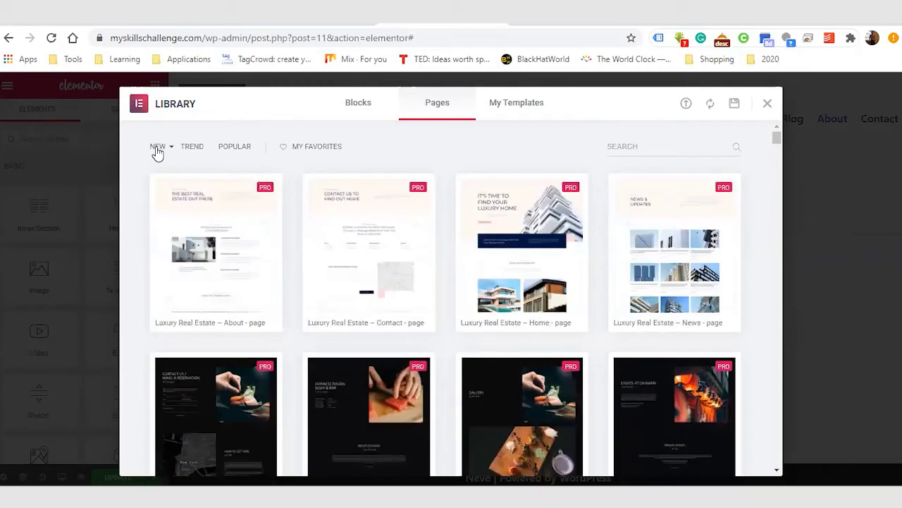
click(157, 148)
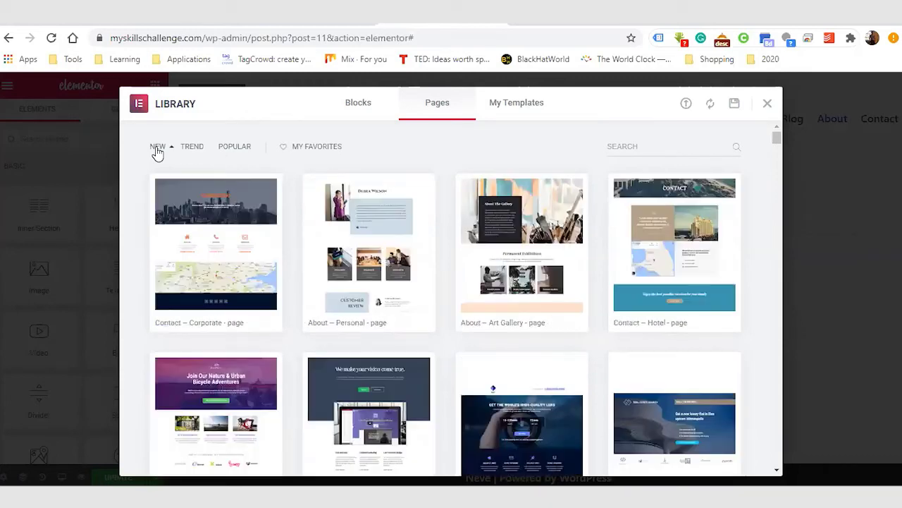
click(198, 153)
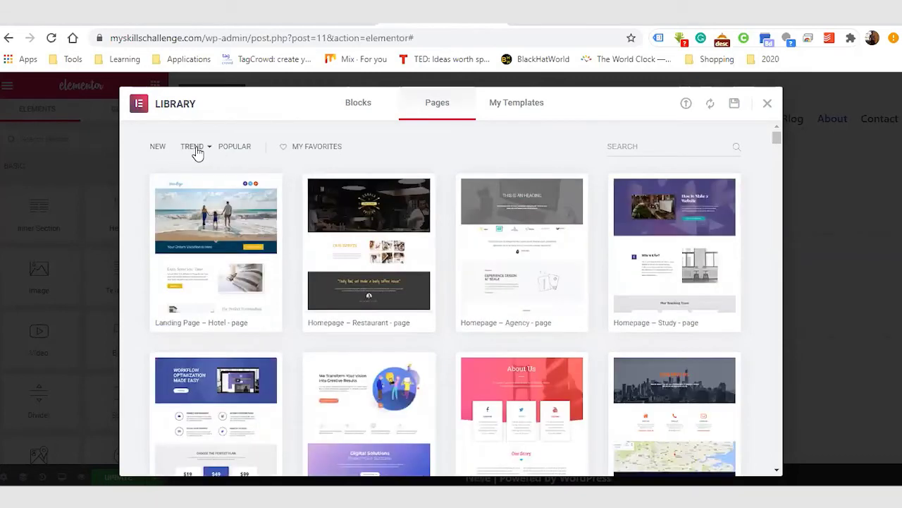
click(194, 154)
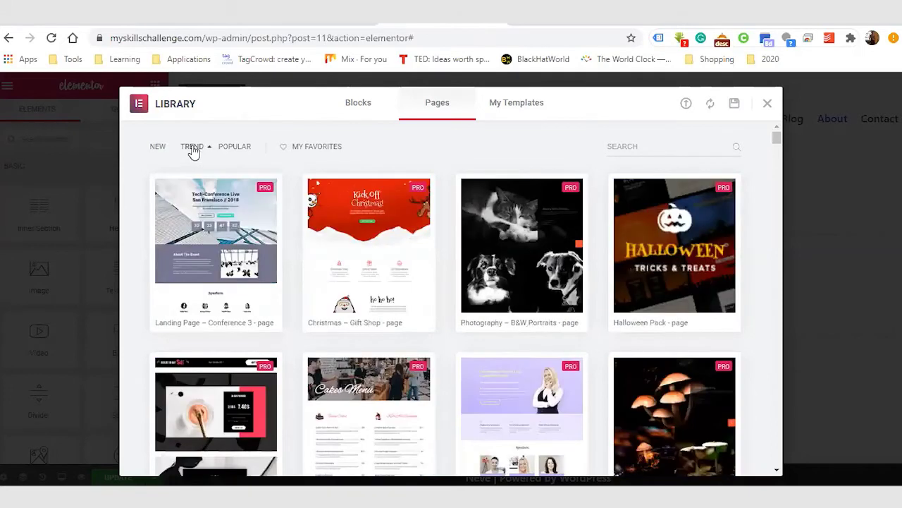
click(233, 147)
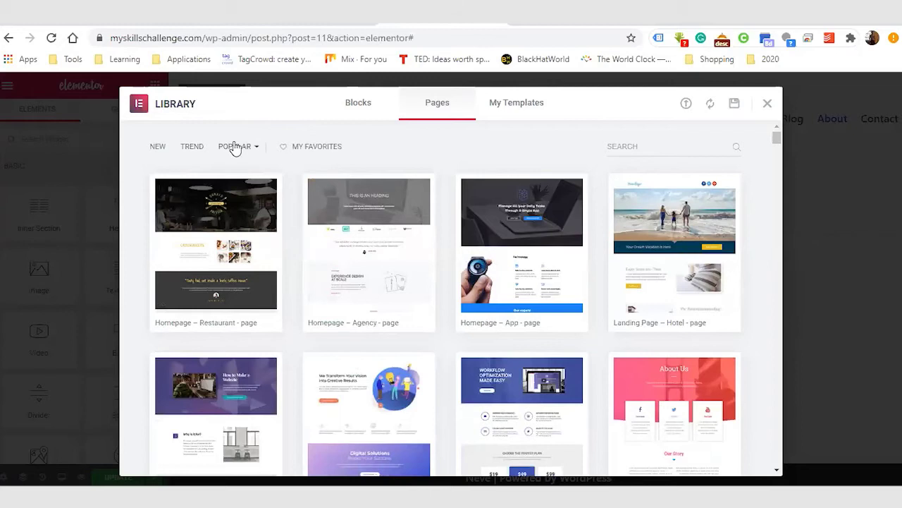
click(235, 147)
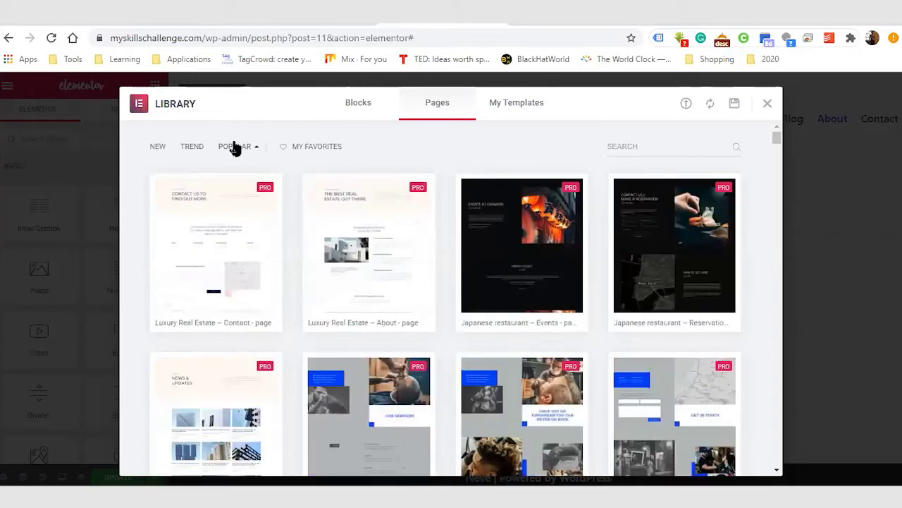
click(193, 148)
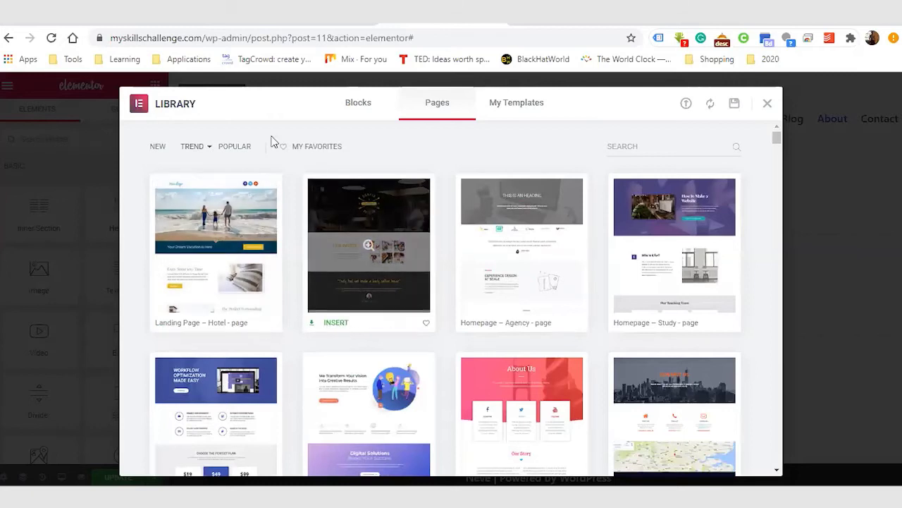
click(193, 149)
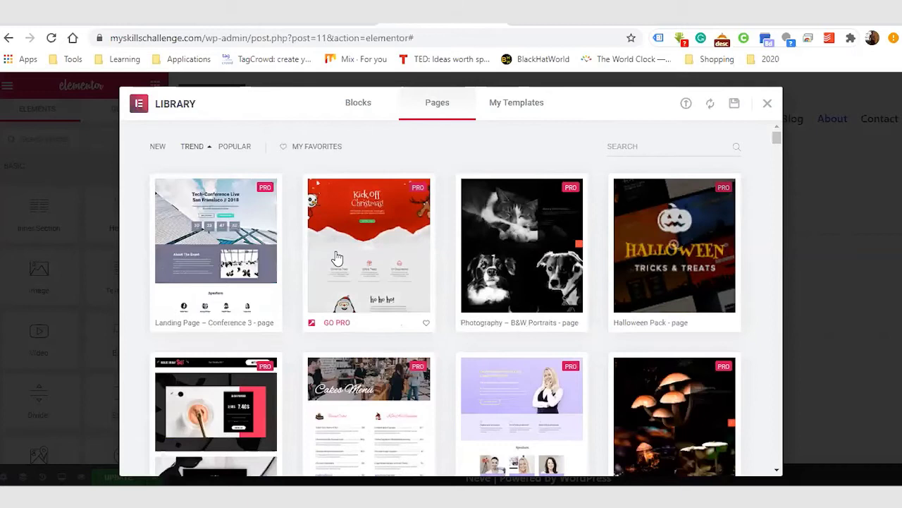
Step: Preview the Christmas – Gift Shop page template, look over all its sections and return to the library
click(368, 248)
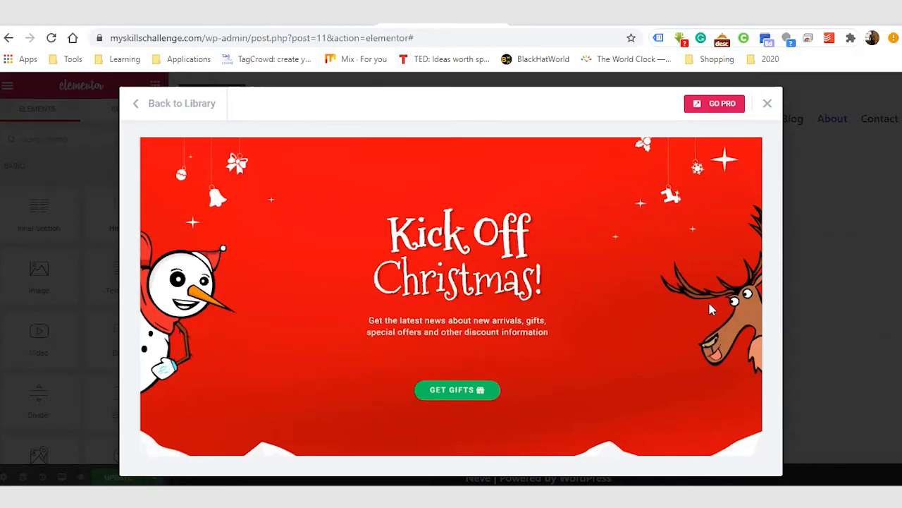
scroll(710, 309, down, 5)
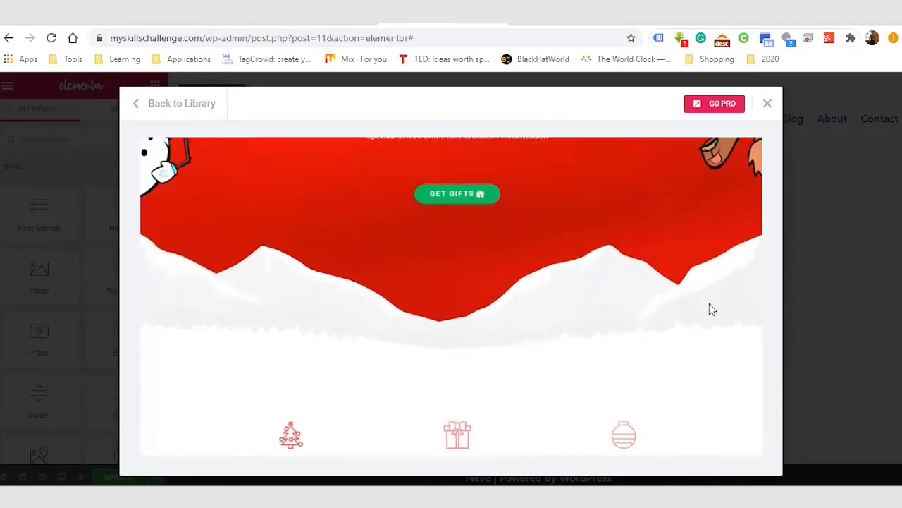
scroll(711, 309, down, 5)
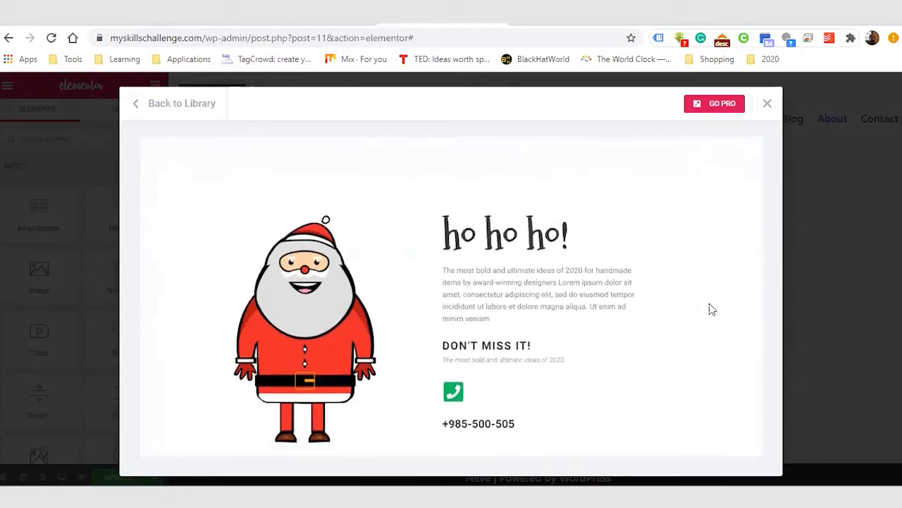
scroll(710, 309, down, 3)
scroll(711, 309, down, 3)
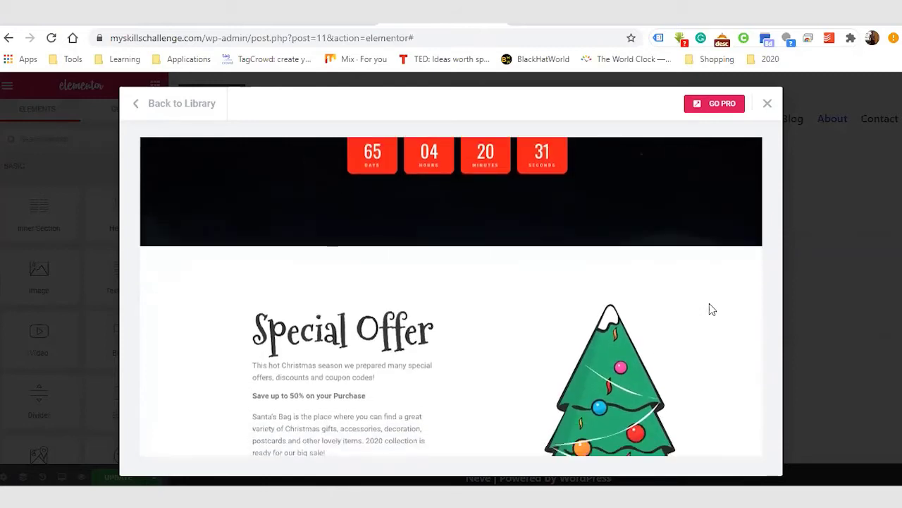
scroll(709, 309, down, 3)
scroll(711, 309, down, 4)
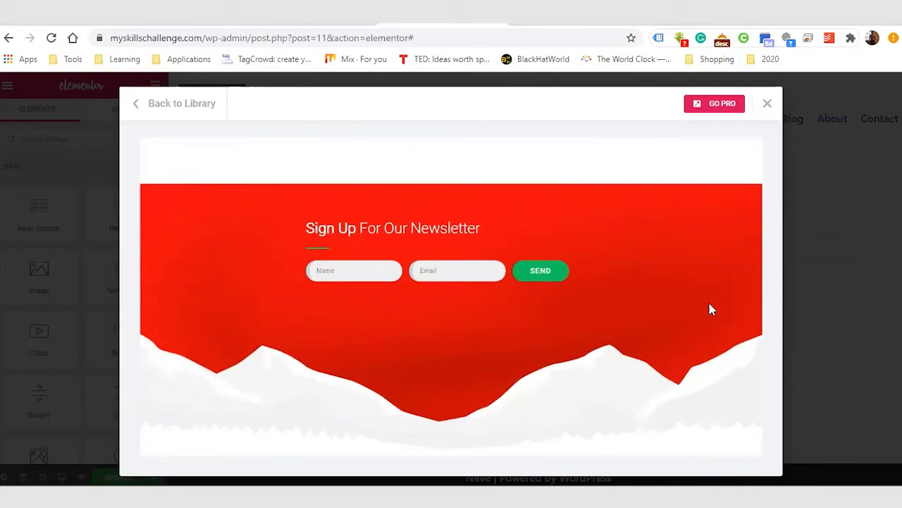
scroll(709, 309, up, 8)
scroll(711, 309, up, 10)
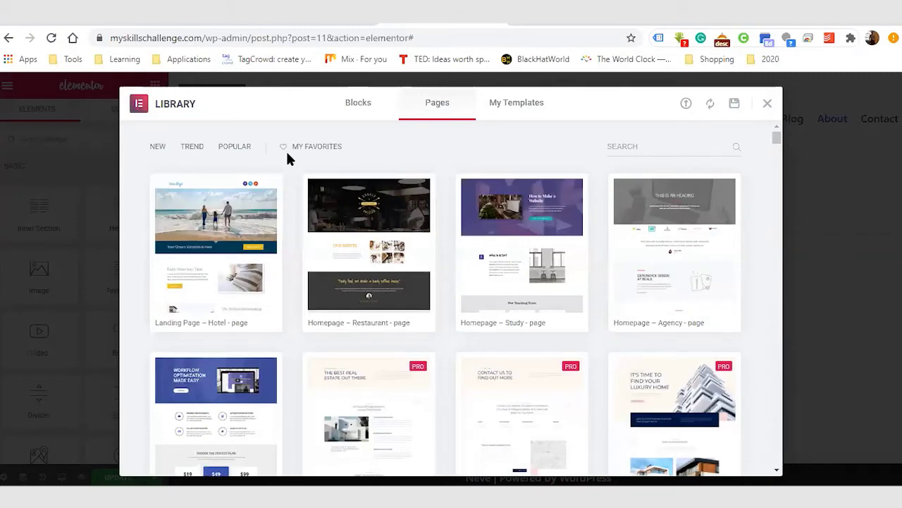
Step: Switch the library to block templates, filter them by the Contact category and look over the designs
mouse_move(393, 292)
click(355, 109)
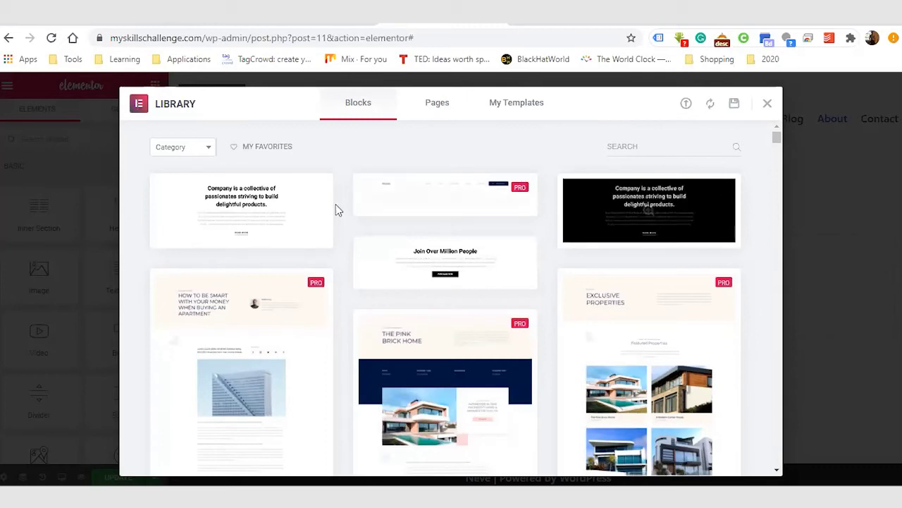
click(204, 151)
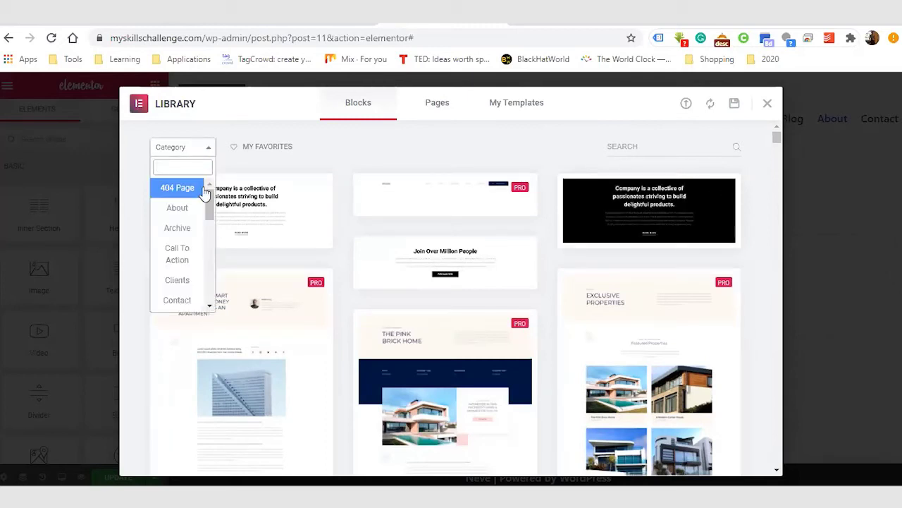
click(184, 302)
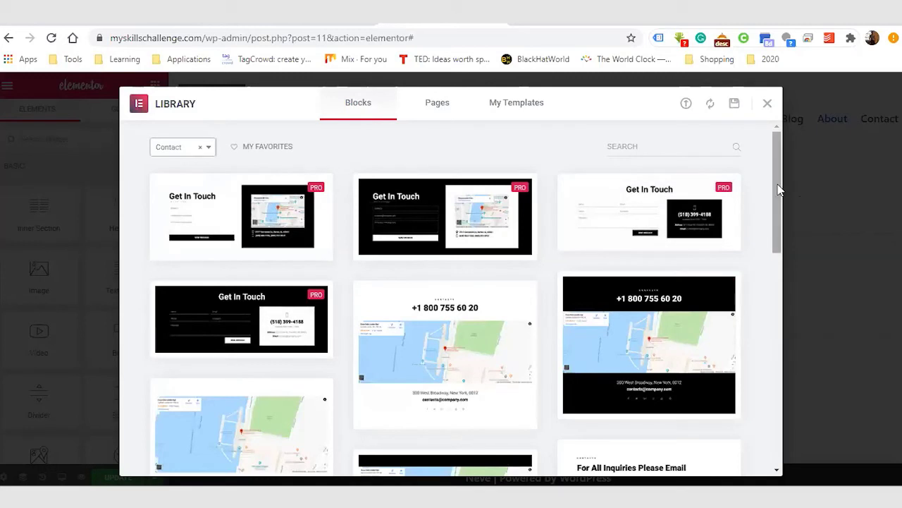
scroll(780, 201, down, 1)
scroll(780, 201, down, 2)
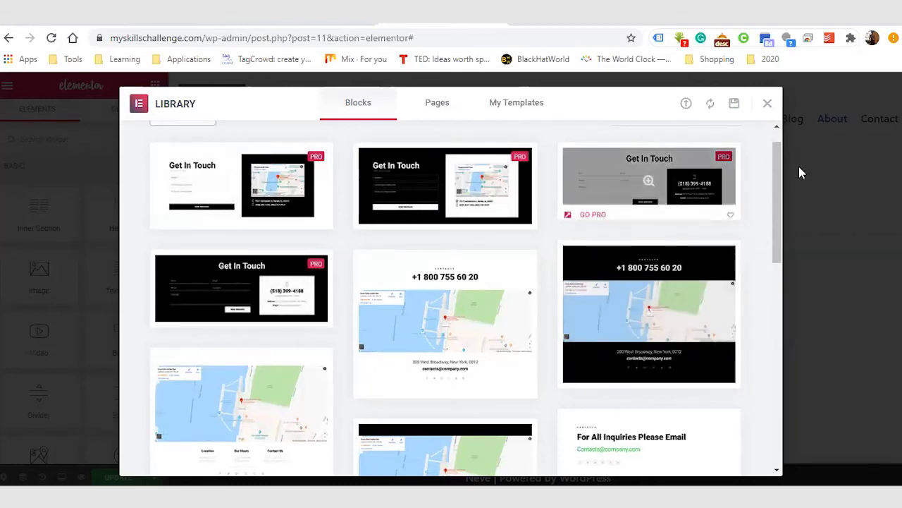
drag(773, 199, 765, 144)
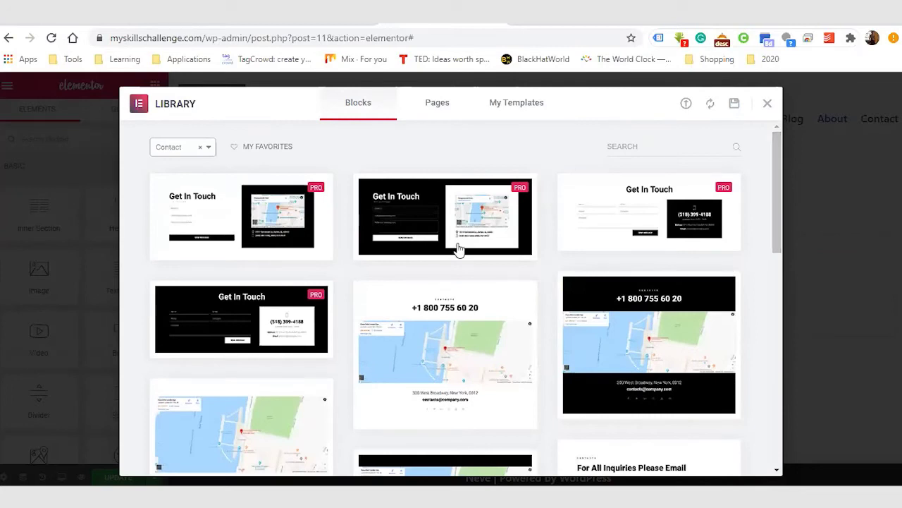
Step: Filter the blocks by the Portfolio category and preview the black four-image Check Out Our Work block
click(184, 147)
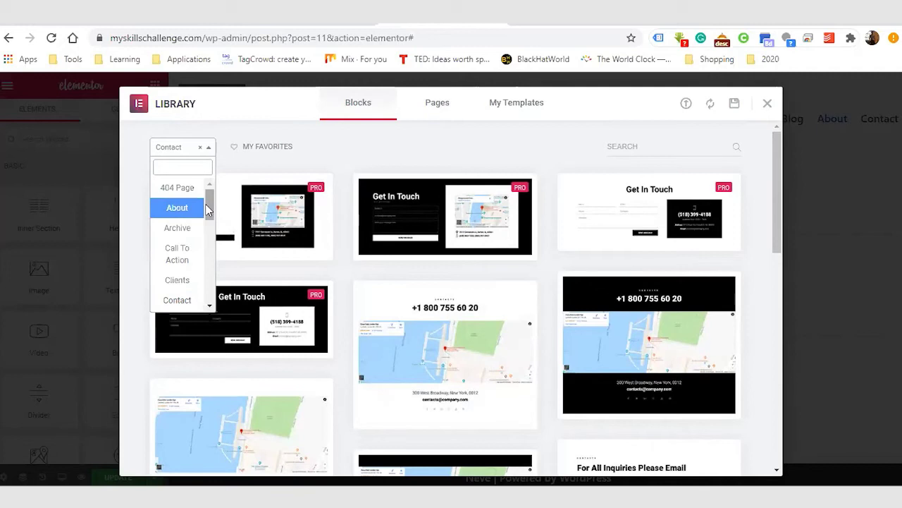
drag(208, 194, 207, 238)
click(185, 240)
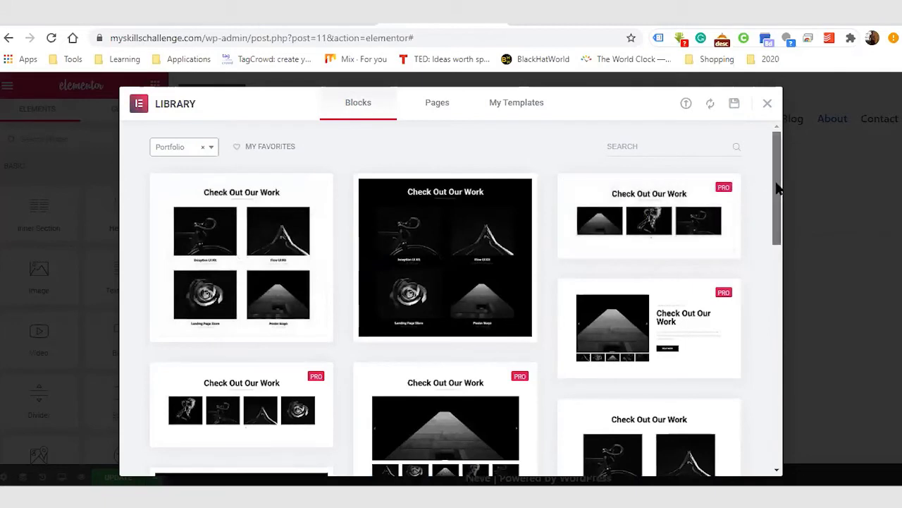
drag(777, 187, 777, 193)
mouse_move(455, 211)
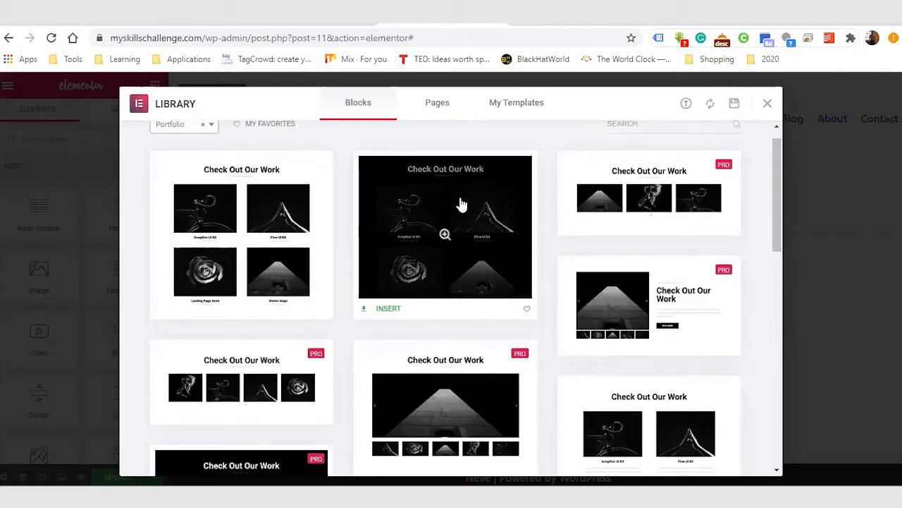
click(459, 235)
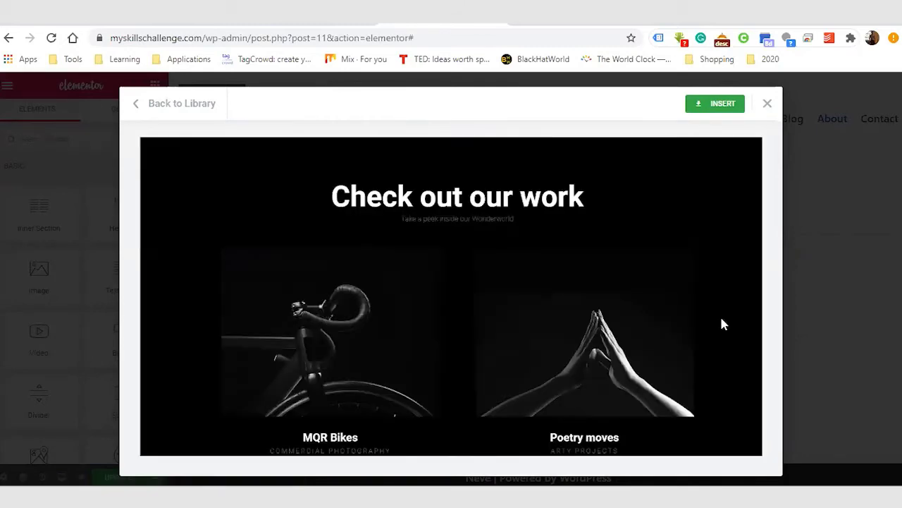
Step: Look over the remaining images of the Check Out Our Work block preview and return to the block library
scroll(721, 318, down, 4)
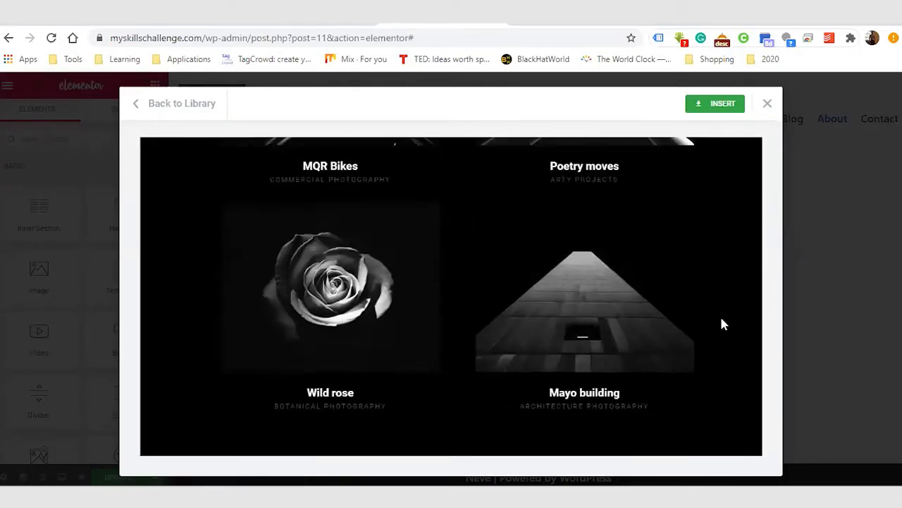
scroll(721, 319, up, 4)
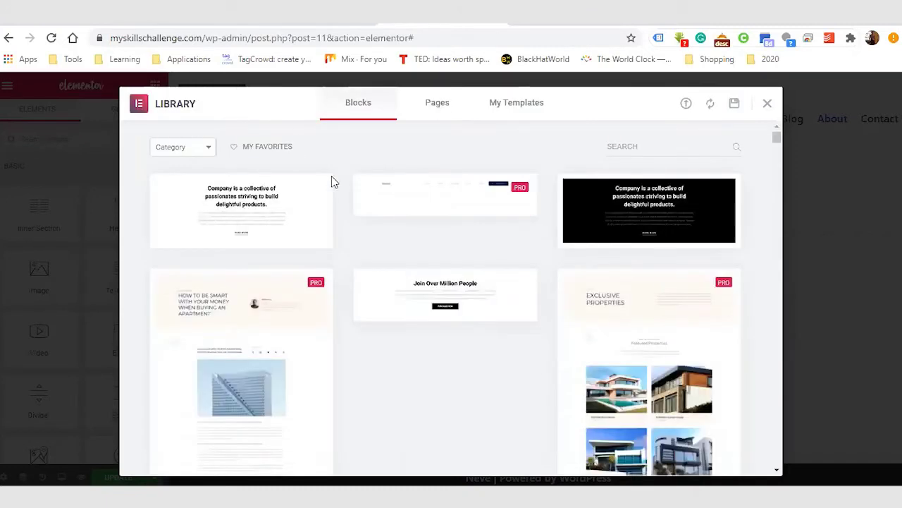
Step: Filter the block templates by the Footer category and look over the footer designs
click(206, 149)
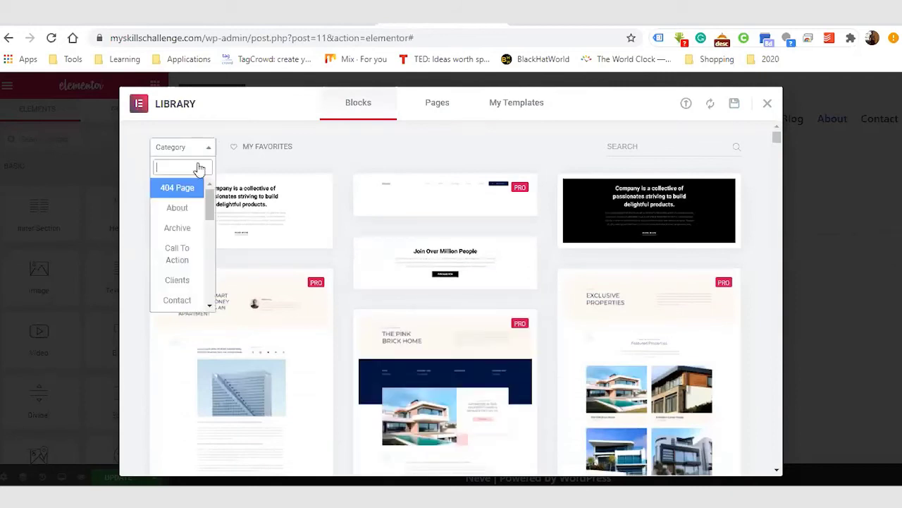
mouse_move(210, 206)
mouse_down()
mouse_move(208, 230)
mouse_move(208, 211)
mouse_up()
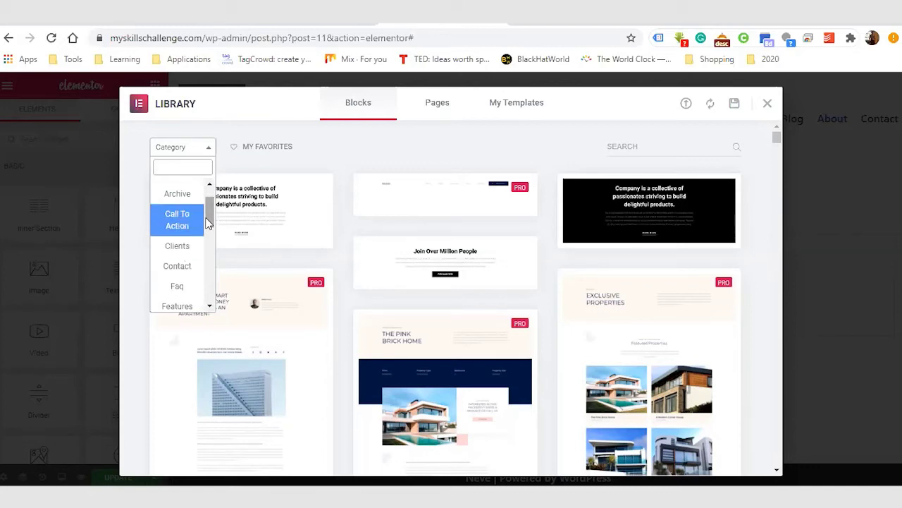
scroll(206, 226, down, 3)
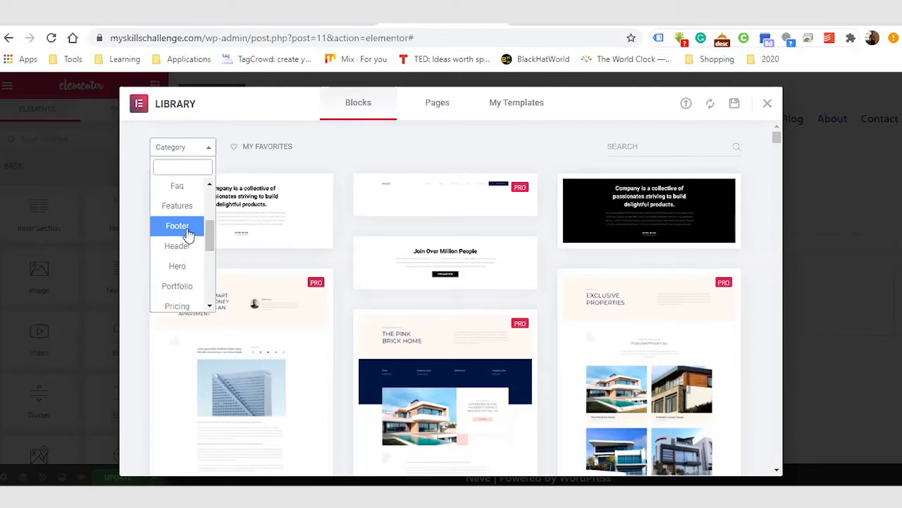
click(178, 226)
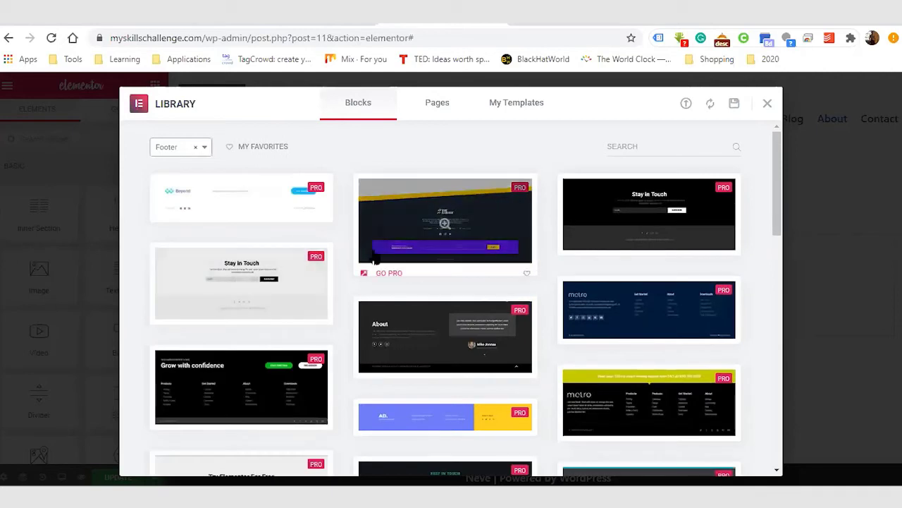
drag(775, 185, 784, 166)
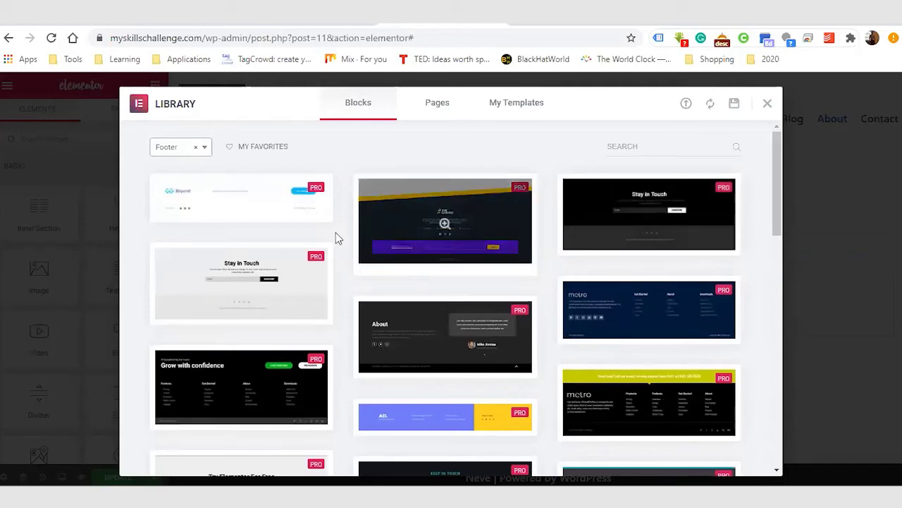
Step: Change the block category filter to Hero and look over the hero designs
click(201, 152)
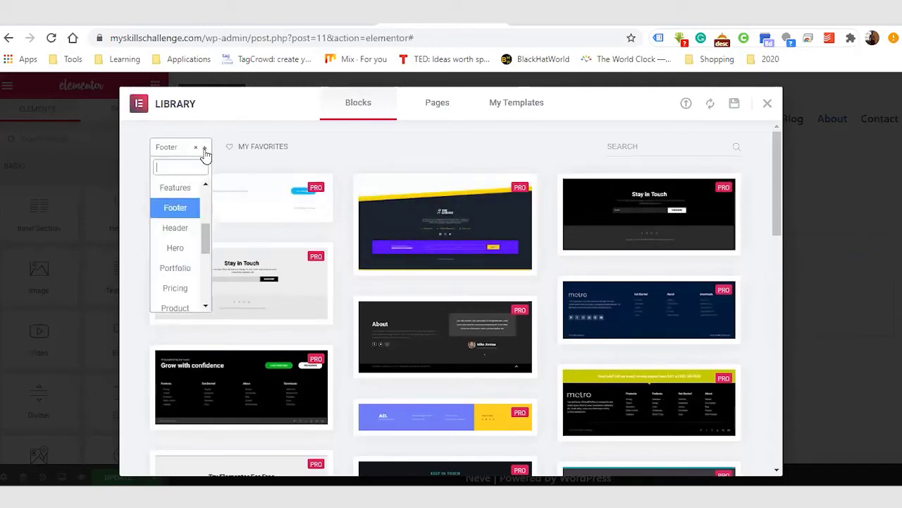
click(177, 250)
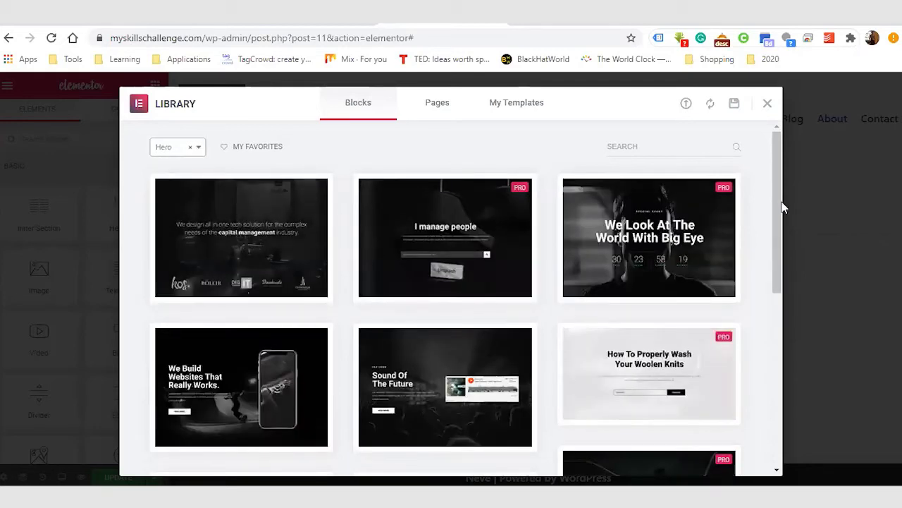
drag(781, 196, 761, 189)
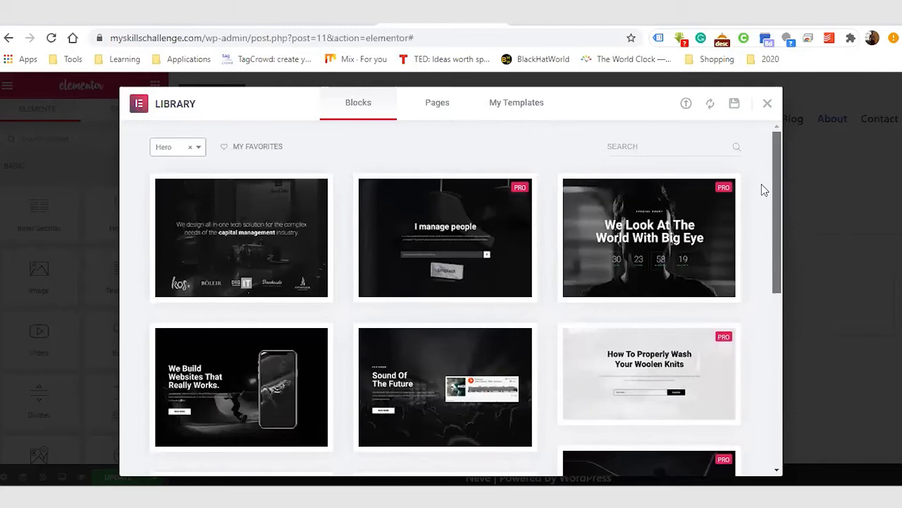
Step: Change the block category filter to Single Post and look over the post layouts
click(175, 146)
drag(199, 234, 198, 256)
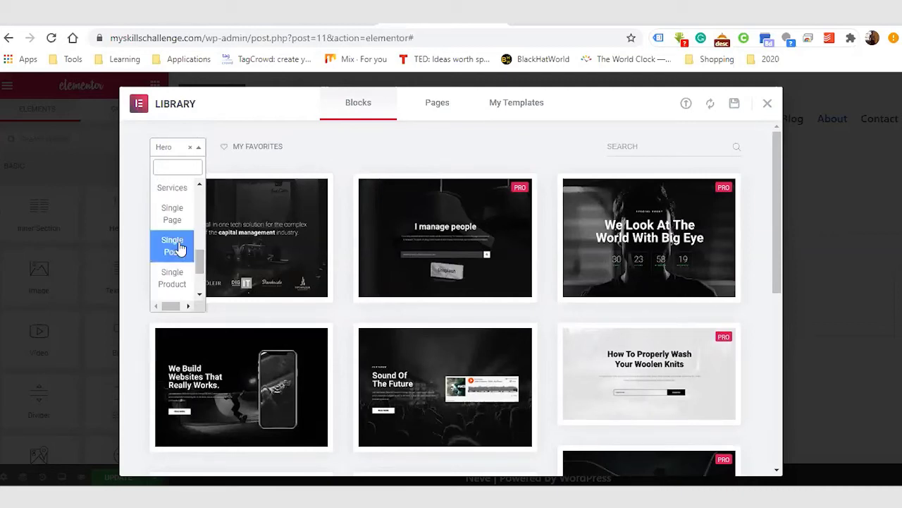
click(178, 245)
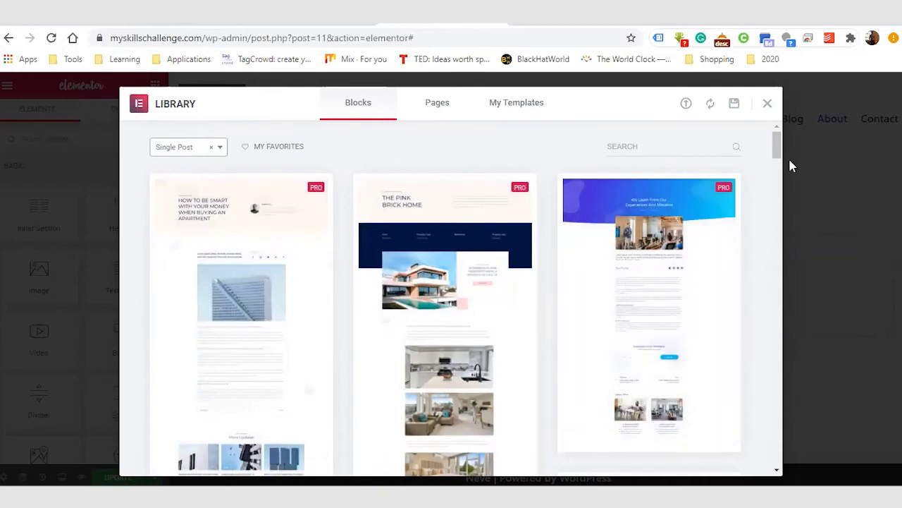
drag(776, 150, 786, 132)
Step: Look through the list of available block categories up to 404 Page and close it
click(220, 152)
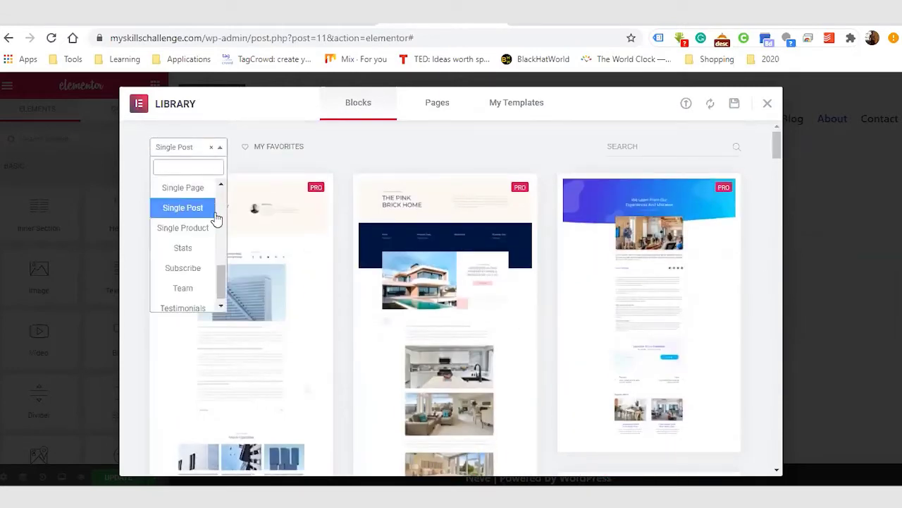
drag(222, 279, 217, 190)
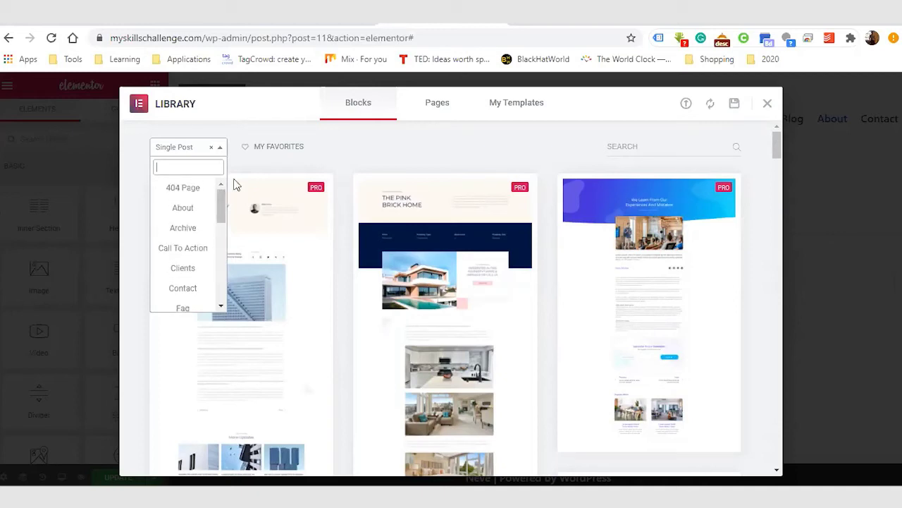
click(433, 154)
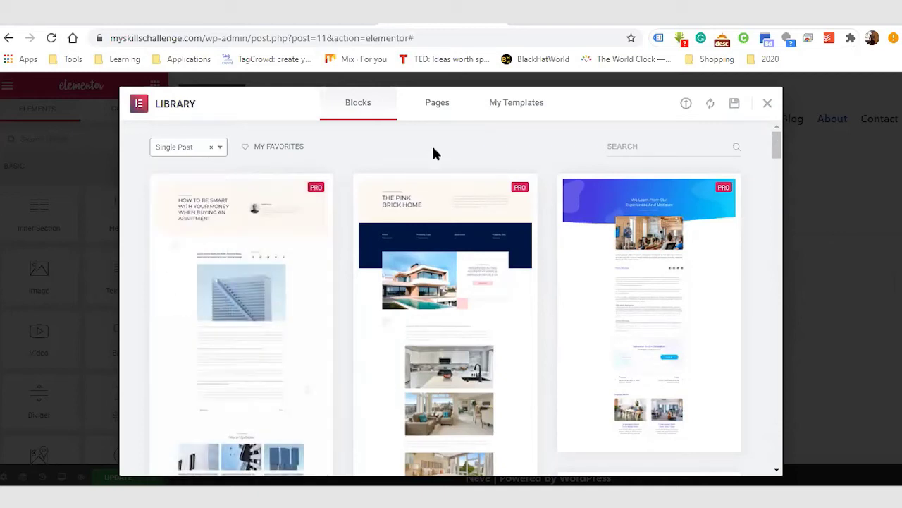
Step: Switch the library to page templates, look over the designs and sort them by Trend
click(436, 106)
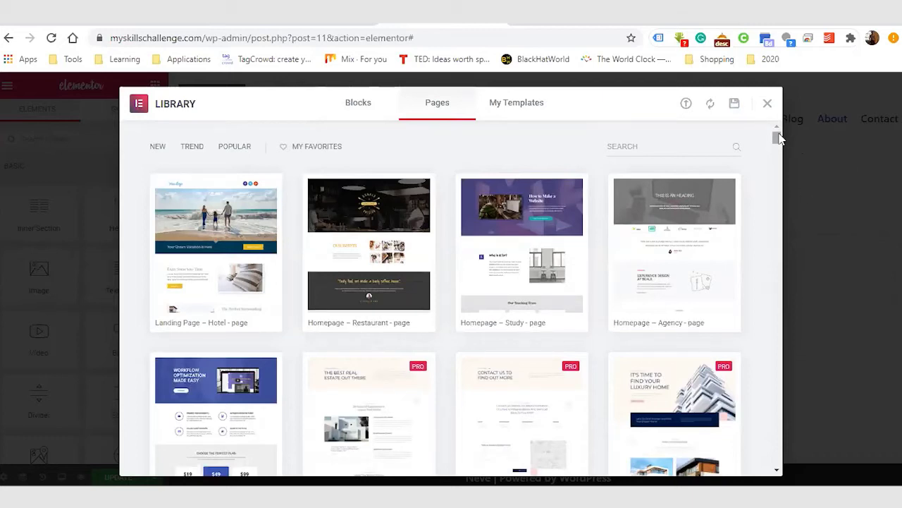
scroll(779, 137, down, 2)
click(192, 146)
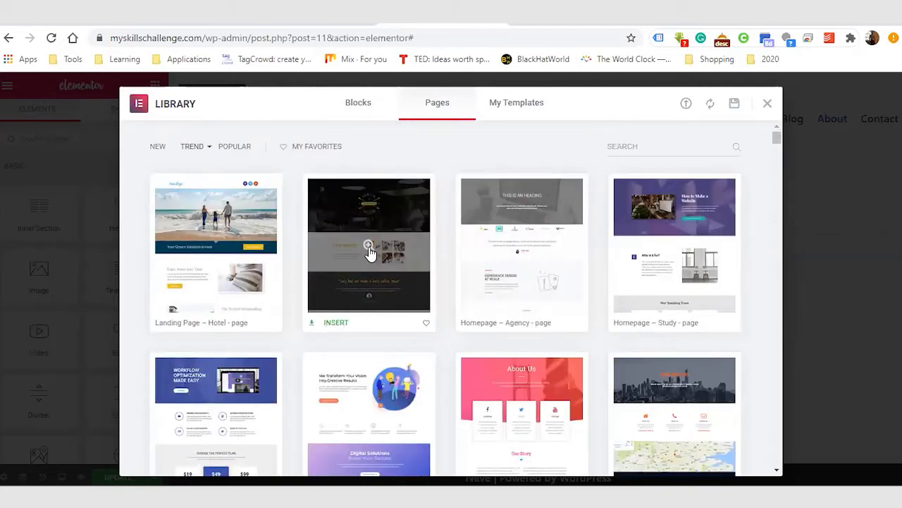
Step: Preview the Homepage – Restaurant page template, look over all its sections and return to the library
click(370, 252)
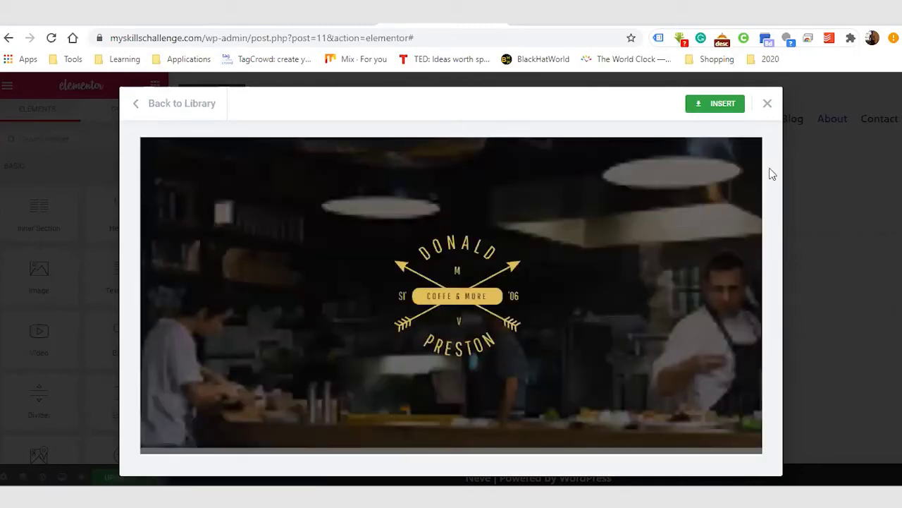
scroll(717, 246, down, 5)
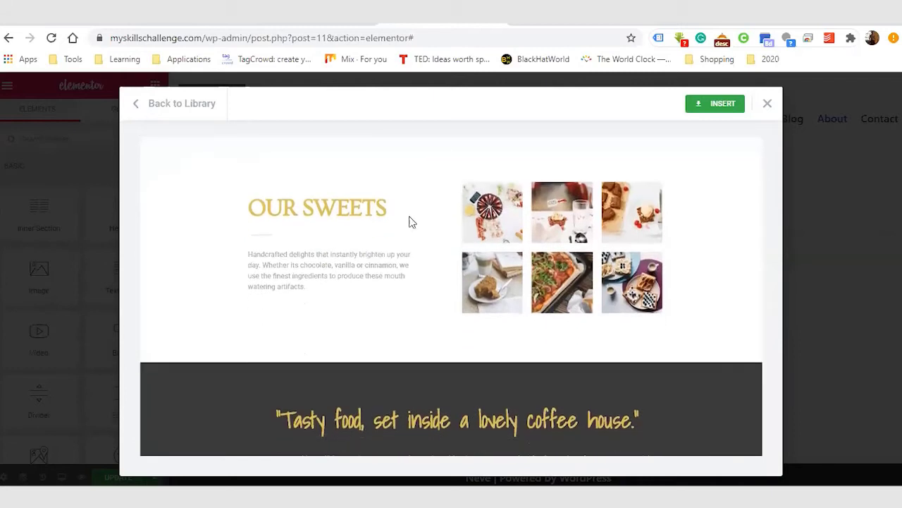
scroll(444, 286, down, 1)
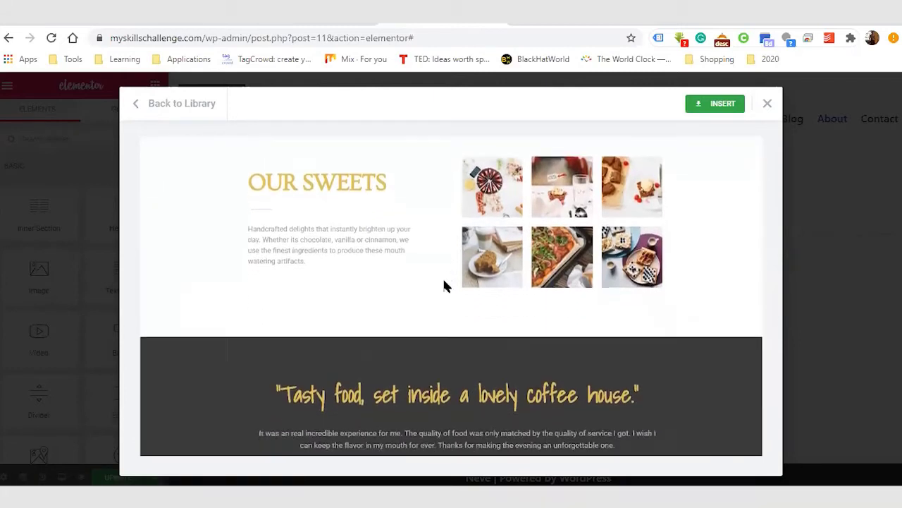
scroll(444, 286, down, 10)
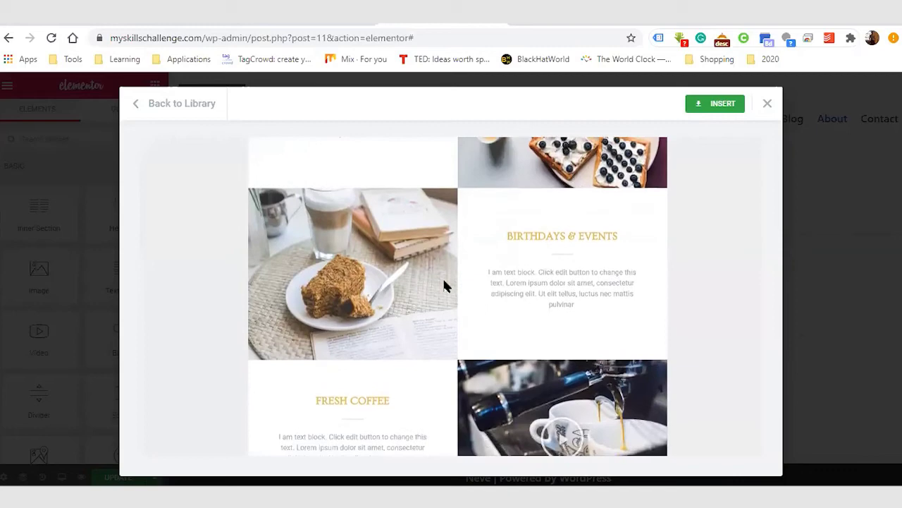
scroll(445, 285, down, 8)
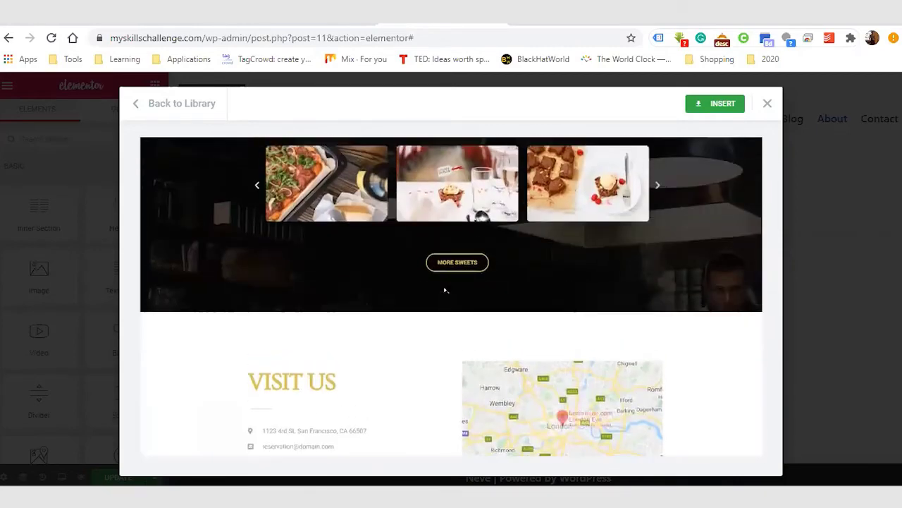
scroll(444, 289, up, 3)
scroll(444, 286, down, 6)
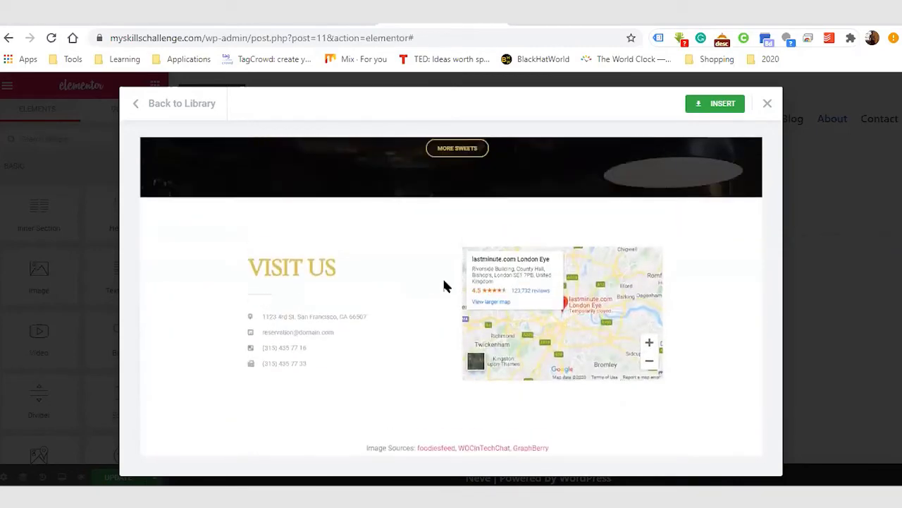
scroll(444, 285, up, 12)
scroll(444, 285, down, 7)
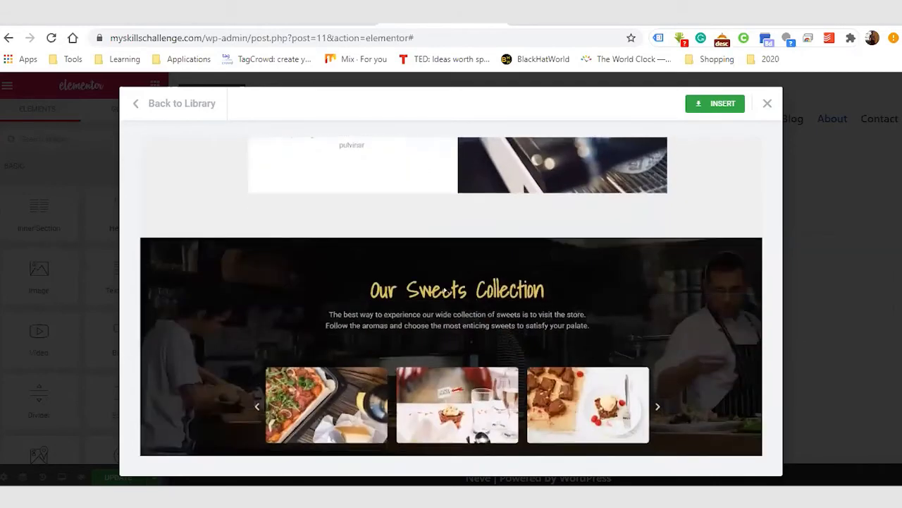
scroll(444, 289, down, 3)
scroll(445, 289, up, 2)
scroll(445, 289, down, 3)
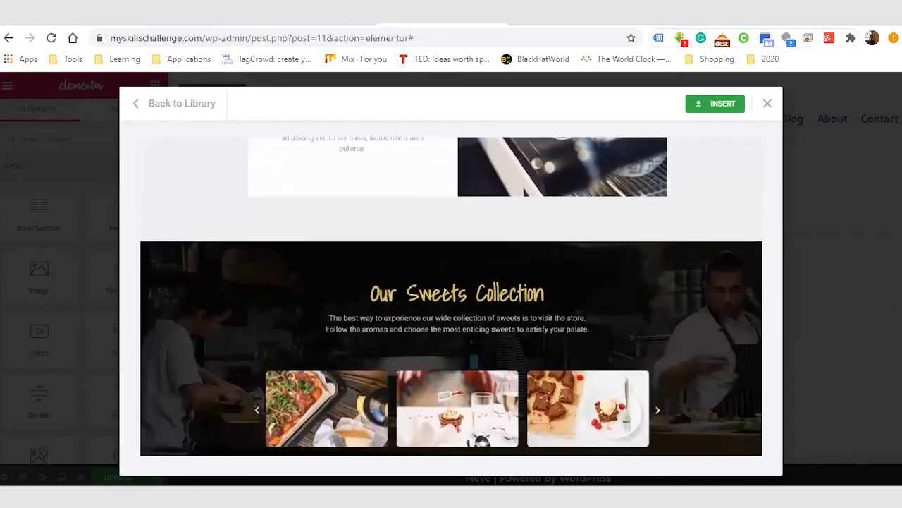
scroll(445, 285, up, 15)
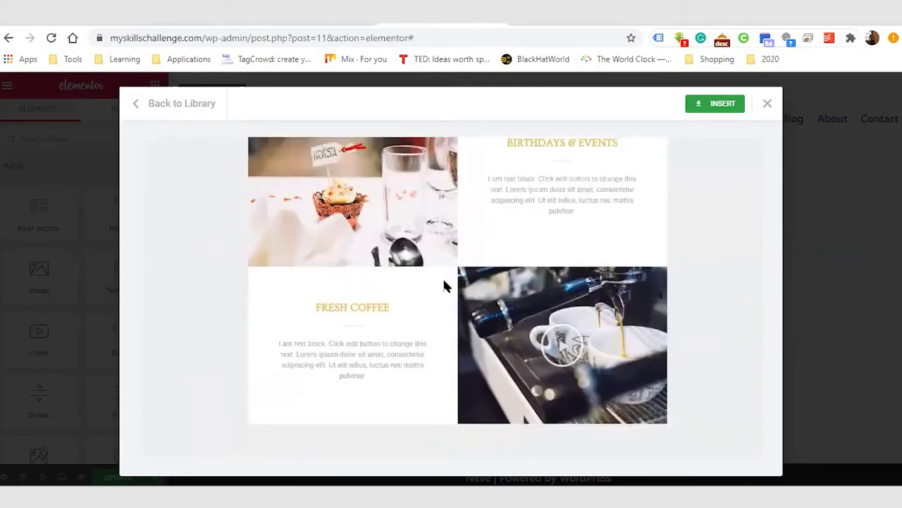
scroll(445, 289, up, 3)
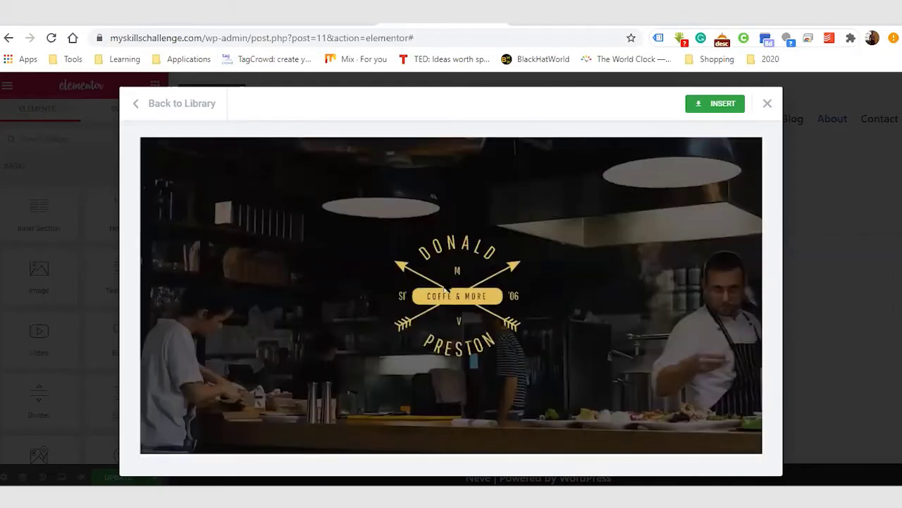
click(256, 118)
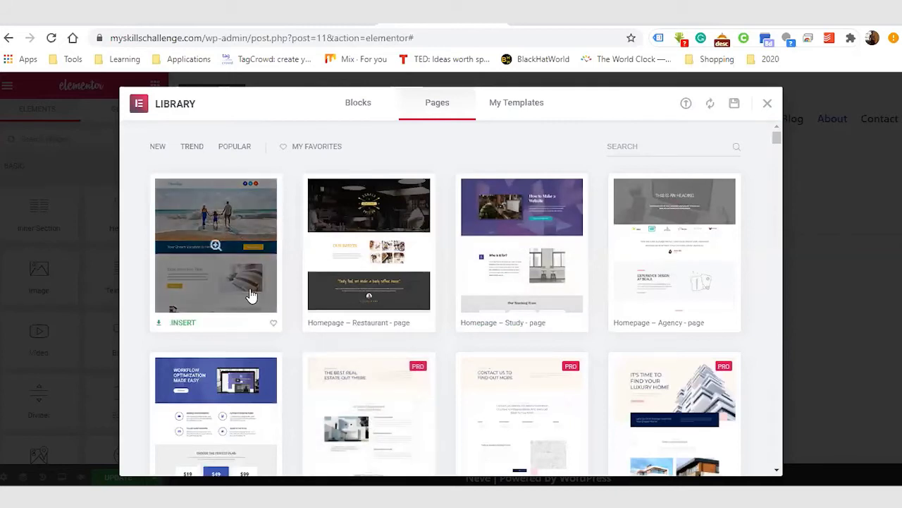
Step: Sort the page templates by Popular and look over the preview of the We Transform Your Vision into Creative Results template
click(234, 146)
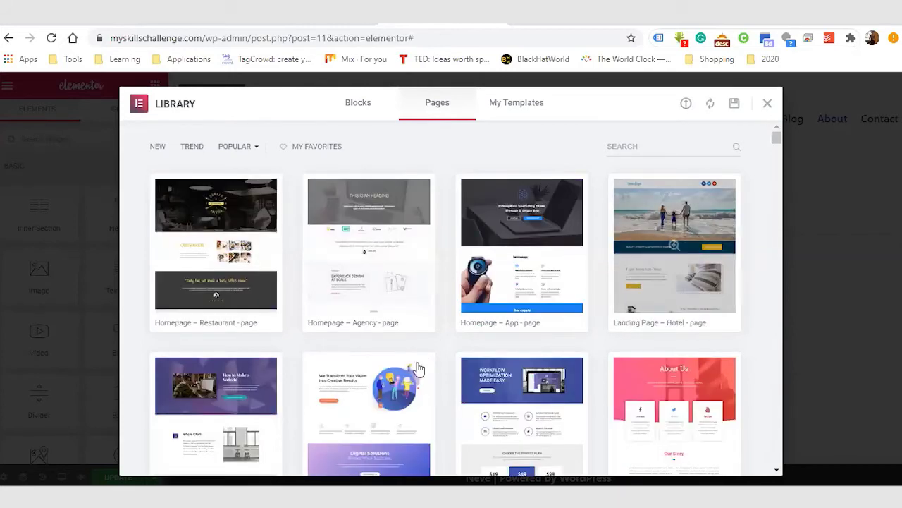
click(366, 417)
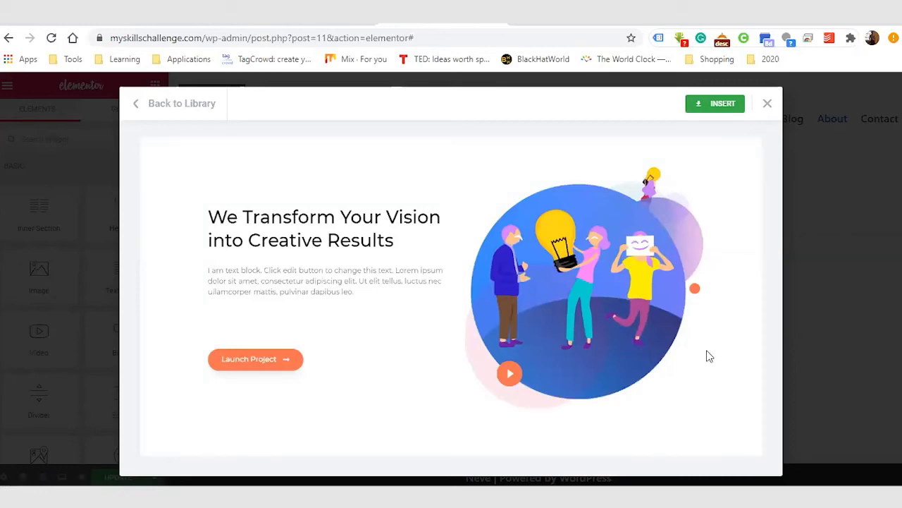
scroll(709, 356, down, 10)
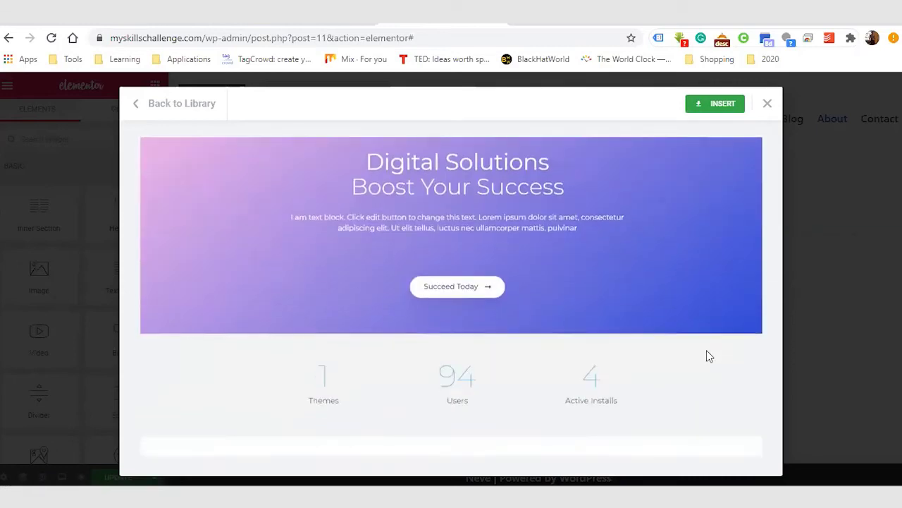
scroll(709, 356, down, 5)
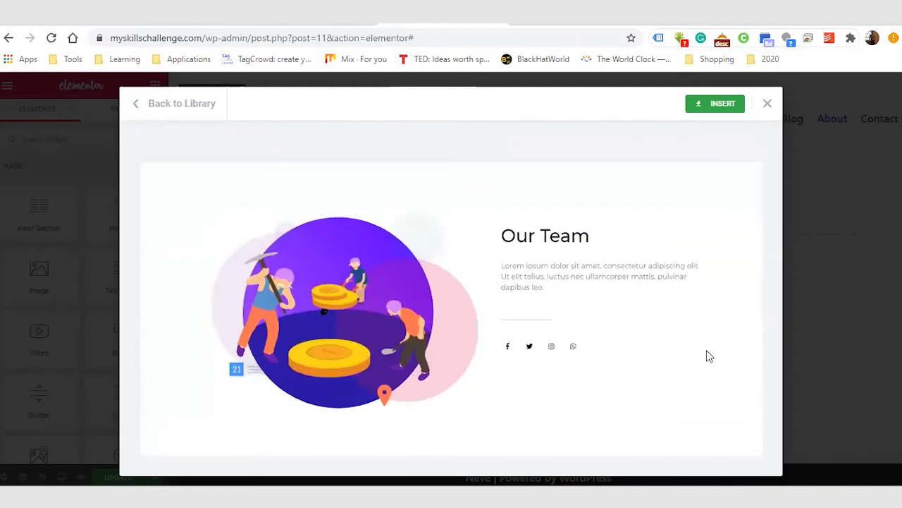
scroll(709, 356, up, 1)
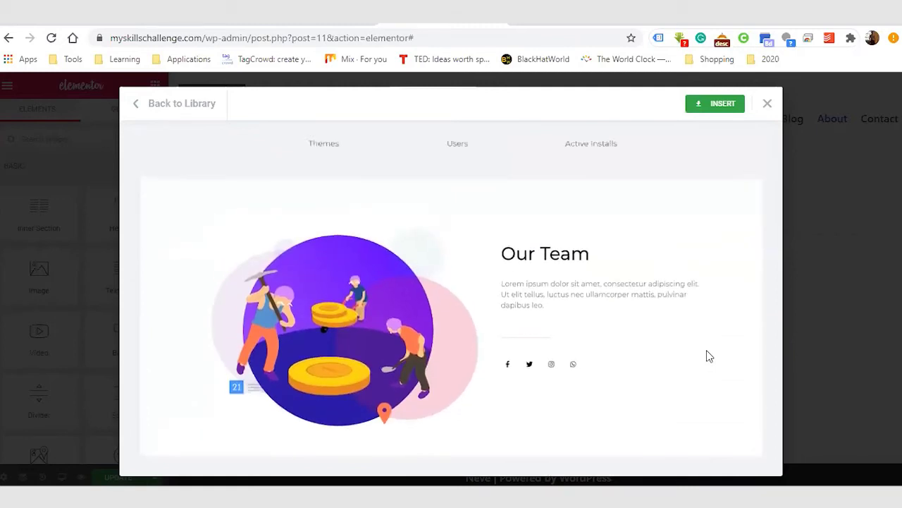
scroll(709, 356, up, 8)
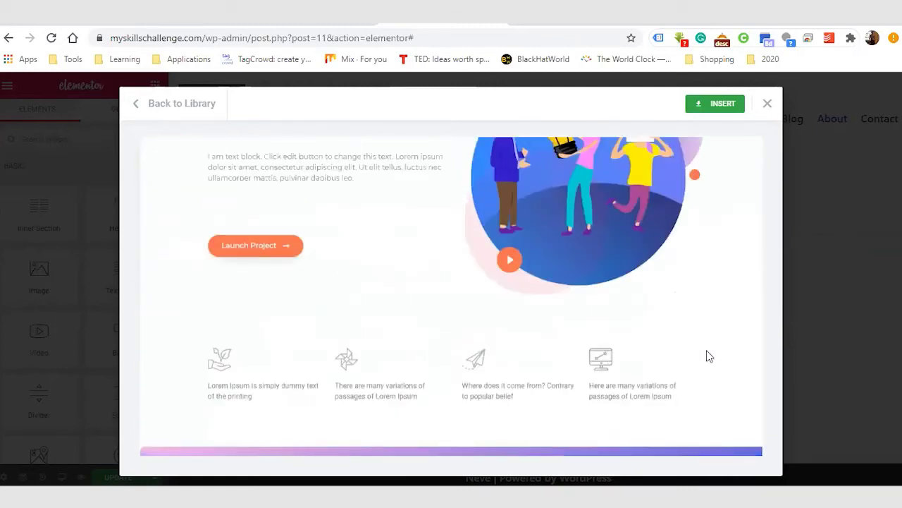
scroll(710, 356, up, 2)
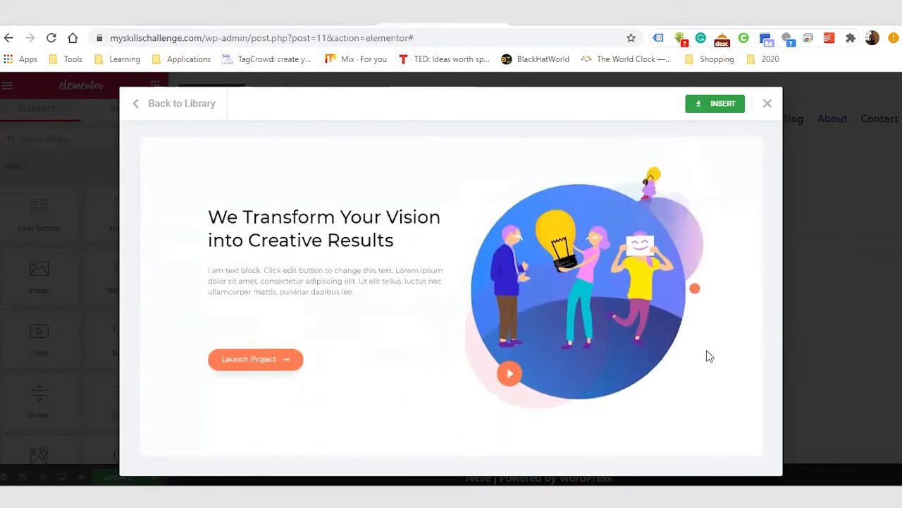
Step: Return to the library from the template preview and sort the page templates by New
click(176, 103)
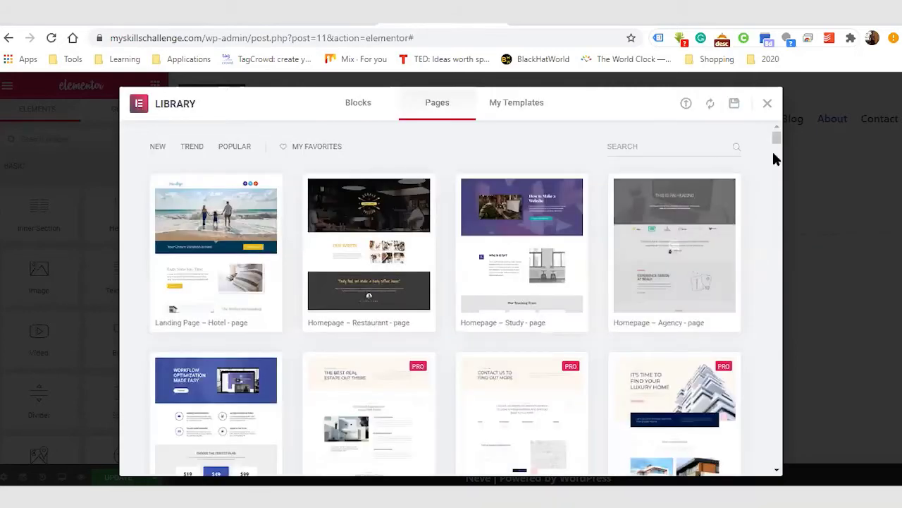
mouse_move(778, 136)
mouse_down()
mouse_move(777, 151)
mouse_move(778, 134)
mouse_up()
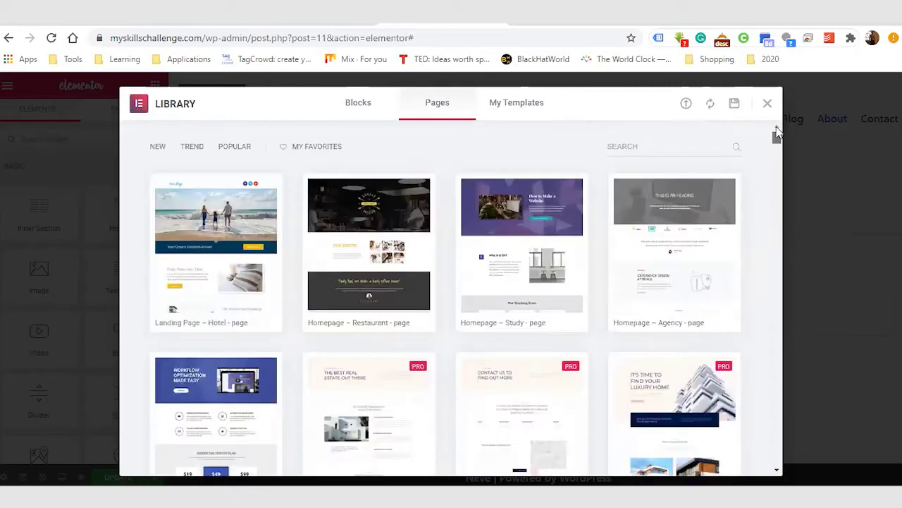
click(156, 148)
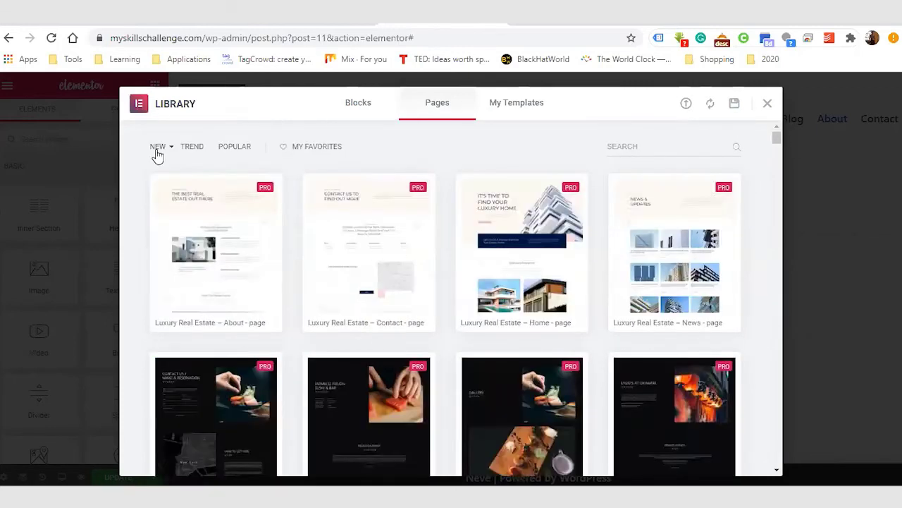
Step: Switch the library to blocks and filter them by the Call To Action category
click(359, 105)
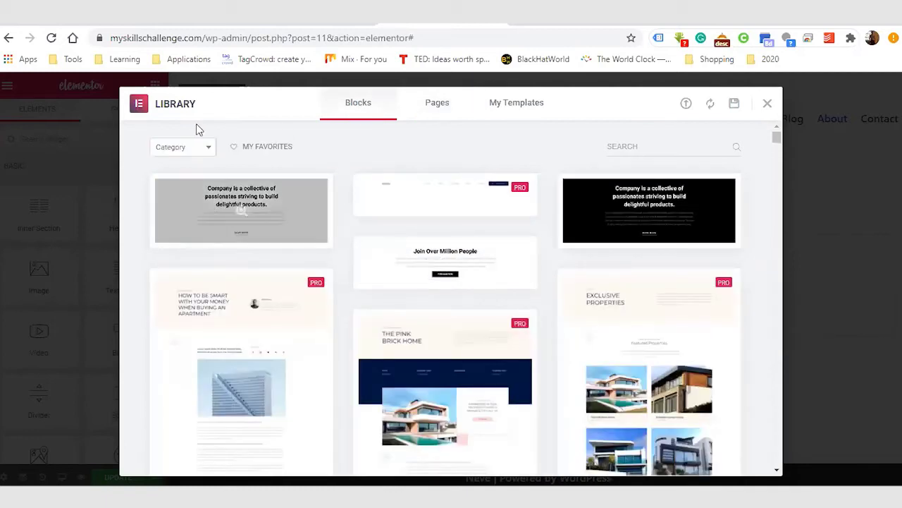
click(201, 150)
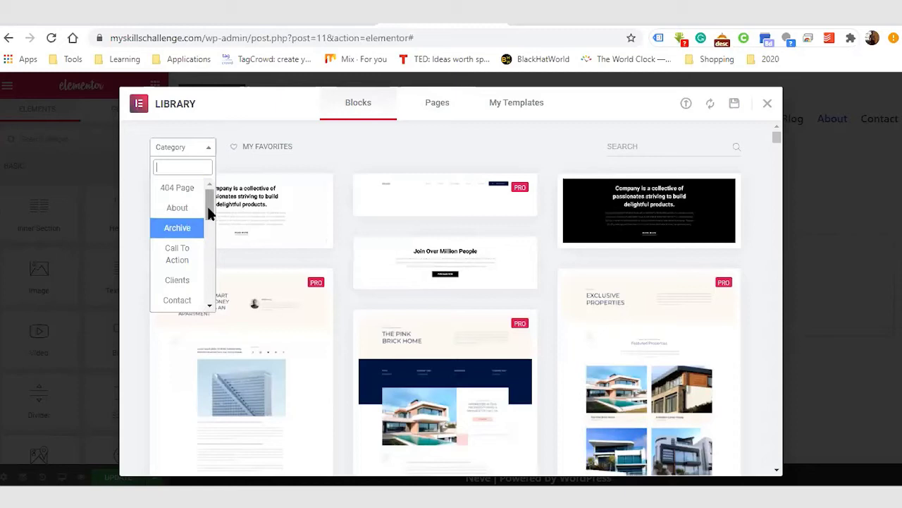
click(185, 260)
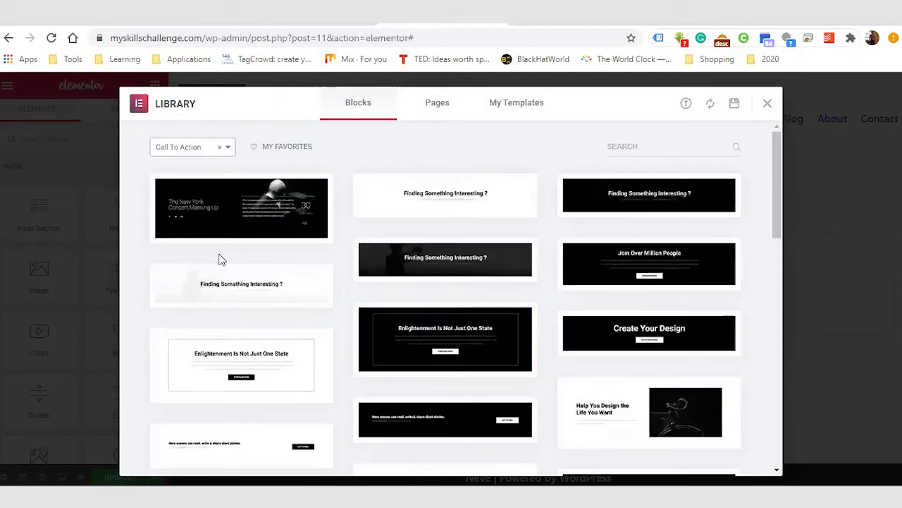
Step: Filter the blocks by the About category and look through the designs
click(222, 151)
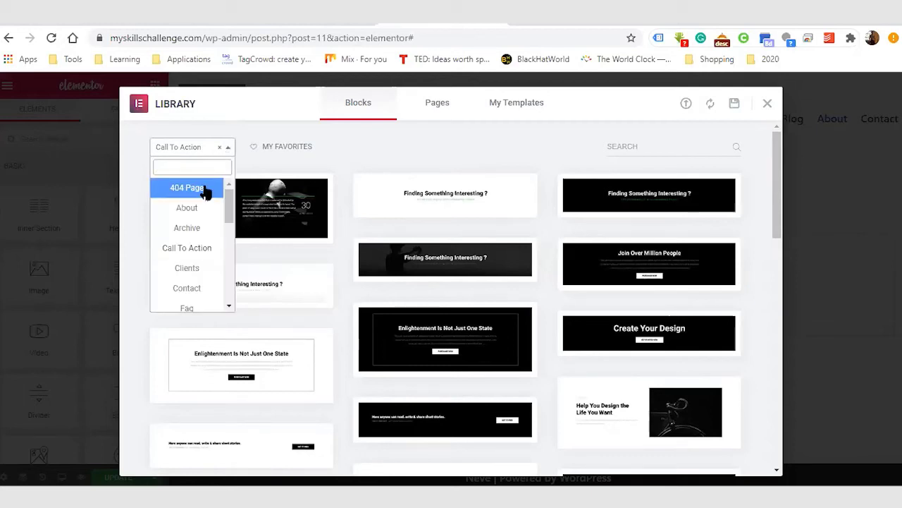
click(187, 207)
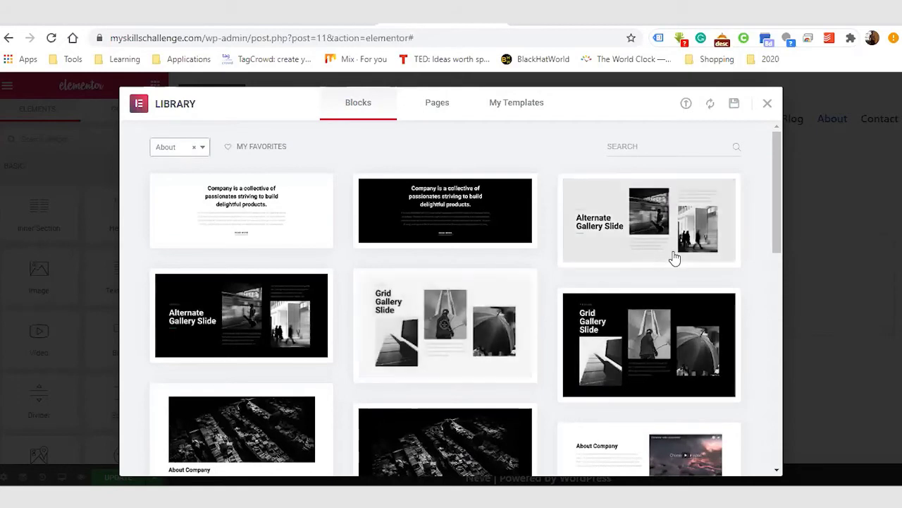
drag(778, 199, 777, 256)
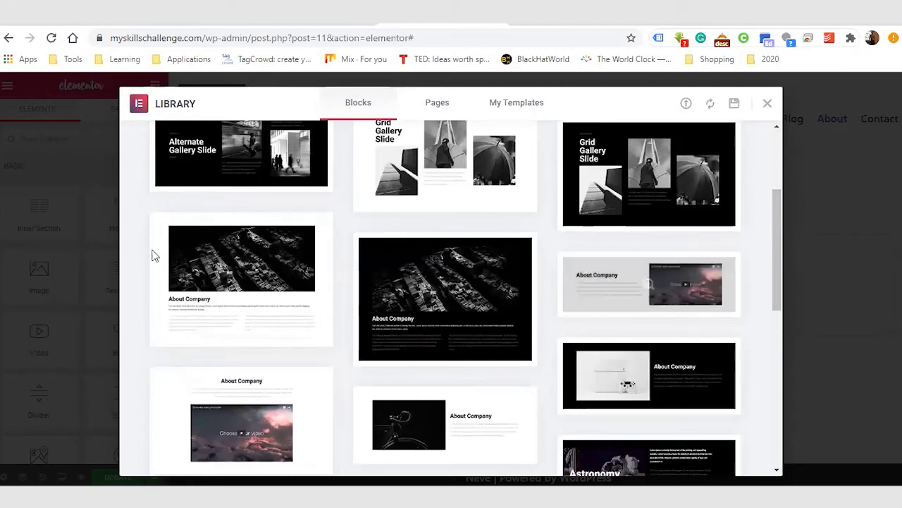
Step: Preview the white About Company block with the wide book-market photo and insert it into the page
mouse_move(212, 289)
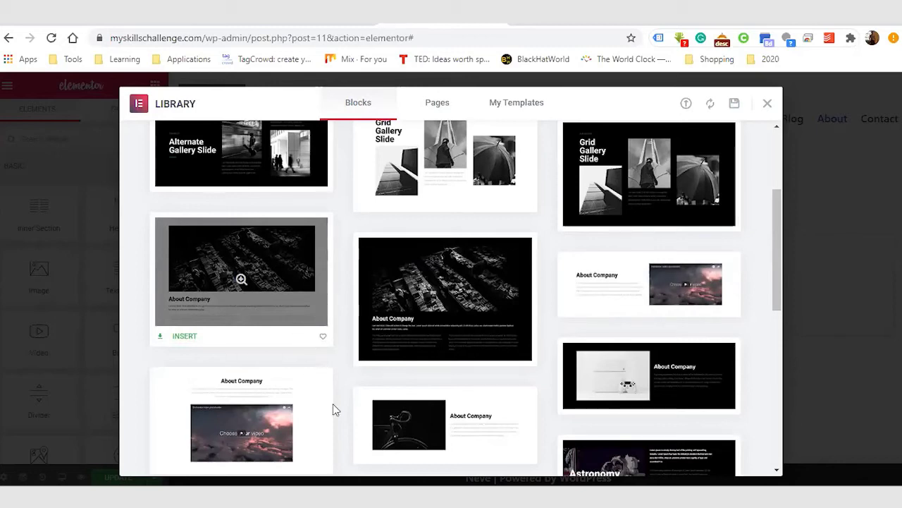
mouse_move(268, 296)
click(242, 280)
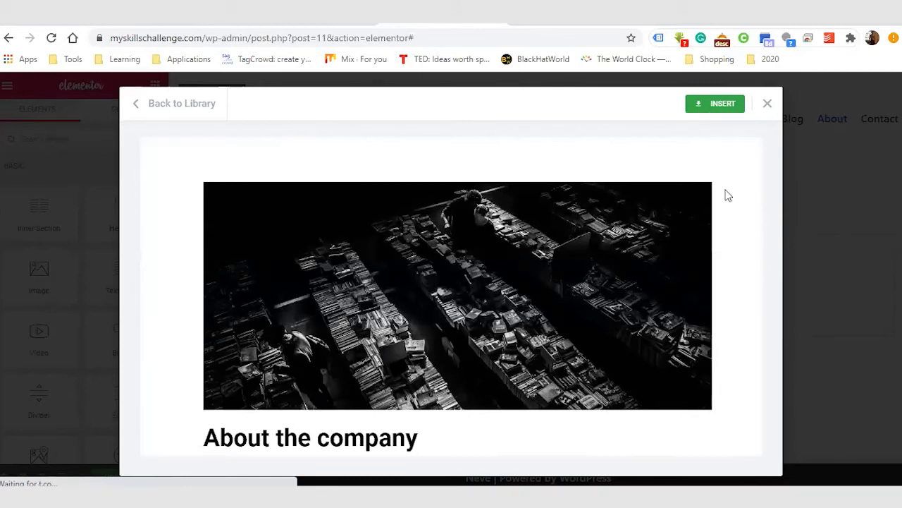
scroll(743, 264, down, 3)
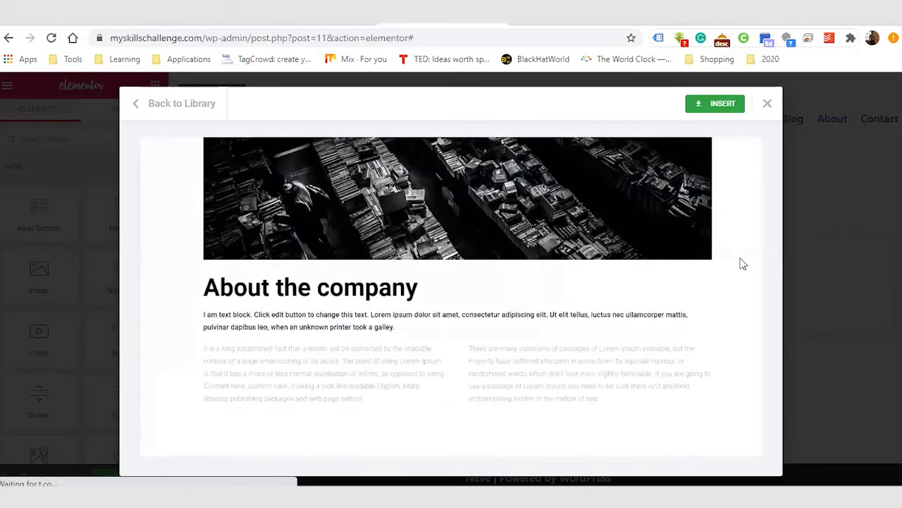
scroll(743, 264, up, 3)
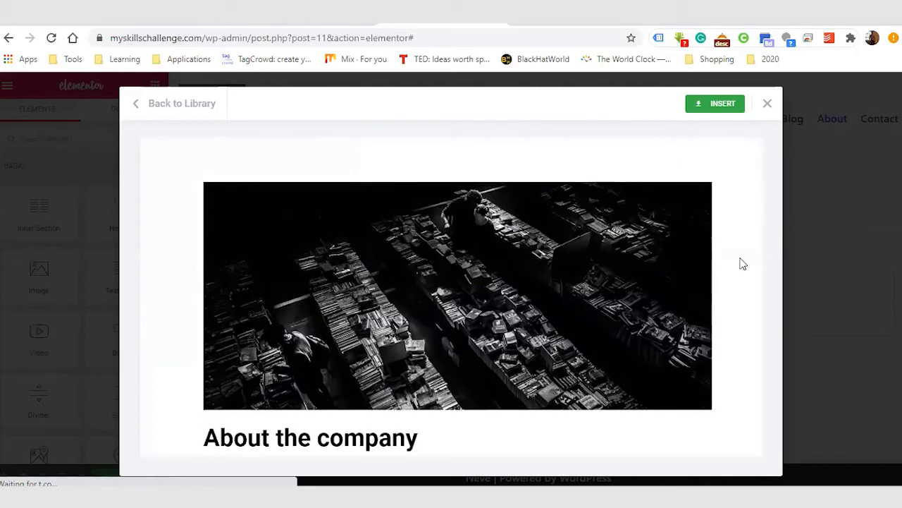
click(713, 104)
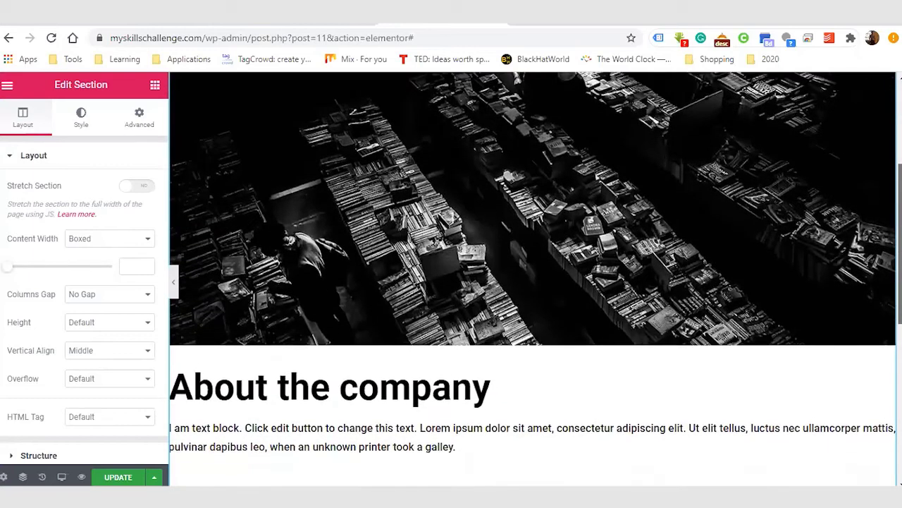
Step: Change the inserted section's heading to "About My Skills Challenge"
scroll(690, 272, down, 1)
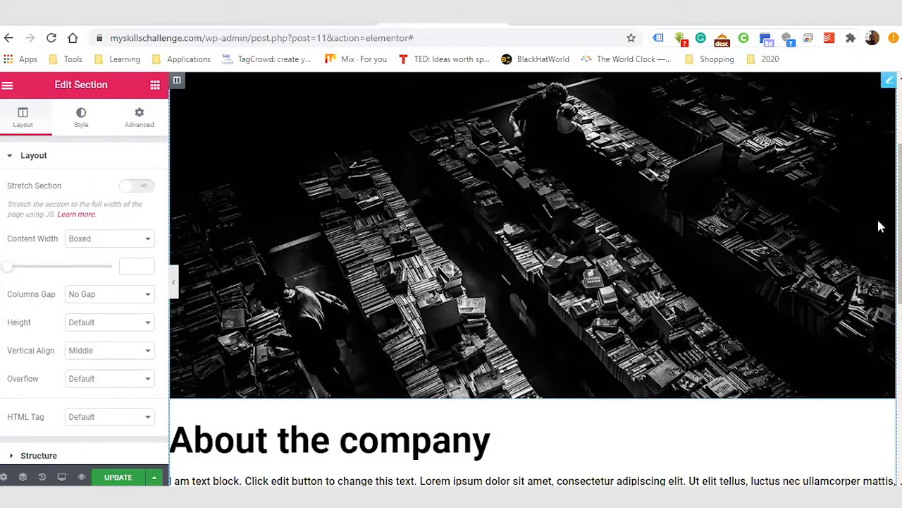
scroll(890, 225, up, 3)
scroll(536, 279, down, 1)
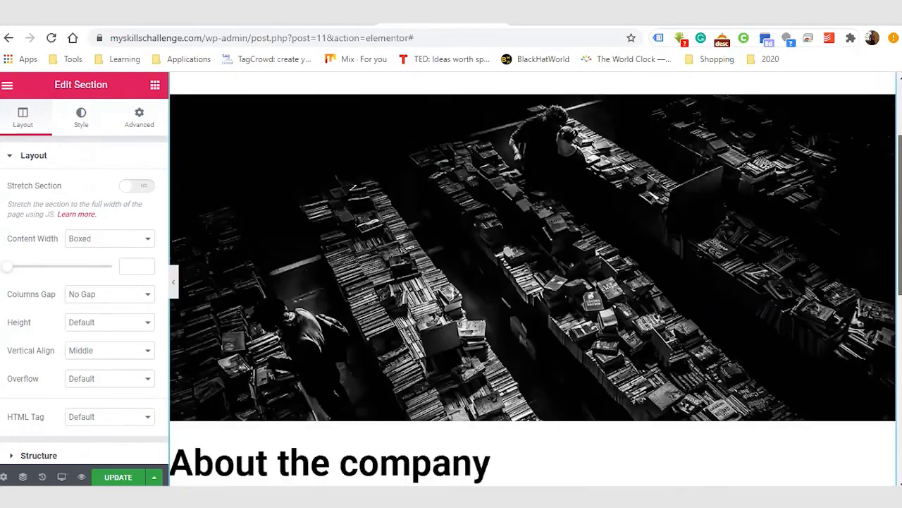
scroll(533, 280, down, 5)
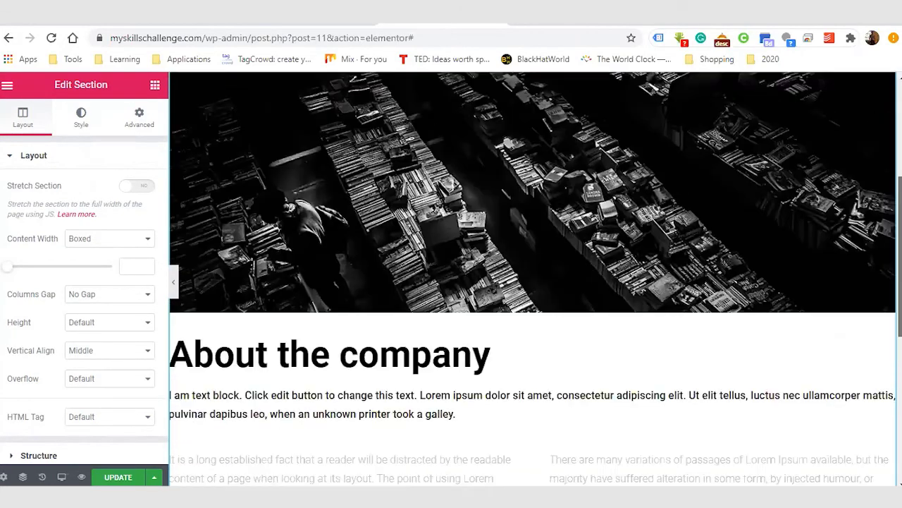
scroll(856, 272, down, 1)
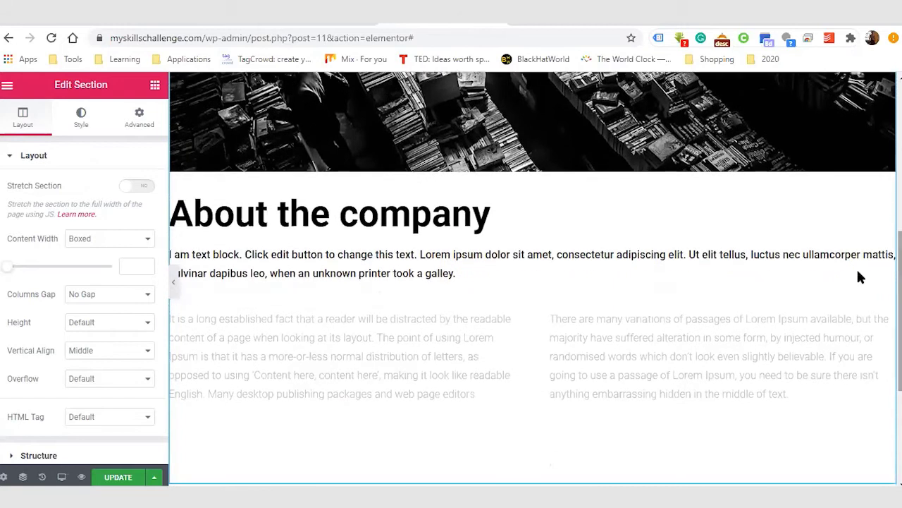
click(408, 204)
drag(86, 202, 38, 193)
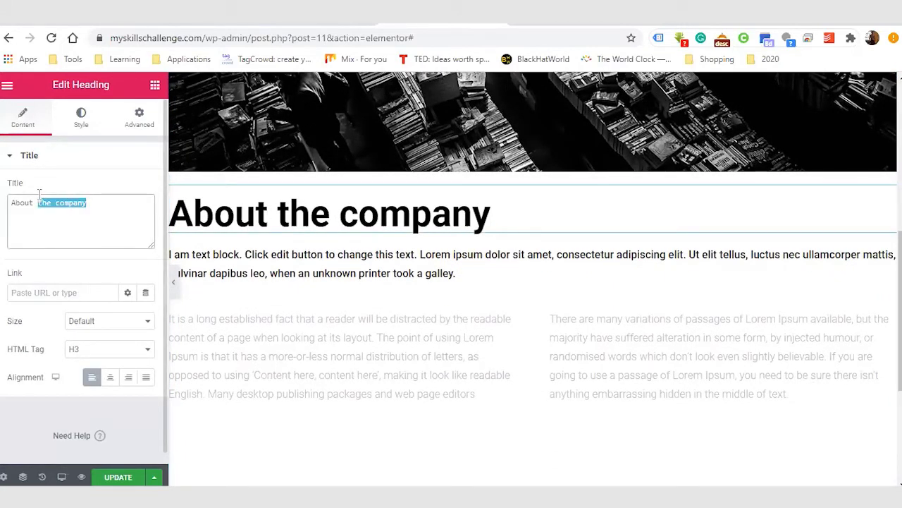
text(My Skills )
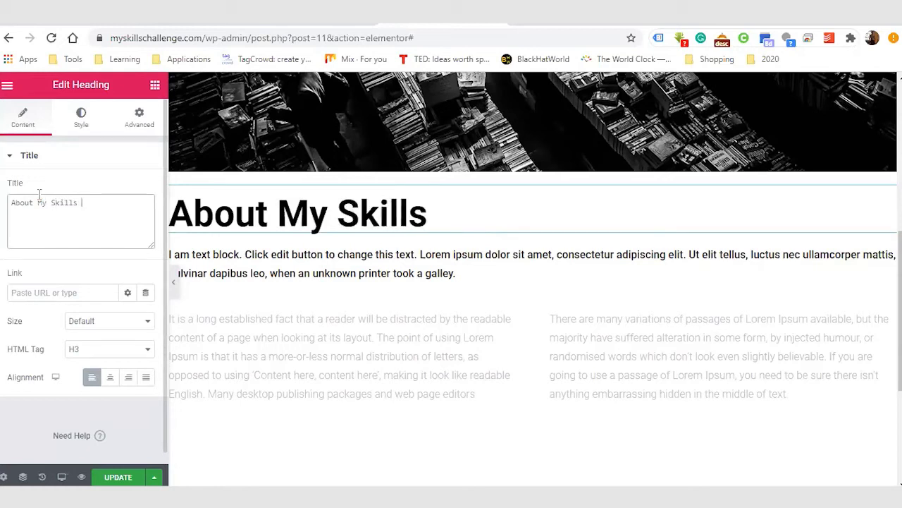
text(Challenge)
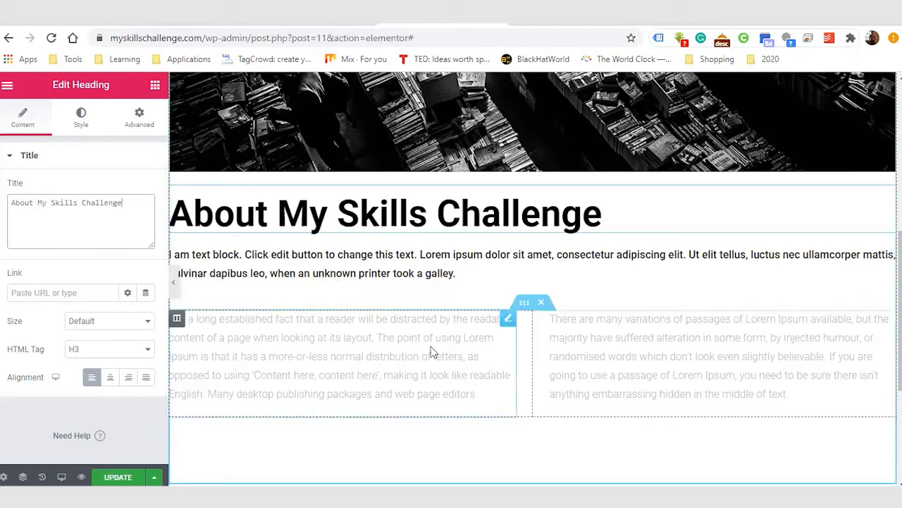
Step: Replace the placeholder paragraph under the heading with the company description starting "My Skill challenge is a daily challenge market place"
click(425, 275)
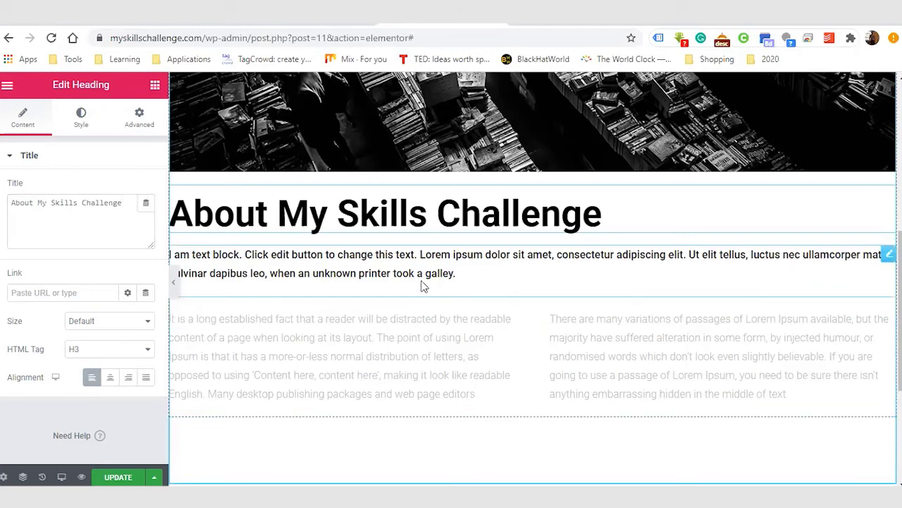
triple_click(110, 346)
key(BackSpace)
text(My Skill challenge is a daily challenge market place for individuals who want to improve their lives, elevate their game, and position for success. We offer improvement courses that are engaging, practical, and relevant for success. Most of our courses can be completed within 5 – 30 days. Whether you choose to learn a digital skill or enhance your expertise in art, science, or business, this online daily challenge platform will help you gain all the valuable knowledge you need to fulfill your purpose.)
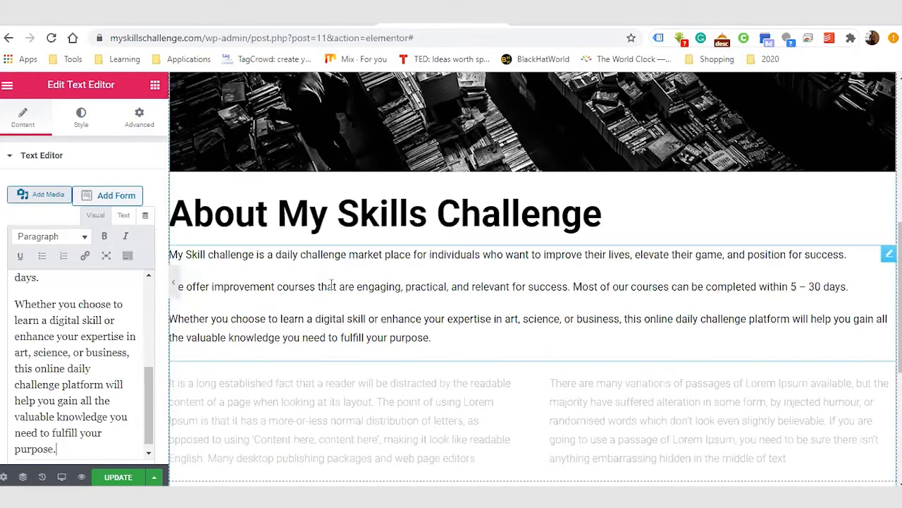
Step: Replace the left column's placeholder text with the same three-paragraph description starting "My Skill challenge is a daily challenge market place"
scroll(331, 285, down, 1)
click(270, 342)
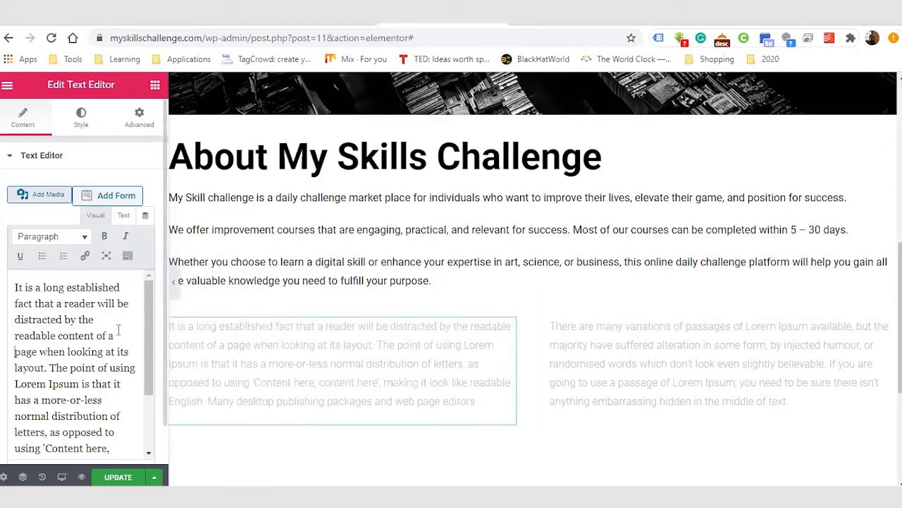
key(ctrl+a)
key(BackSpace)
text(My Skill challenge is a daily challenge market place for individuals who want to improve their lives, elevate their game, and position for success. We offer improvement courses that are engaging, practical, and relevant for success. Most of our courses can be completed within 5 – 30 days. Whether you choose to learn a digital skill or enhance your expertise in art, science, or business, this online daily challenge platform will help you gain all the valuable knowledge you need to fulfill your purpose.)
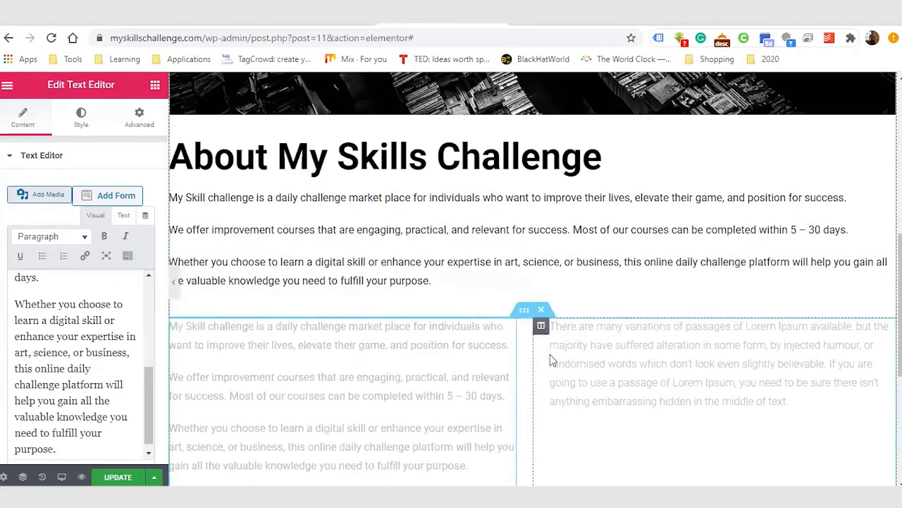
Step: Look over the edited About section, from the book-market photo to the two text columns
scroll(817, 278, up, 3)
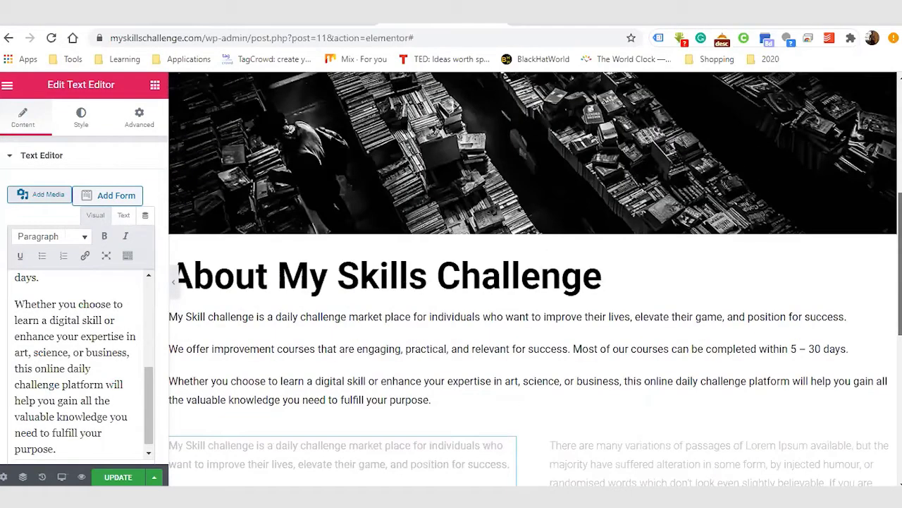
scroll(816, 278, down, 3)
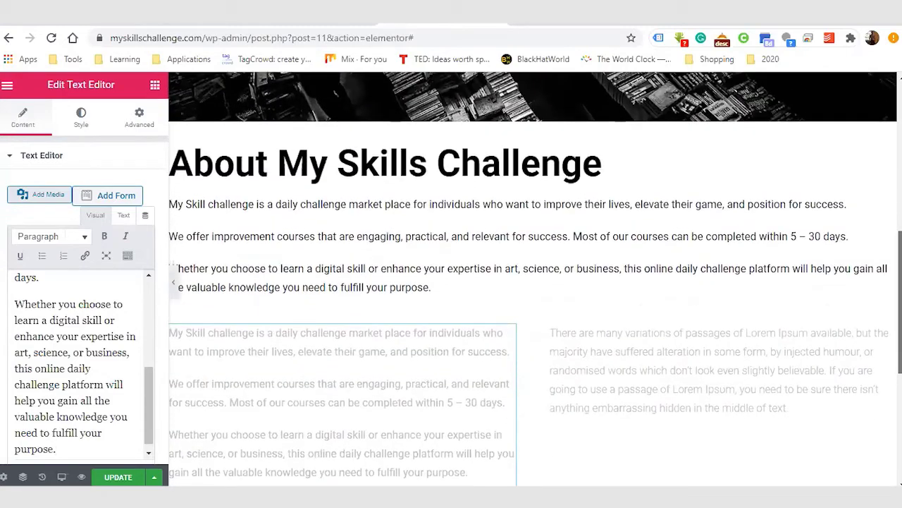
scroll(535, 278, down, 1)
scroll(535, 278, up, 5)
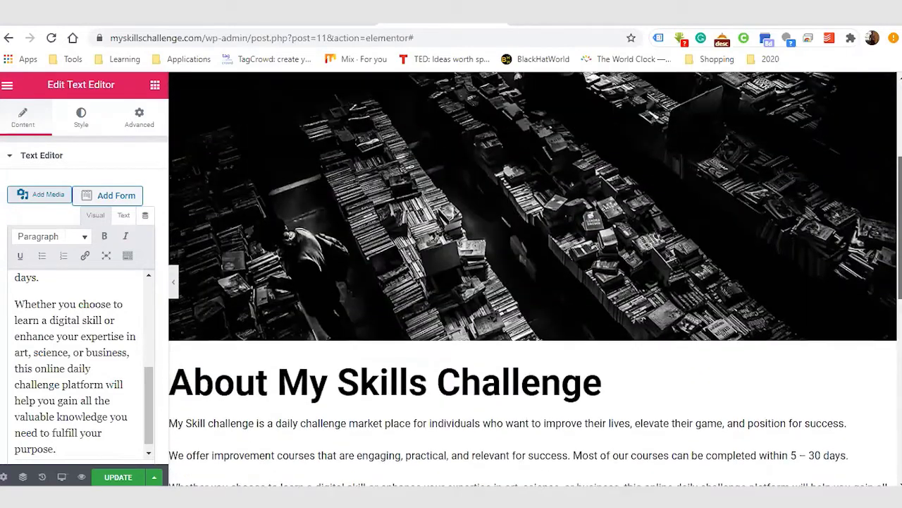
scroll(535, 278, down, 1)
scroll(535, 278, down, 3)
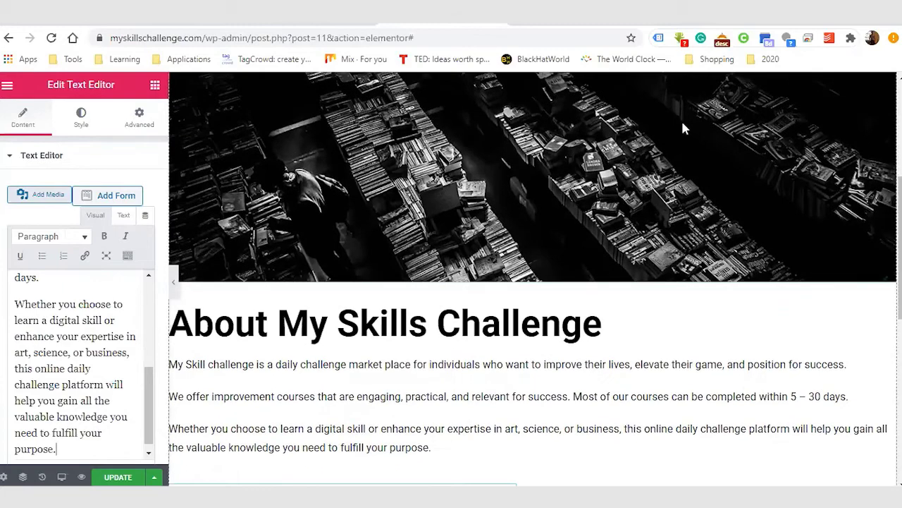
Step: Delete the Lorem Ipsum text block in the second column below the full-width About text
scroll(535, 278, up, 2)
scroll(636, 269, up, 3)
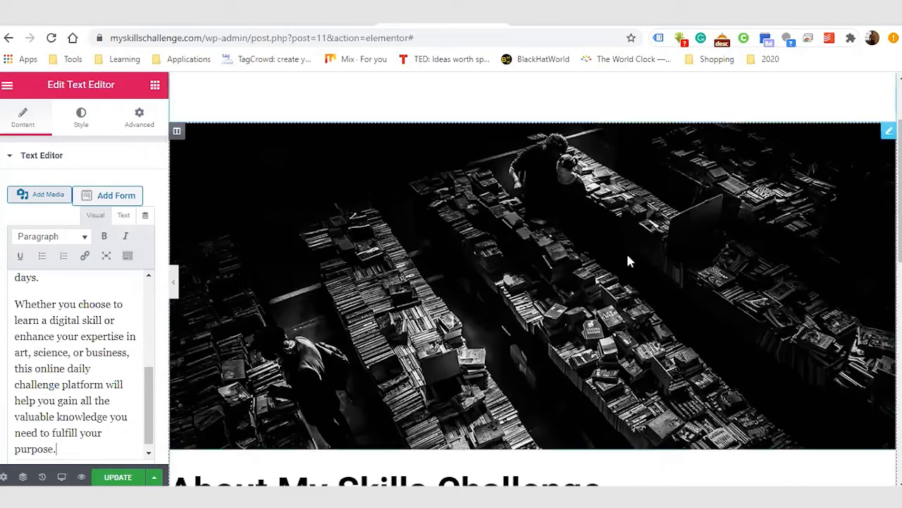
click(626, 251)
scroll(535, 278, down, 8)
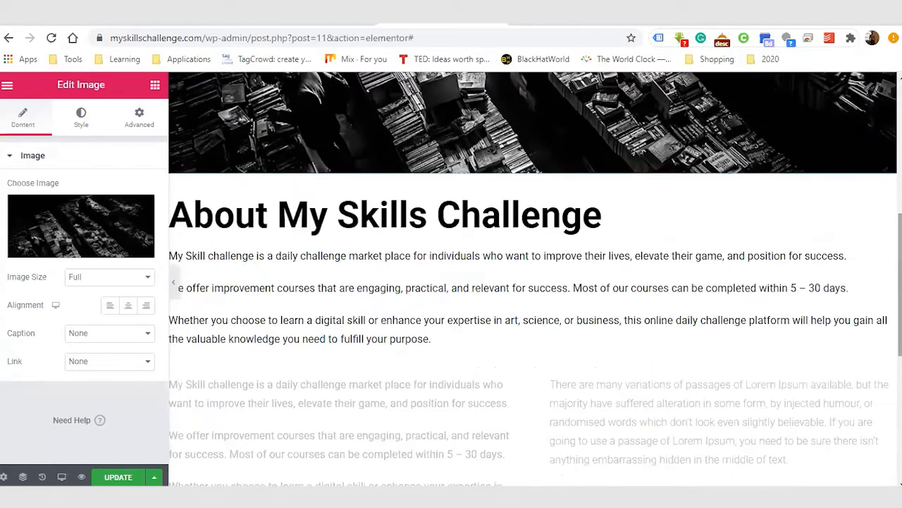
scroll(500, 276, down, 1)
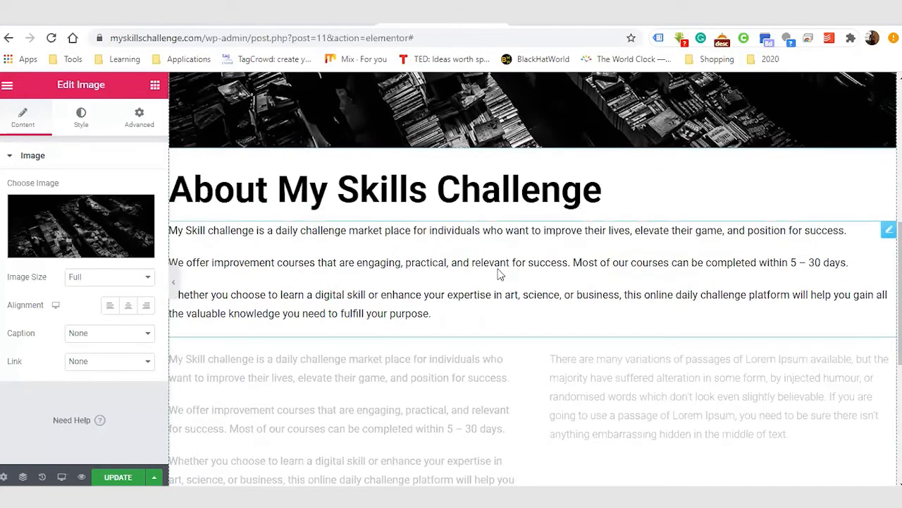
click(467, 265)
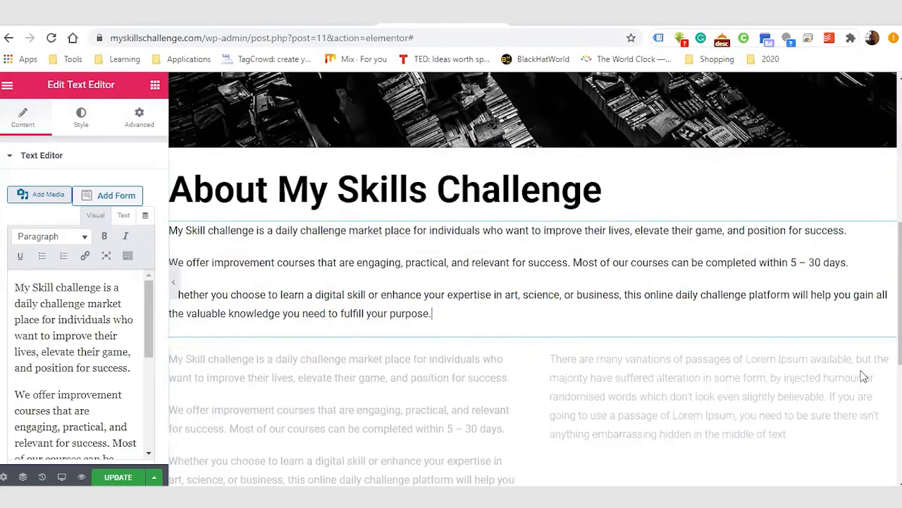
click(558, 374)
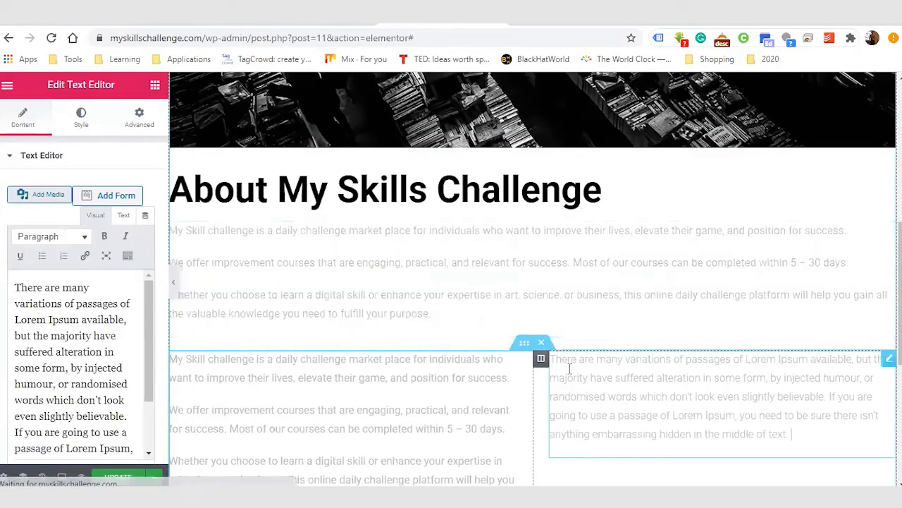
right_click(571, 373)
click(600, 477)
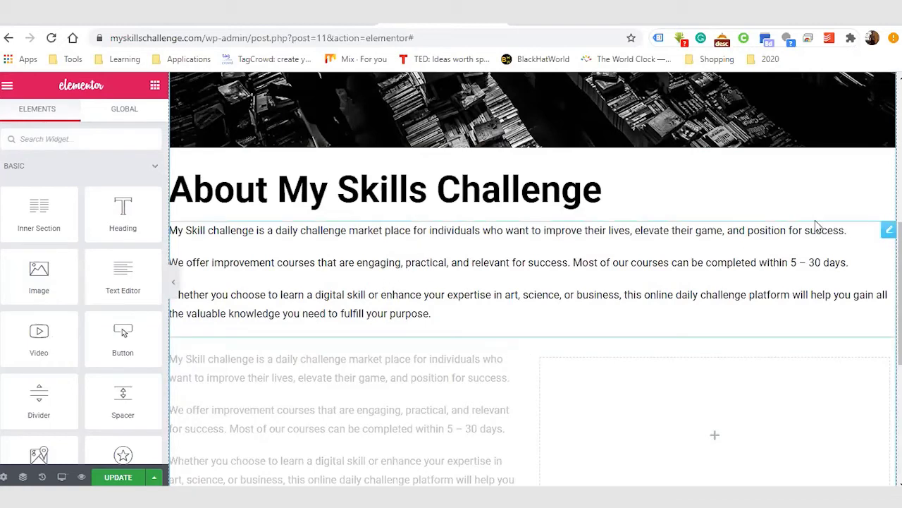
Step: Move the full-width About text into the empty column and swap the two columns so it comes first
click(810, 244)
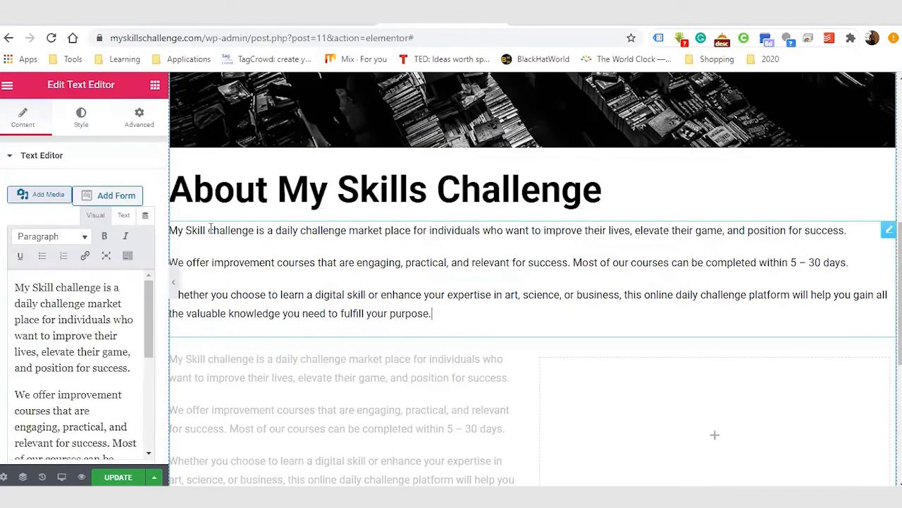
drag(889, 230, 589, 266)
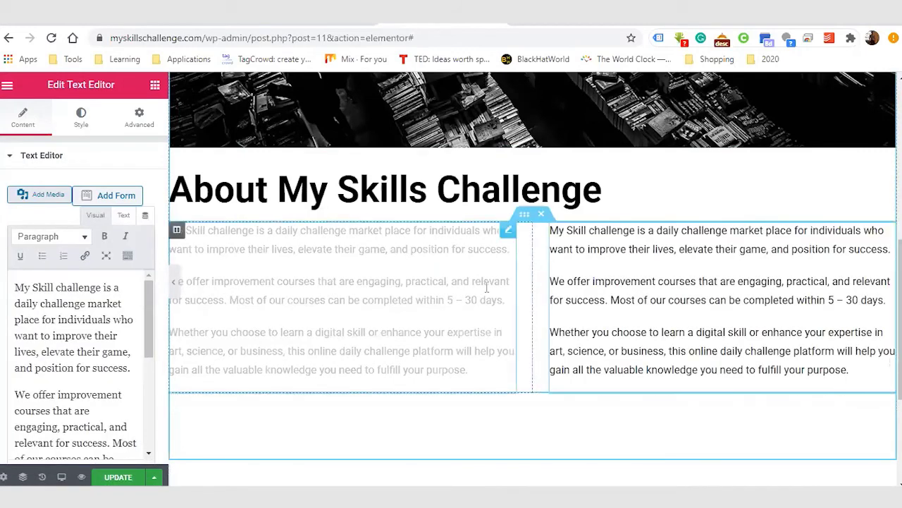
drag(177, 231, 613, 267)
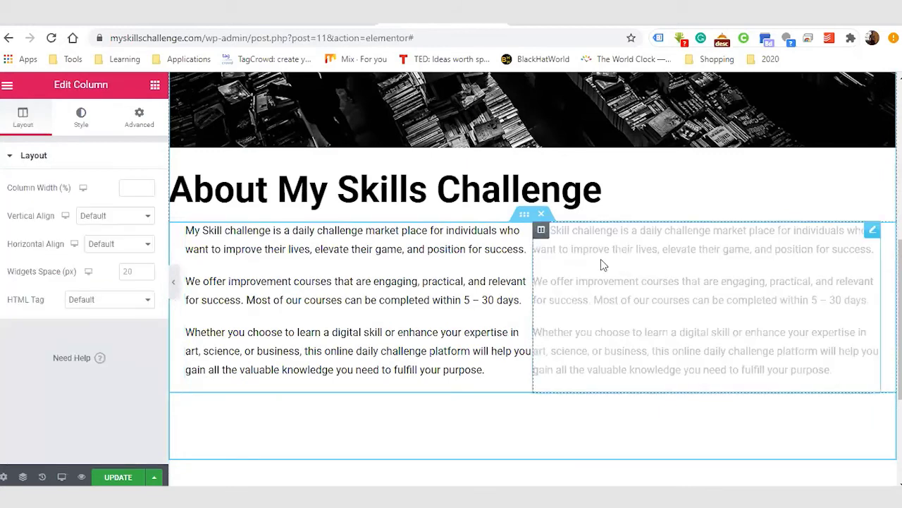
Step: Correct "market place" to "marketplace" in the first column's About text
click(471, 277)
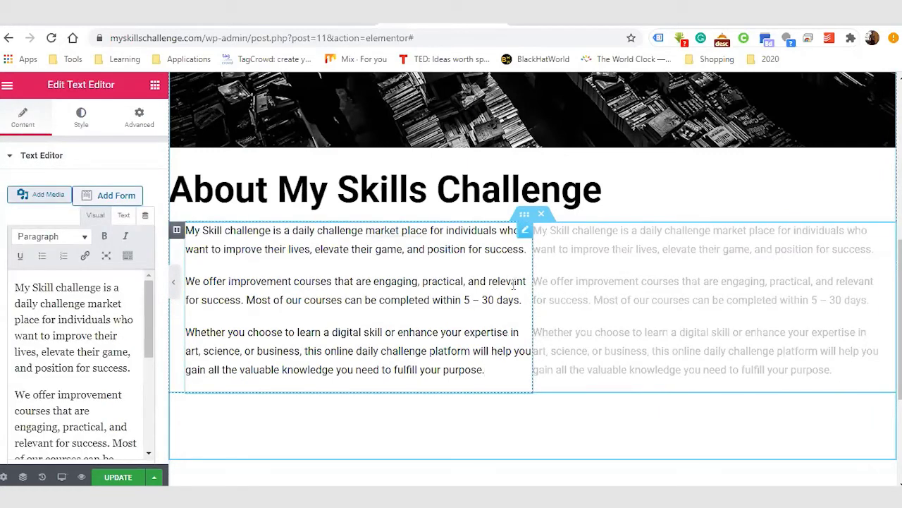
scroll(535, 239, up, 1)
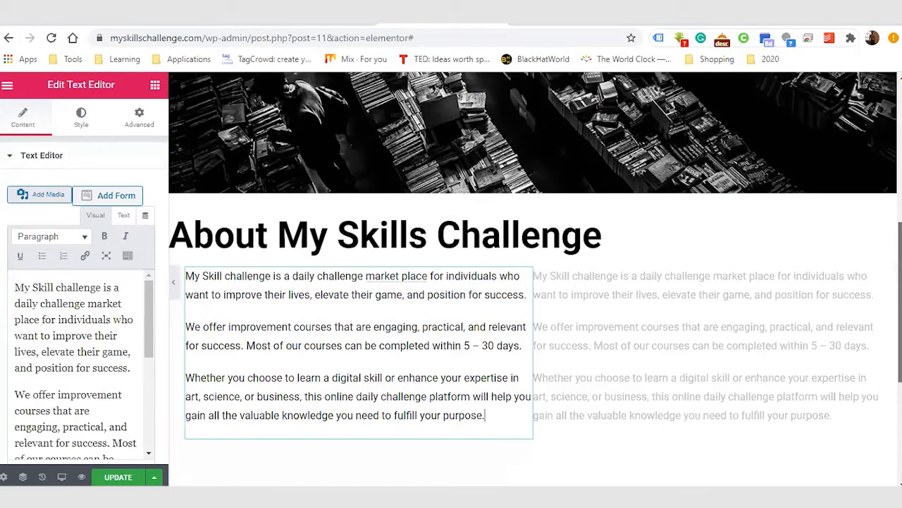
scroll(361, 232, down, 1)
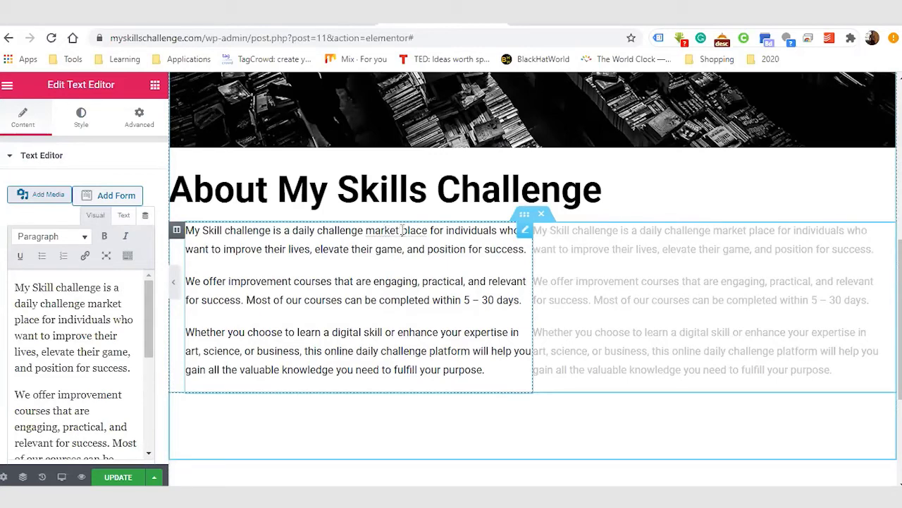
click(403, 230)
key(BackSpace)
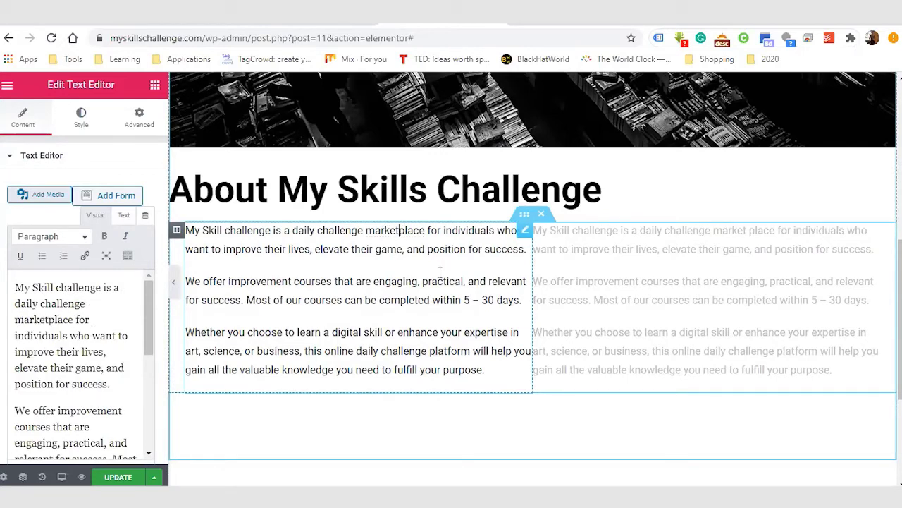
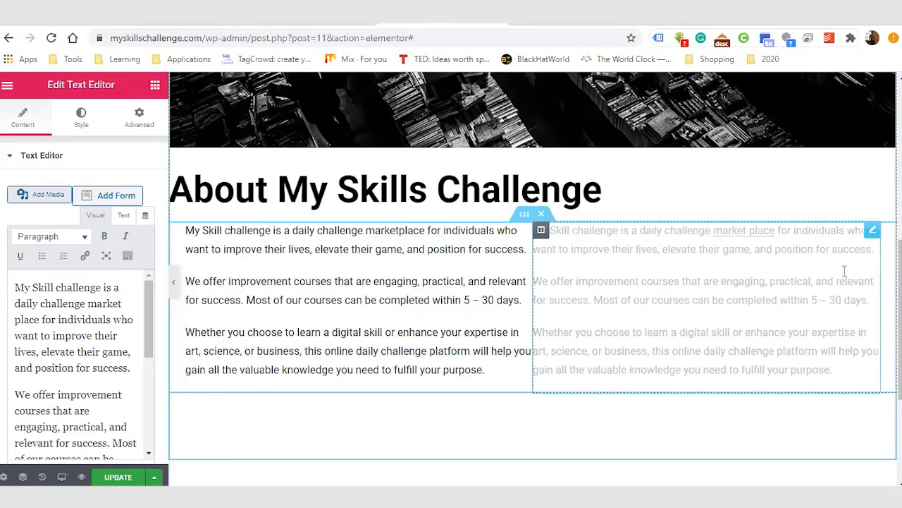
Step: Add an Image widget above the grey duplicate text in the second column and delete that duplicate text
click(154, 87)
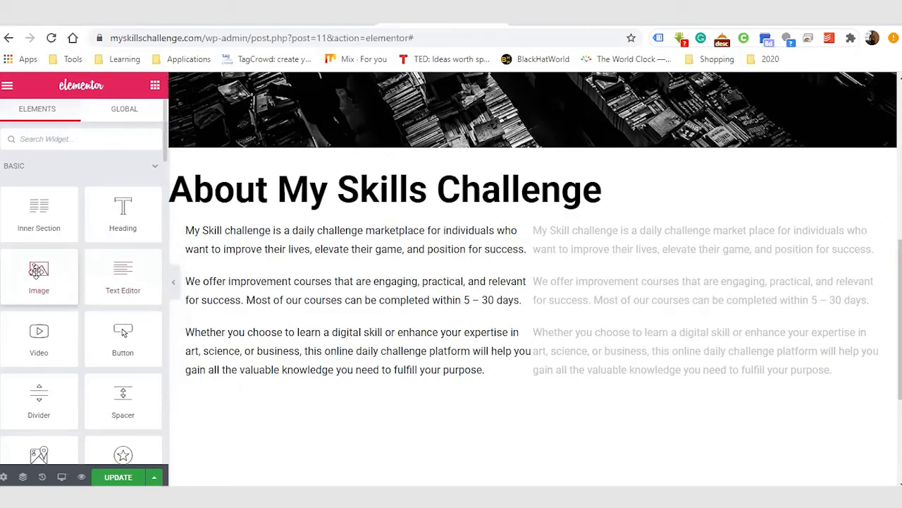
drag(674, 319, 676, 321)
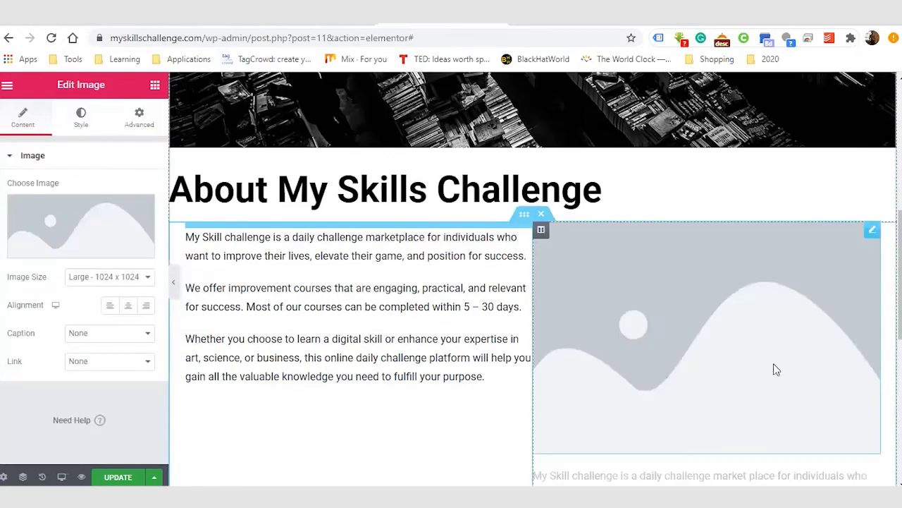
click(748, 470)
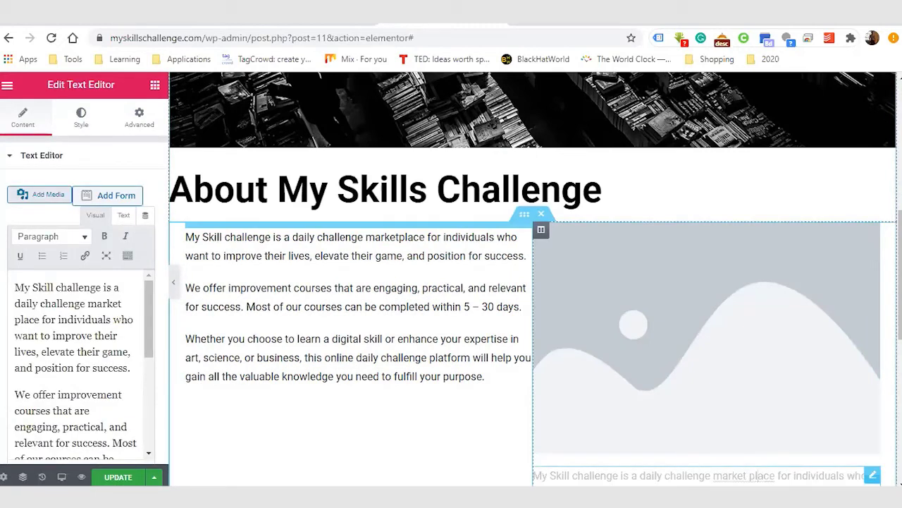
right_click(757, 475)
click(788, 477)
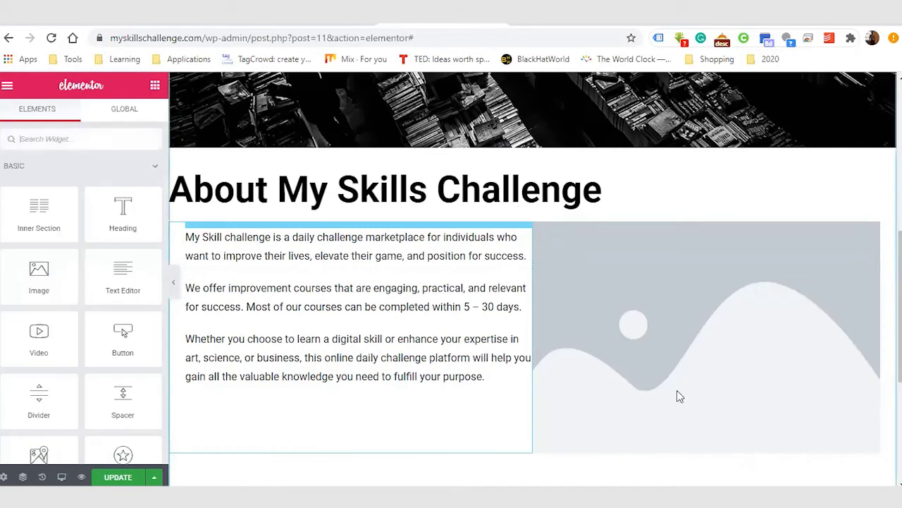
Step: Replace the image placeholder with the media library illustration of three people holding a light bulb on a blue circle
click(633, 340)
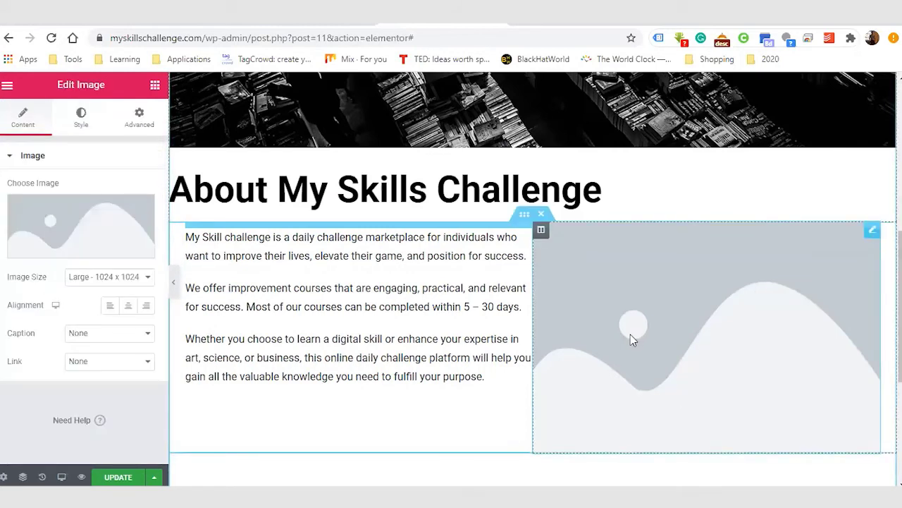
click(73, 250)
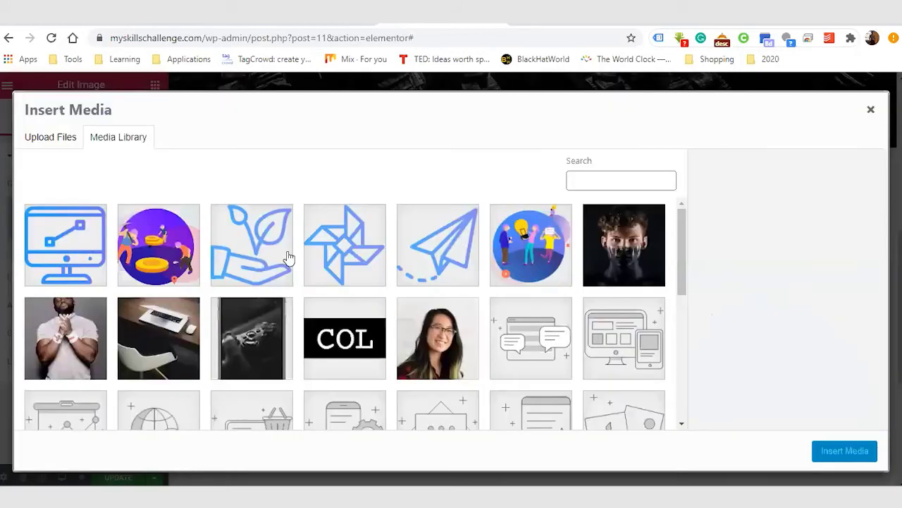
drag(678, 232, 675, 303)
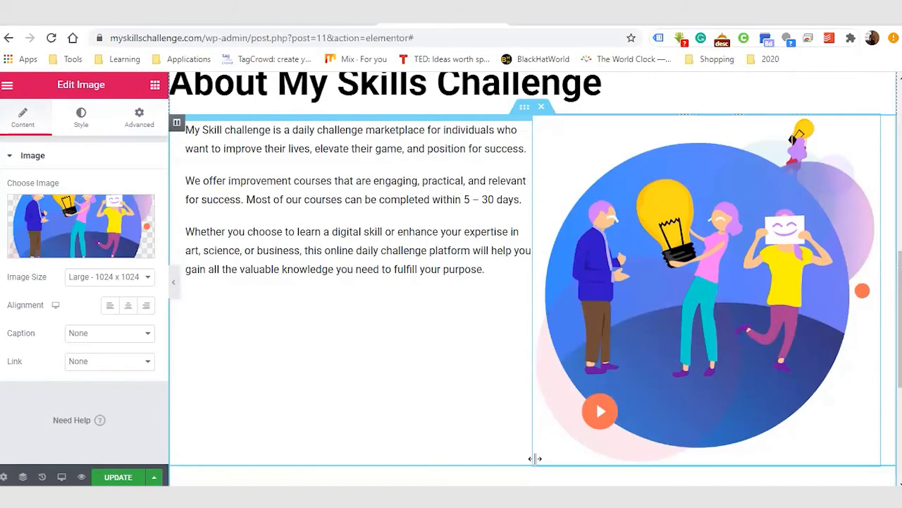
Step: Widen the text column beside the illustration and set the illustration's image size to Medium - 300 x 300
drag(534, 460, 612, 282)
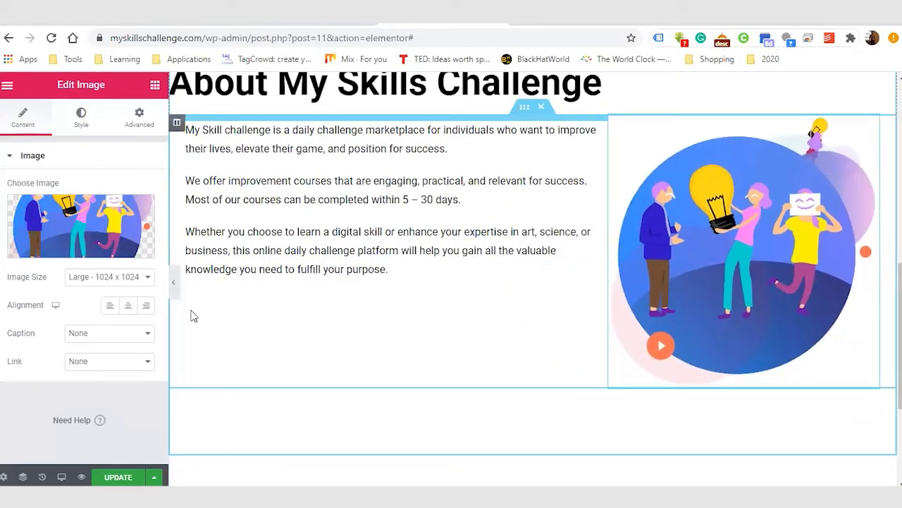
click(141, 279)
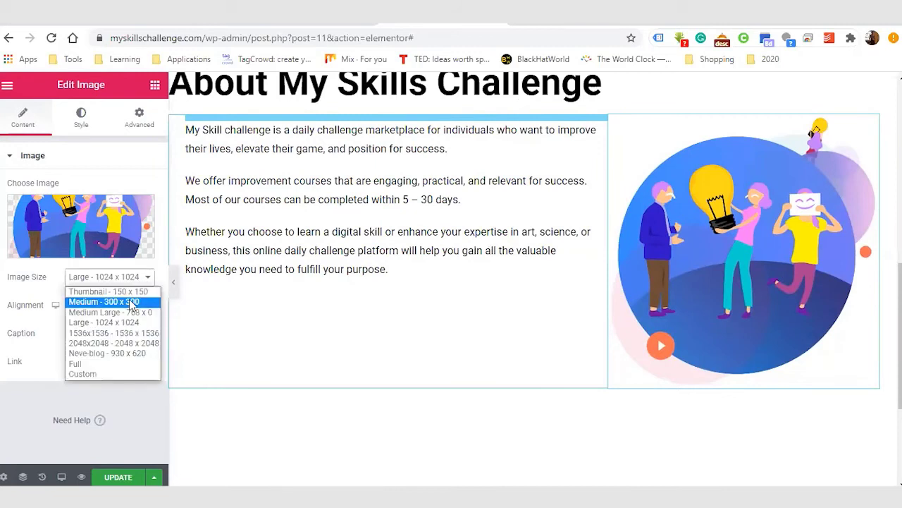
click(131, 302)
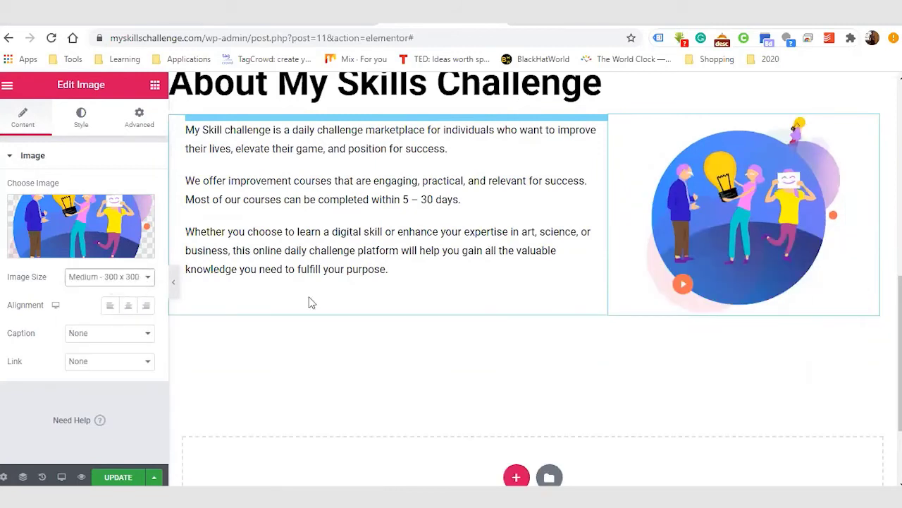
scroll(534, 279, up, 2)
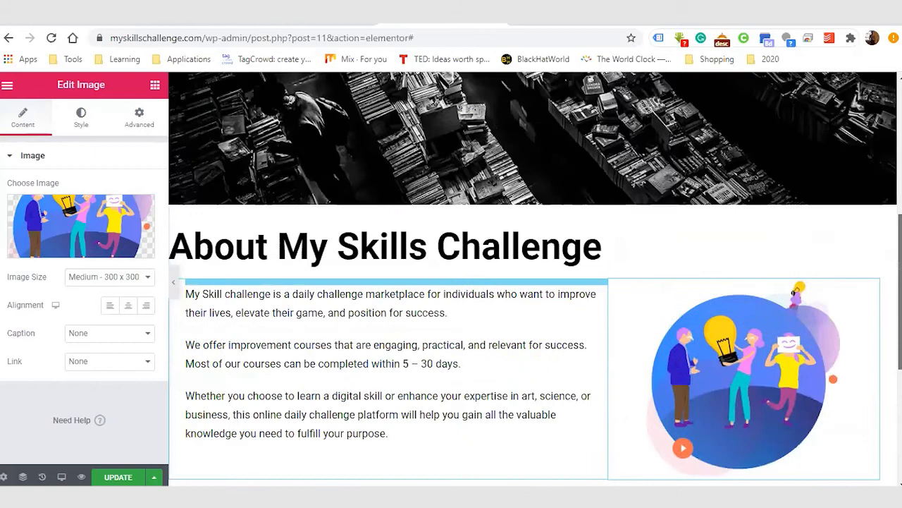
scroll(536, 279, down, 1)
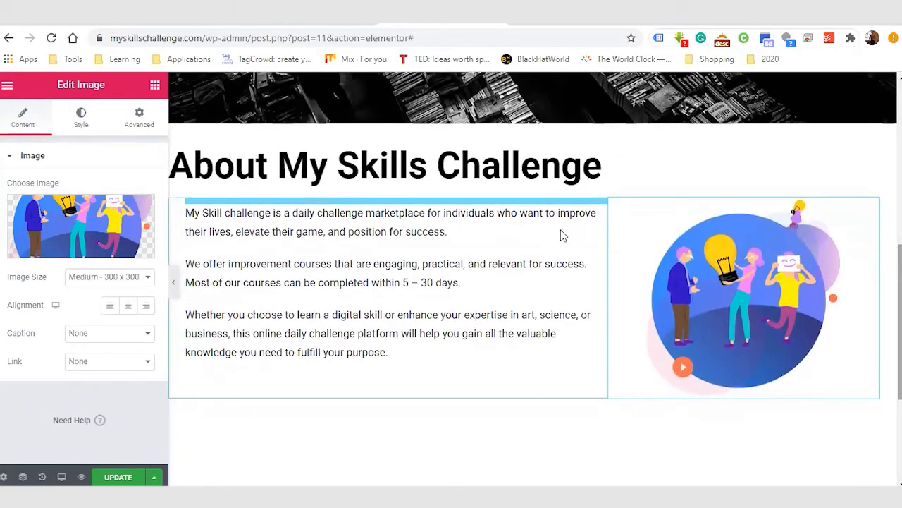
Step: Add a Button widget below the About text, center it and set its size to Medium
click(154, 88)
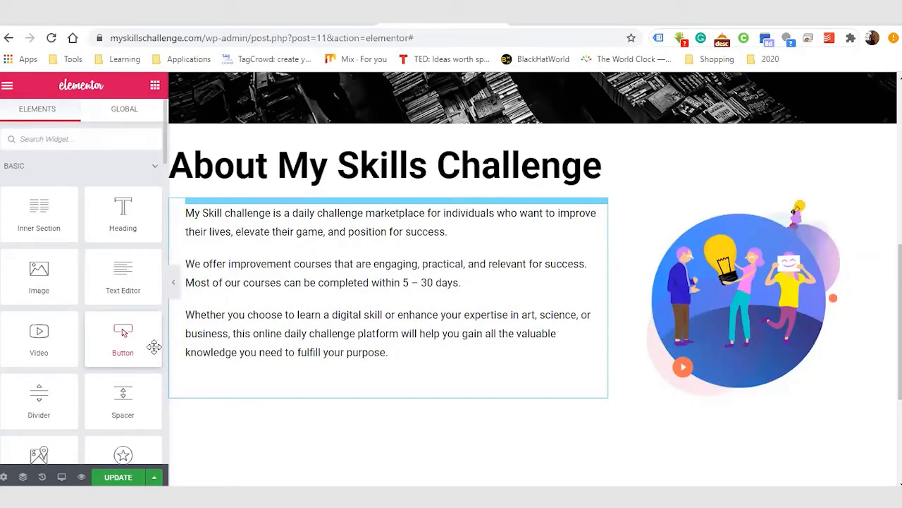
drag(154, 346, 356, 362)
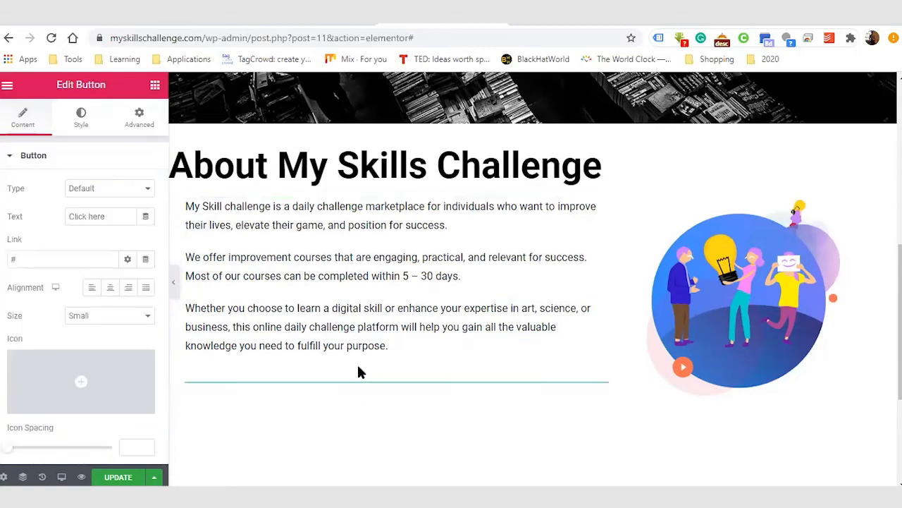
click(110, 289)
click(140, 317)
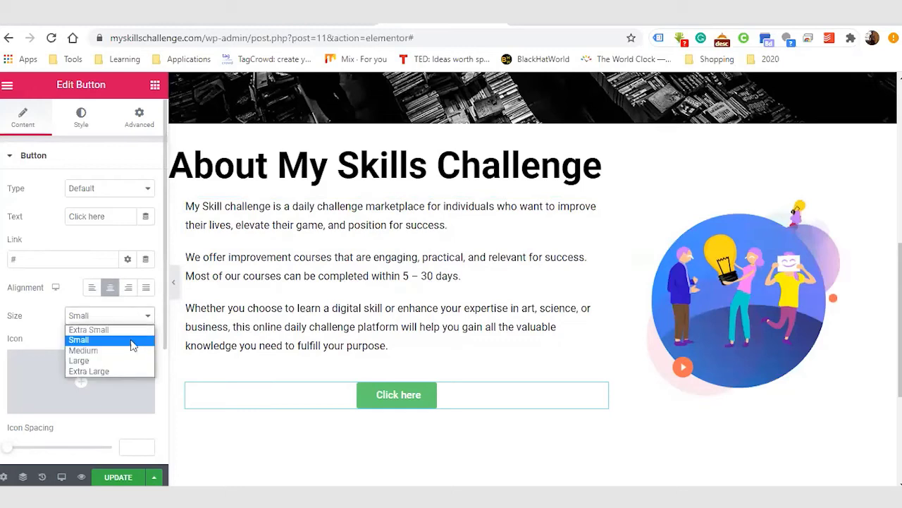
click(131, 349)
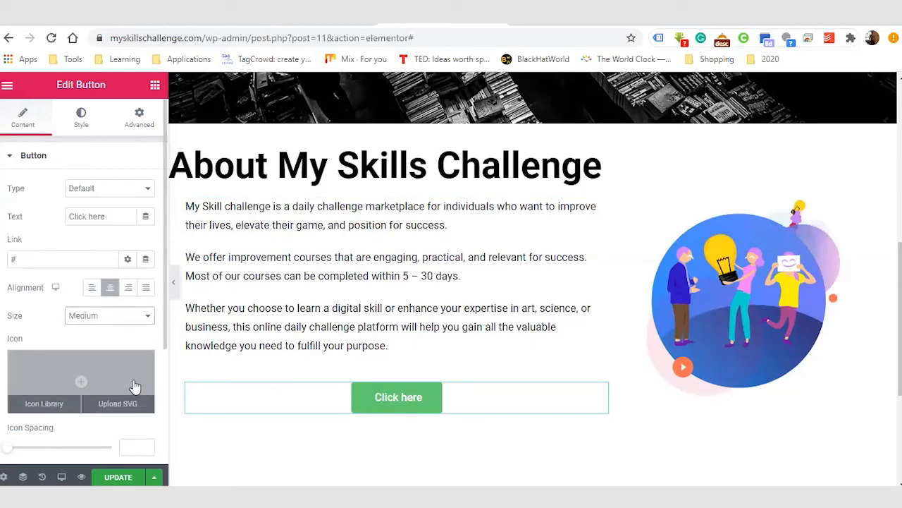
Step: Link the button below the About text to the site's Take a Challenge page
scroll(163, 354, down, 1)
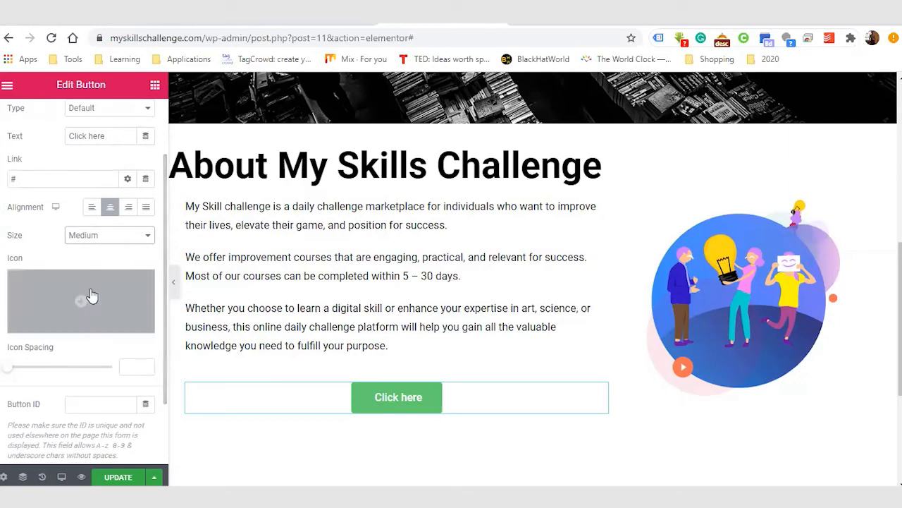
click(51, 178)
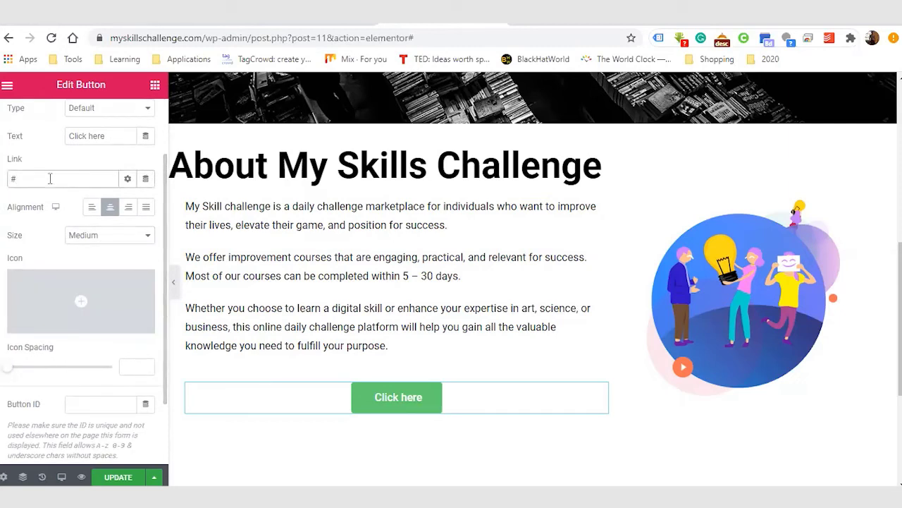
key(BackSpace)
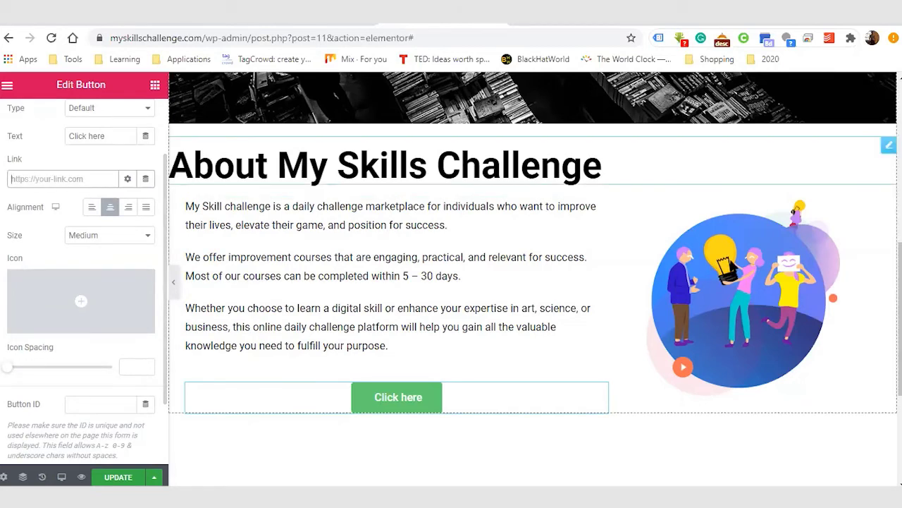
scroll(536, 282, up, 2)
scroll(536, 282, down, 1)
scroll(533, 282, up, 1)
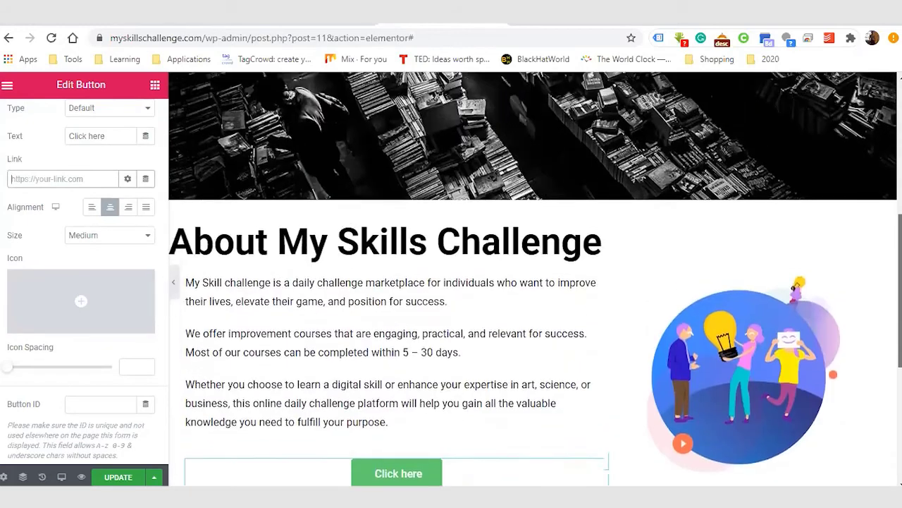
scroll(532, 282, up, 5)
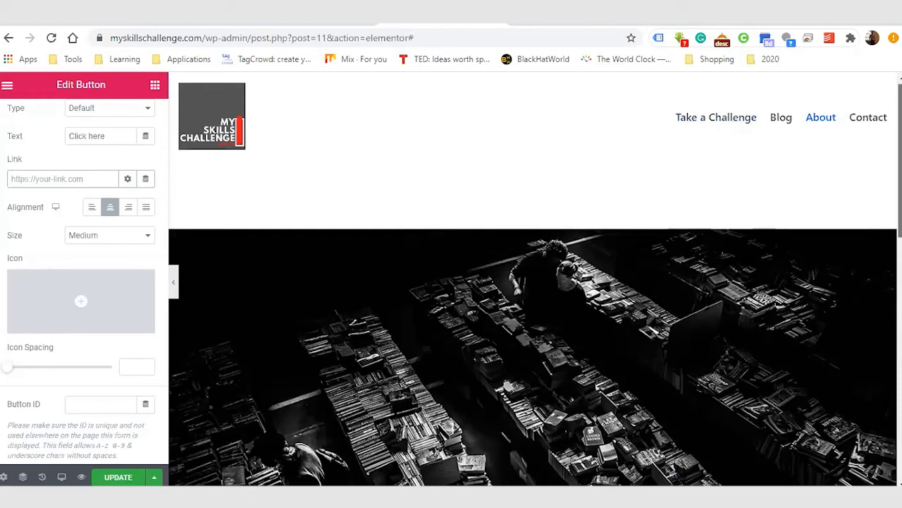
scroll(533, 282, down, 1)
scroll(219, 150, down, 2)
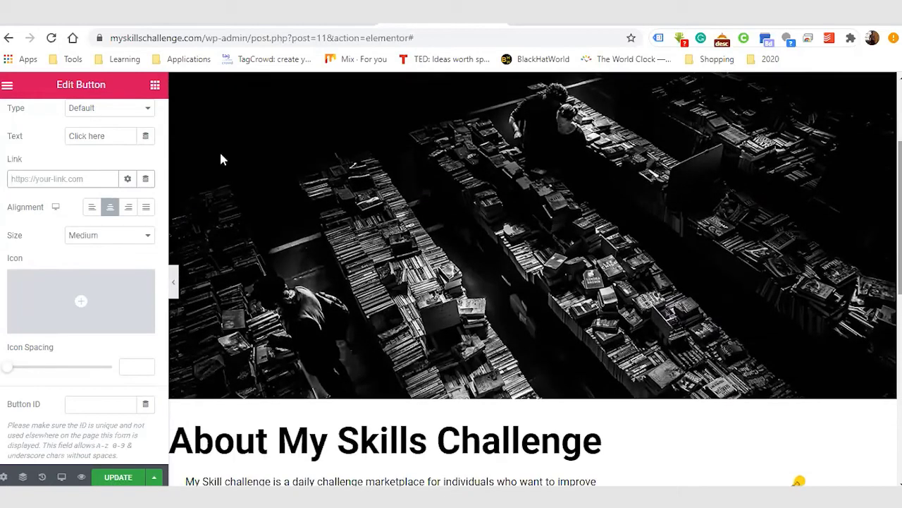
click(127, 179)
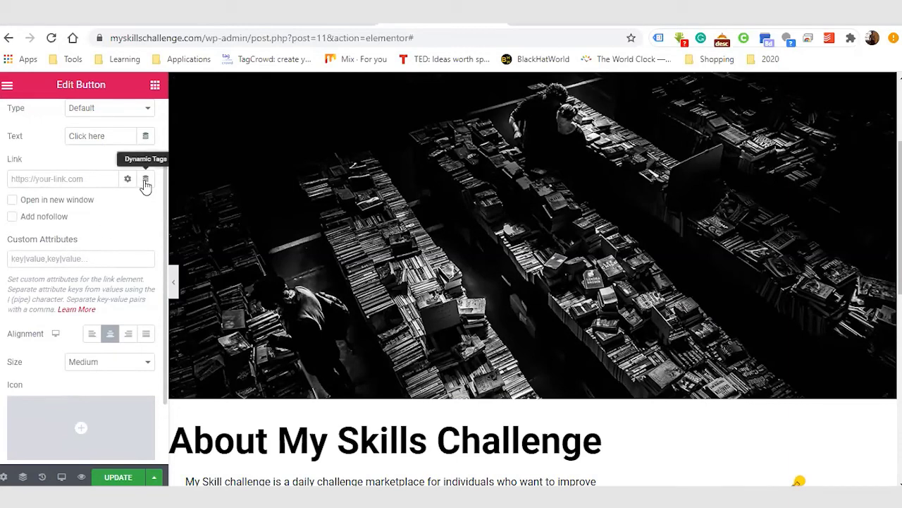
click(79, 179)
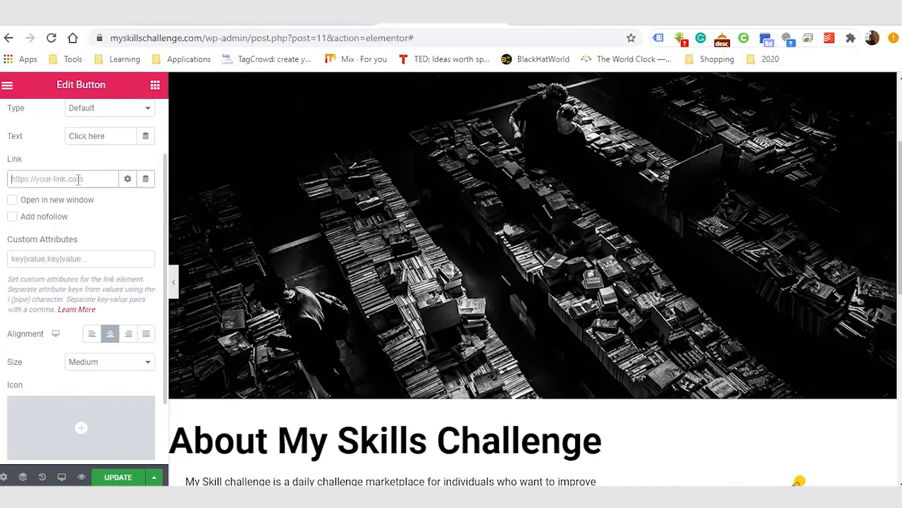
text(ta)
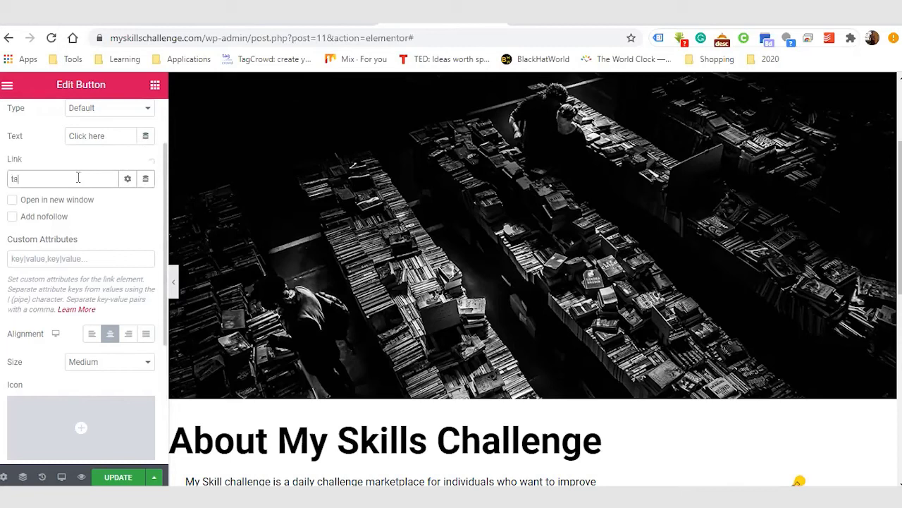
text(ke)
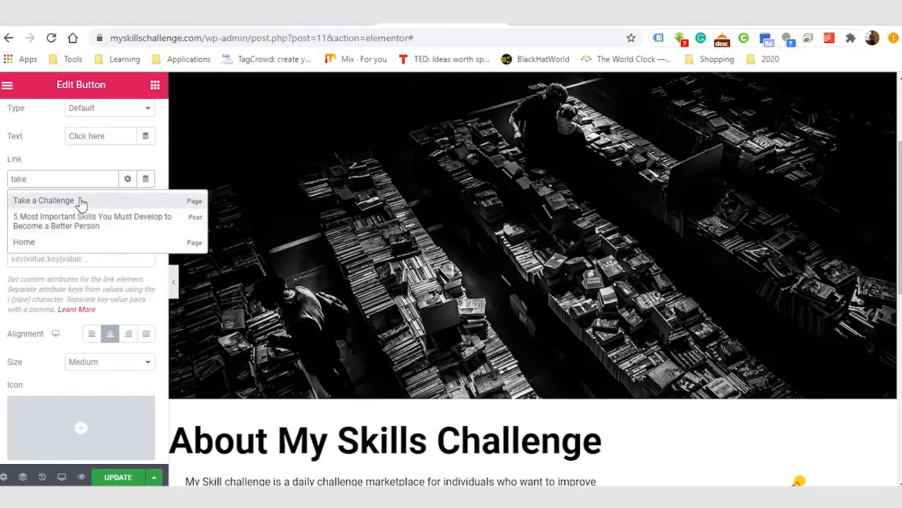
click(82, 202)
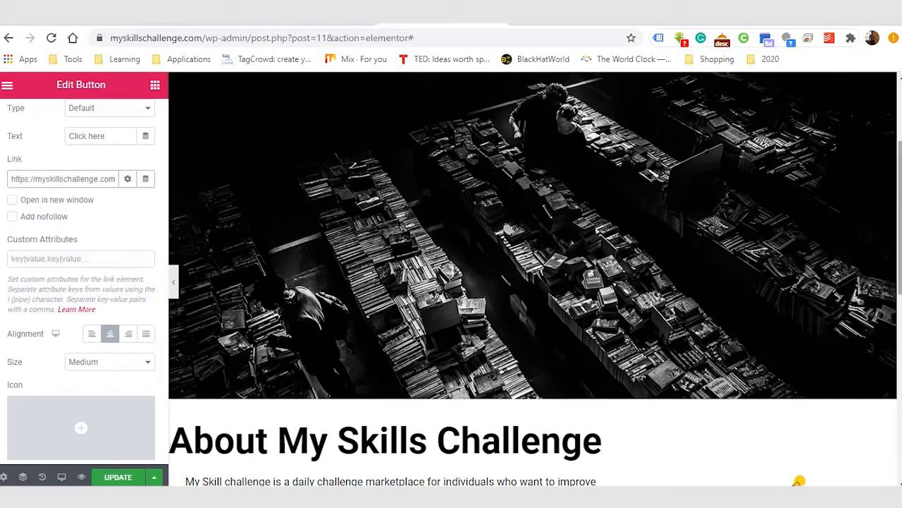
Step: Look over the About section with its text, illustration and Click here button
scroll(600, 391, down, 3)
scroll(536, 279, down, 1)
scroll(536, 279, up, 2)
scroll(536, 278, down, 1)
scroll(536, 279, up, 2)
scroll(536, 279, up, 1)
scroll(536, 278, down, 1)
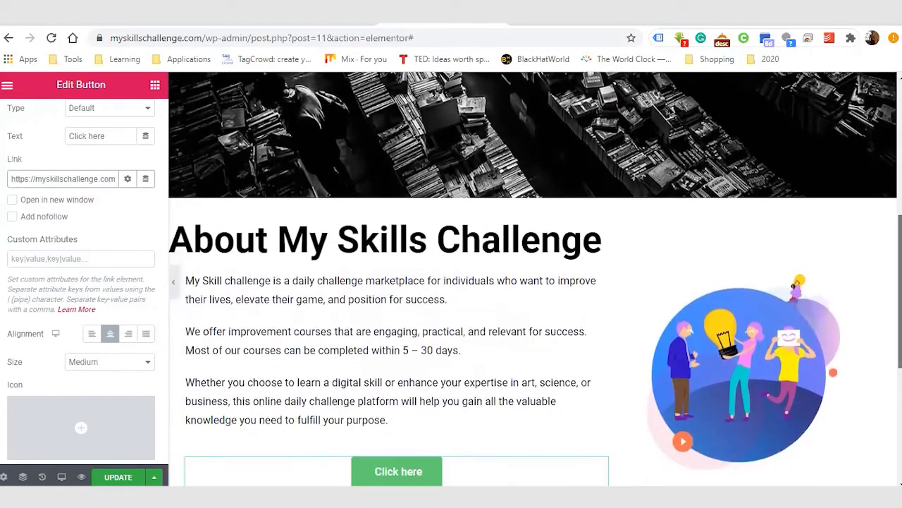
scroll(536, 279, up, 1)
scroll(535, 279, down, 1)
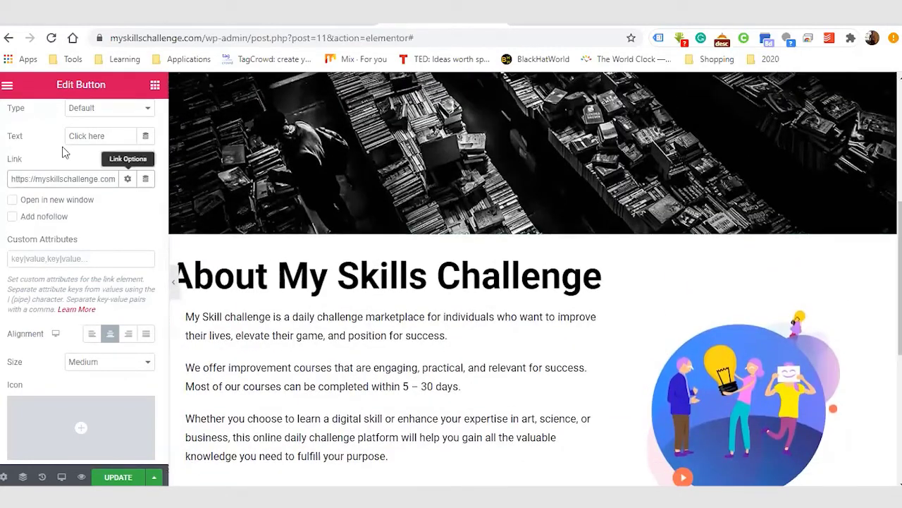
scroll(214, 235, up, 1)
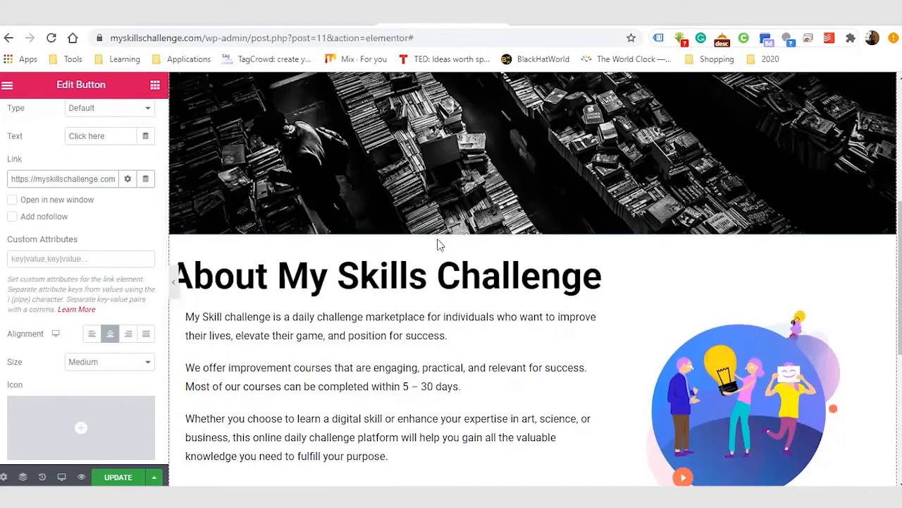
Step: Style the Click here button with a black #000000 background and a 28 px border radius on all corners
scroll(161, 264, down, 3)
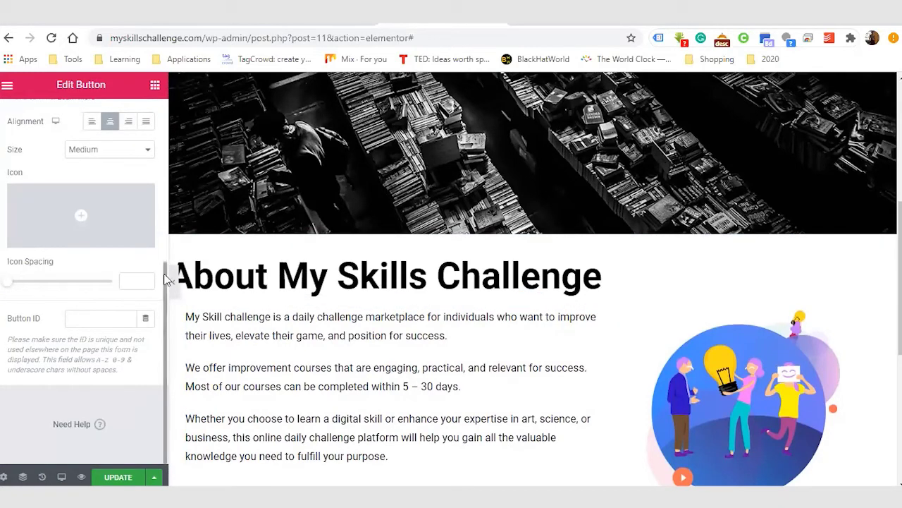
scroll(164, 279, up, 3)
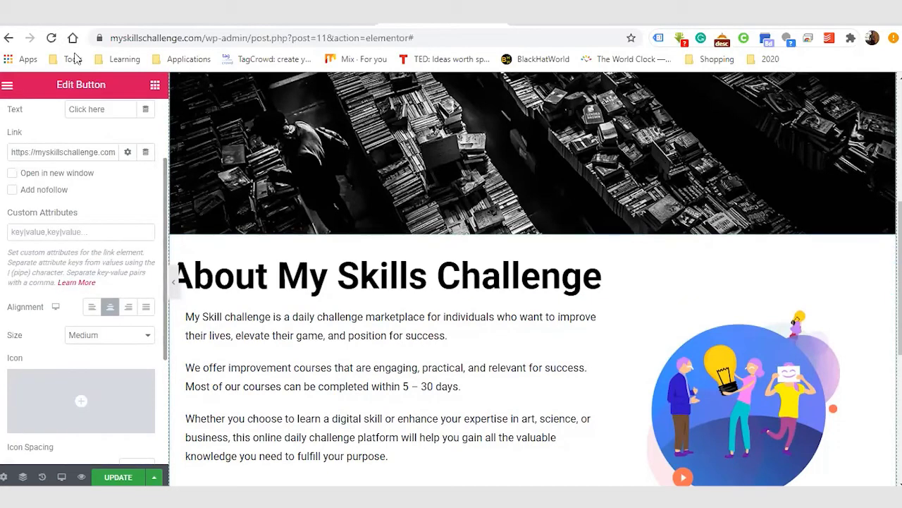
scroll(133, 137, up, 2)
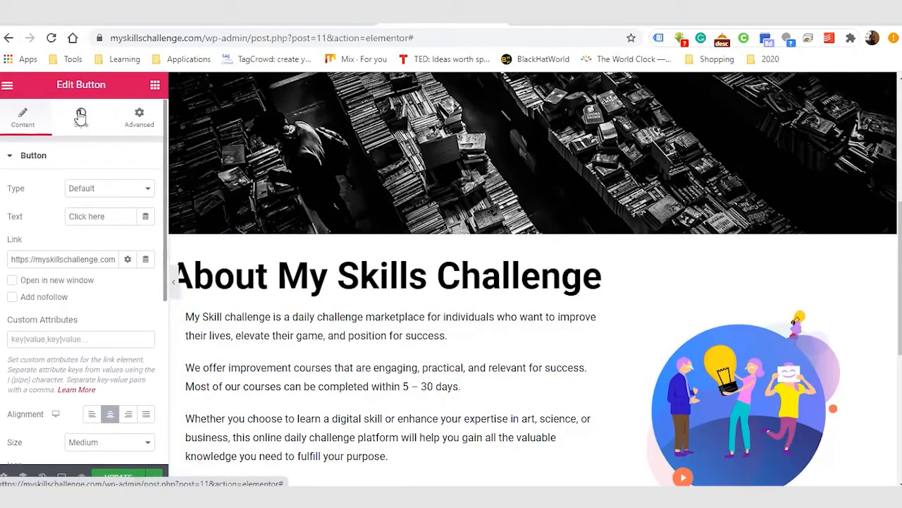
click(81, 117)
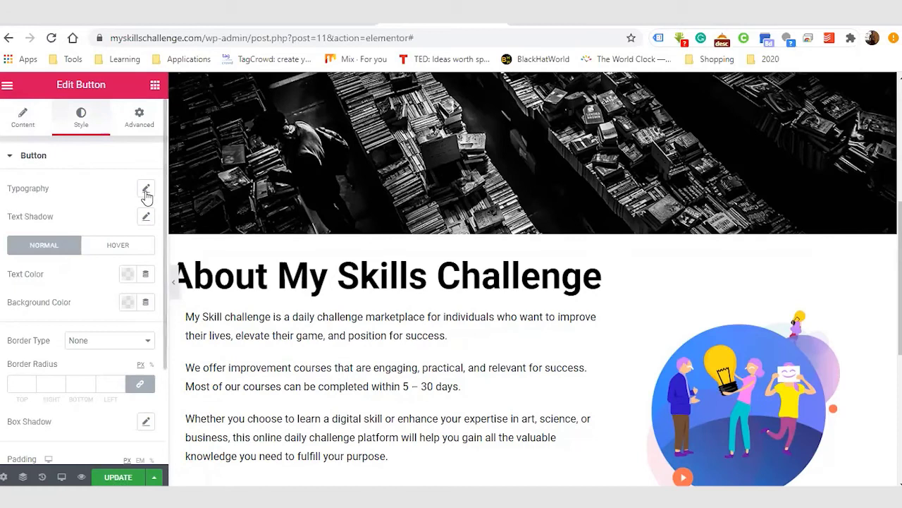
scroll(632, 321, down, 3)
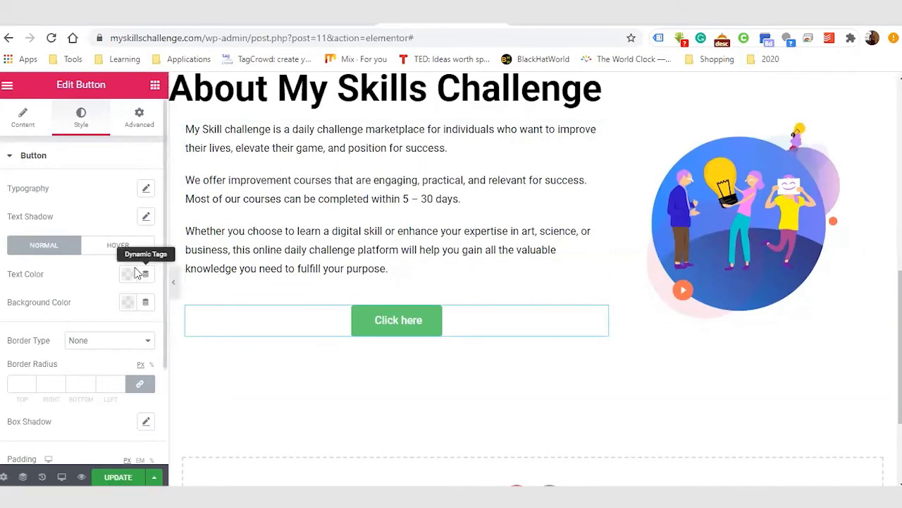
click(127, 302)
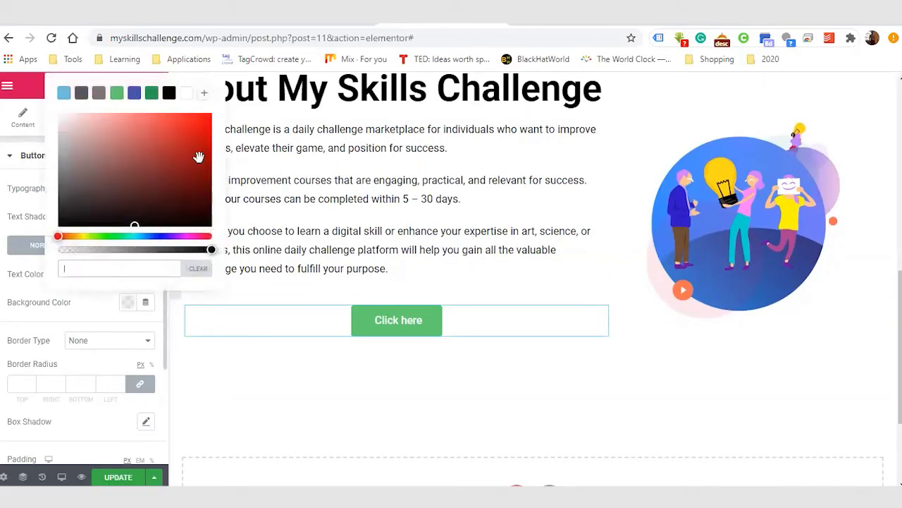
click(168, 94)
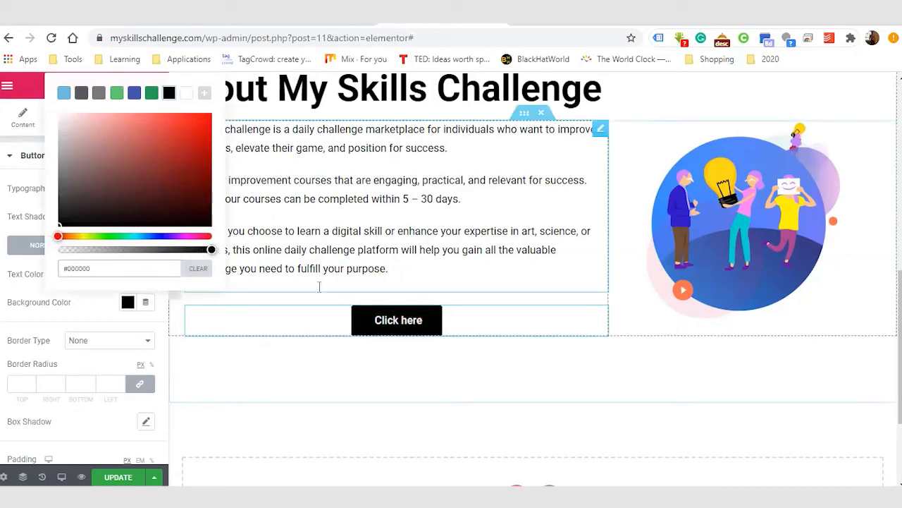
click(54, 325)
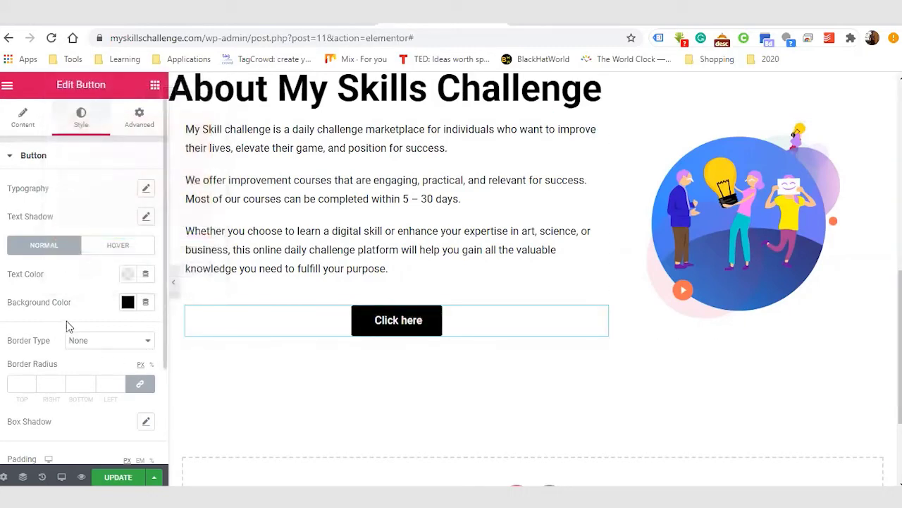
click(119, 381)
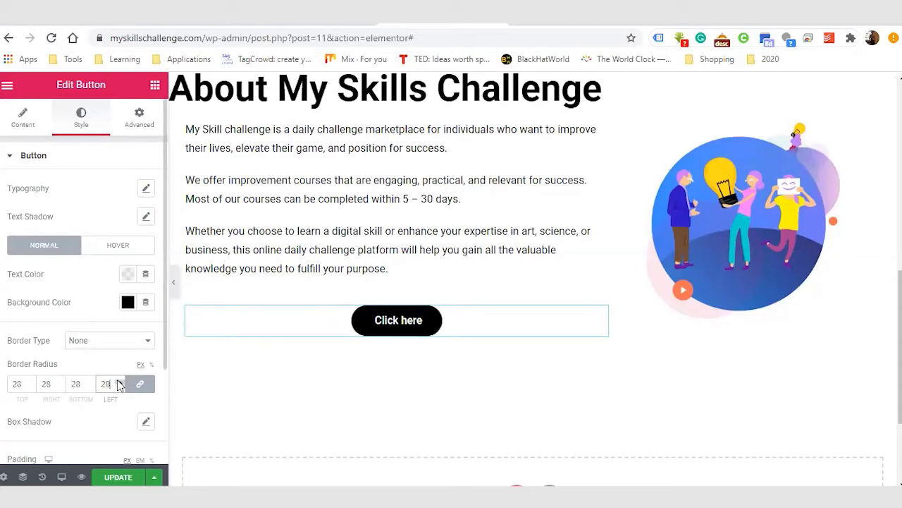
Step: Check the restyled button against the rest of the page, from the banner image down to the footer
click(526, 264)
scroll(830, 263, up, 3)
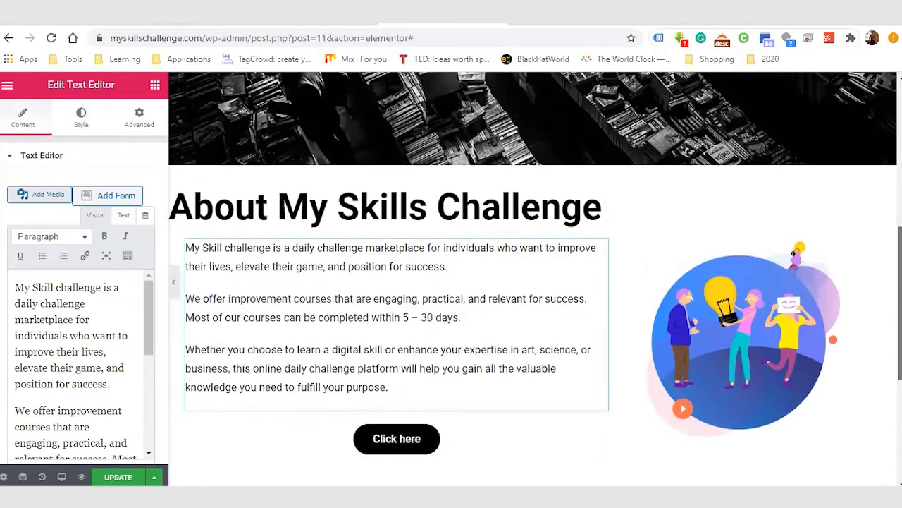
scroll(535, 278, down, 2)
scroll(535, 278, up, 2)
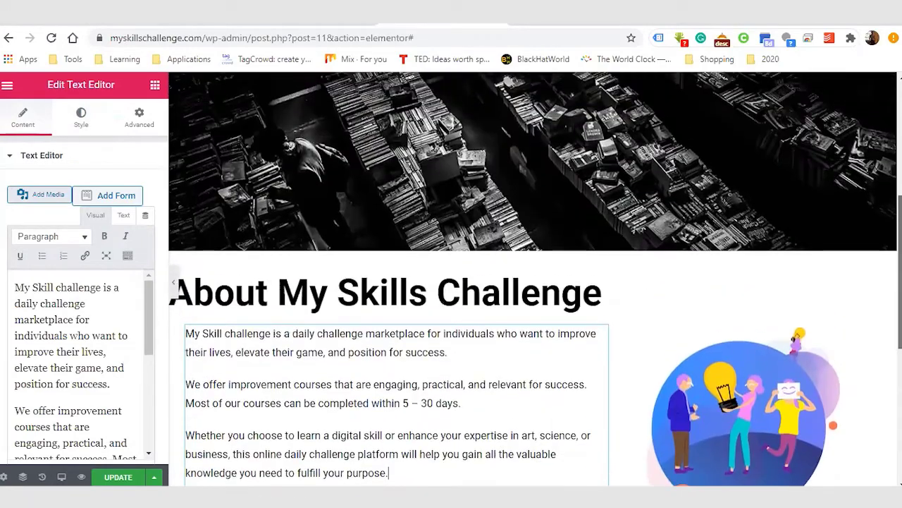
scroll(535, 278, up, 3)
scroll(535, 279, down, 6)
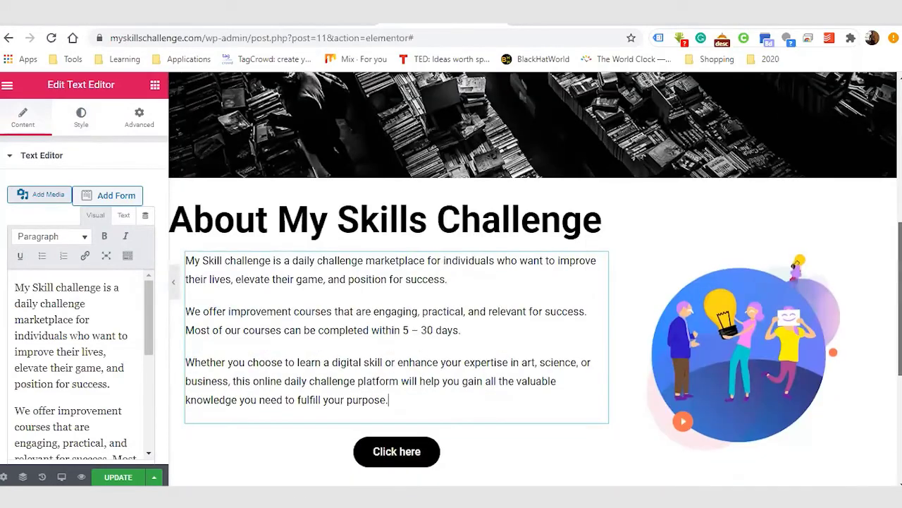
scroll(536, 278, down, 2)
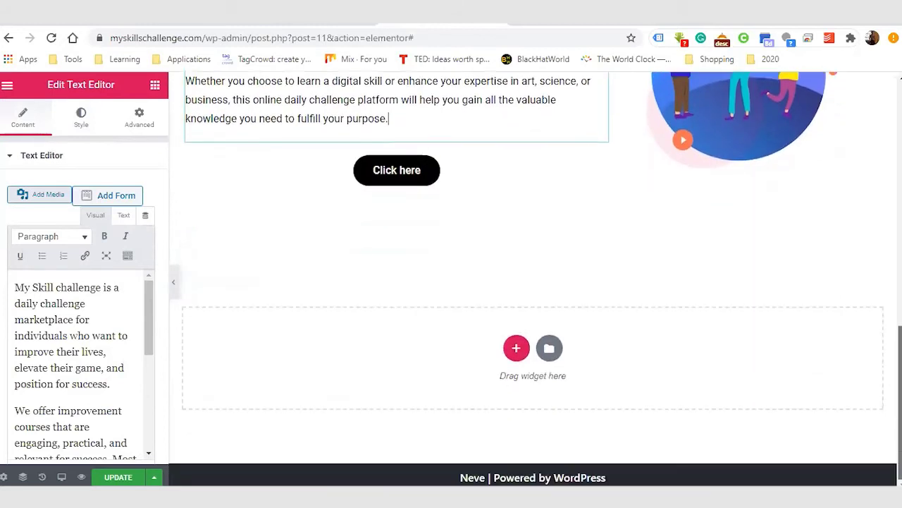
scroll(536, 278, down, 1)
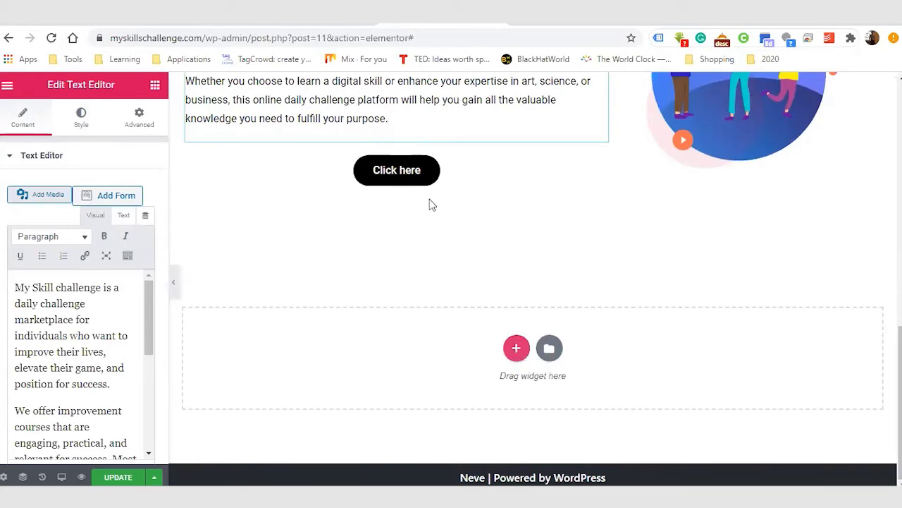
click(517, 348)
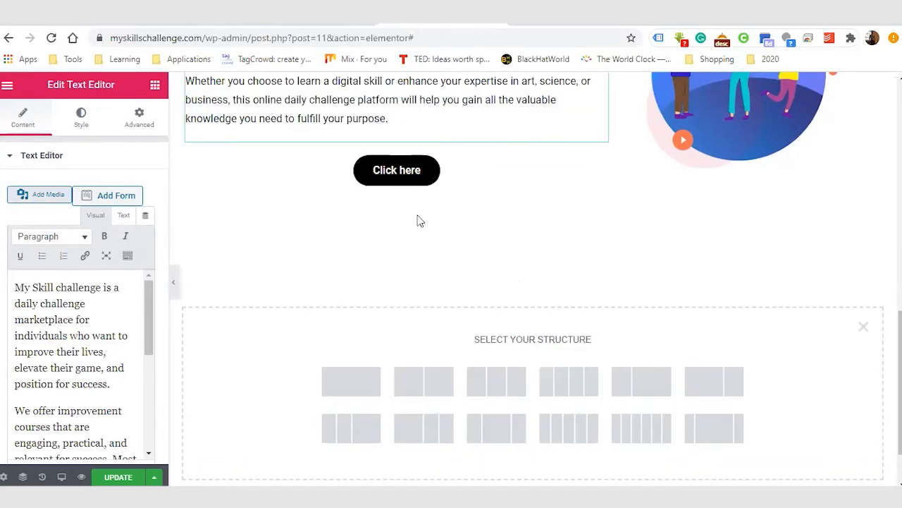
scroll(536, 282, down, 1)
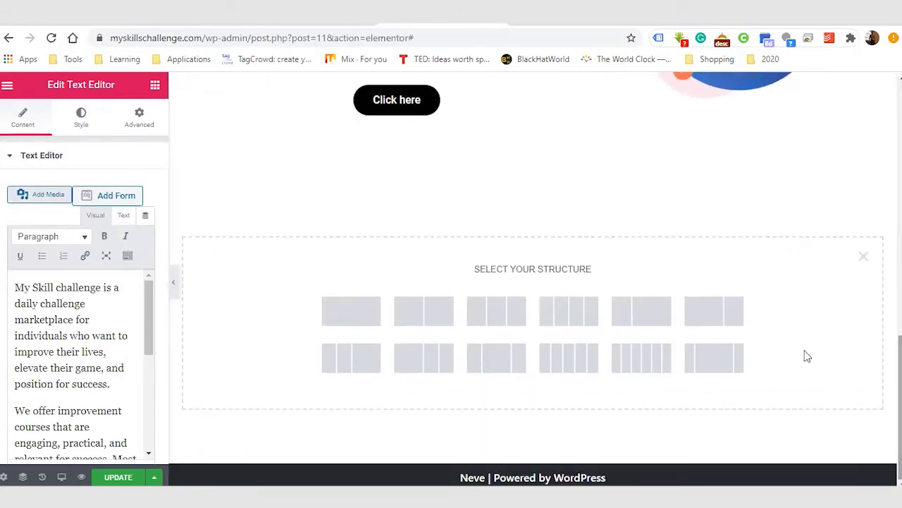
click(864, 257)
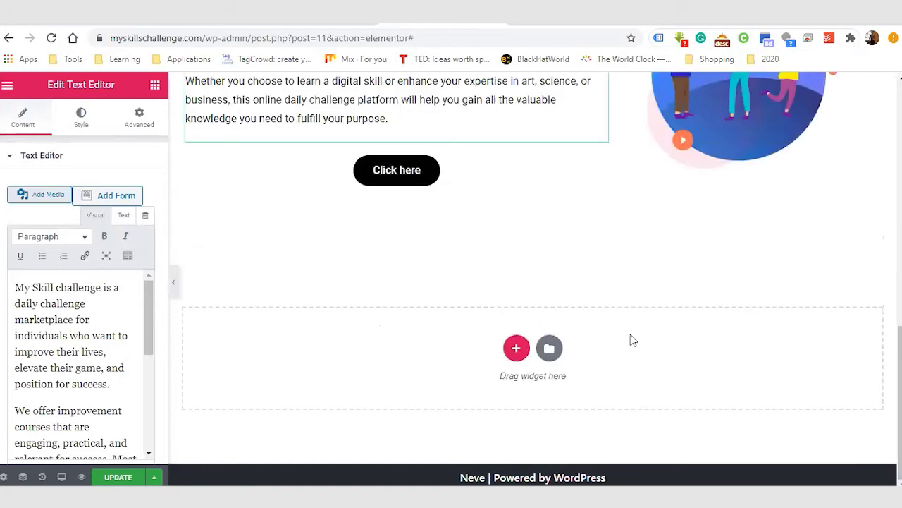
Step: Insert the "Join Over Million People" block from the template library below the About section
click(550, 348)
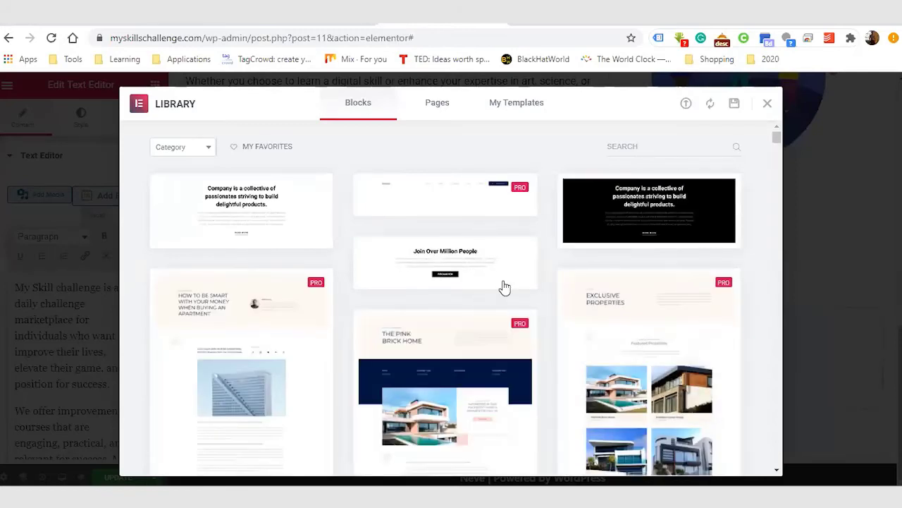
mouse_move(475, 270)
click(388, 280)
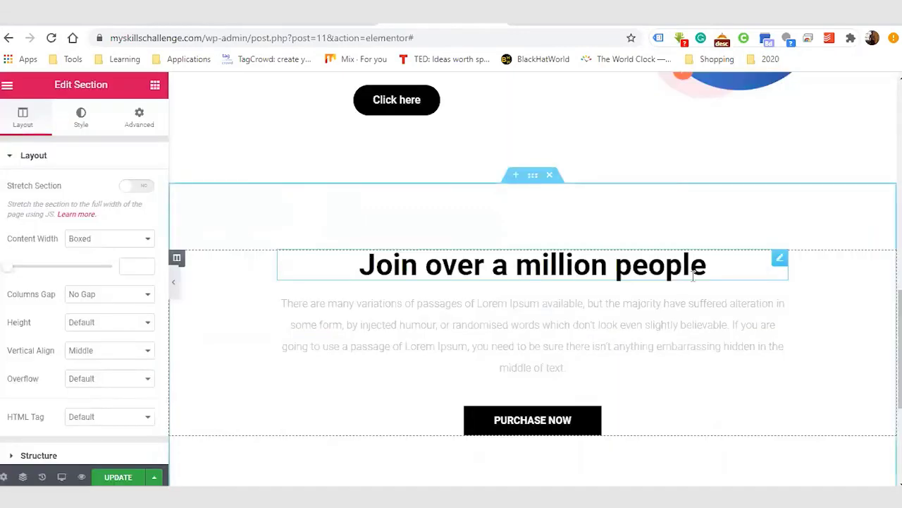
Step: Examine how the inserted call-to-action block fits below the About text, illustration and button
scroll(536, 282, up, 2)
scroll(536, 282, up, 4)
scroll(536, 282, down, 6)
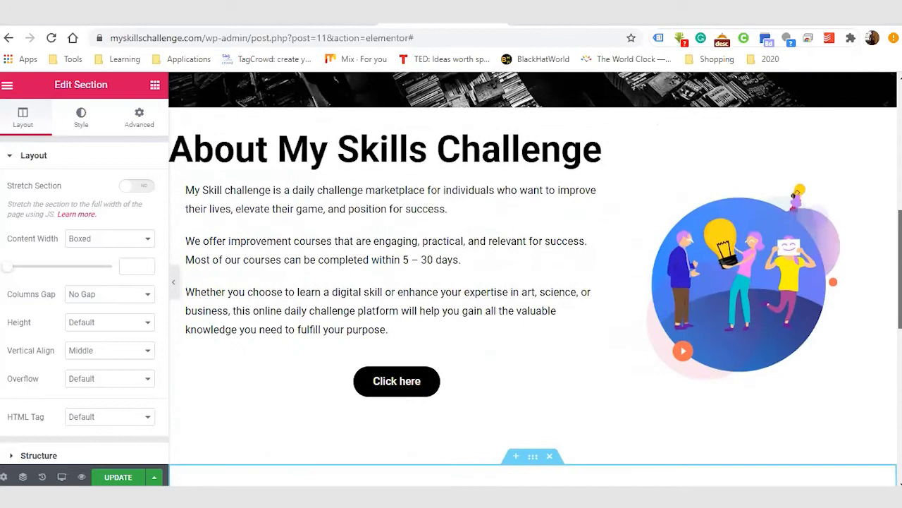
scroll(536, 282, up, 1)
scroll(536, 282, down, 1)
scroll(536, 282, up, 1)
scroll(536, 282, down, 1)
scroll(536, 282, up, 1)
scroll(536, 282, down, 1)
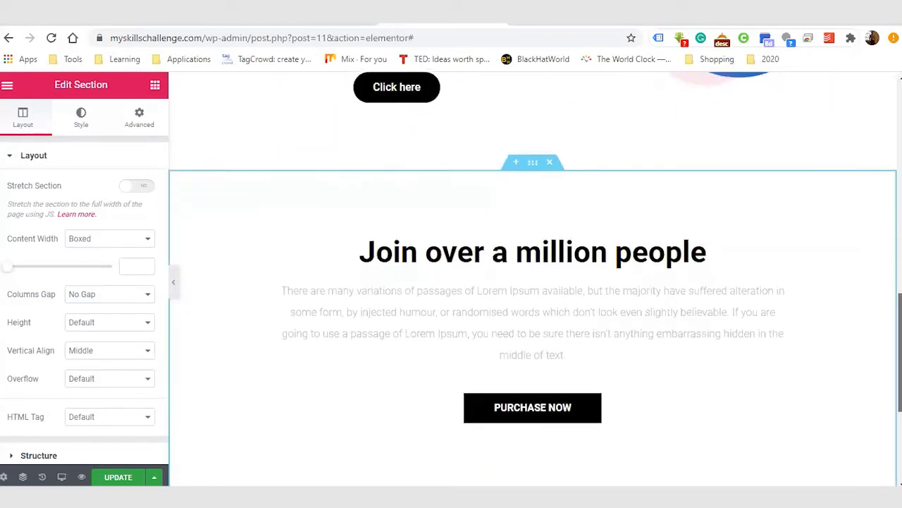
Step: Delete the "Join over a million people" call-to-action section below the About section
scroll(536, 282, up, 1)
scroll(445, 282, down, 2)
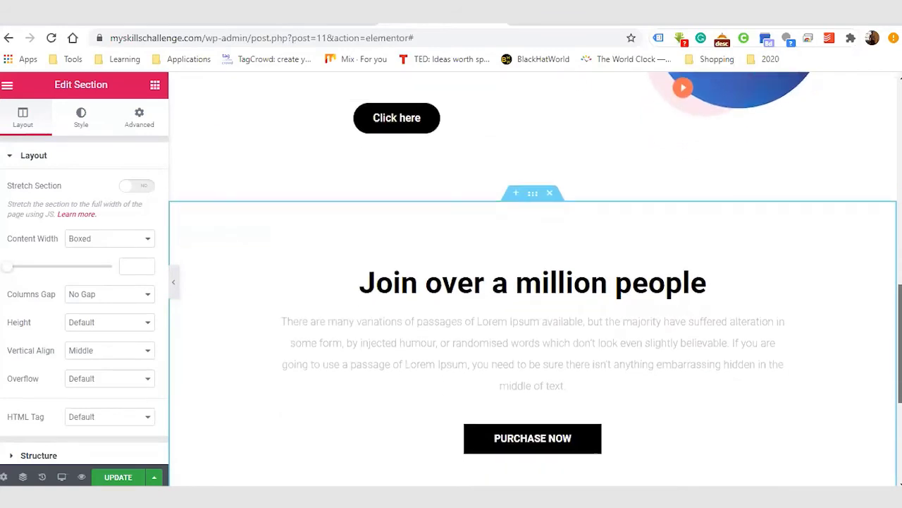
click(493, 330)
scroll(445, 325, up, 4)
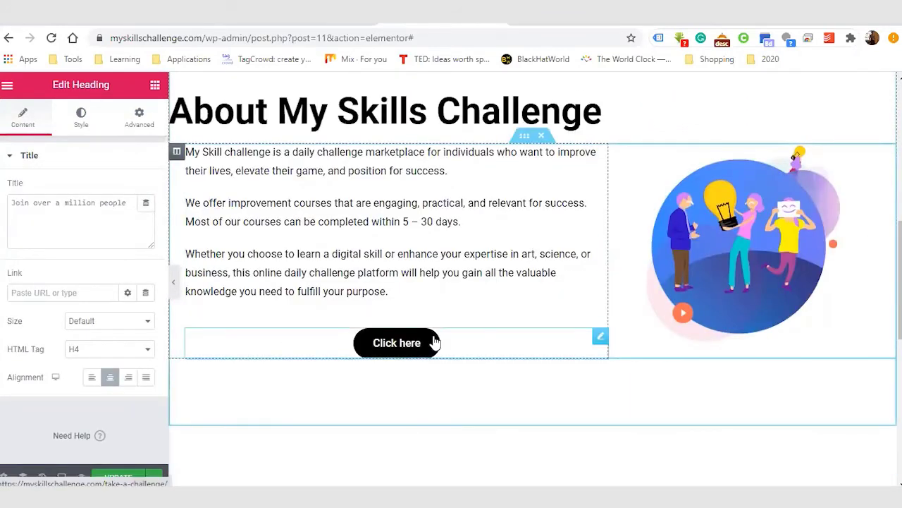
scroll(751, 277, down, 4)
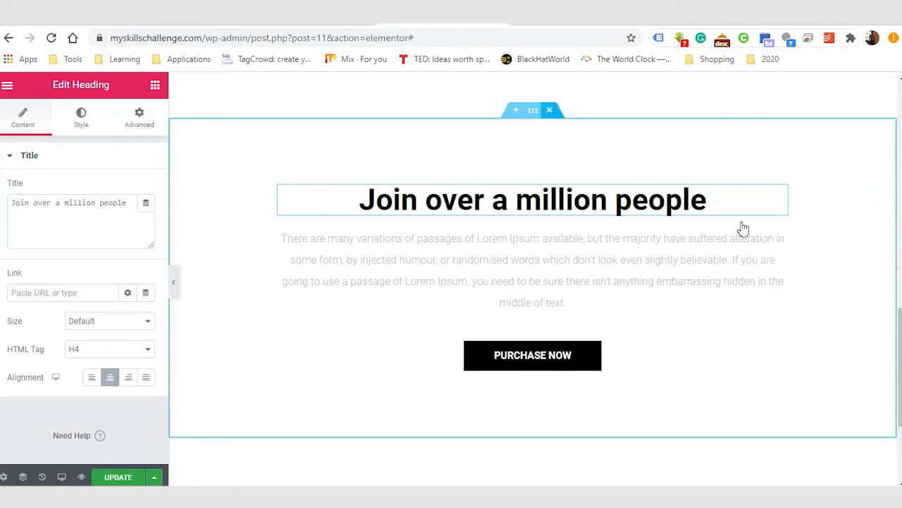
click(549, 109)
Step: Change the text of the Click here button to "Find a Challenge!"
scroll(562, 397, up, 3)
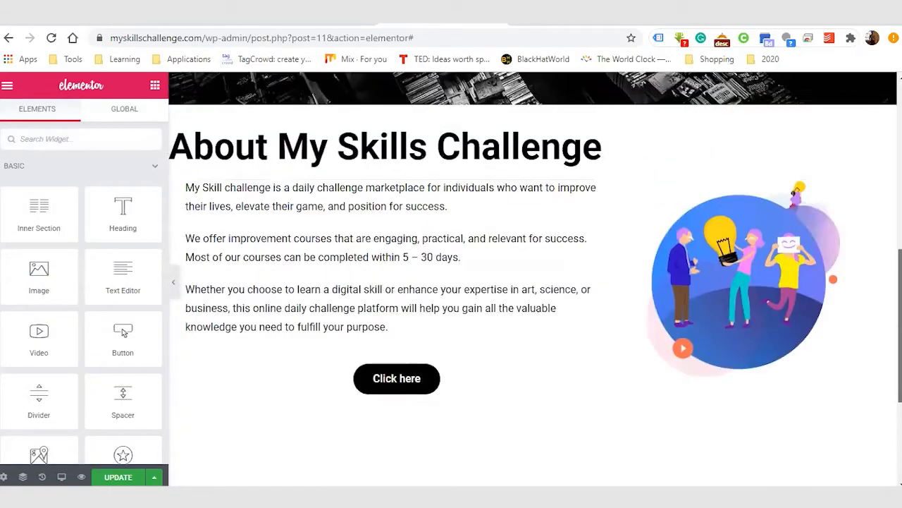
scroll(562, 397, down, 1)
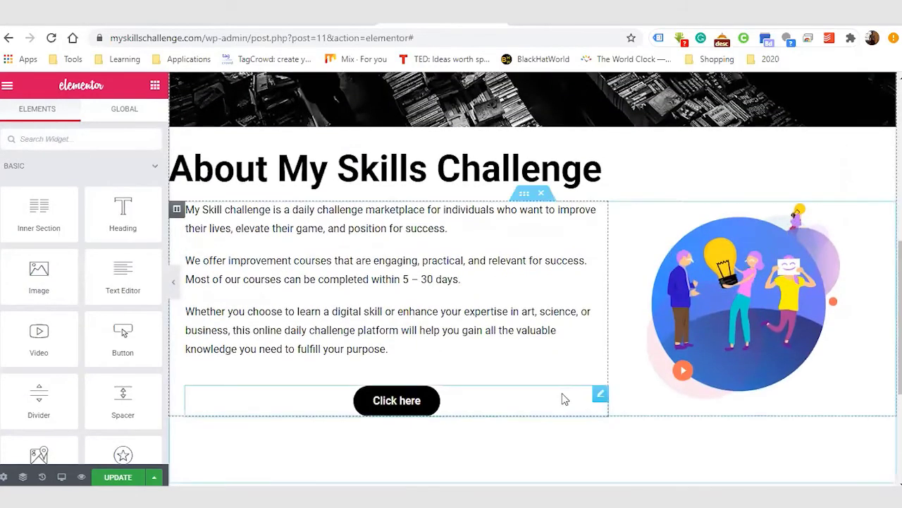
click(432, 402)
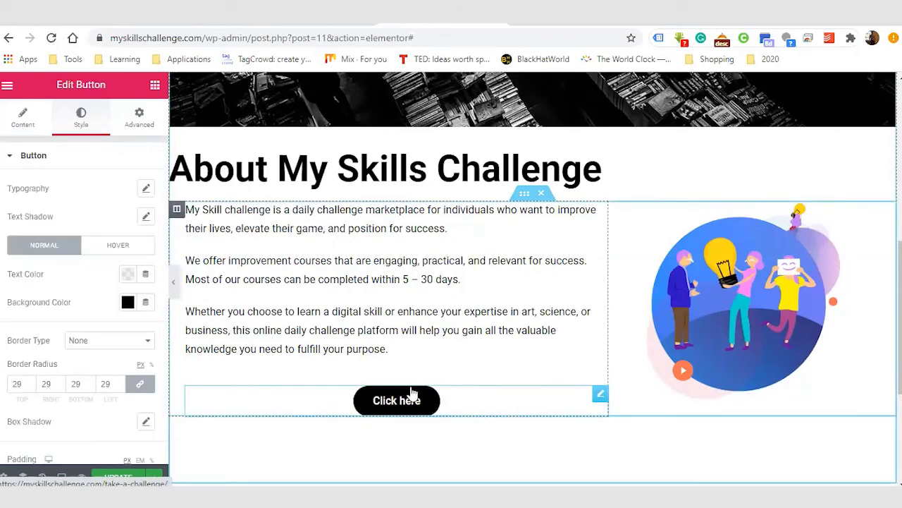
click(28, 120)
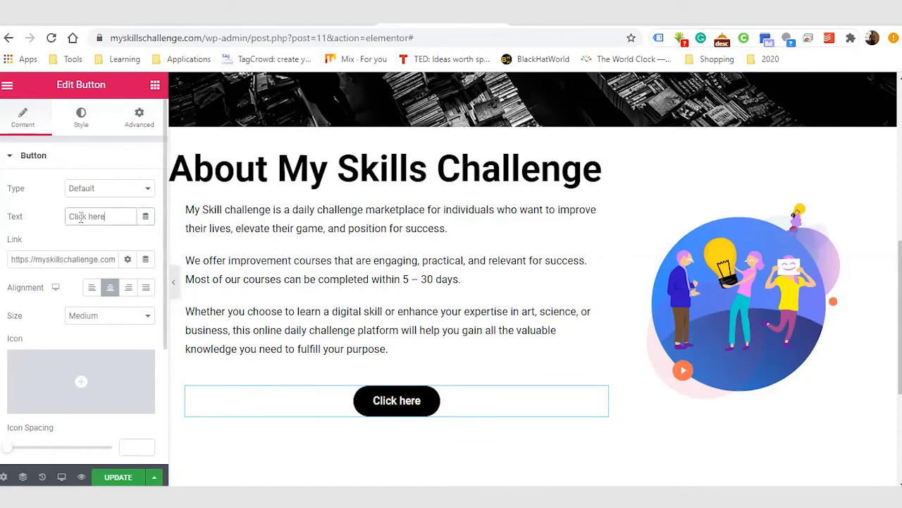
text(Find)
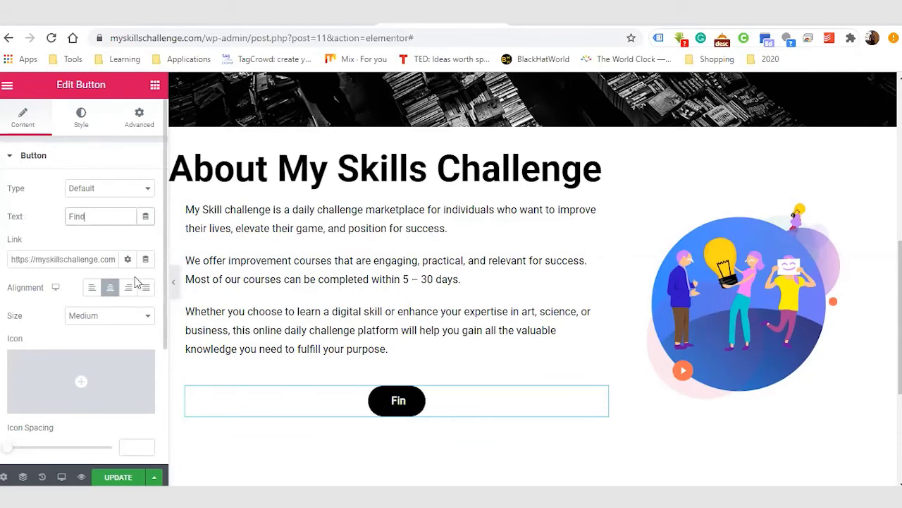
text( a Challe)
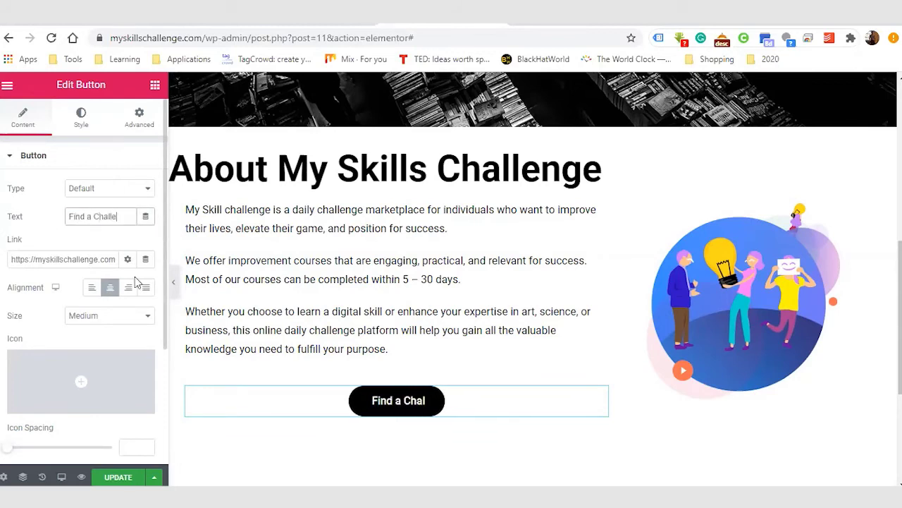
text(nge!)
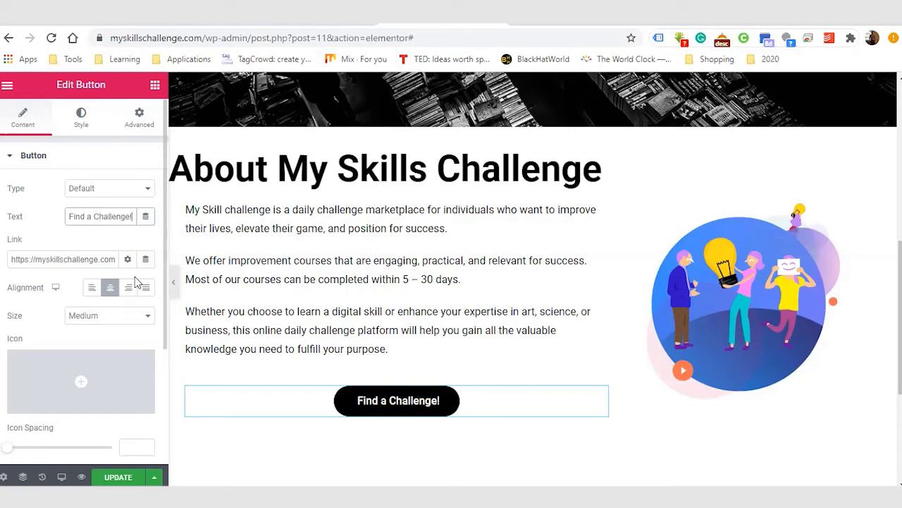
Step: Try the Head Shake entrance animation on the Find a Challenge! button and replace it with Swing
click(139, 120)
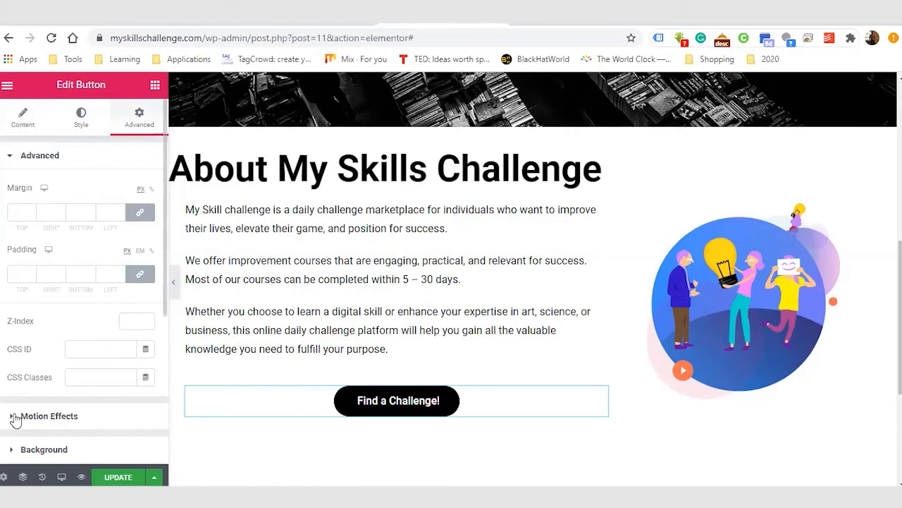
click(42, 416)
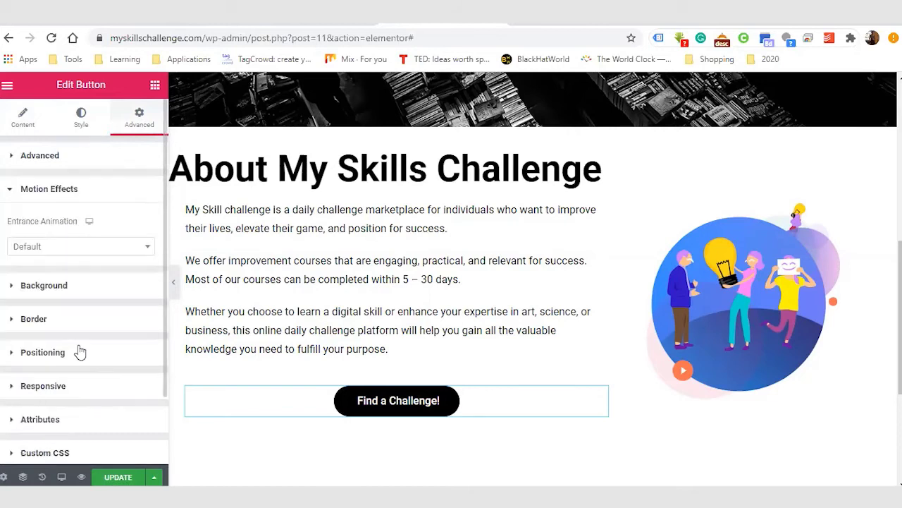
click(90, 254)
drag(147, 298, 146, 377)
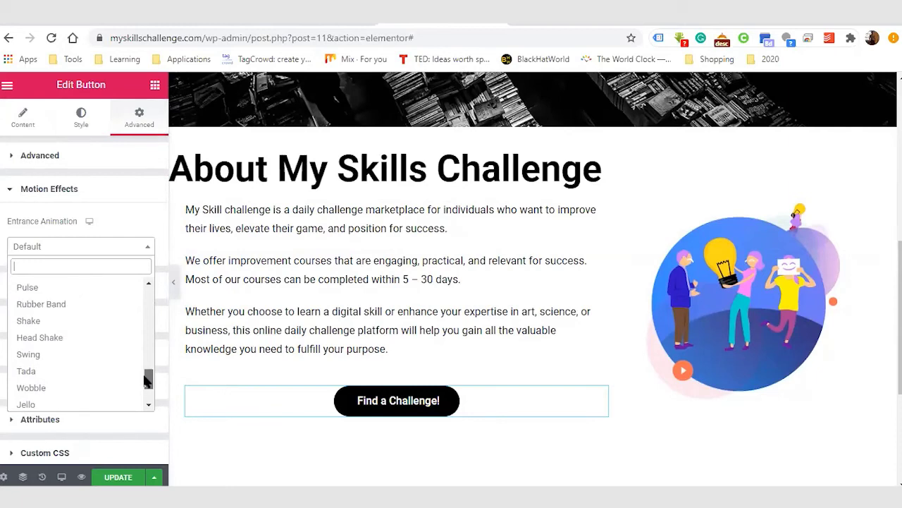
click(75, 338)
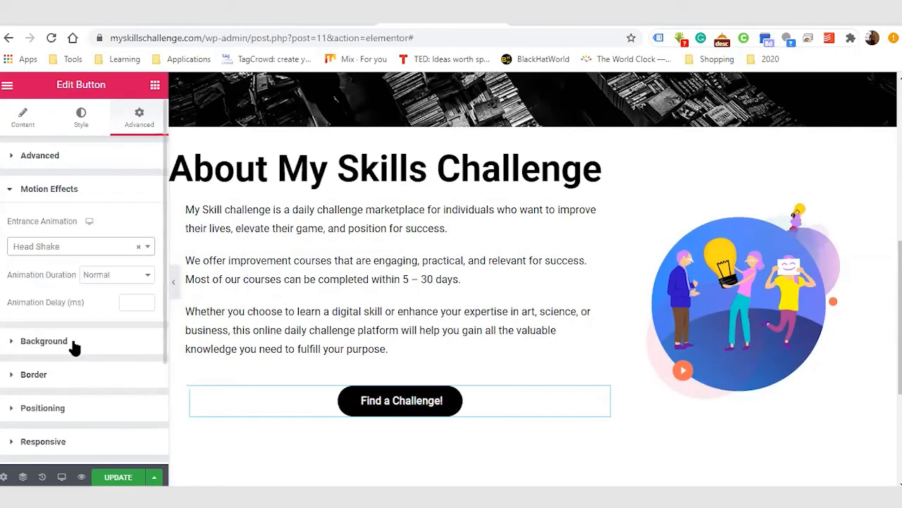
click(144, 250)
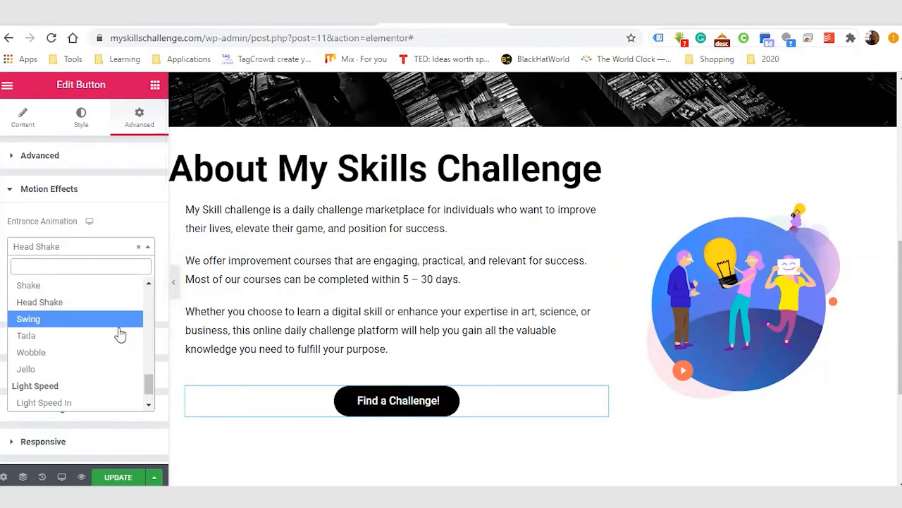
click(89, 320)
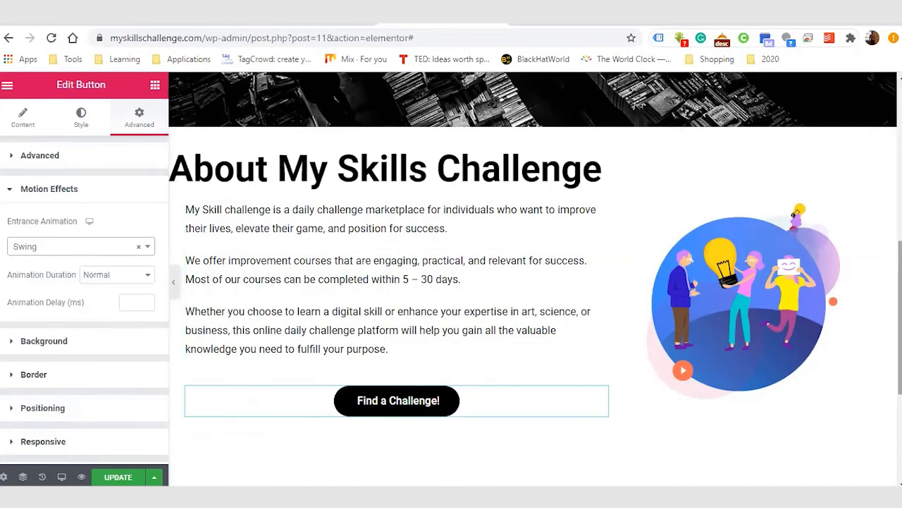
Step: Review the page around the animated button and publish the update to the About page
scroll(533, 278, up, 4)
scroll(533, 278, down, 5)
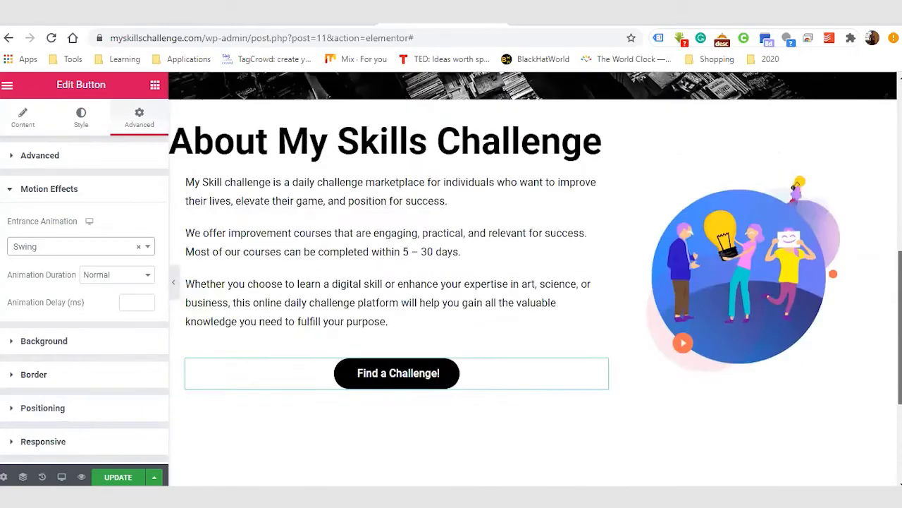
scroll(533, 278, down, 3)
scroll(533, 278, up, 7)
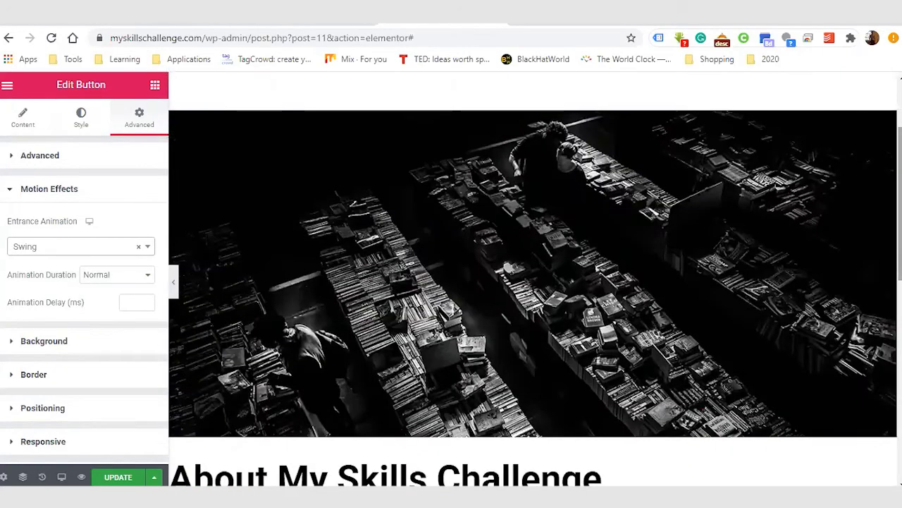
click(119, 476)
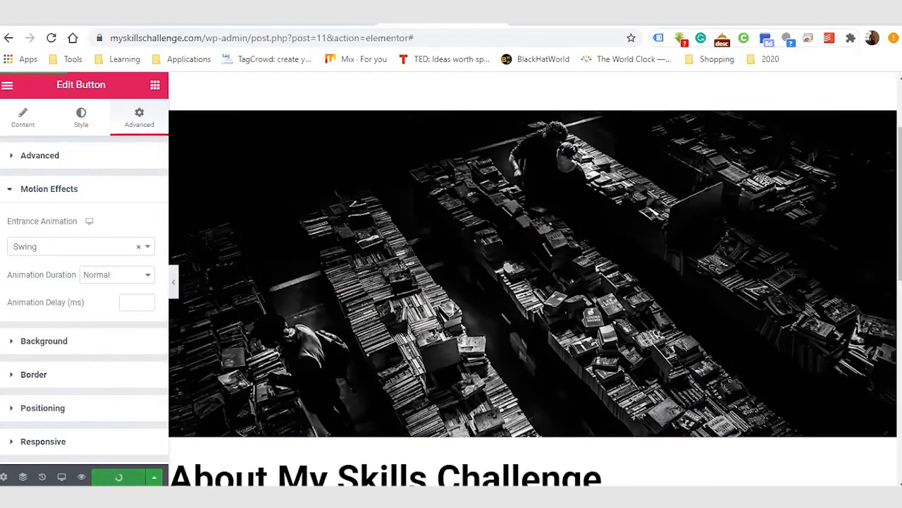
Step: Examine the updated page layout from the header and banner image down to the Find a Challenge! button
scroll(533, 278, up, 2)
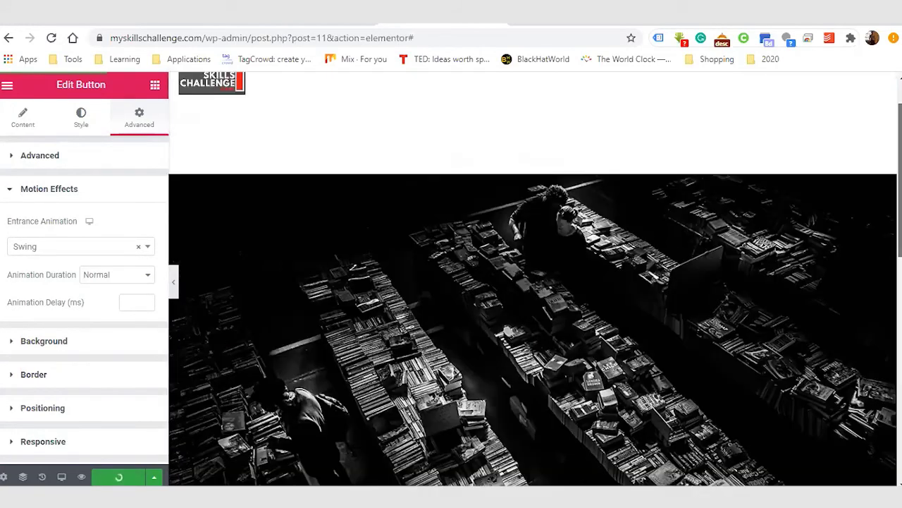
scroll(533, 279, down, 6)
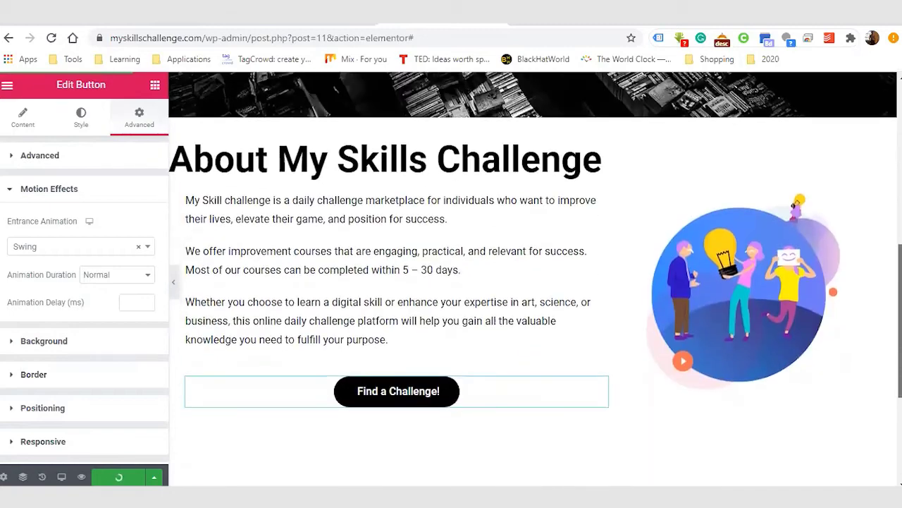
scroll(533, 279, up, 5)
scroll(533, 278, down, 5)
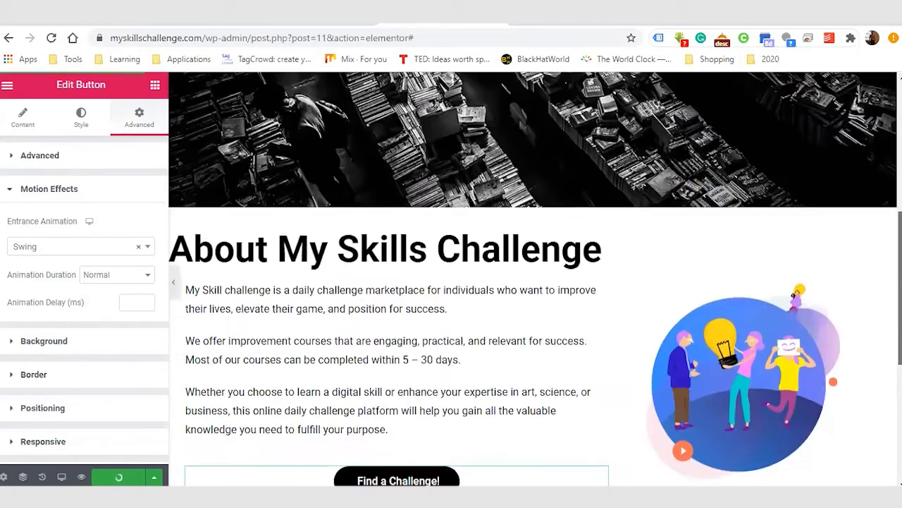
scroll(258, 429, down, 1)
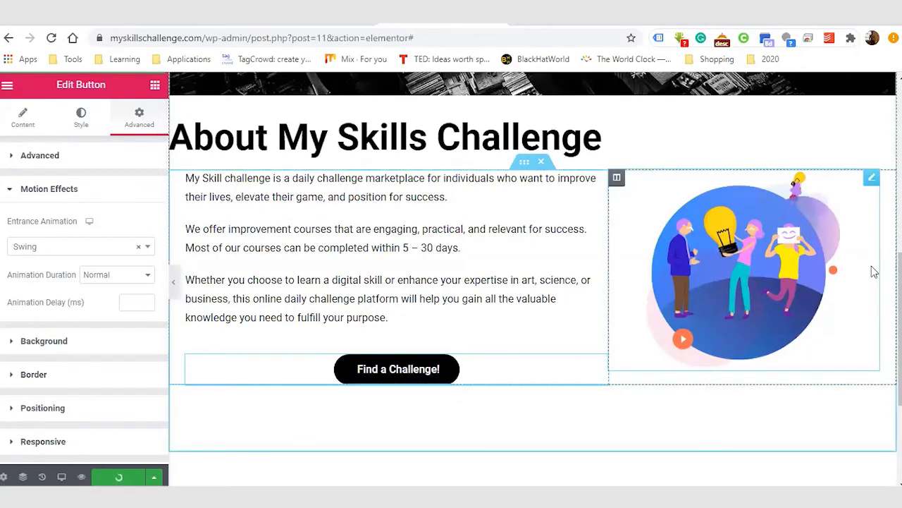
scroll(874, 272, up, 5)
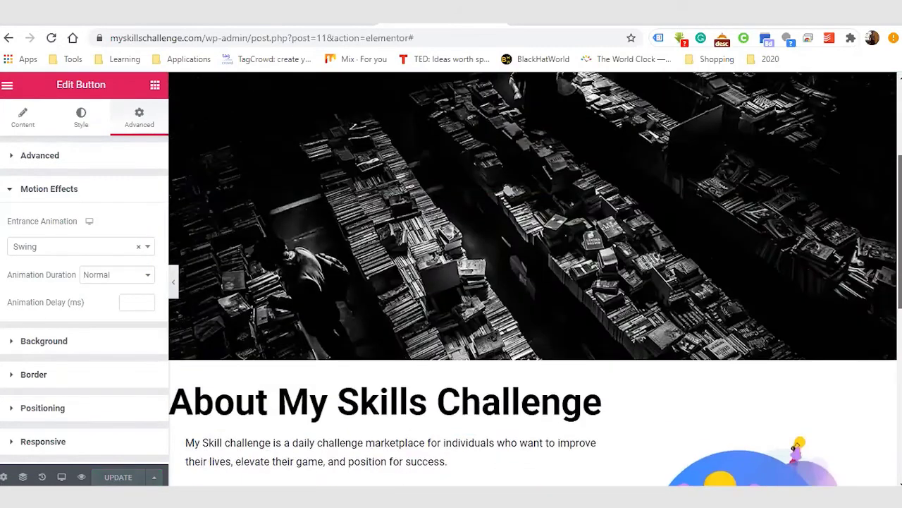
scroll(535, 283, up, 2)
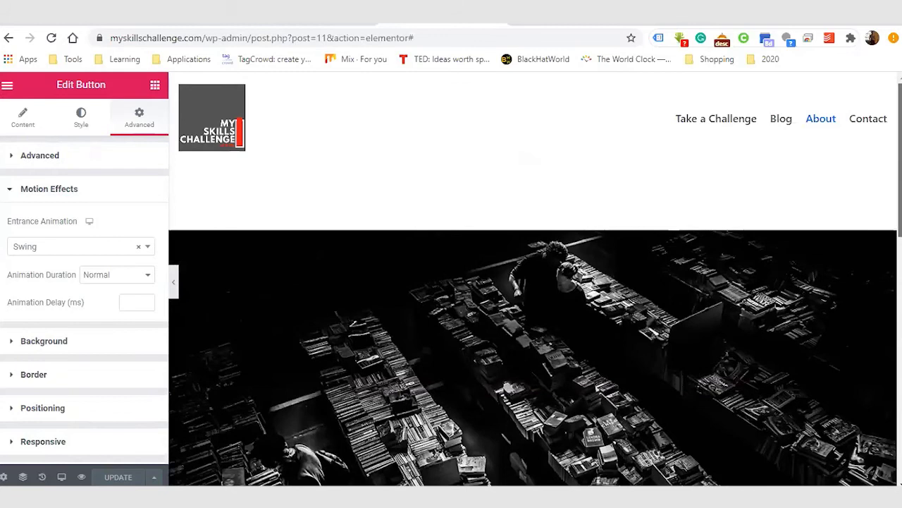
scroll(535, 282, down, 5)
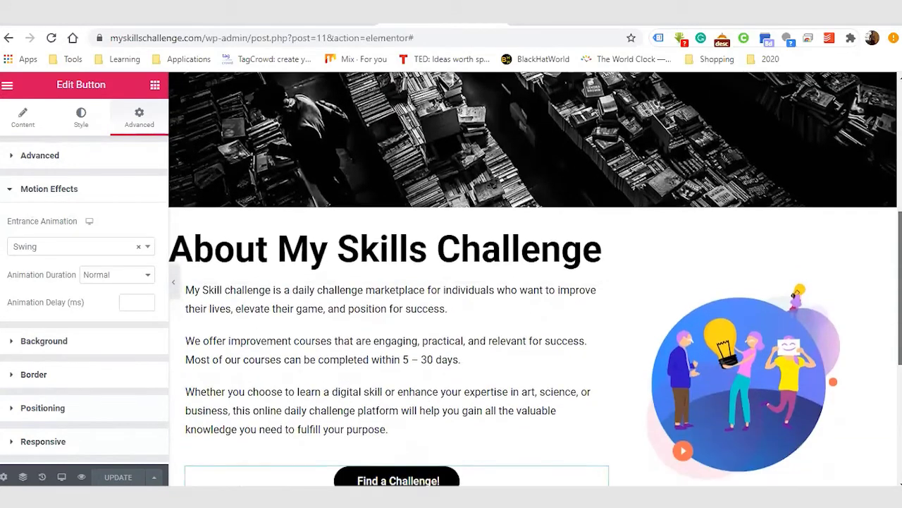
scroll(338, 405, down, 1)
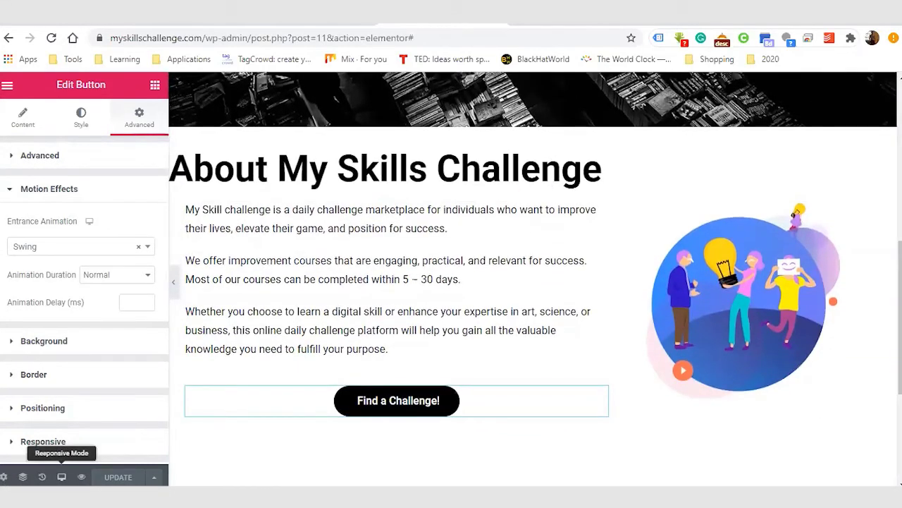
Step: Preview the About section in the mobile and tablet layouts, checking how the text, button and illustration stack
click(61, 476)
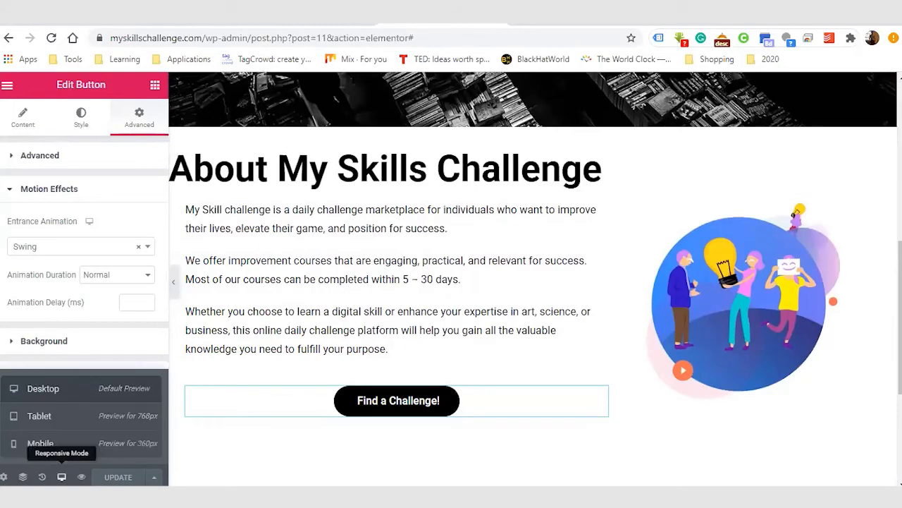
click(68, 446)
drag(651, 361, 666, 400)
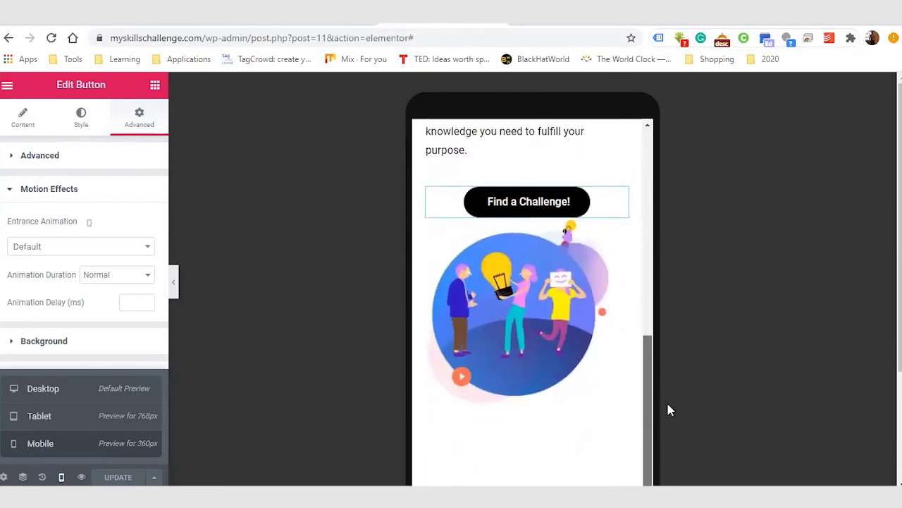
click(30, 417)
drag(783, 362, 799, 388)
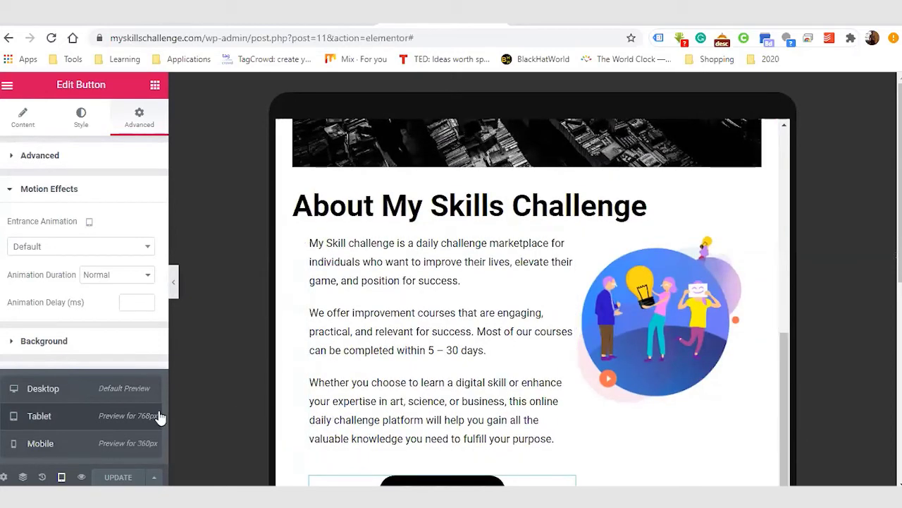
click(96, 445)
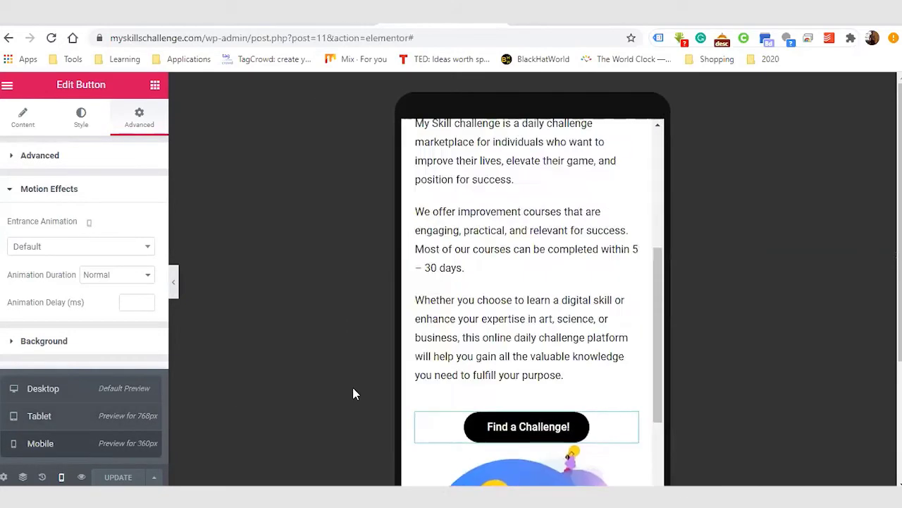
drag(648, 338, 651, 410)
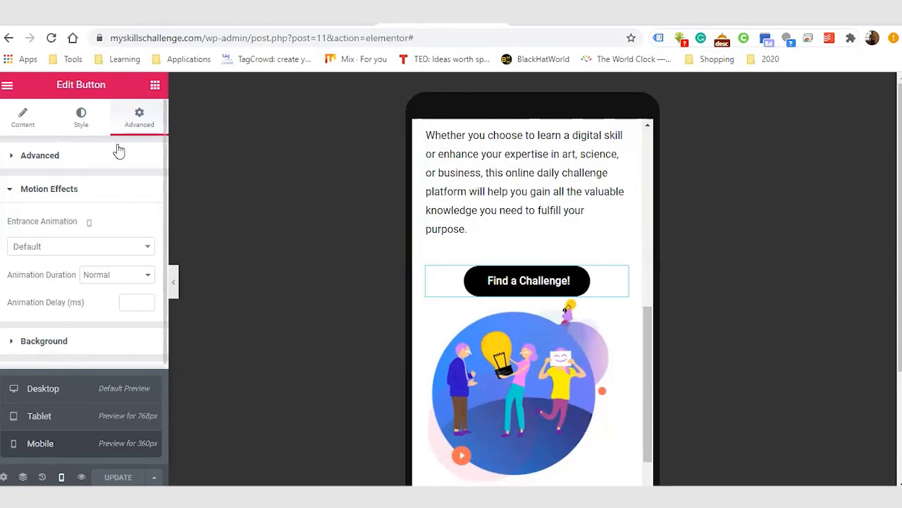
Step: Try a spacer between the Find a Challenge! button and the illustration in the mobile layout, and undo it
click(154, 86)
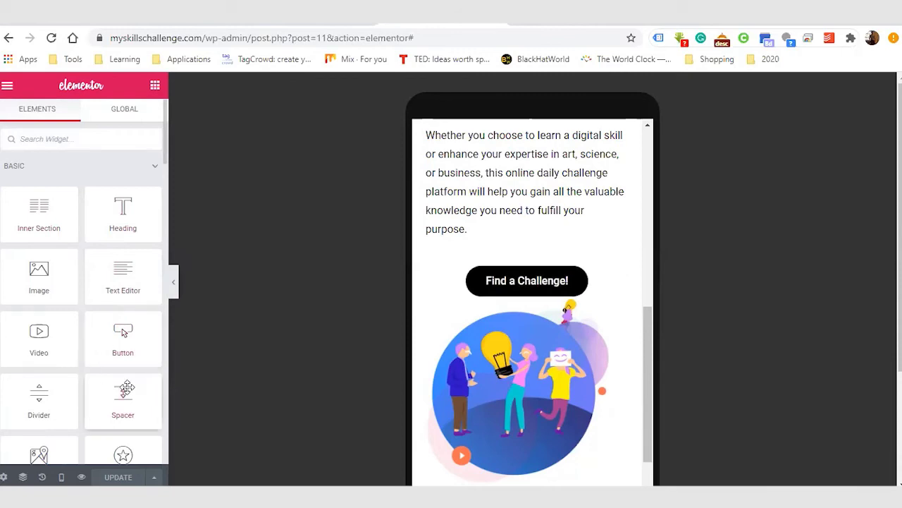
drag(127, 388, 580, 311)
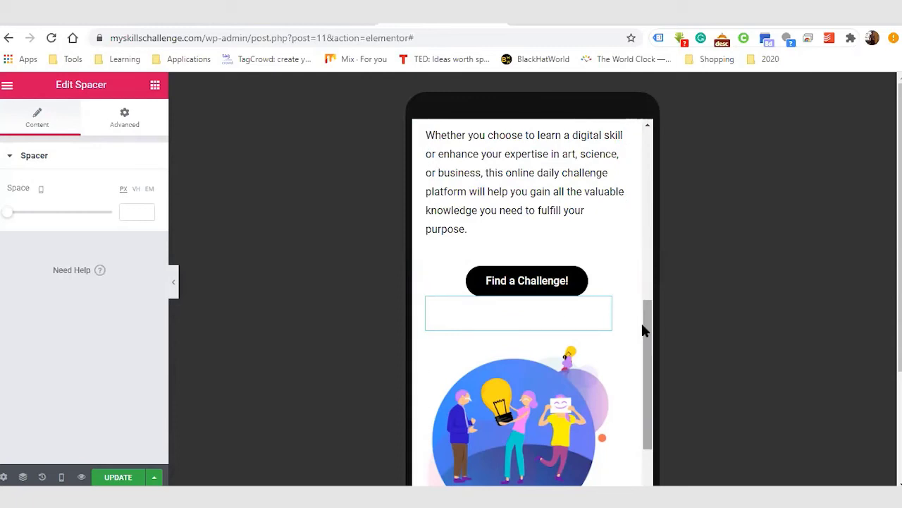
key(ctrl+z)
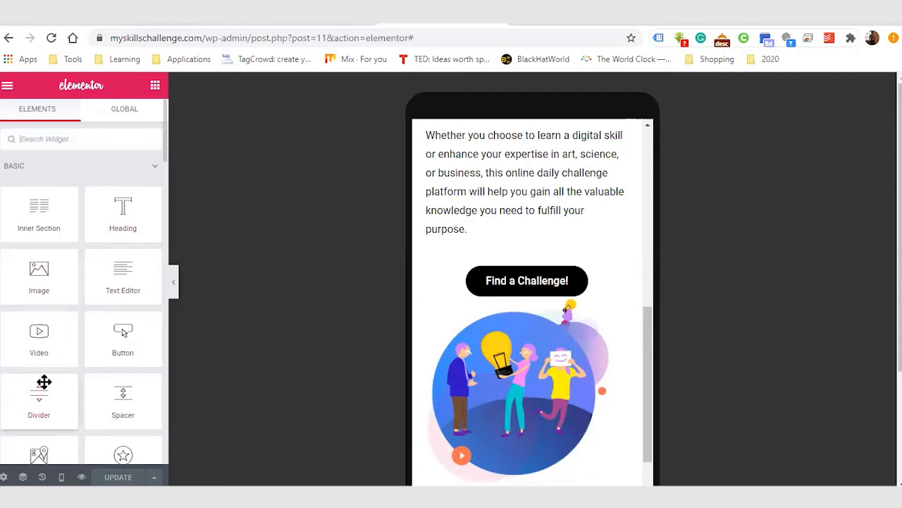
Step: Add a divider below the Find a Challenge! button in the mobile layout, centred with a width of 17%
drag(44, 382, 637, 322)
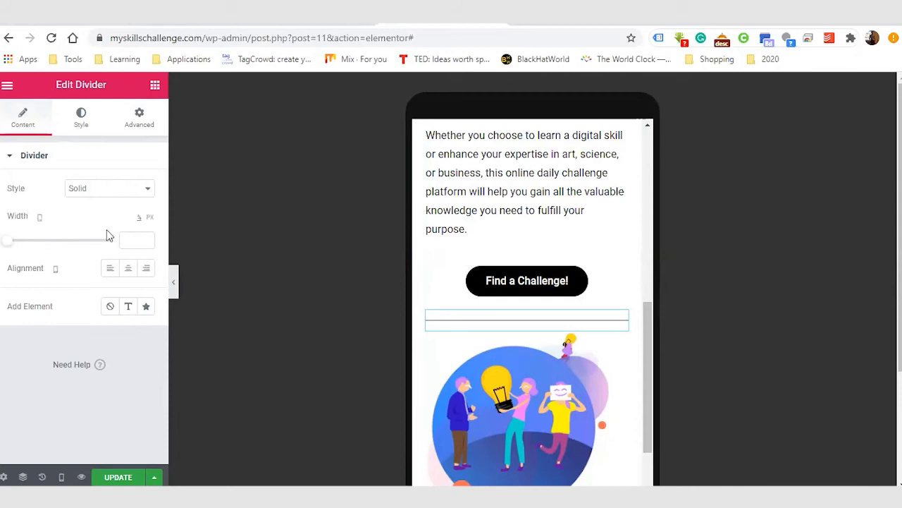
click(127, 268)
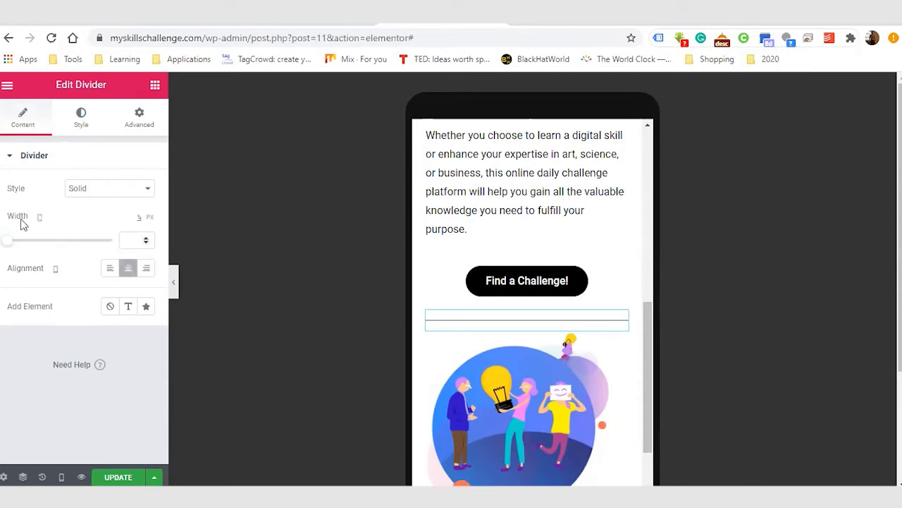
drag(11, 242, 38, 243)
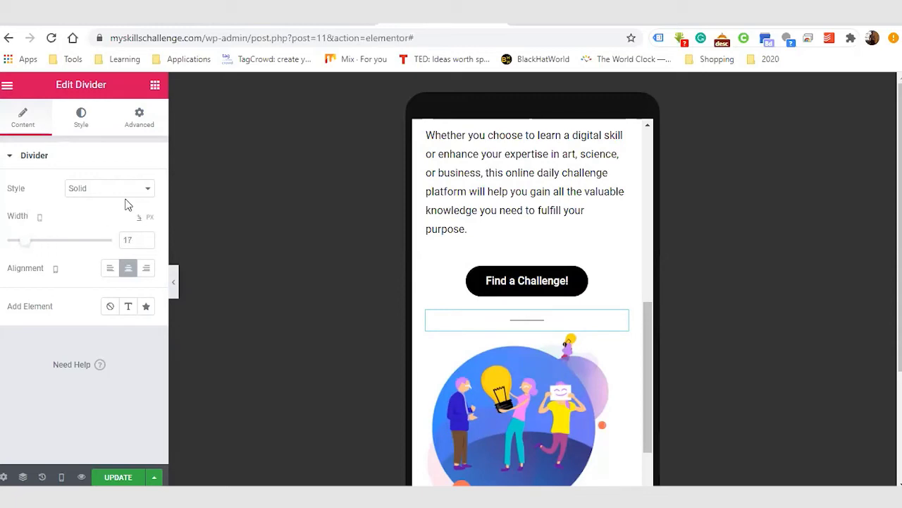
Step: Try Fade In Left and Rotate In as the divider's entrance animation
click(136, 125)
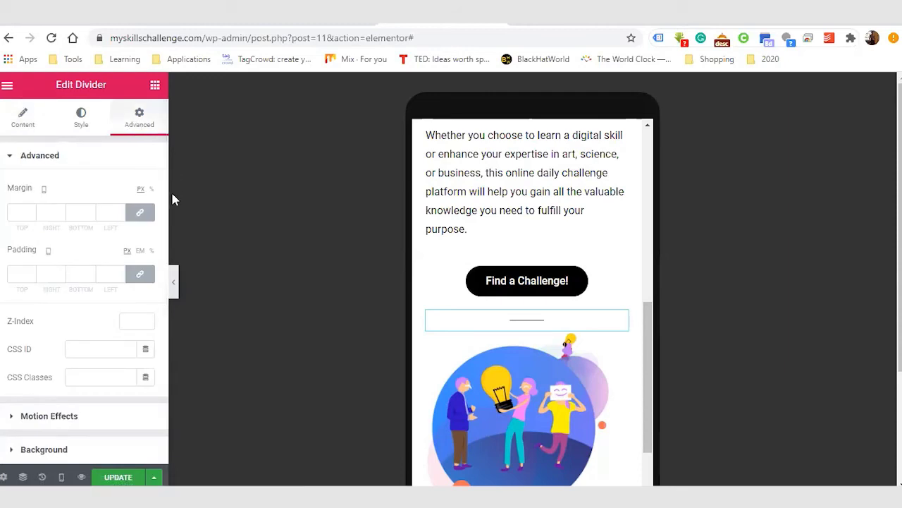
drag(164, 202, 165, 284)
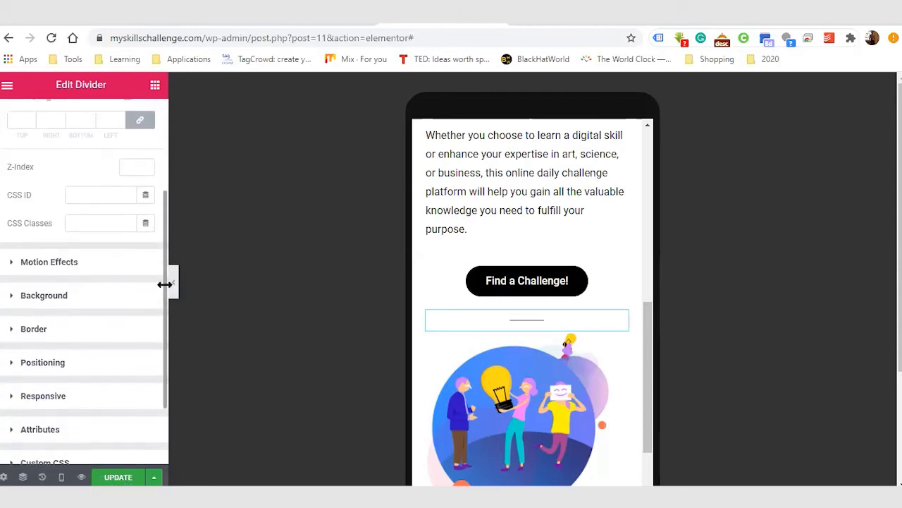
click(11, 257)
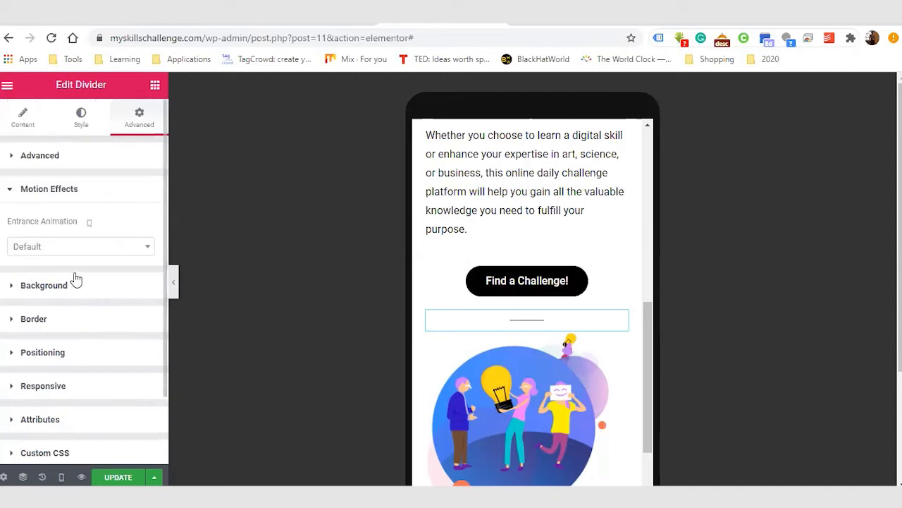
click(121, 252)
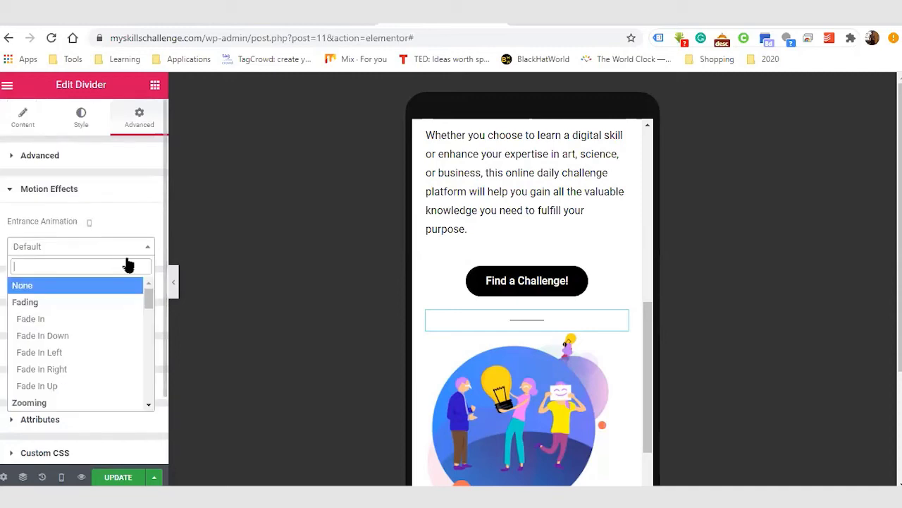
click(115, 357)
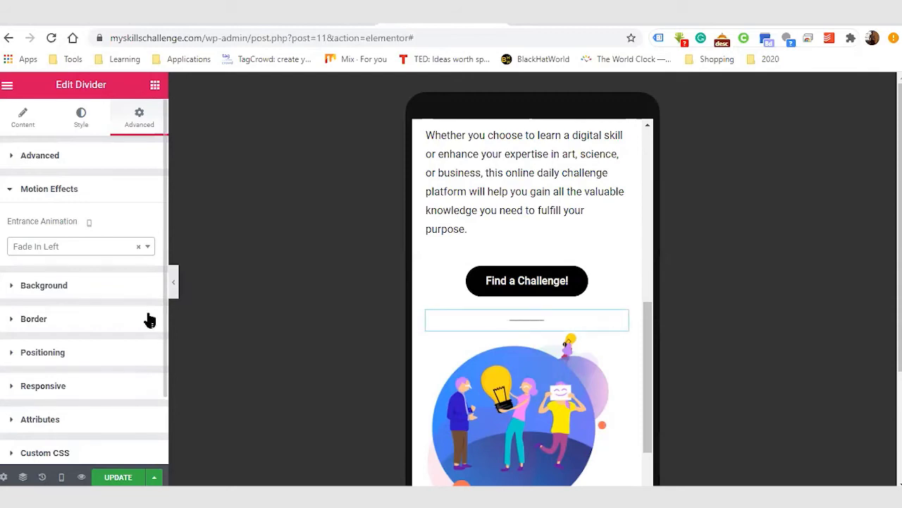
click(118, 252)
scroll(87, 352, down, 5)
click(88, 346)
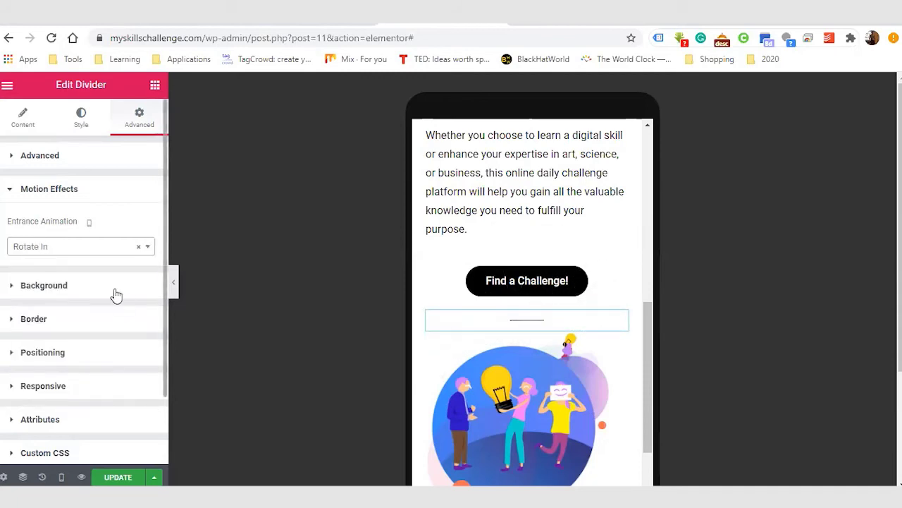
Step: Set the divider's entrance animation to Rubber Band
click(149, 246)
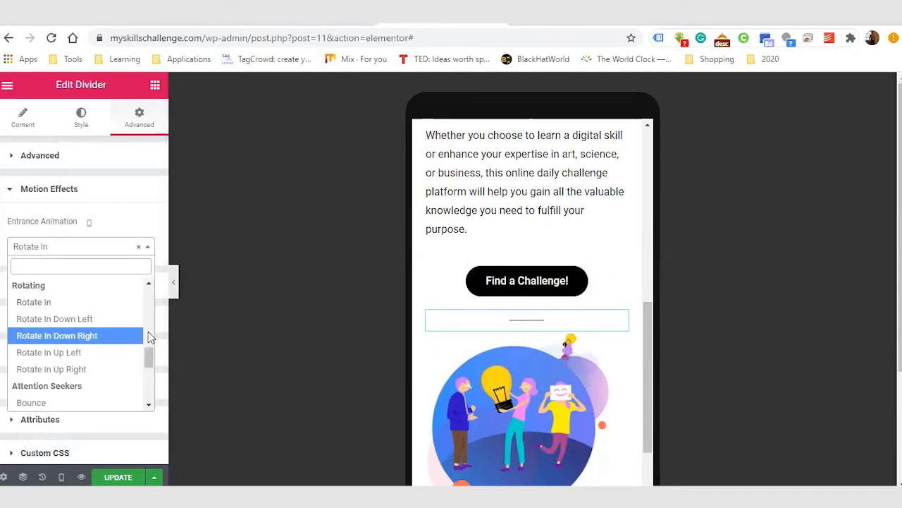
drag(149, 361, 145, 376)
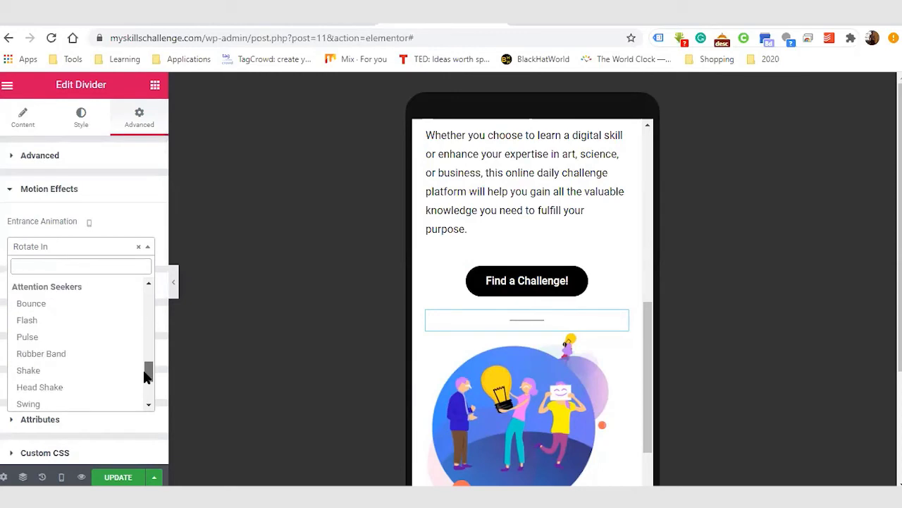
click(96, 354)
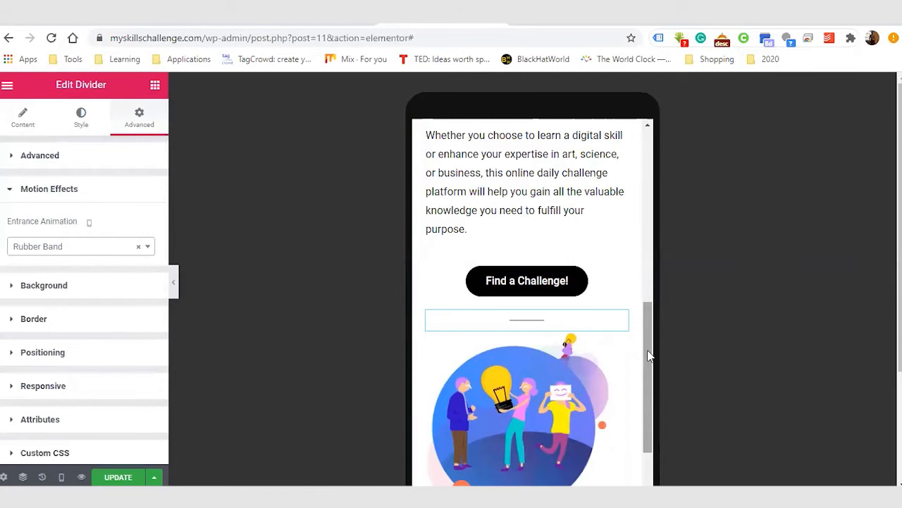
Step: Insert a spacer above the illustration, between it and the divider
drag(650, 356, 645, 383)
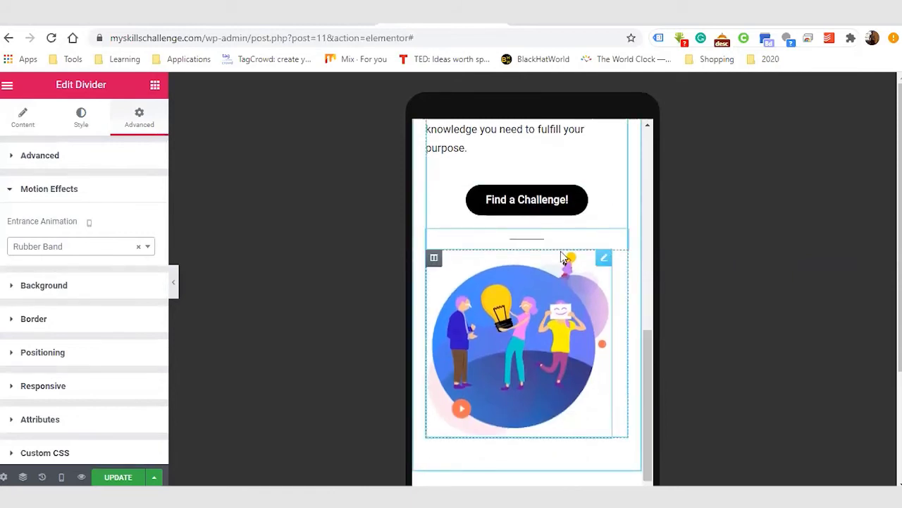
click(155, 84)
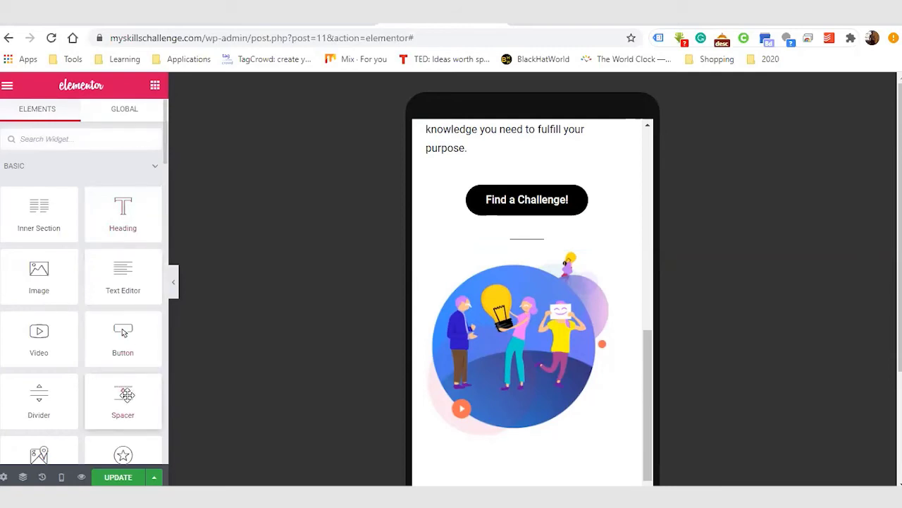
drag(127, 394, 590, 302)
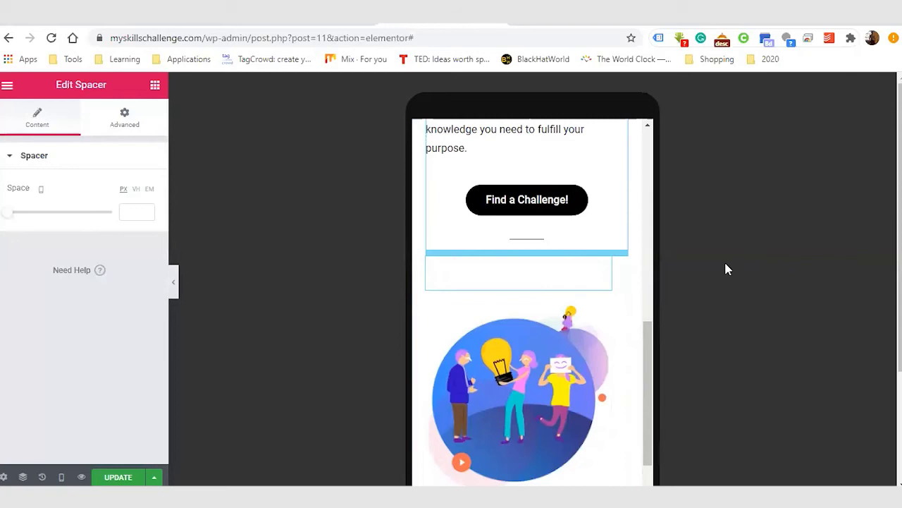
mouse_move(647, 373)
mouse_down()
mouse_move(646, 454)
mouse_move(645, 188)
mouse_move(649, 369)
mouse_up()
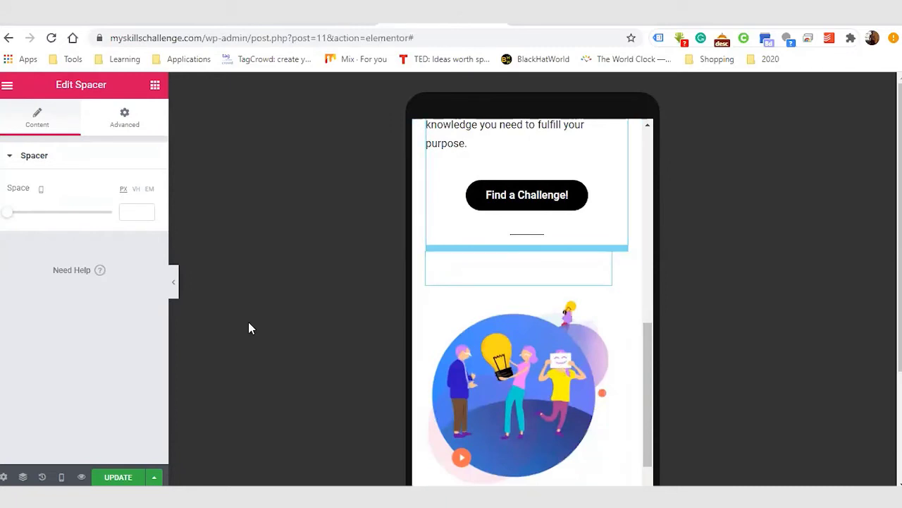
Step: Check the About section with the new divider and spacer in the tablet and desktop layouts
click(61, 476)
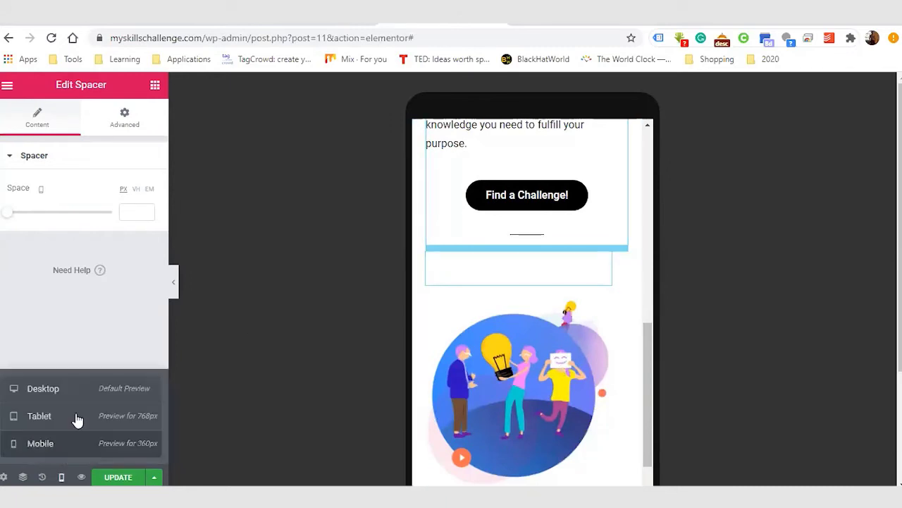
click(76, 417)
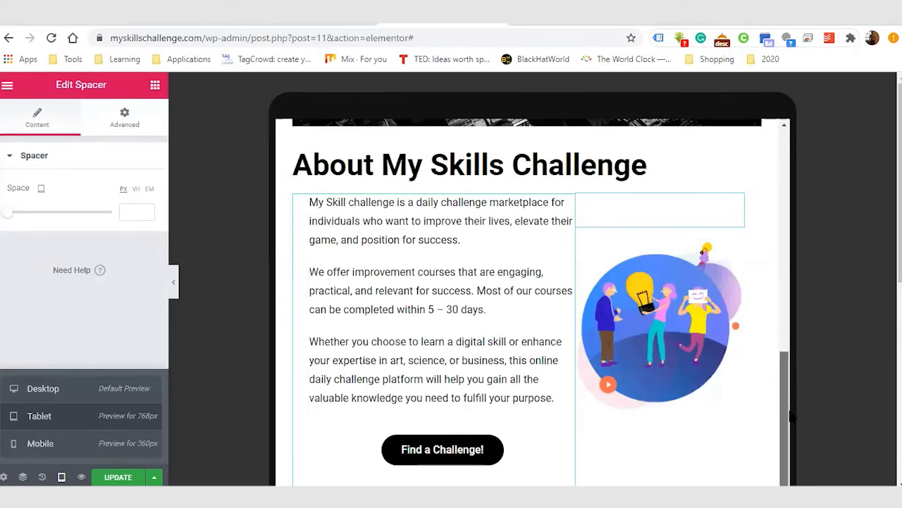
drag(787, 381, 799, 401)
click(44, 389)
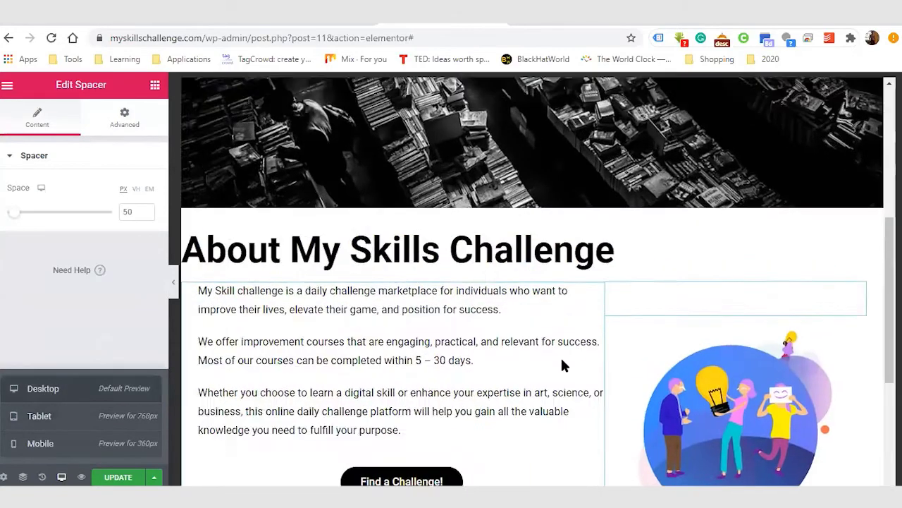
scroll(535, 282, down, 5)
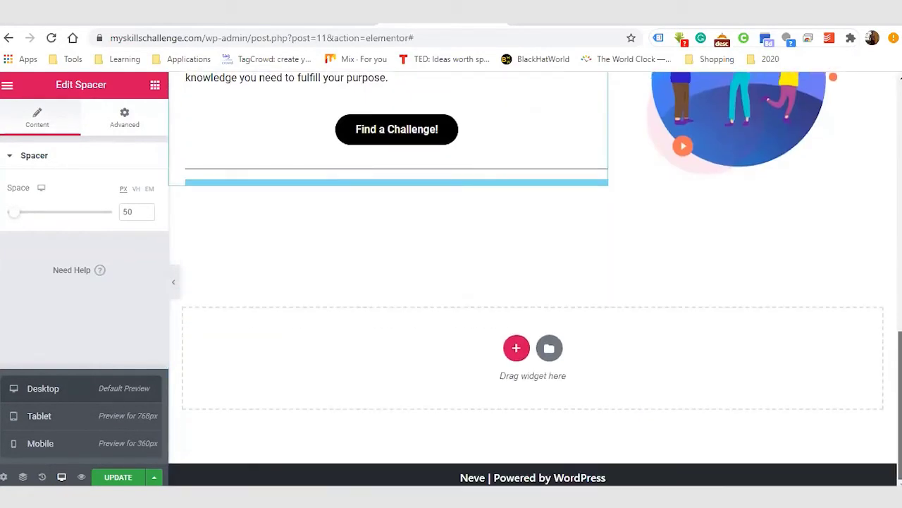
scroll(536, 282, up, 5)
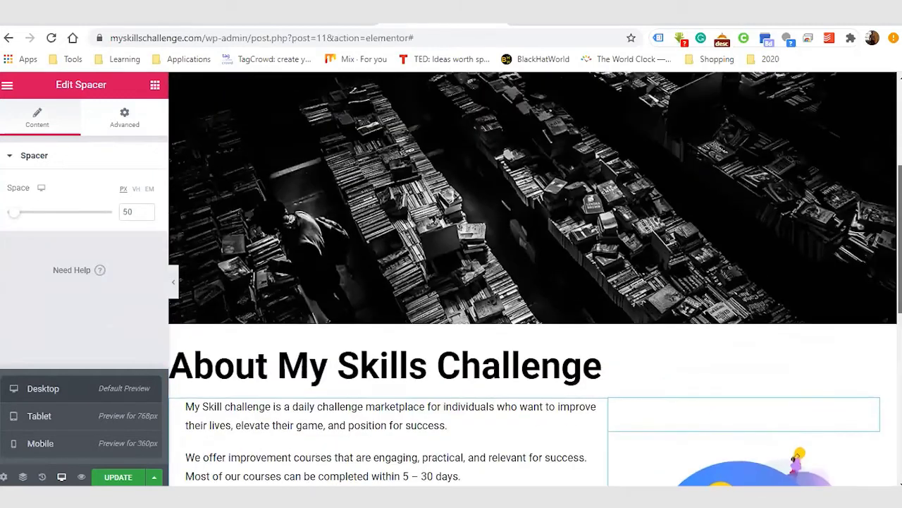
scroll(536, 282, down, 6)
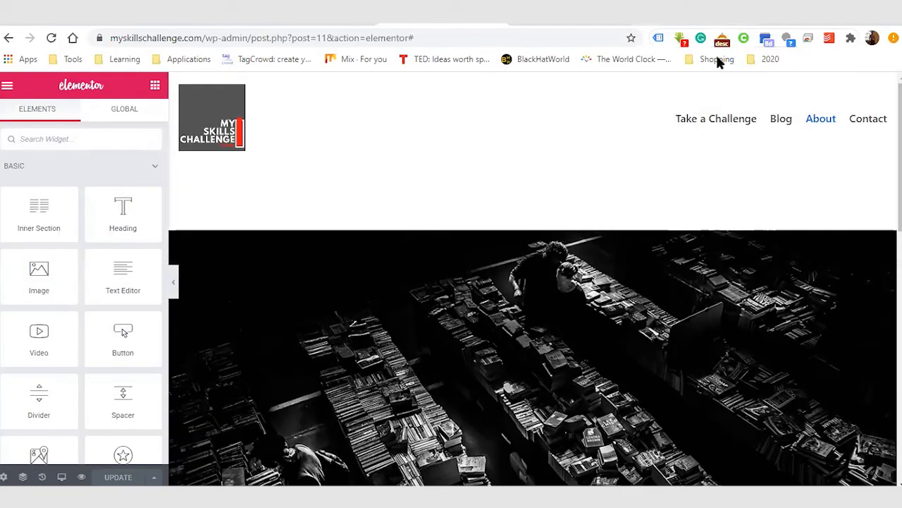
Step: Review the live About page from the header and banner image down to the divider and footer
scroll(874, 153, down, 10)
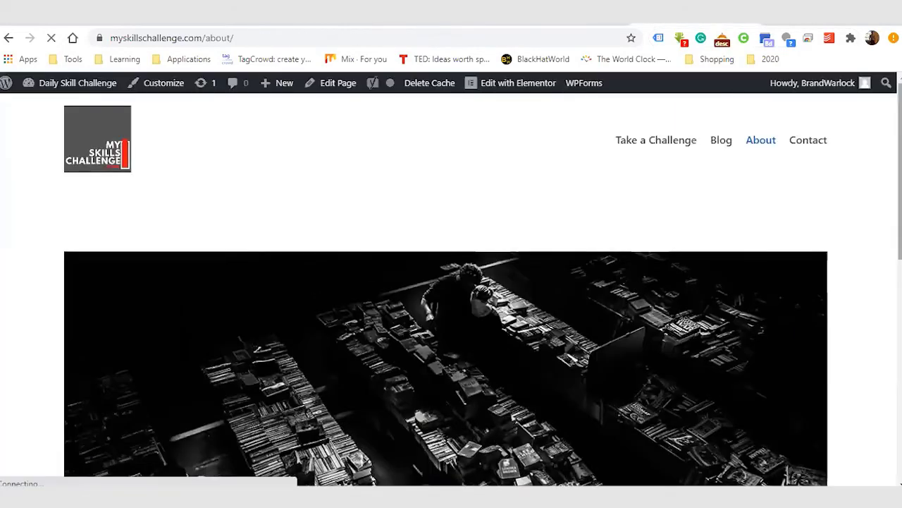
scroll(451, 282, down, 7)
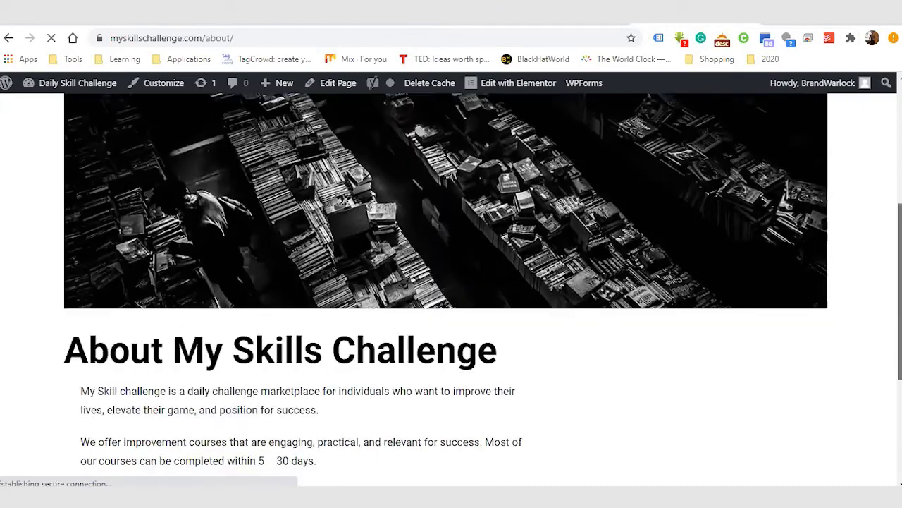
scroll(451, 282, up, 4)
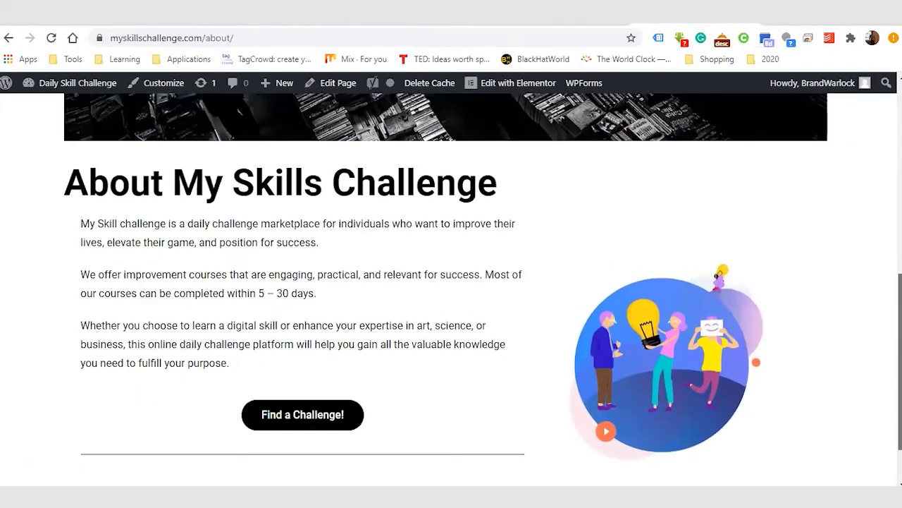
scroll(451, 282, down, 3)
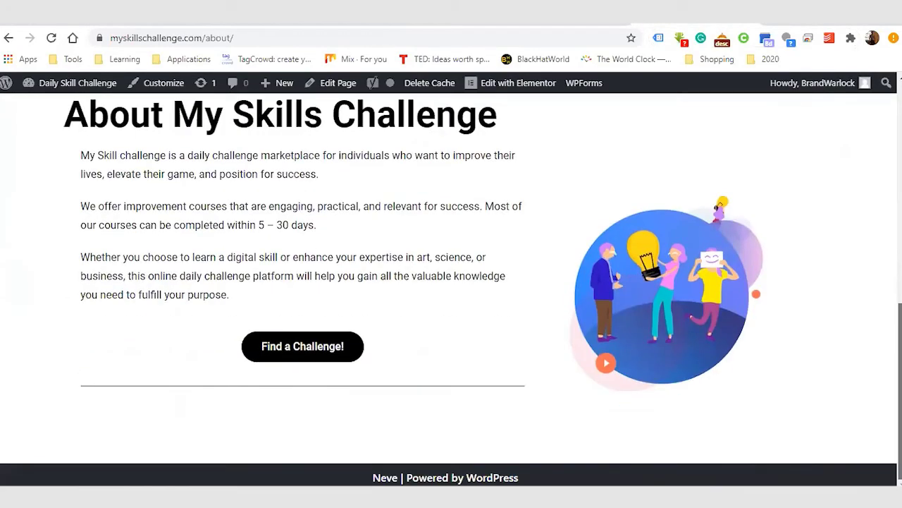
scroll(451, 282, up, 8)
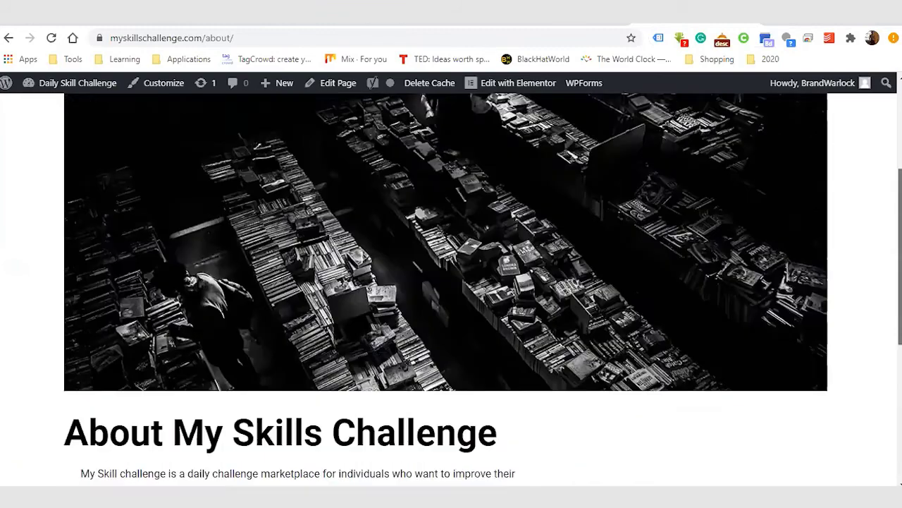
scroll(447, 289, down, 4)
scroll(446, 289, up, 6)
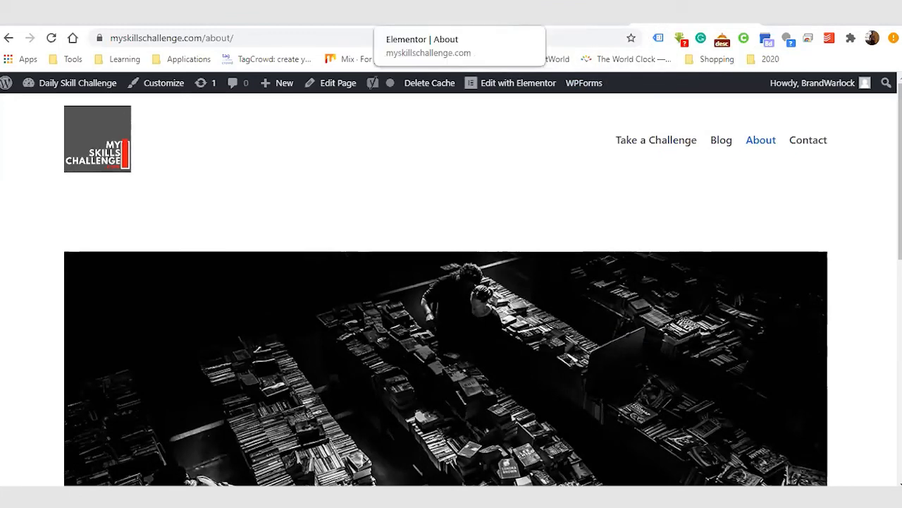
Step: Return to the Elementor editor tab and look through the default color palettes
click(423, 11)
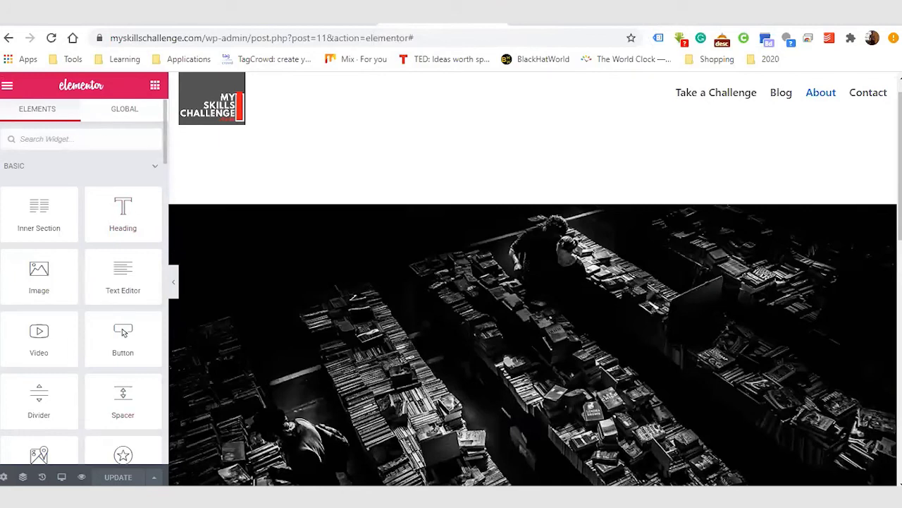
click(8, 87)
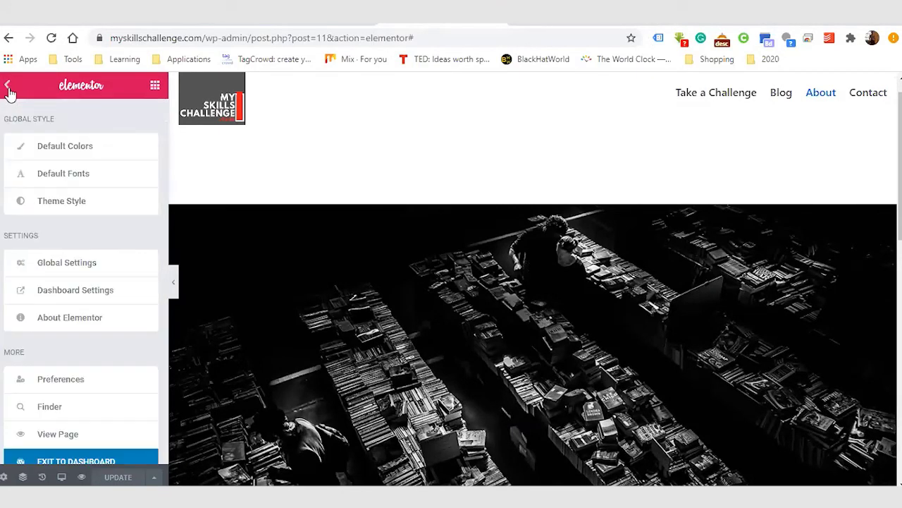
click(50, 150)
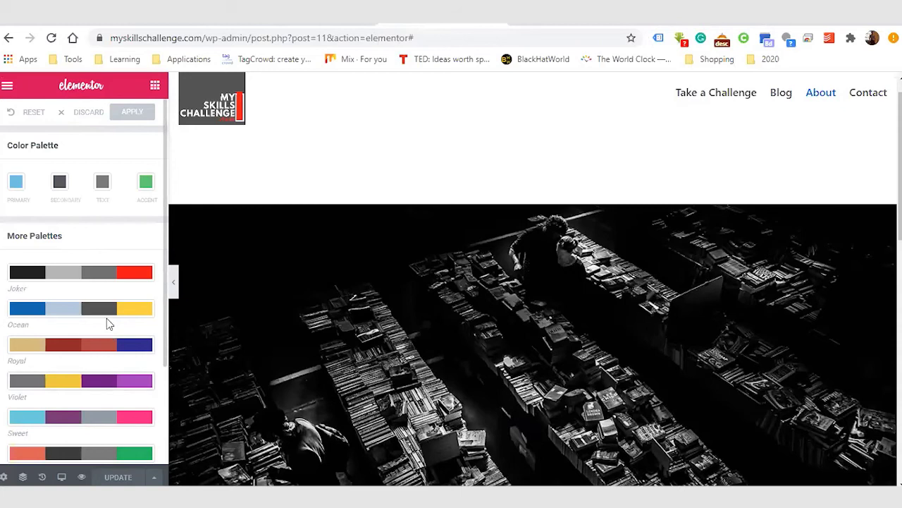
scroll(160, 273, down, 3)
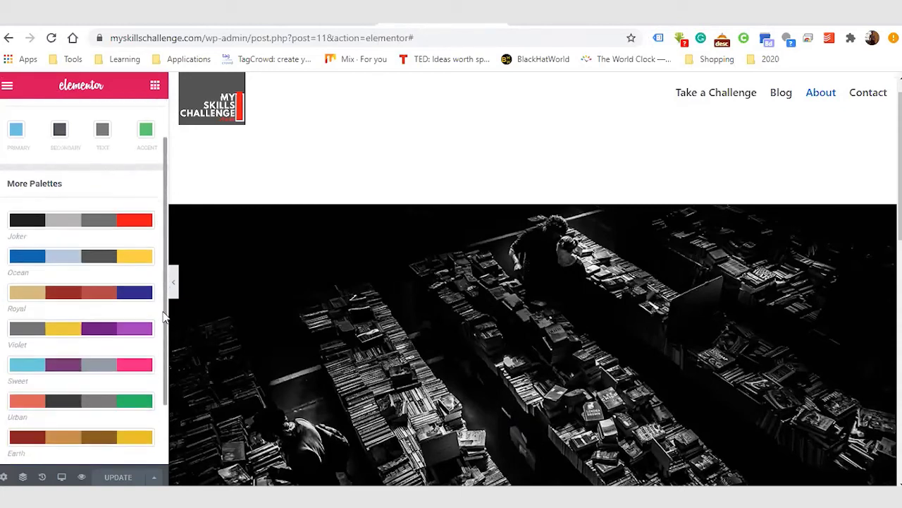
scroll(157, 427, up, 3)
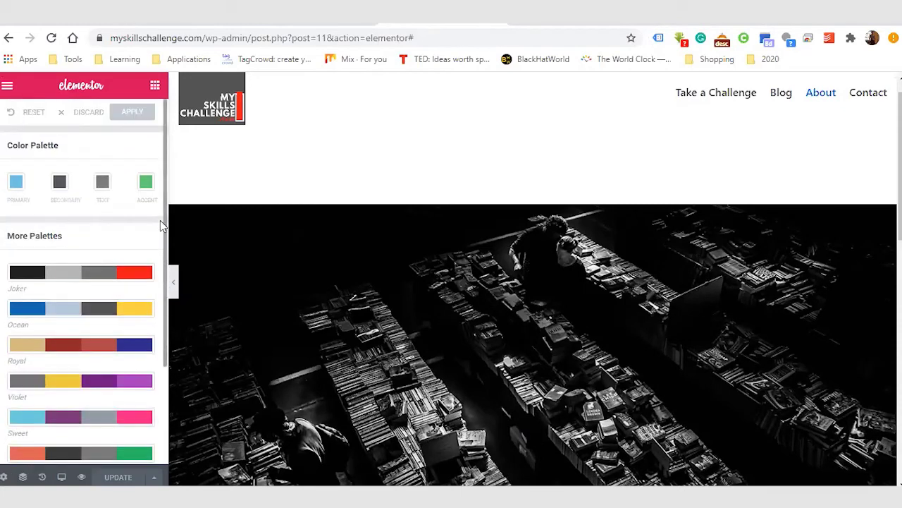
Step: Try a classic white page background in the global Theme Style settings
click(7, 86)
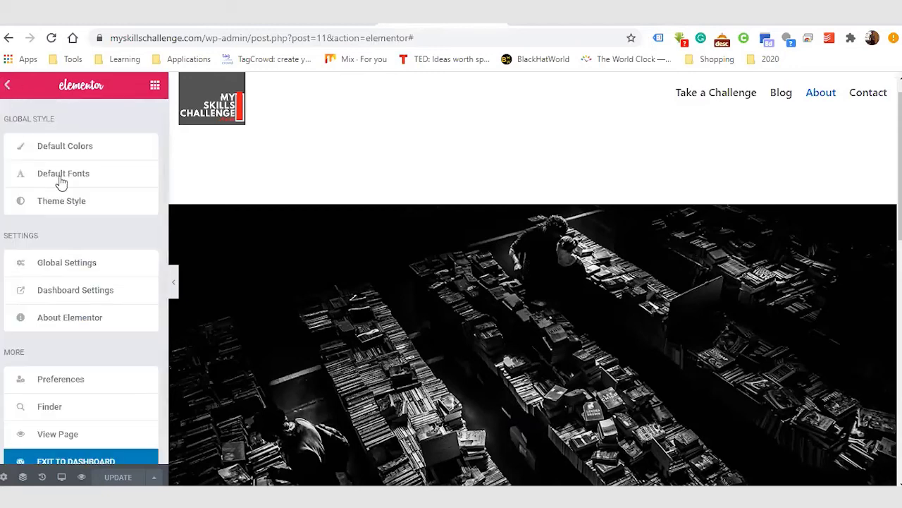
click(67, 199)
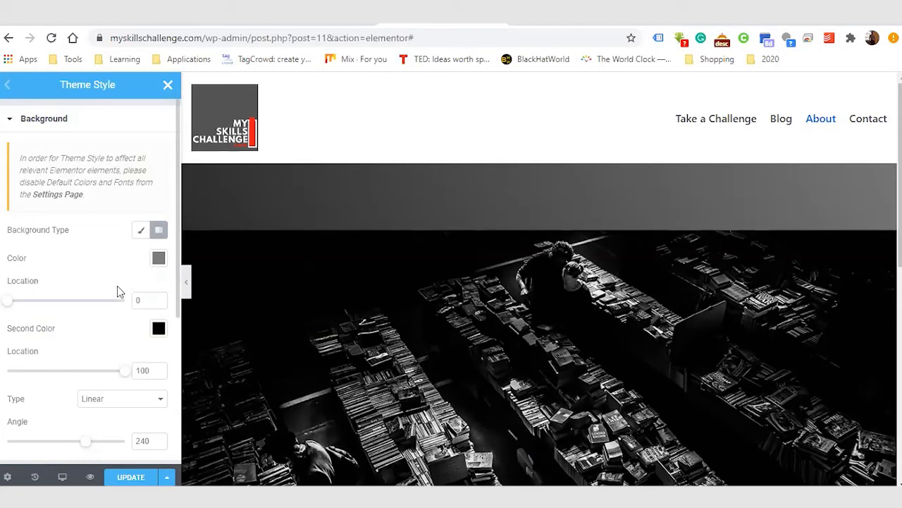
click(142, 233)
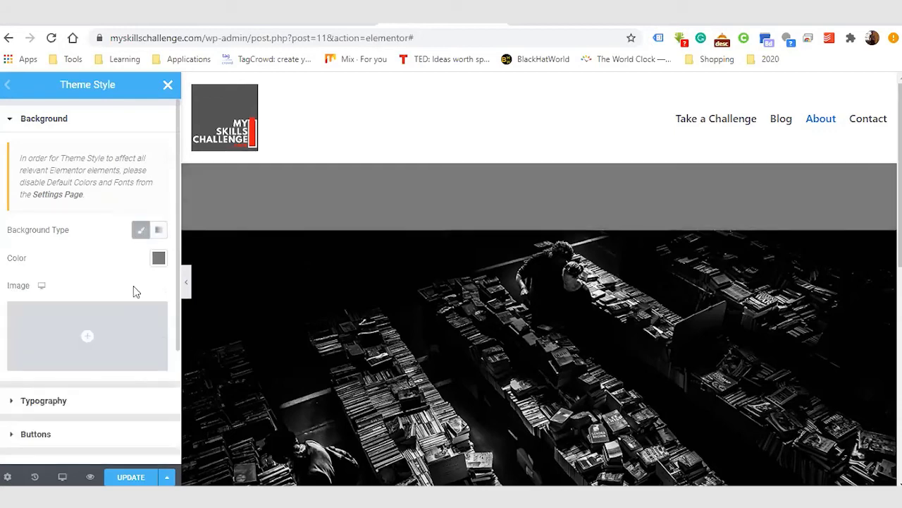
click(159, 259)
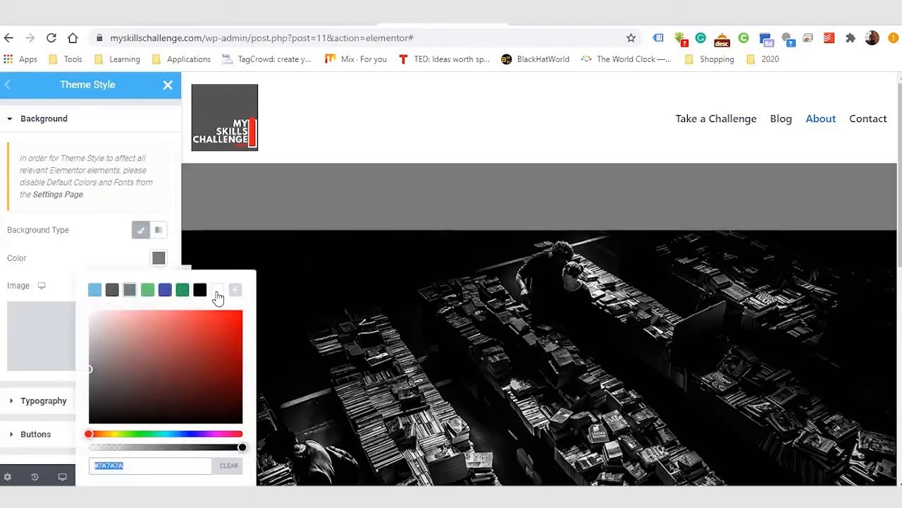
click(217, 289)
click(81, 238)
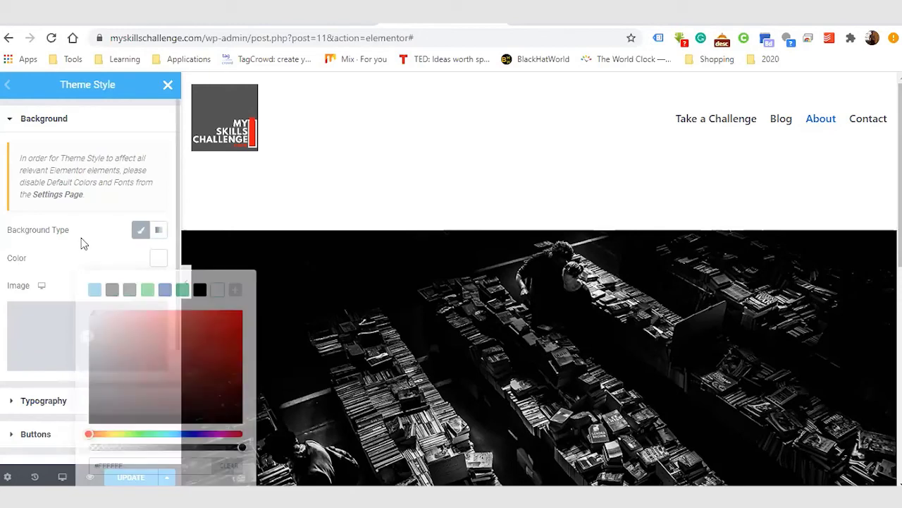
Step: Look through the remaining Theme Style sections, including Form Fields, and close Theme Style discarding the changes
scroll(539, 352, down, 2)
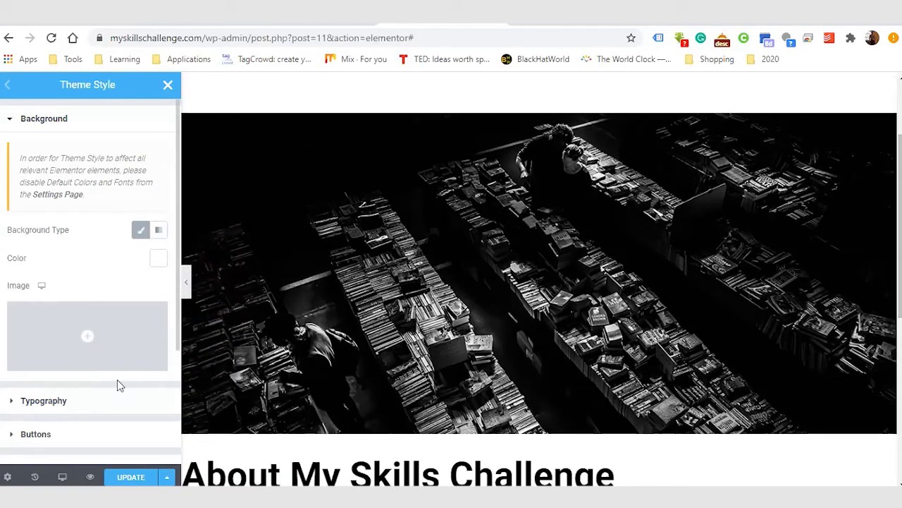
drag(178, 330, 177, 330)
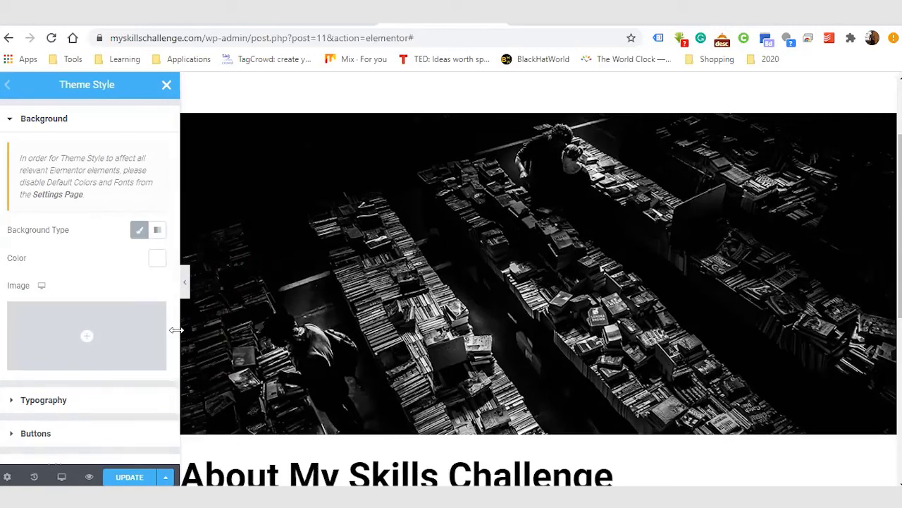
scroll(173, 380, down, 3)
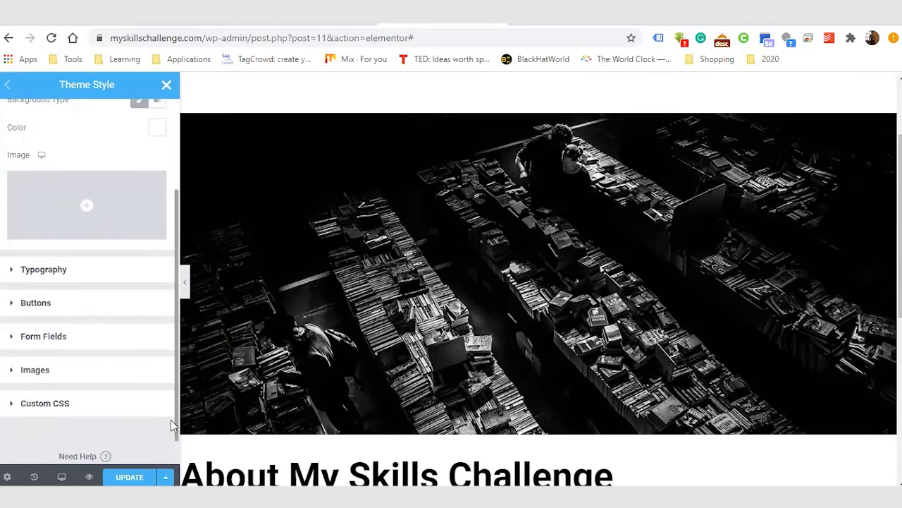
scroll(173, 428, down, 1)
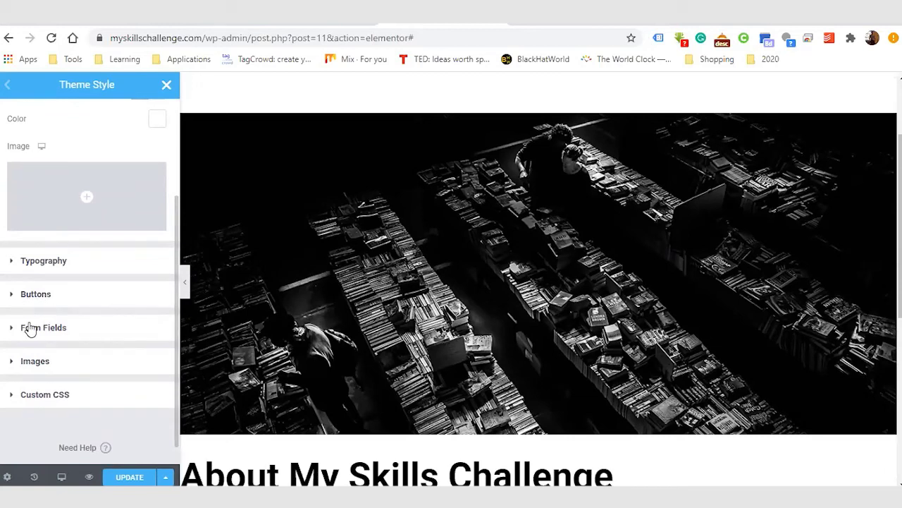
click(68, 340)
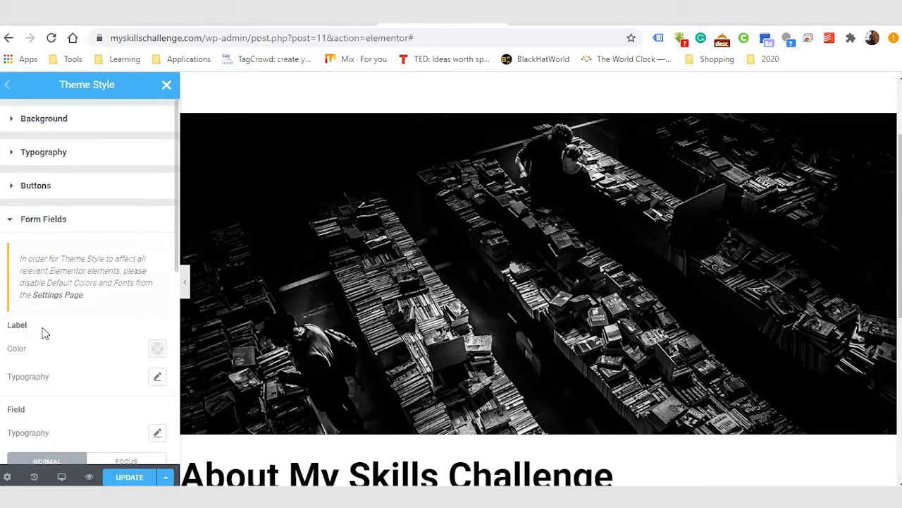
click(12, 224)
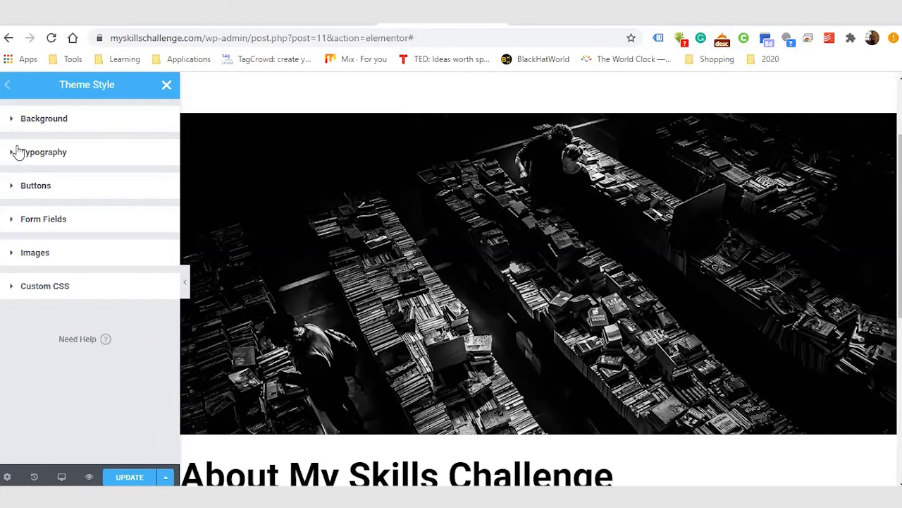
click(165, 87)
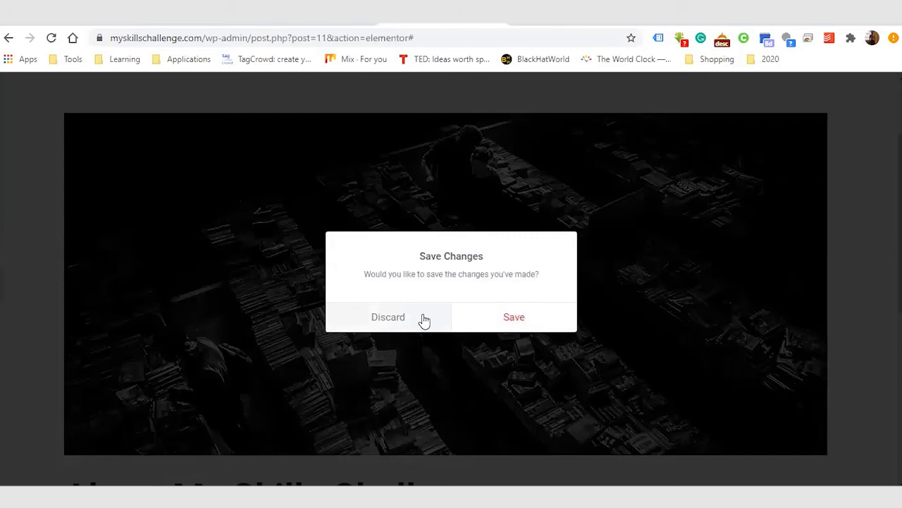
click(388, 317)
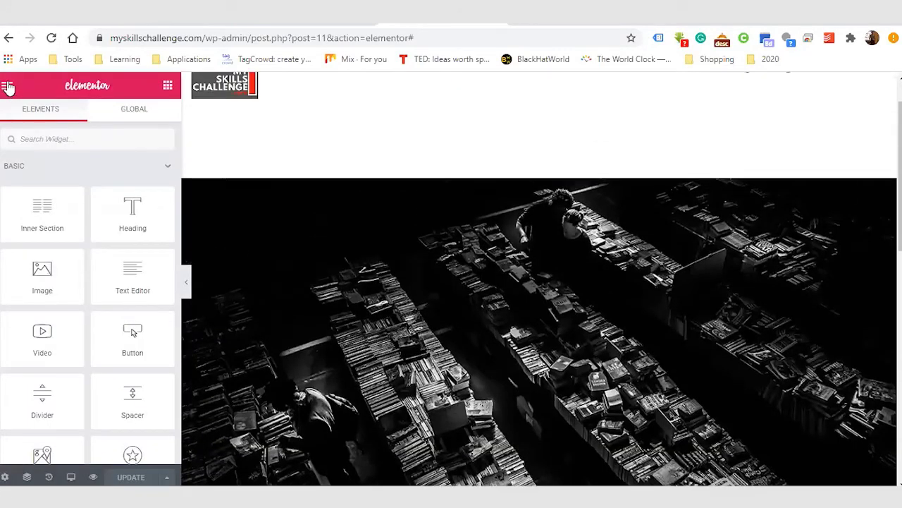
Step: Open the live About page from the editor and review it from the header down to the footer
click(8, 86)
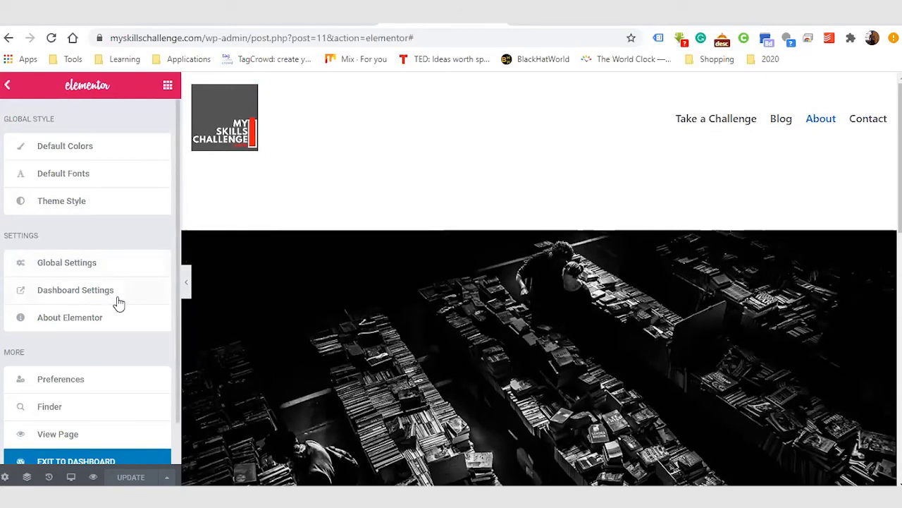
click(99, 440)
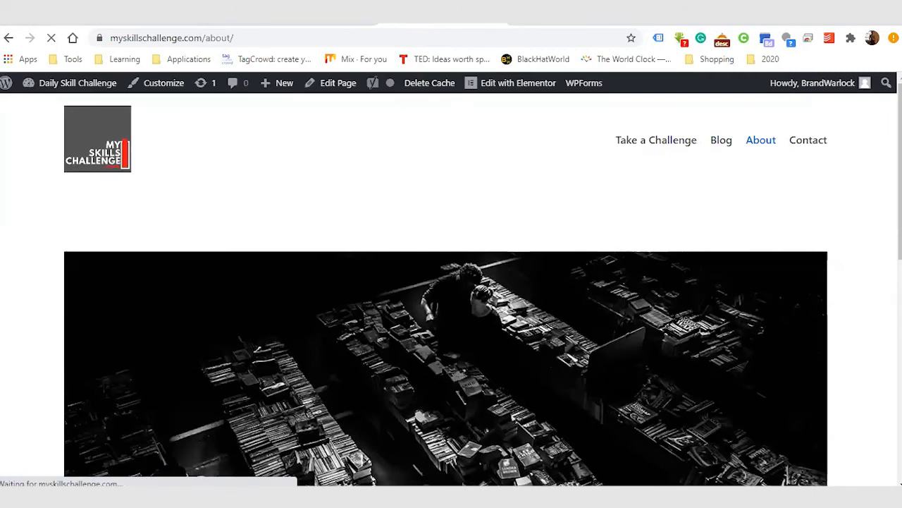
scroll(451, 289, down, 10)
scroll(451, 289, up, 1)
scroll(451, 289, down, 1)
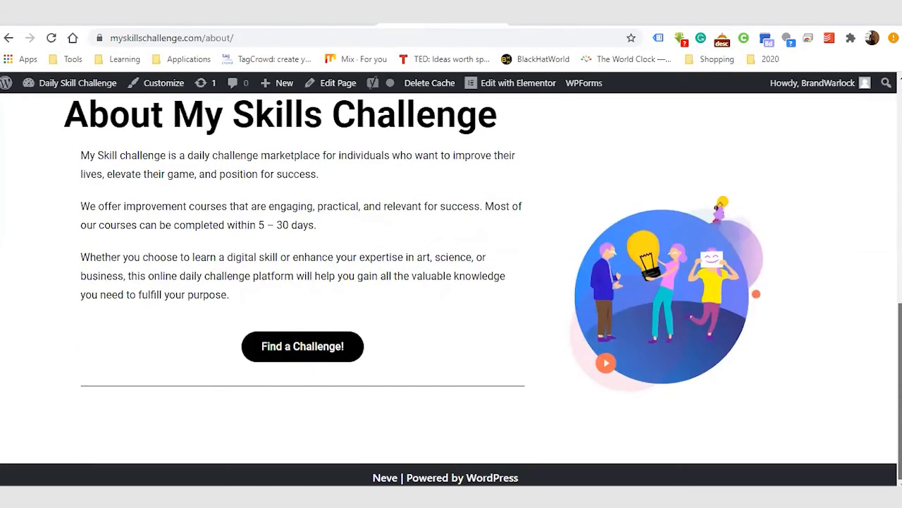
scroll(446, 289, up, 4)
scroll(446, 290, down, 4)
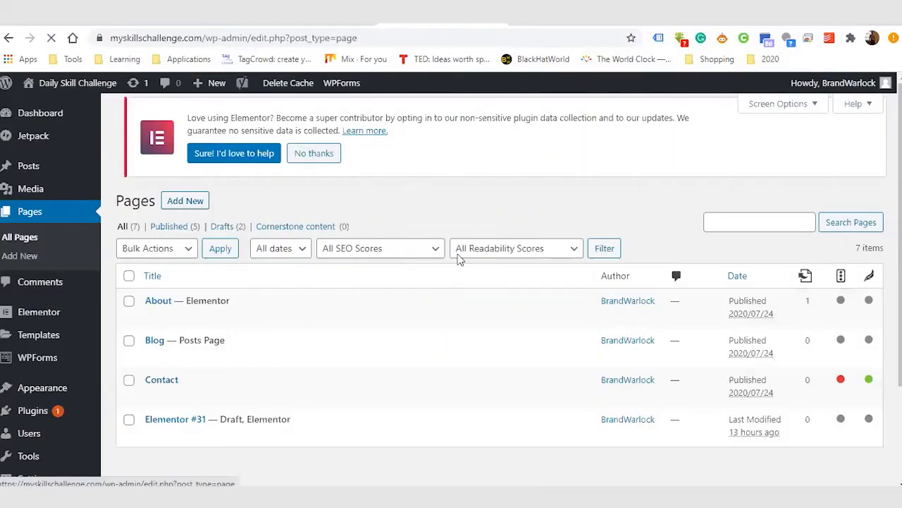
Step: Look over the WordPress page list and the live About page in the other browser tab
scroll(452, 282, down, 3)
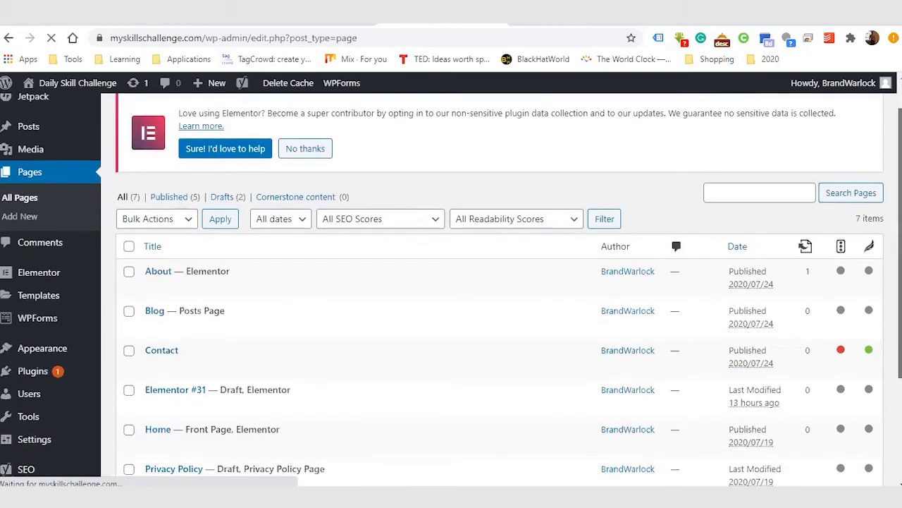
scroll(465, 198, down, 1)
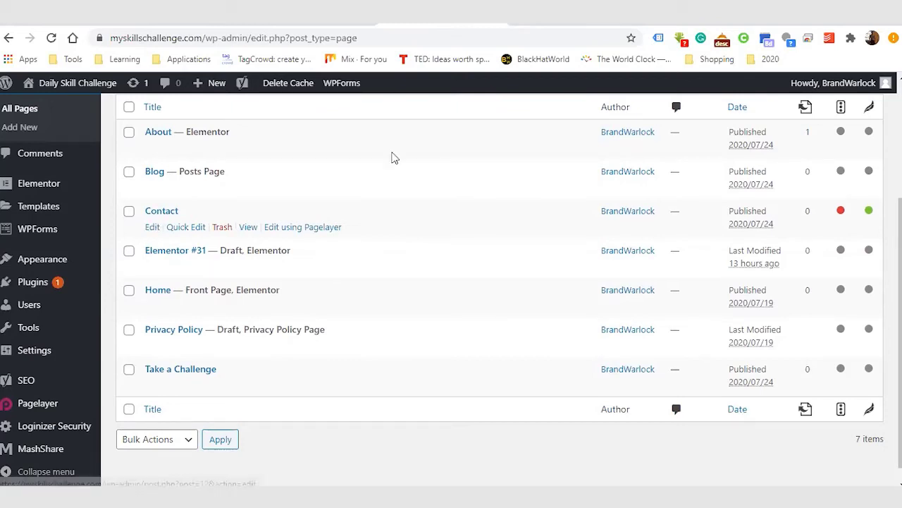
click(663, 13)
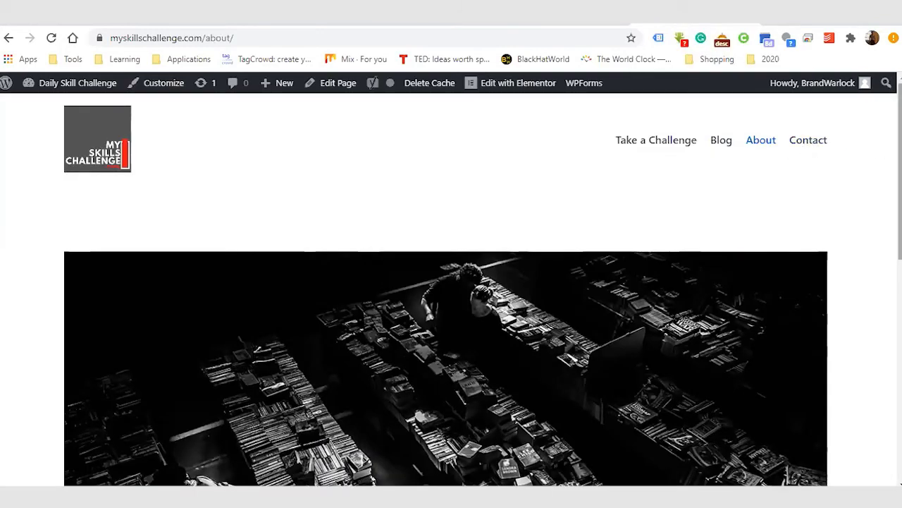
scroll(900, 169, down, 10)
scroll(451, 289, up, 8)
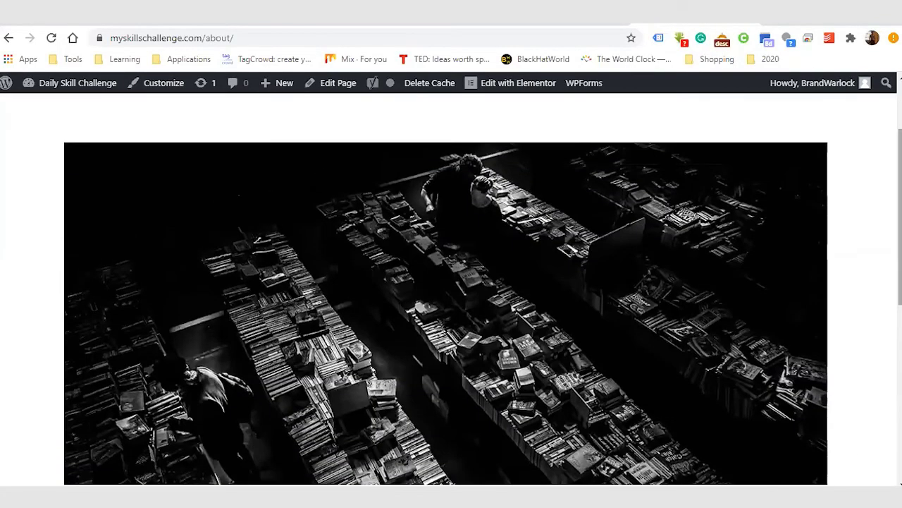
scroll(451, 289, up, 2)
Step: Open the live Contact page and review its contact form, sidebar widgets and embedded video
click(812, 145)
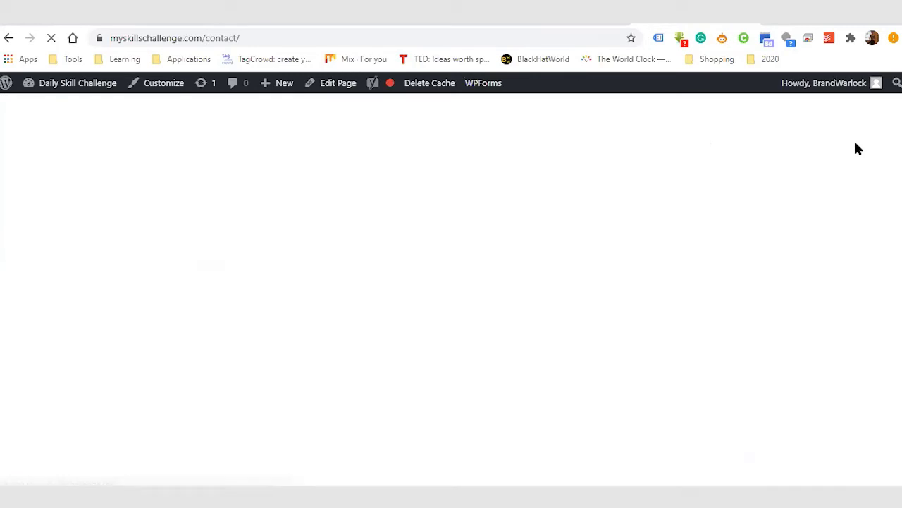
scroll(451, 296, down, 5)
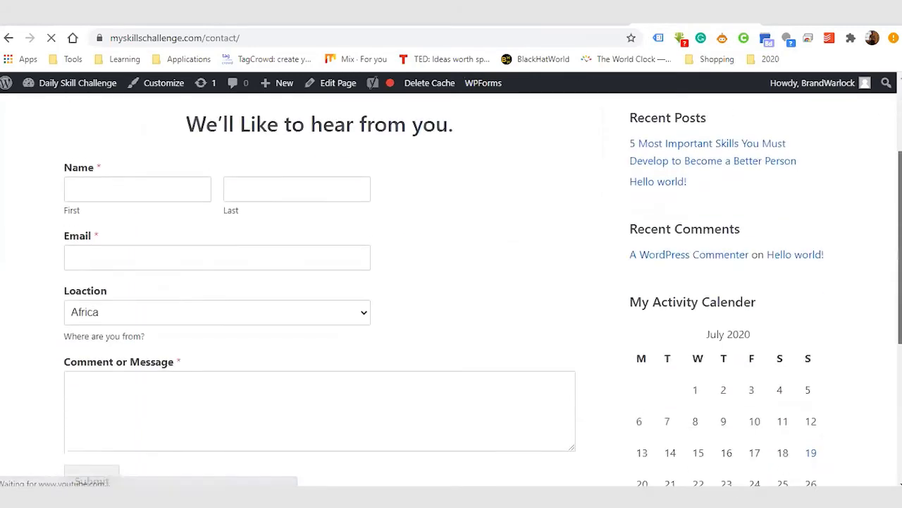
scroll(451, 296, up, 3)
scroll(642, 412, down, 5)
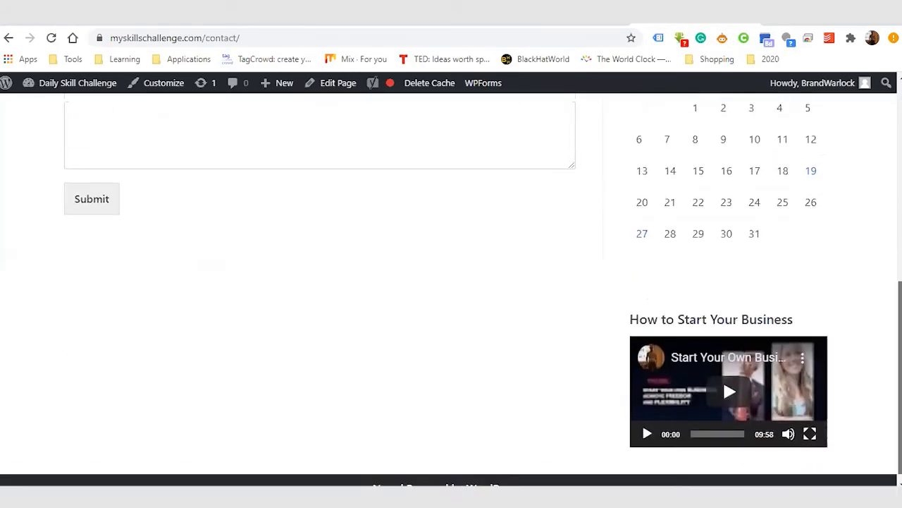
scroll(642, 412, up, 4)
scroll(642, 412, up, 3)
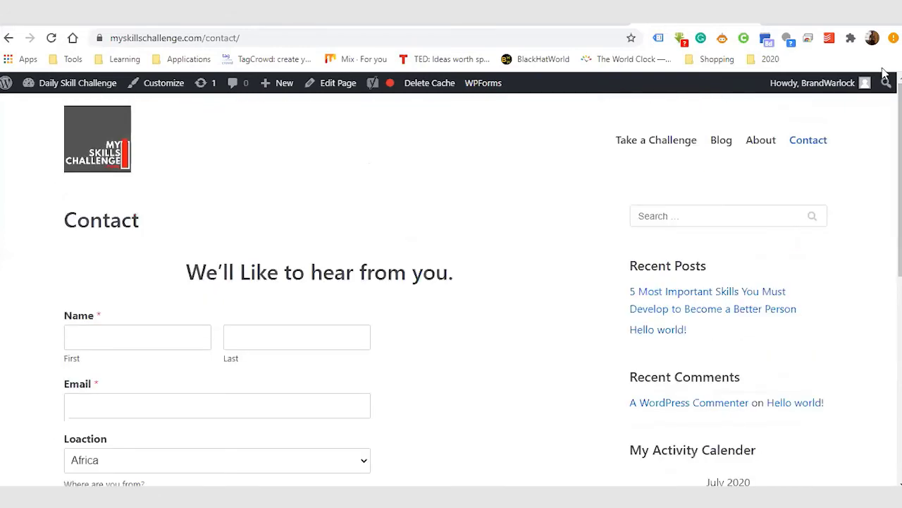
Step: Open the live Take a Challenge page and check its content area and sidebar
click(669, 146)
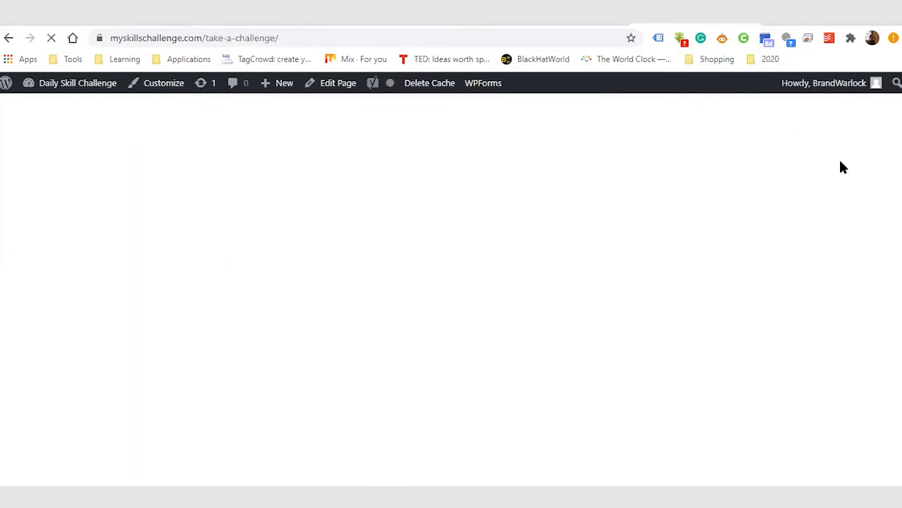
scroll(887, 148, down, 4)
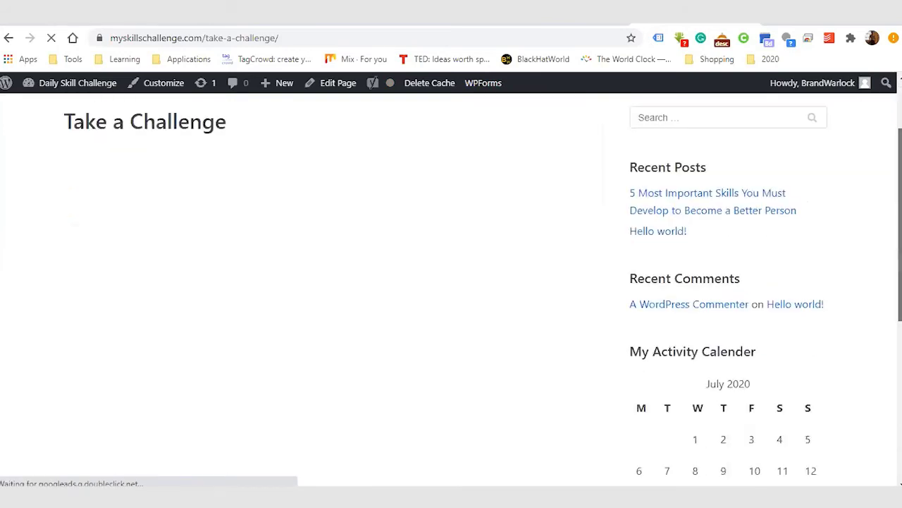
scroll(414, 291, up, 5)
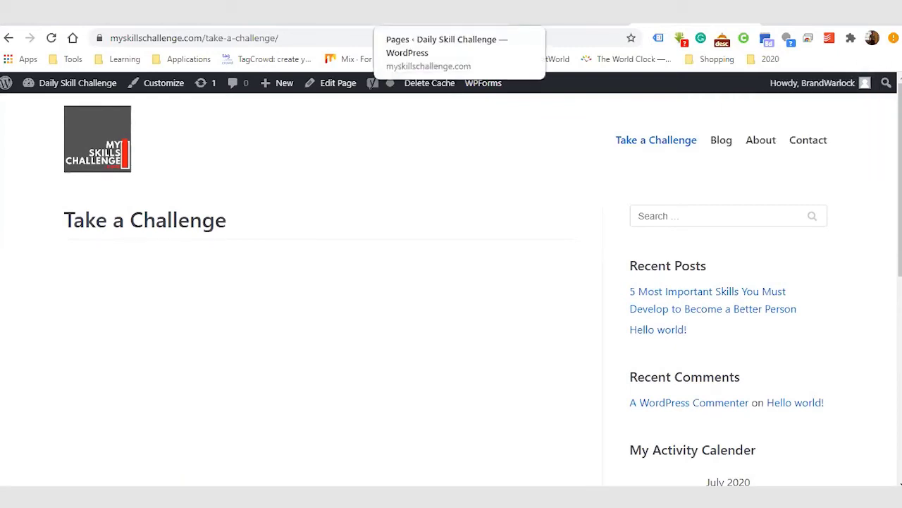
Step: Return to the WordPress page list and open the Take a Challenge page for editing with Elementor
click(451, 12)
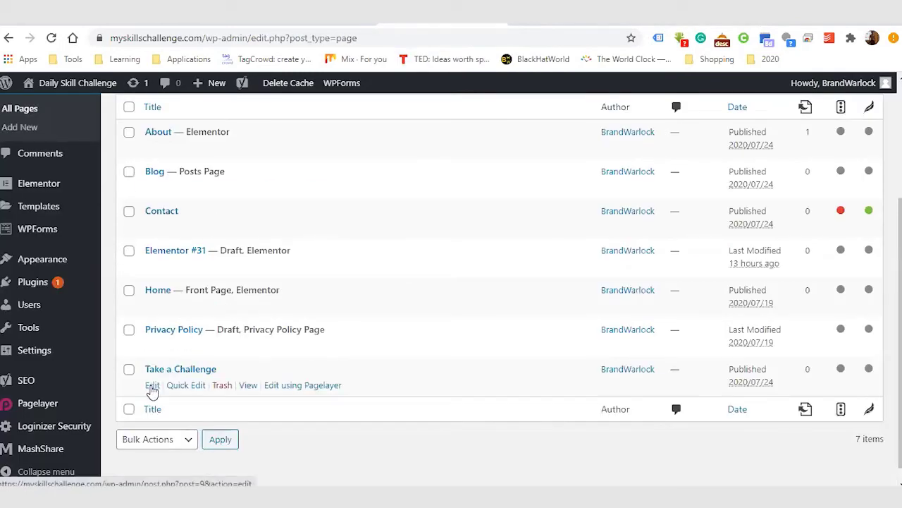
click(153, 387)
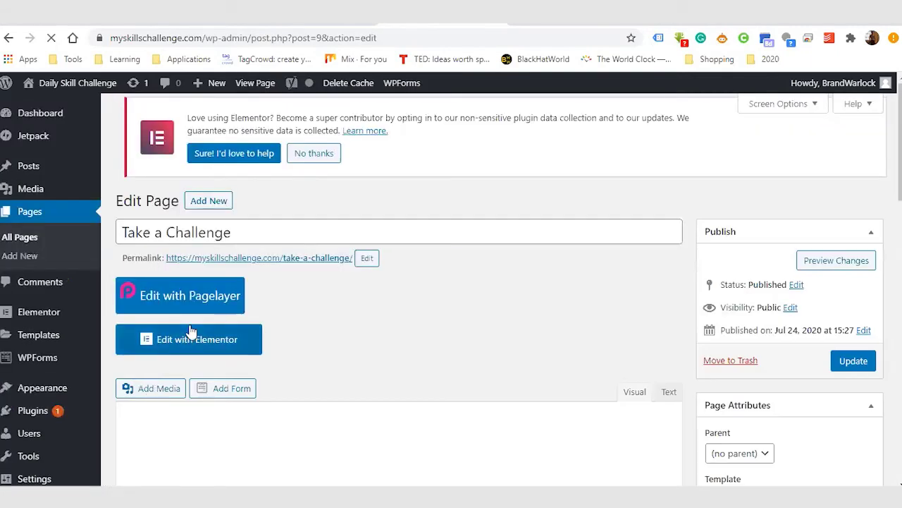
click(228, 347)
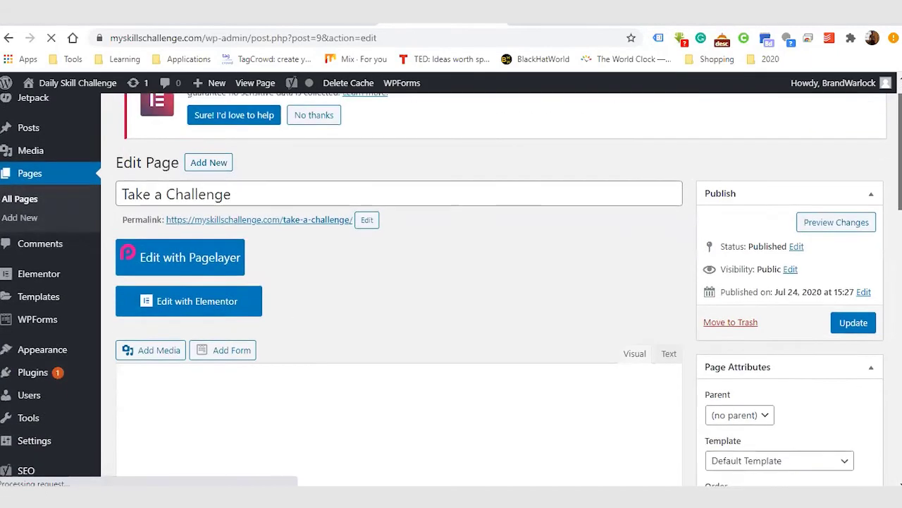
scroll(451, 282, down, 12)
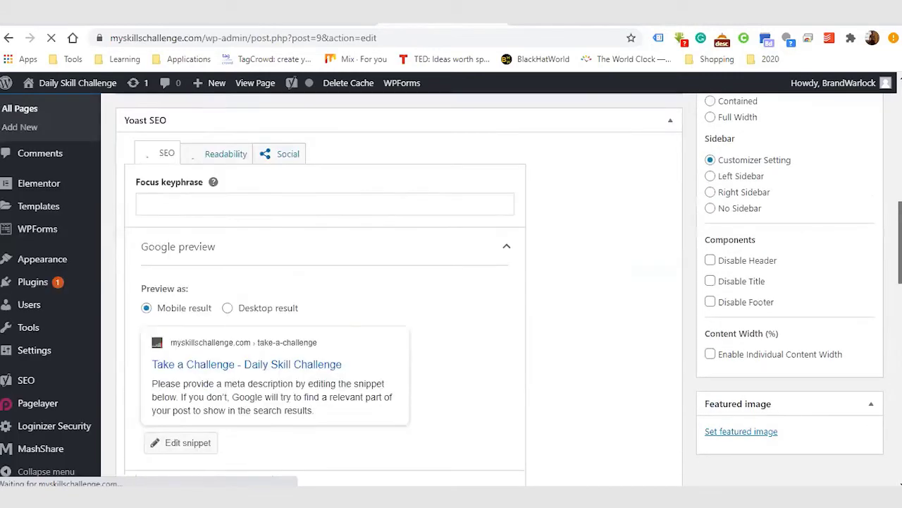
scroll(333, 349, down, 3)
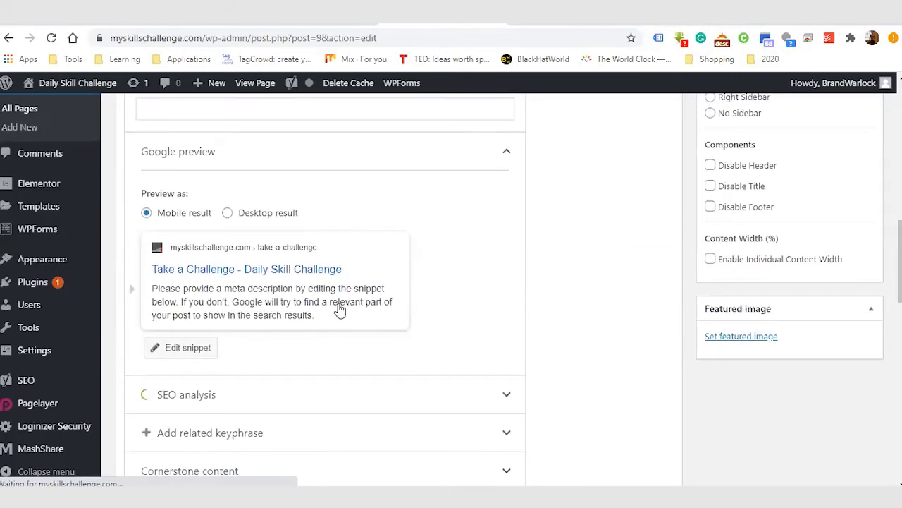
drag(899, 282, 899, 155)
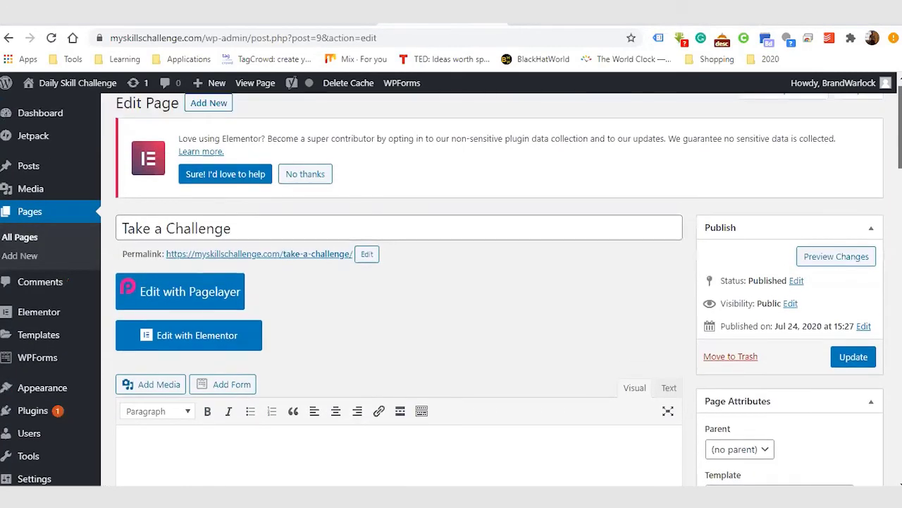
click(226, 334)
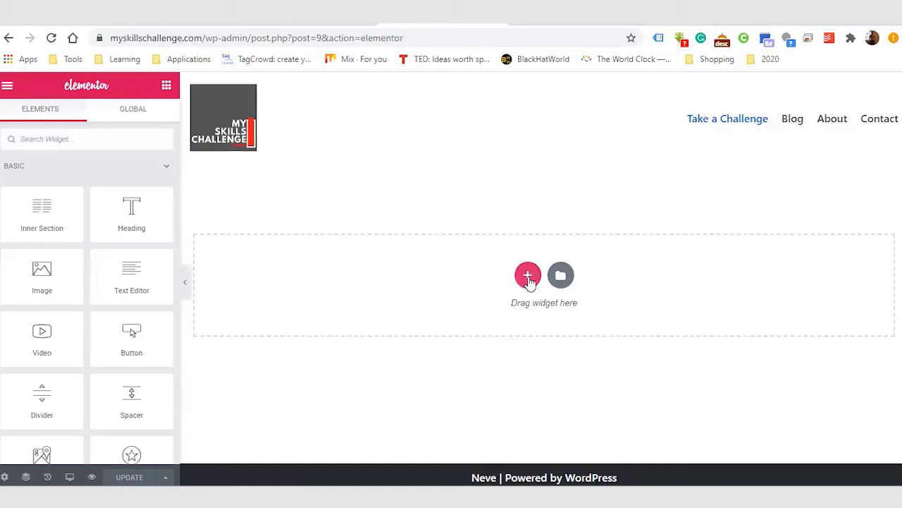
Step: Insert the white Application block with the laptop picture from the template library's Features block category
click(562, 281)
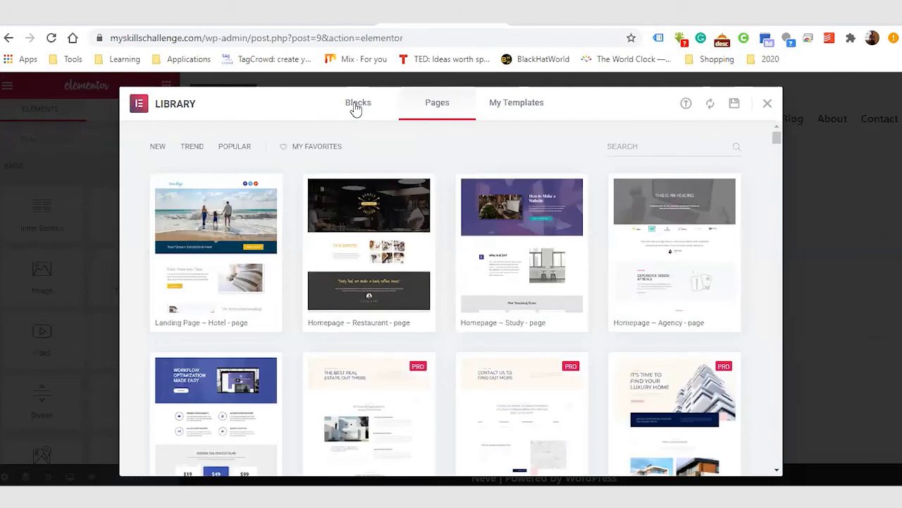
click(356, 106)
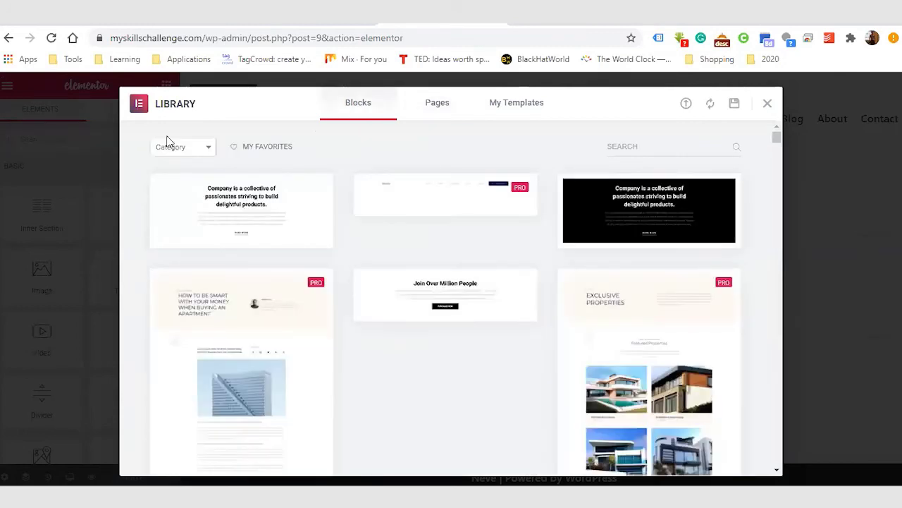
click(205, 151)
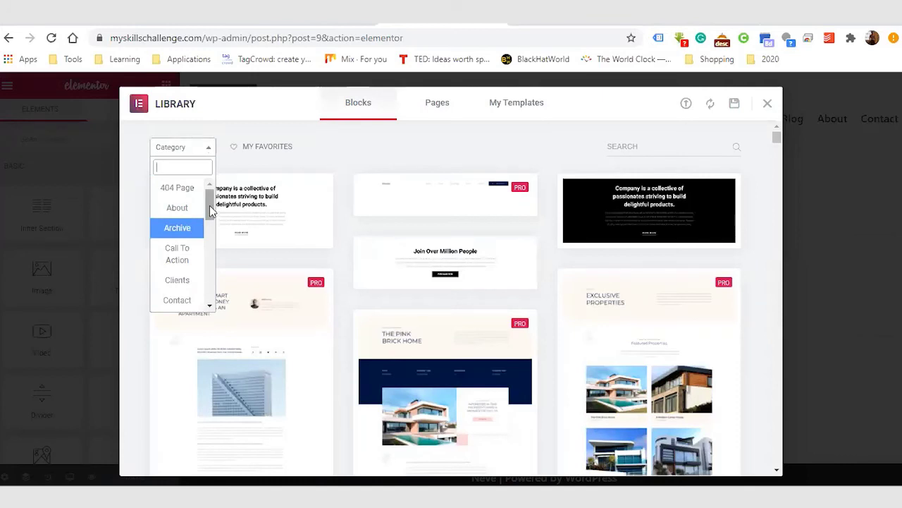
scroll(210, 228, down, 3)
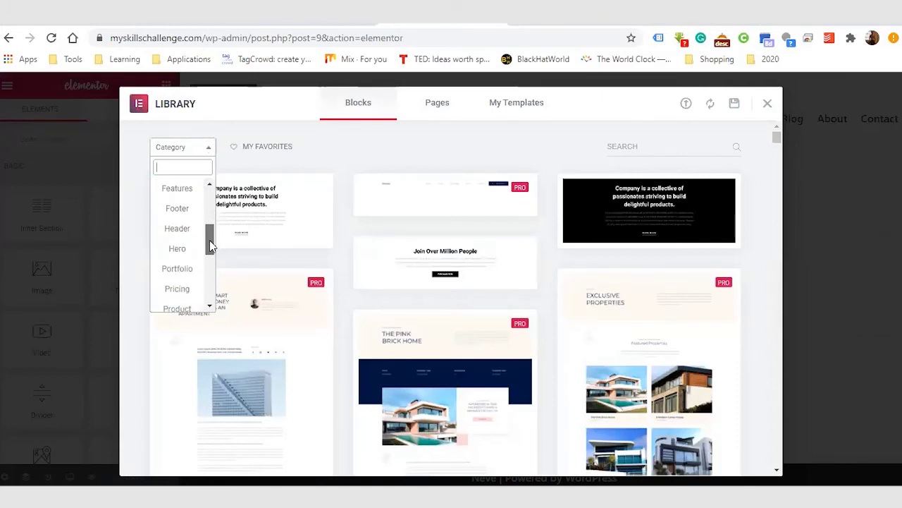
click(177, 189)
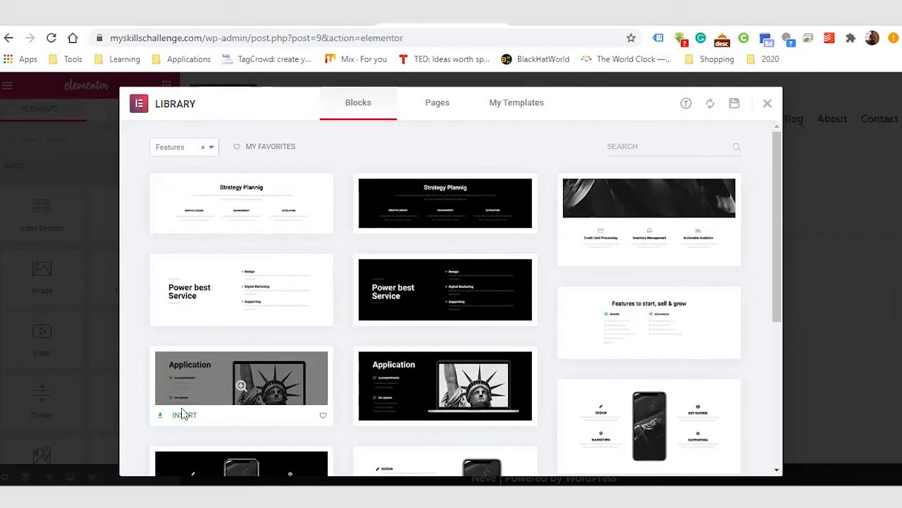
click(177, 417)
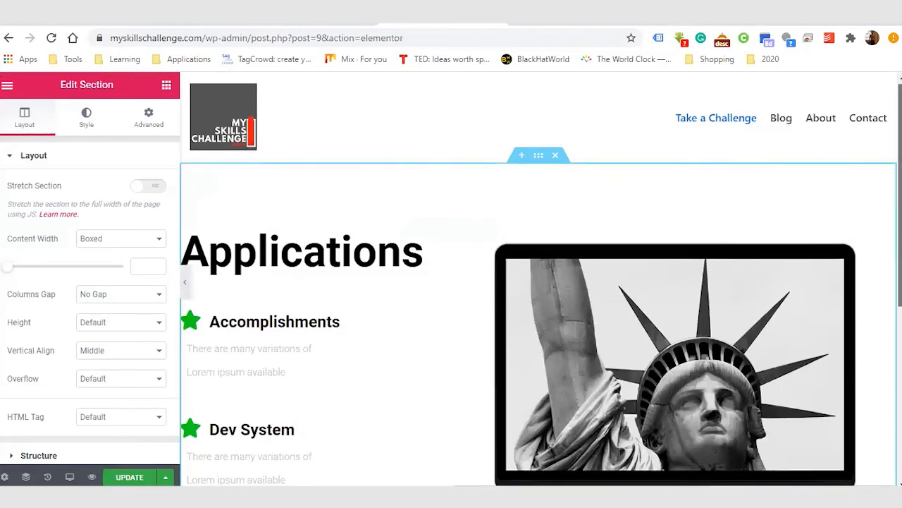
Step: Replace the block's Applications heading text with "Webdesign Challenge"
scroll(603, 224, down, 2)
scroll(603, 224, up, 1)
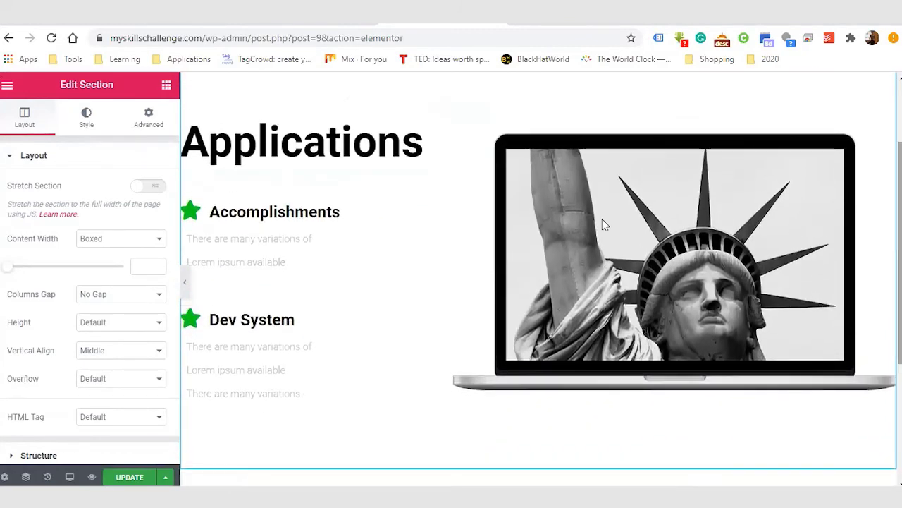
click(321, 147)
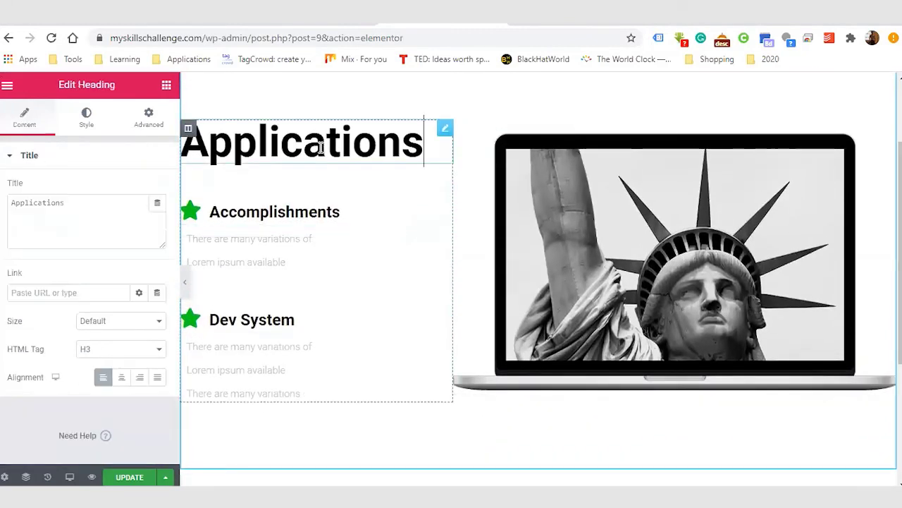
double_click(320, 146)
text(10 Days)
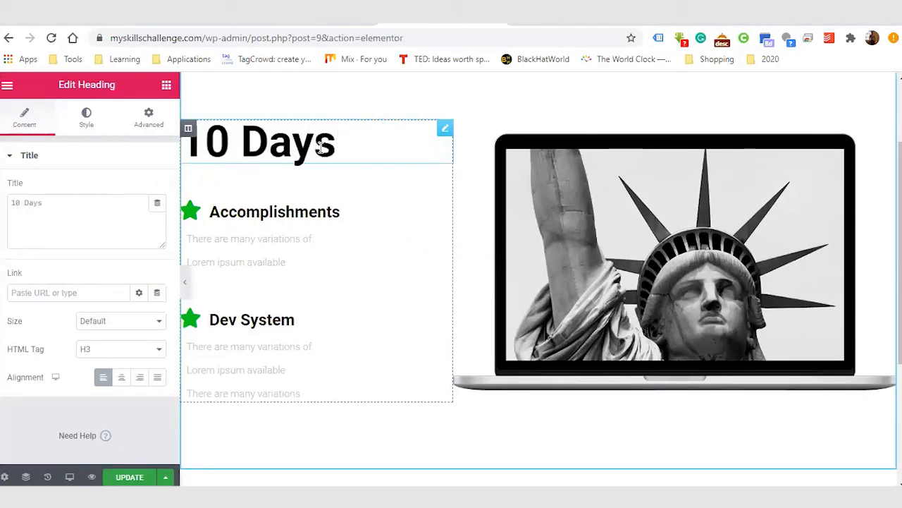
text( W)
key(BackSpace)
key(BackSpace)
key(BackSpace)
key(BackSpace)
key(BackSpace)
key(BackSpace)
key(BackSpace)
key(BackSpace)
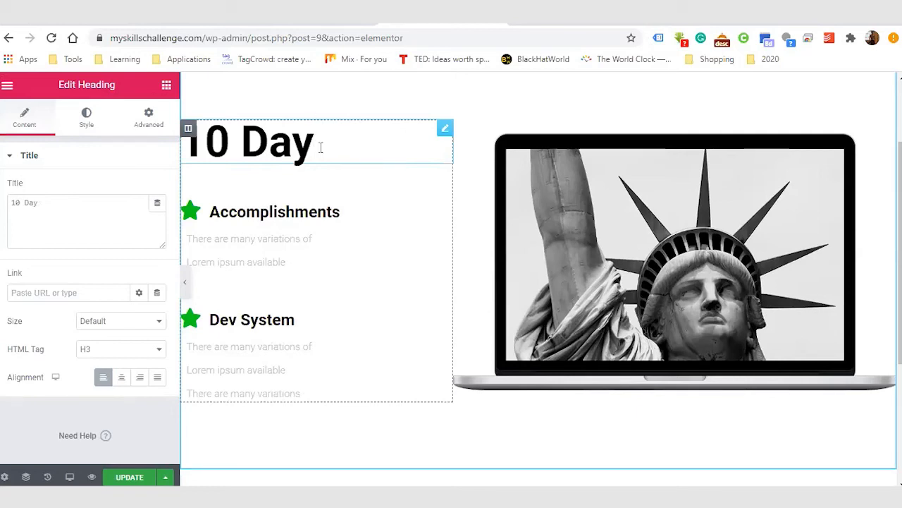
key(BackSpace)
text(W)
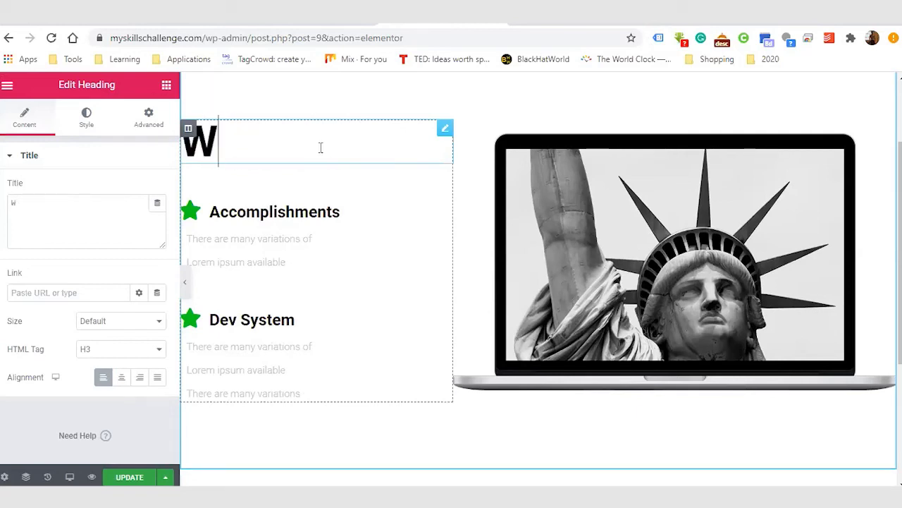
text(ebdesign )
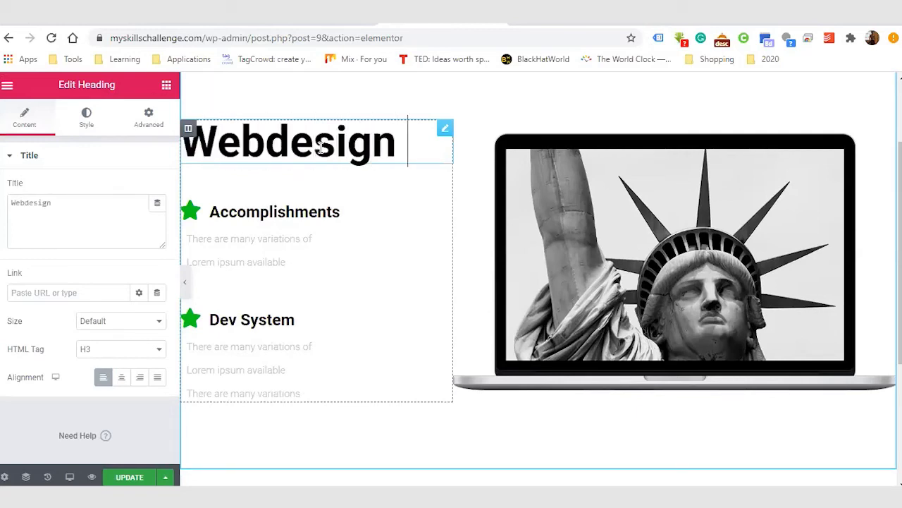
text(Challenge)
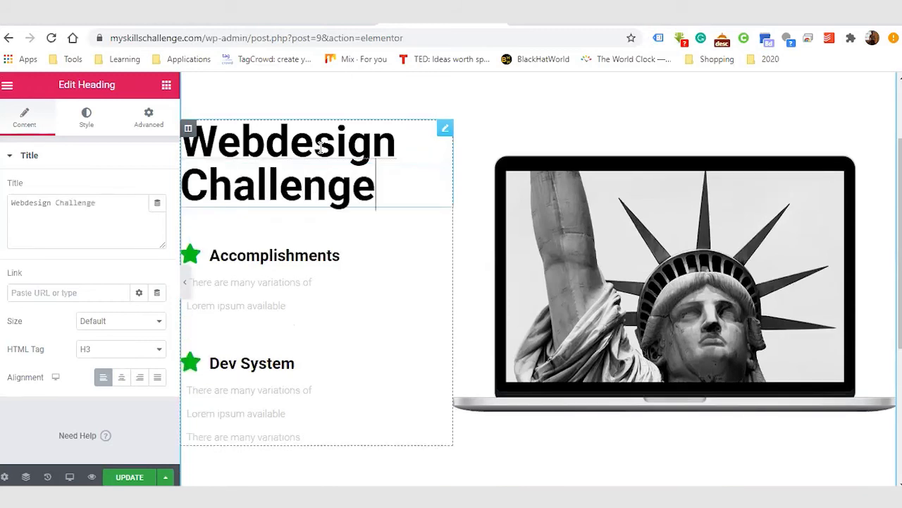
Step: Set the Webdesign Challenge heading's HTML tag to H2 and centre its alignment
click(151, 349)
click(132, 373)
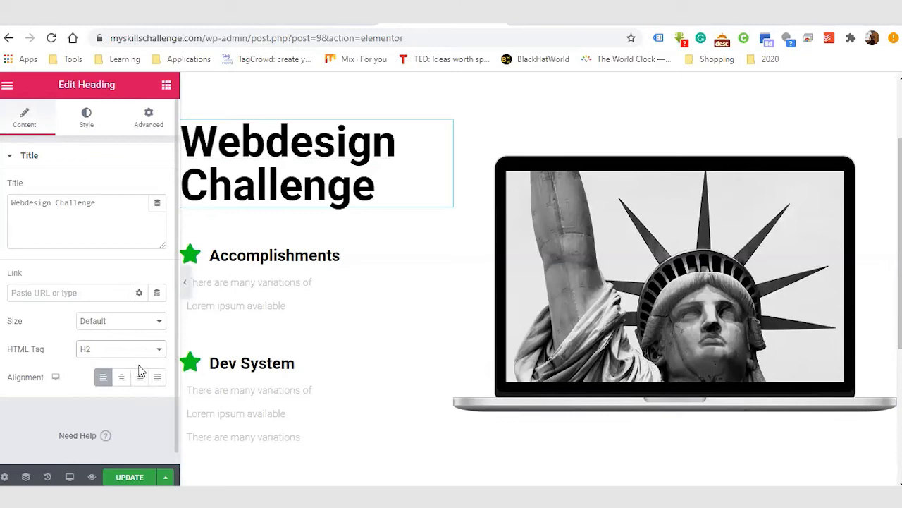
click(121, 377)
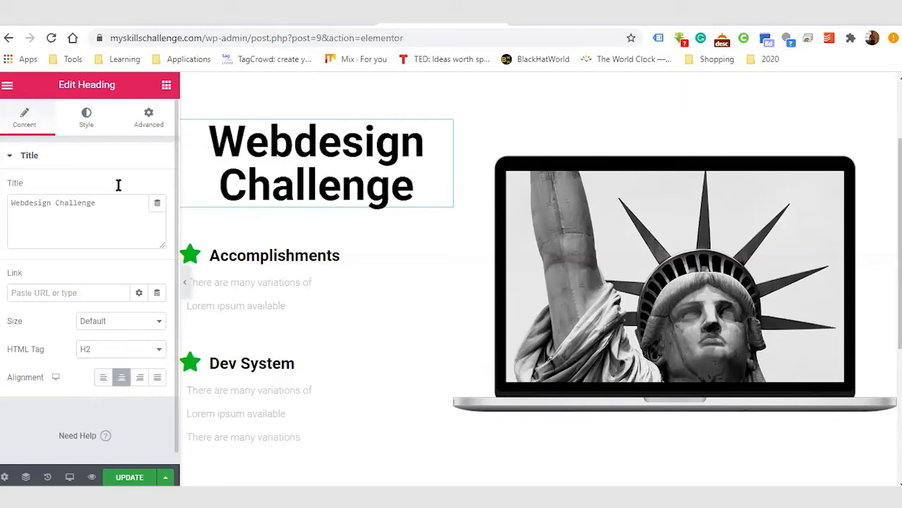
Step: Set the Webdesign Challenge heading's typography to a size of 51 px and a weight of 600
click(87, 125)
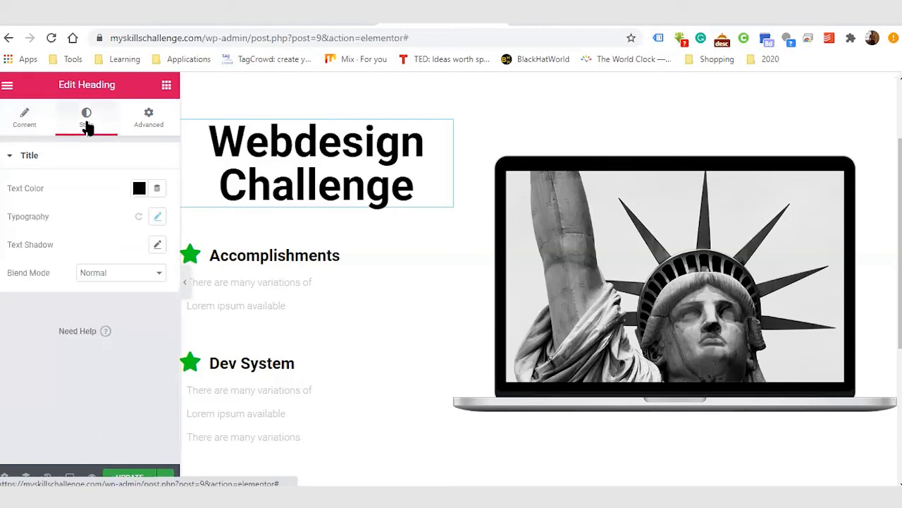
click(157, 218)
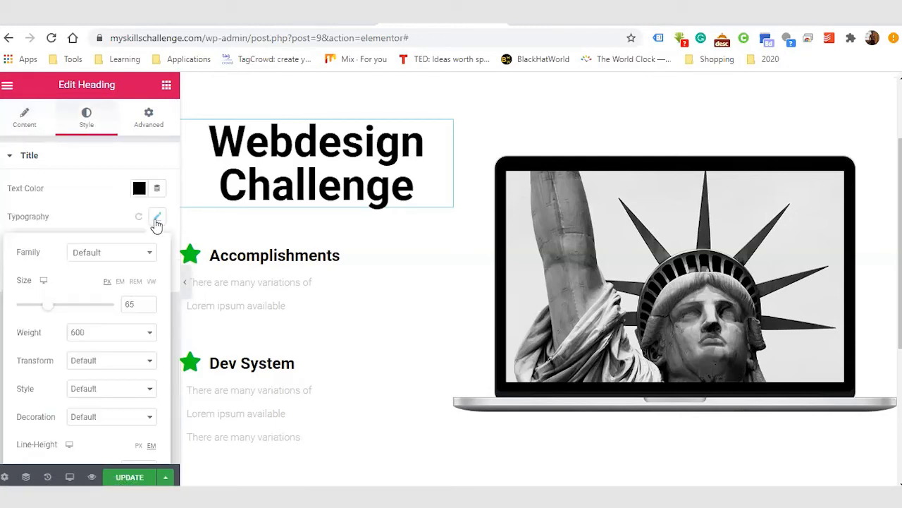
click(143, 337)
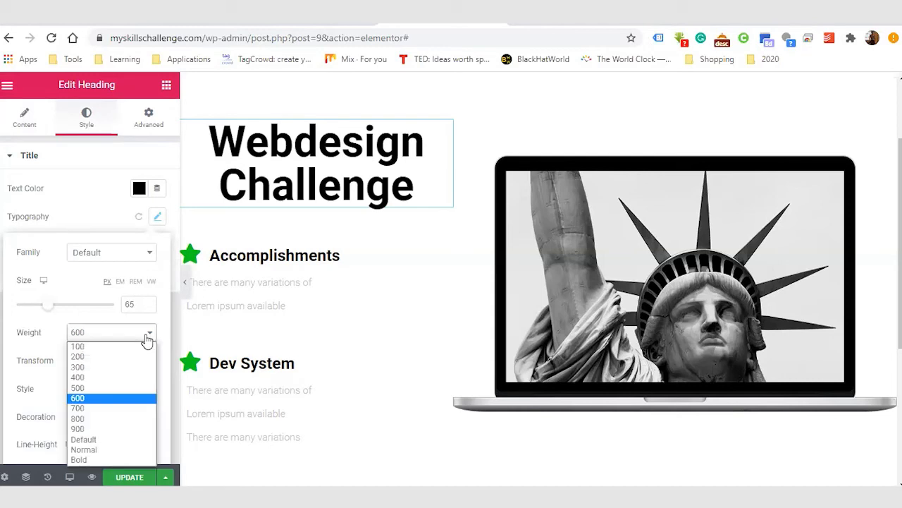
click(120, 389)
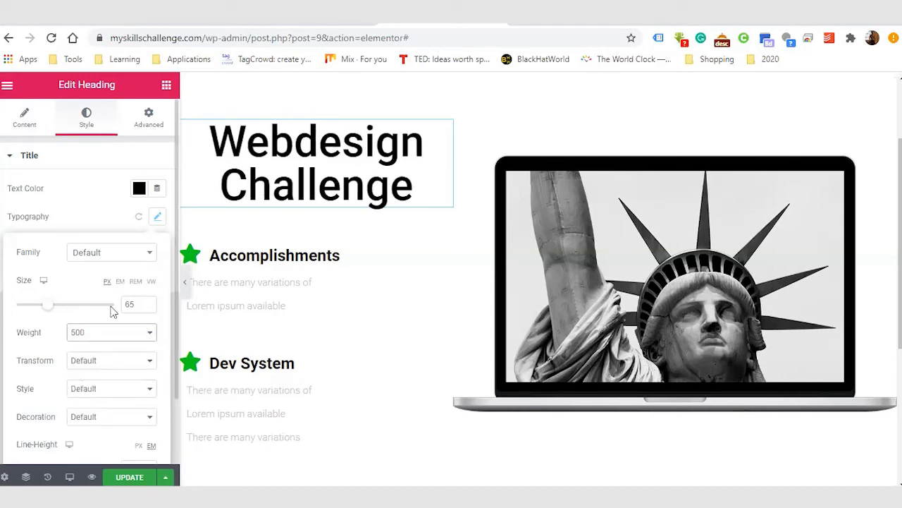
drag(55, 311, 45, 313)
click(122, 335)
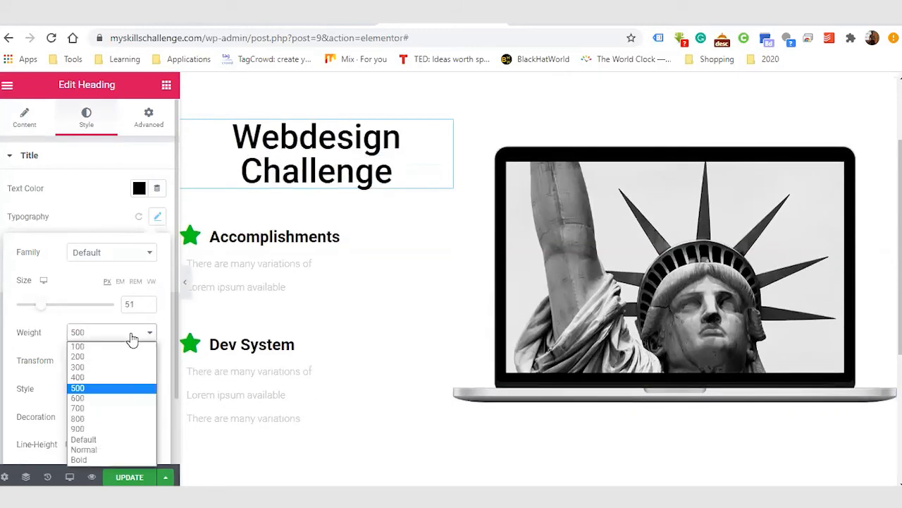
click(117, 399)
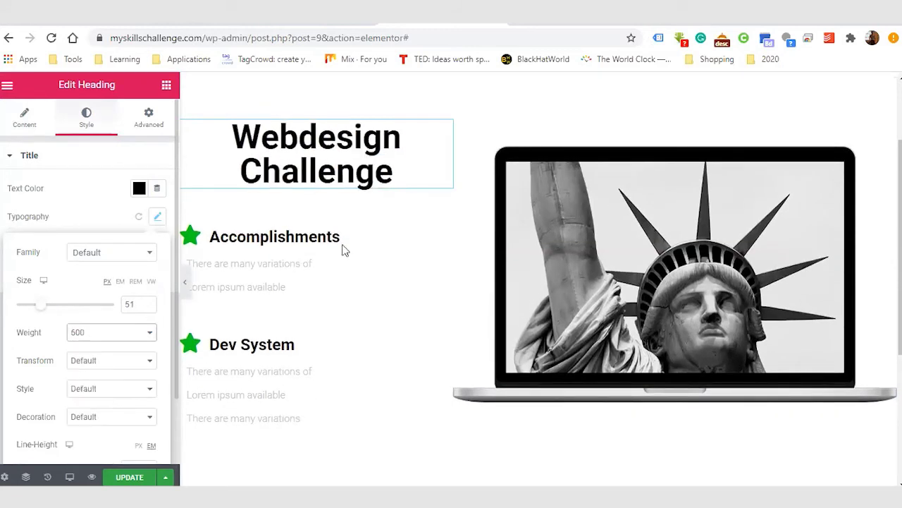
click(395, 179)
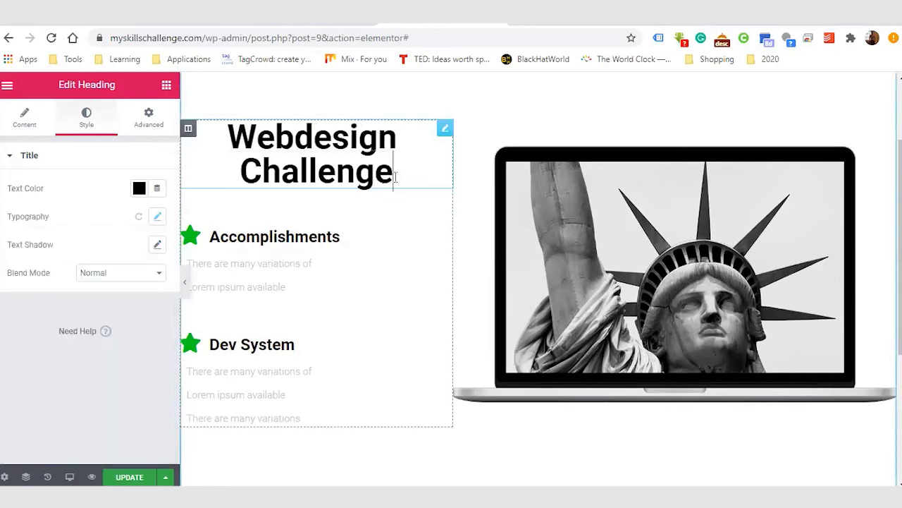
Step: Retitle the Accomplishments icon box as "10 Days" and delete the icon list directly beneath it
click(339, 229)
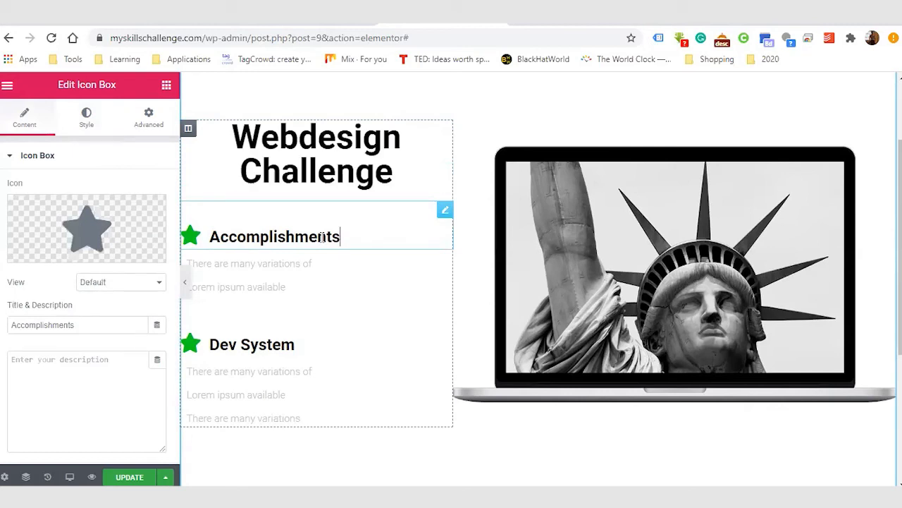
double_click(322, 237)
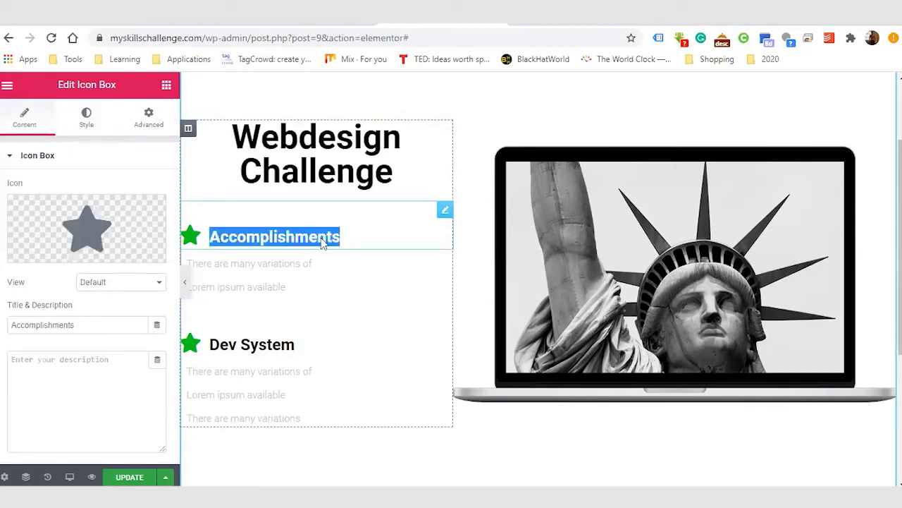
text(10 Days)
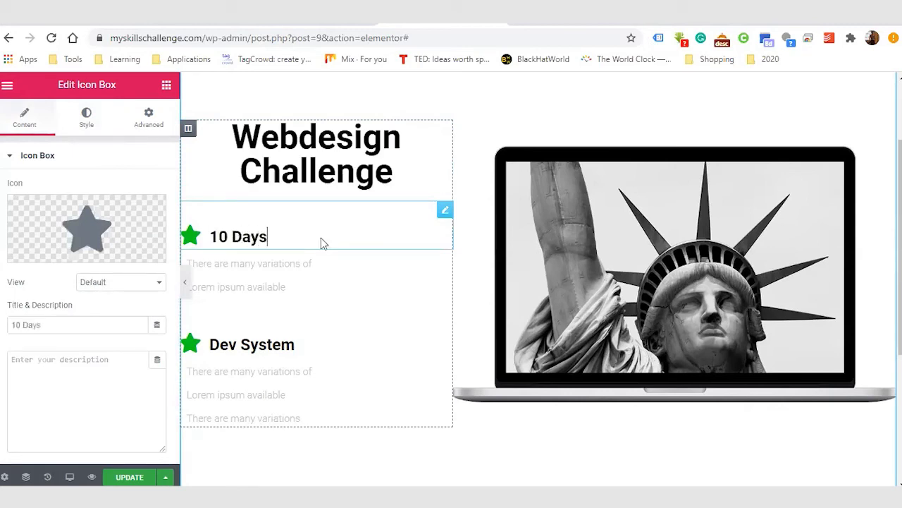
click(302, 279)
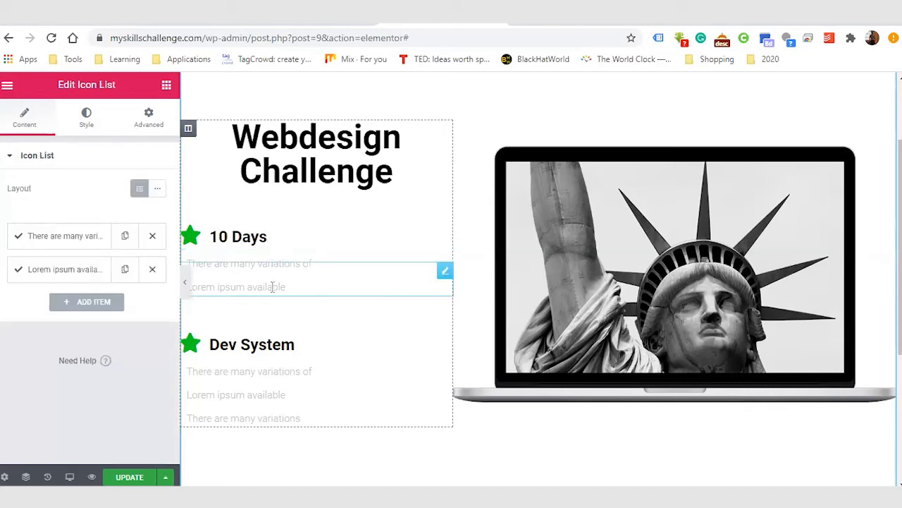
right_click(374, 270)
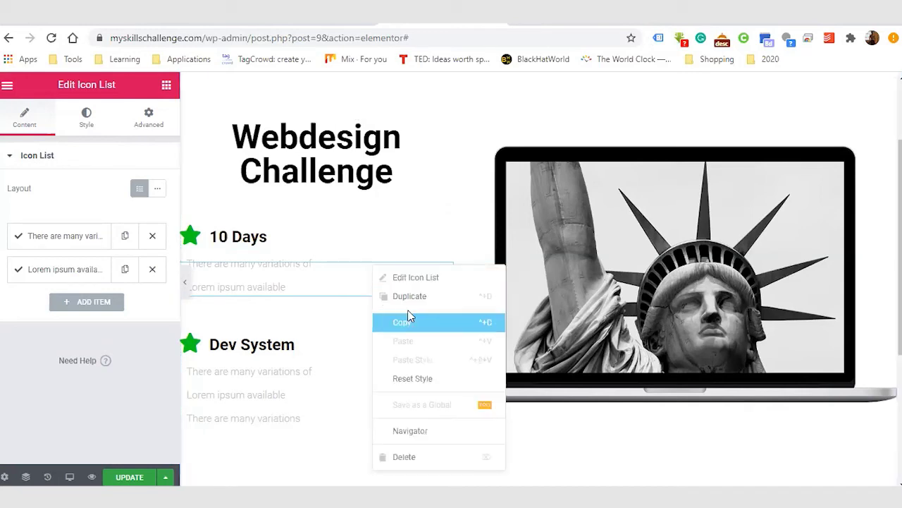
click(406, 457)
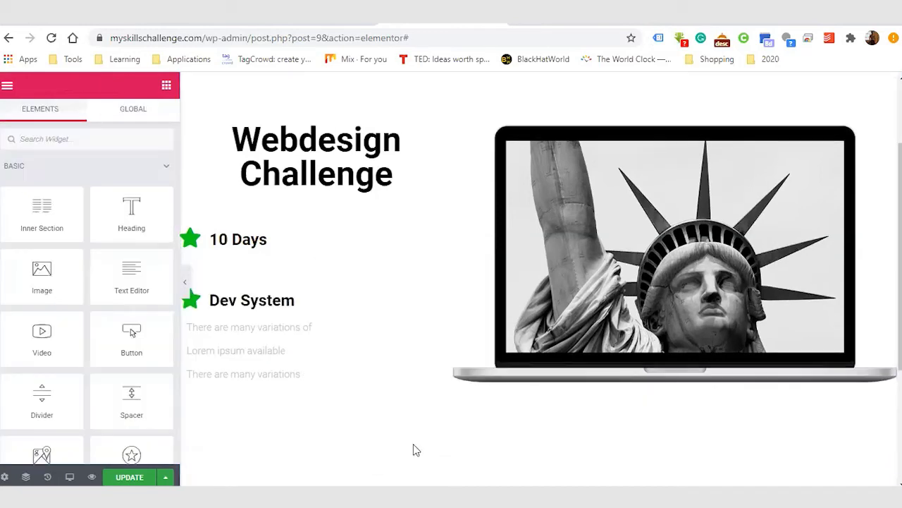
Step: Duplicate the 10 Days icon box and set the copy's top padding to 0 px
click(291, 244)
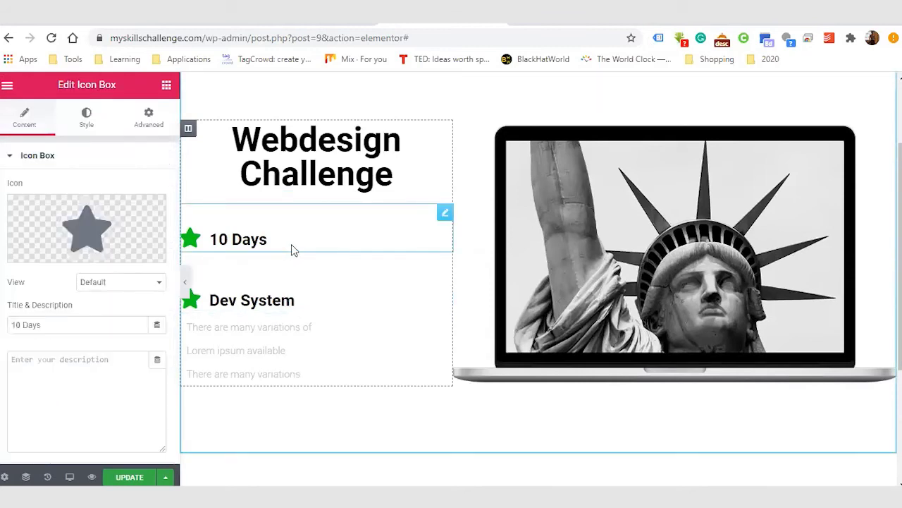
right_click(291, 244)
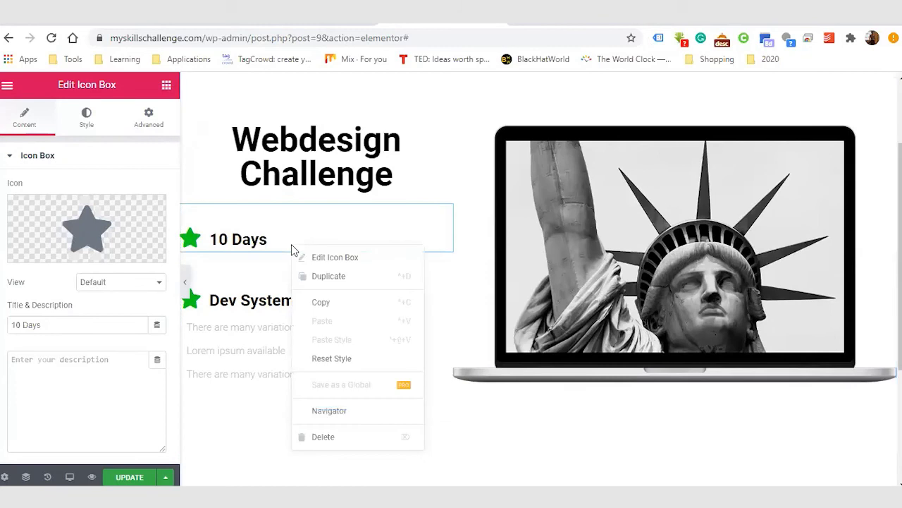
click(340, 276)
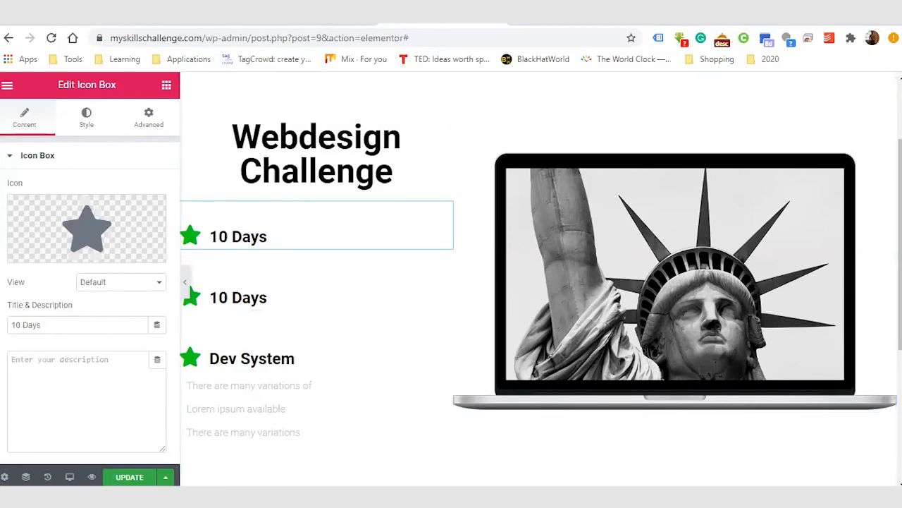
click(278, 303)
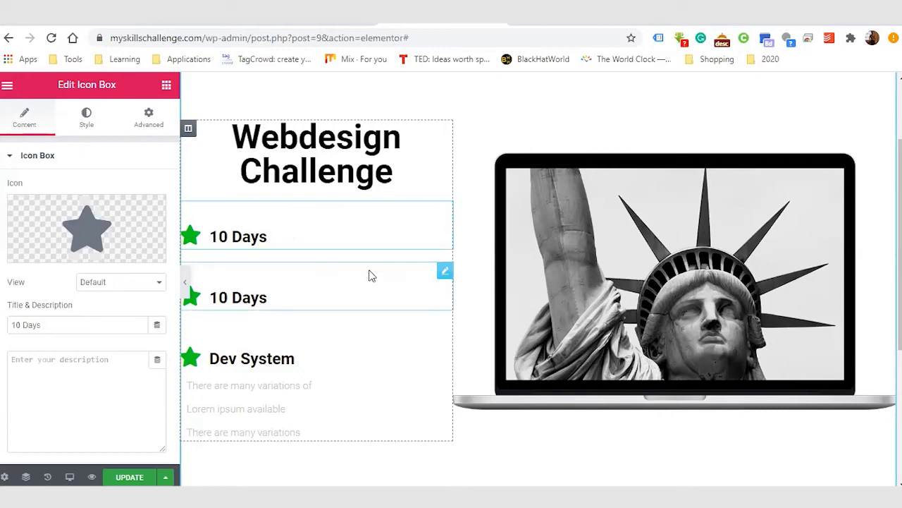
click(445, 271)
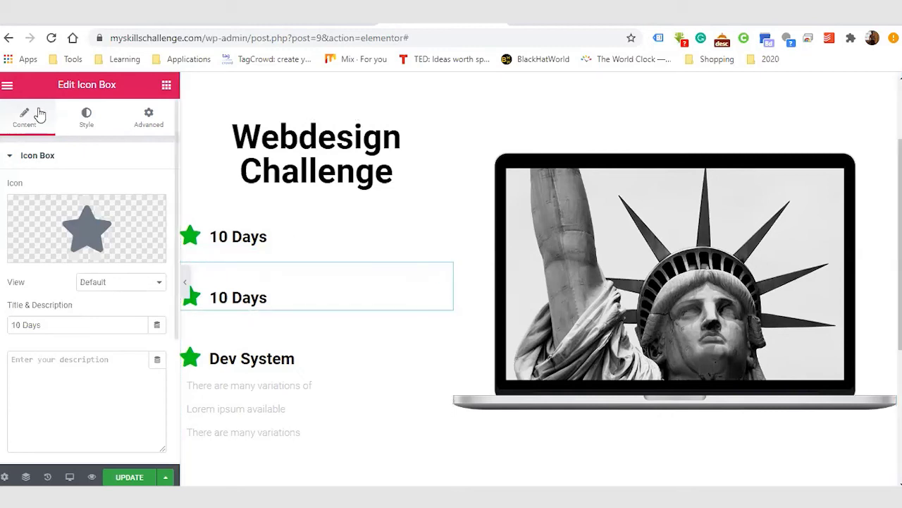
click(157, 125)
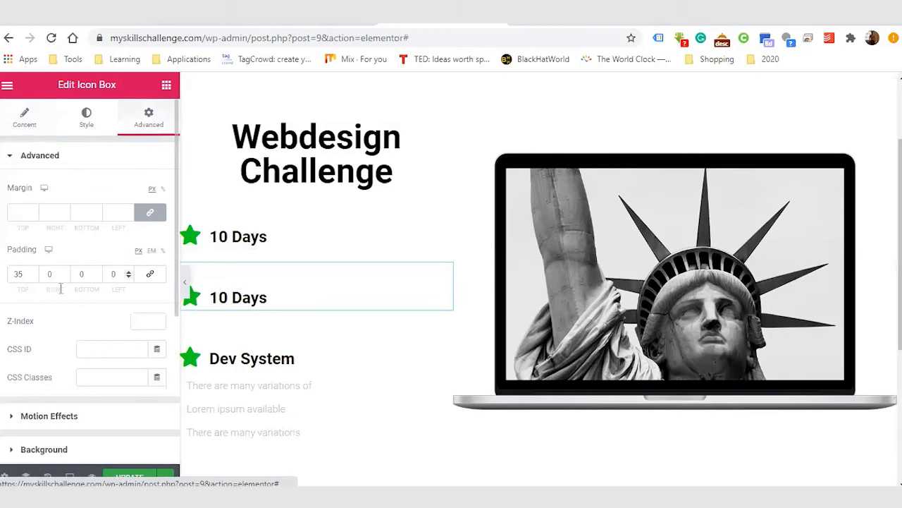
drag(33, 276, 33, 276)
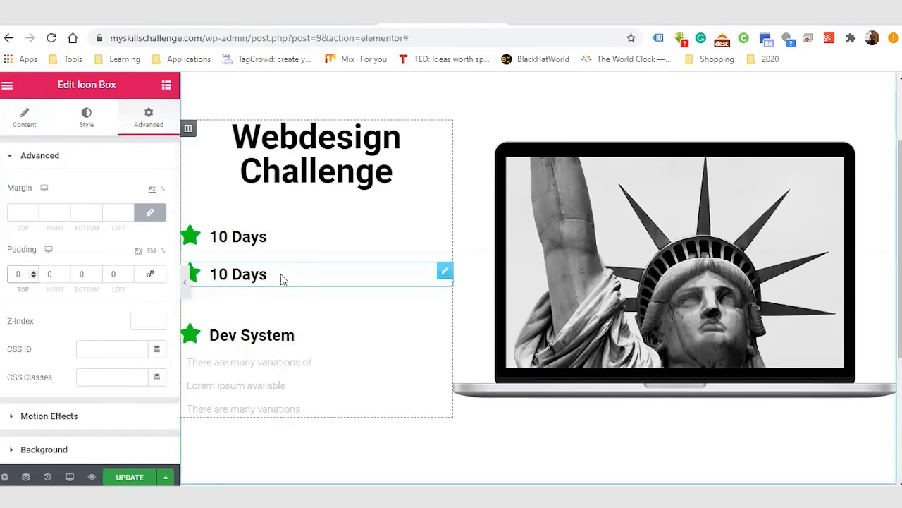
Step: Retitle the duplicated 10 Days icon box as "No Coding"
click(266, 275)
triple_click(267, 275)
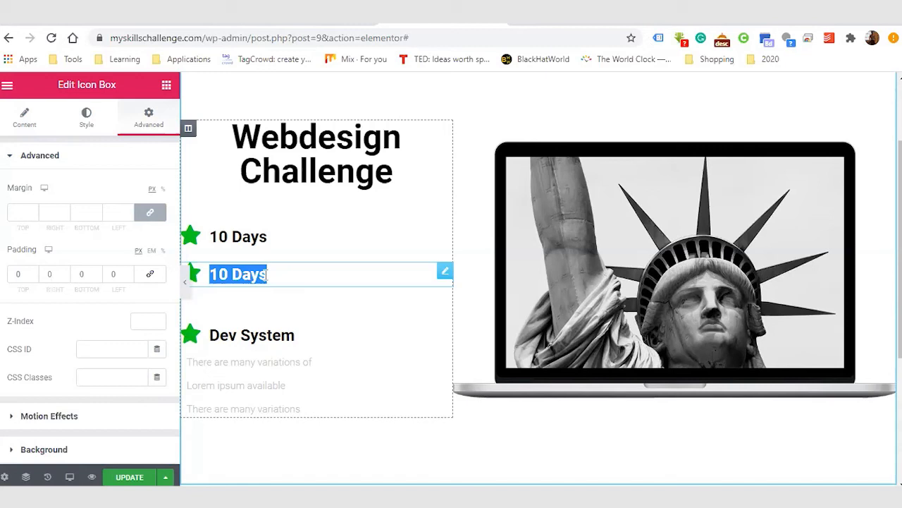
text(No Coding)
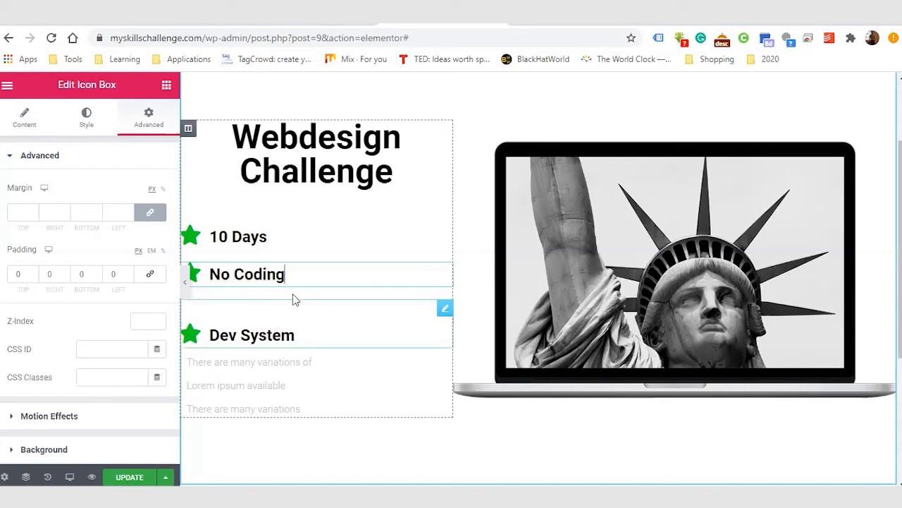
Step: Duplicate the No Coding icon box and retitle the copy as "Flexible & Affordable"
right_click(318, 272)
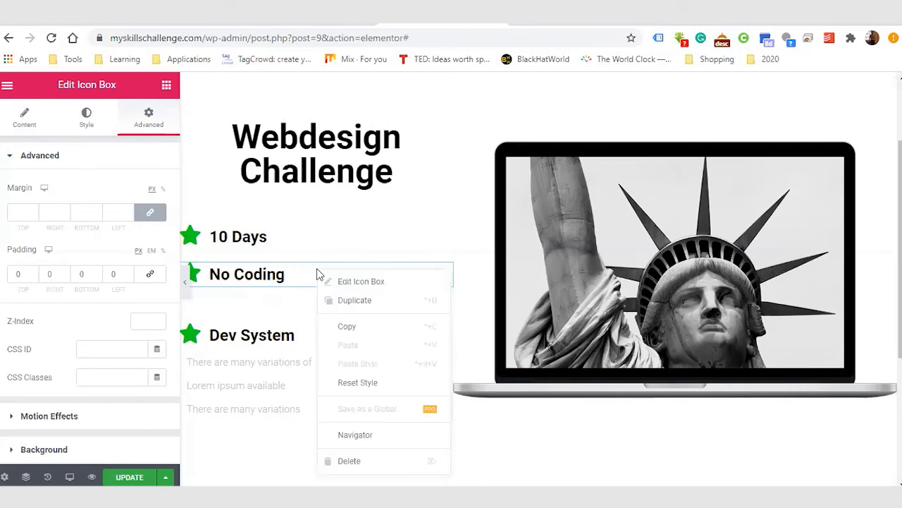
click(351, 302)
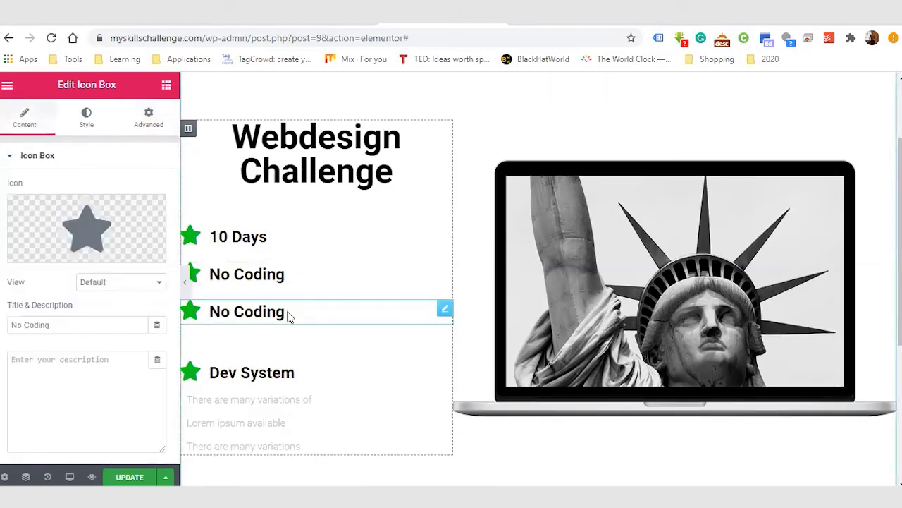
key(ctrl+a)
click(285, 311)
drag(62, 325, 2, 337)
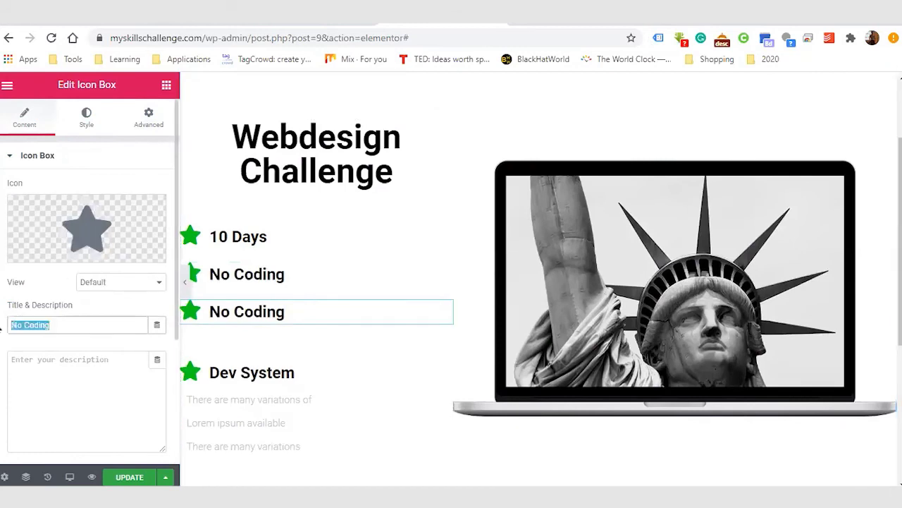
text(Fle)
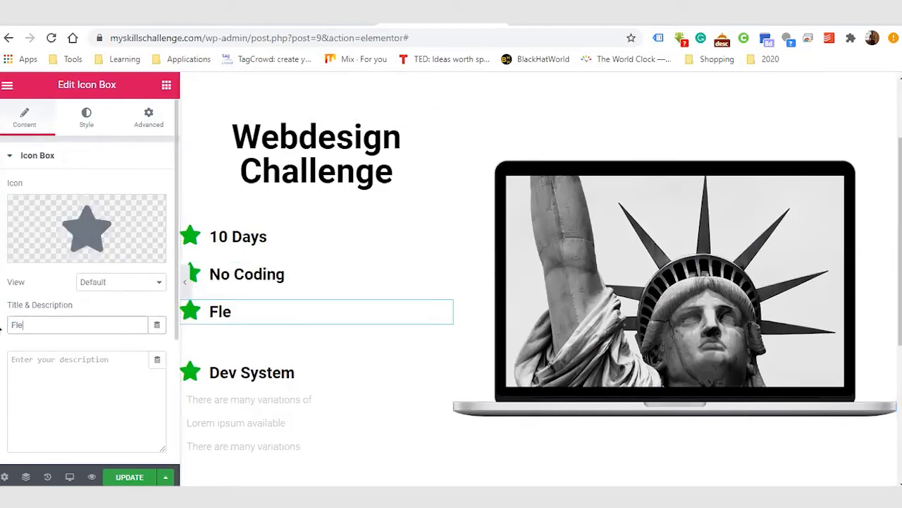
text(xible)
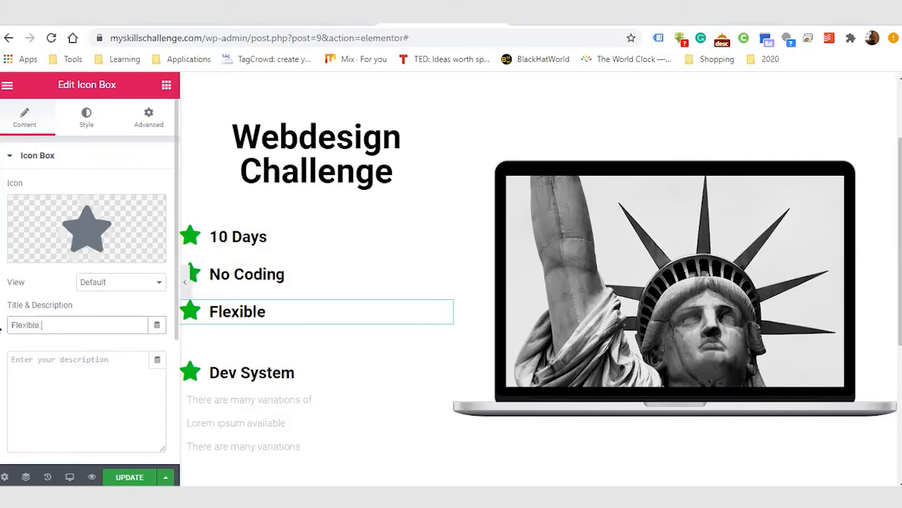
text( & Affordable)
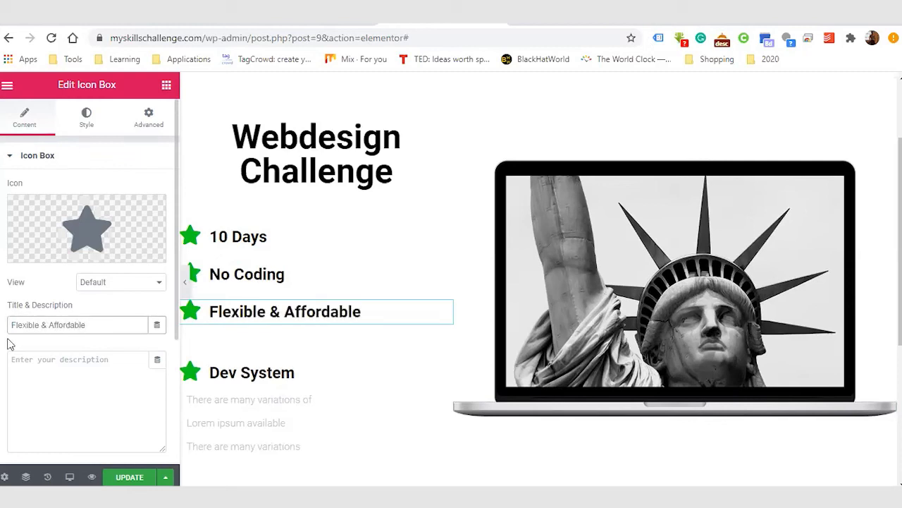
Step: Duplicate the Flexible & Affordable icon box and retitle the copy as "Theory & Practical Lessons"
right_click(328, 311)
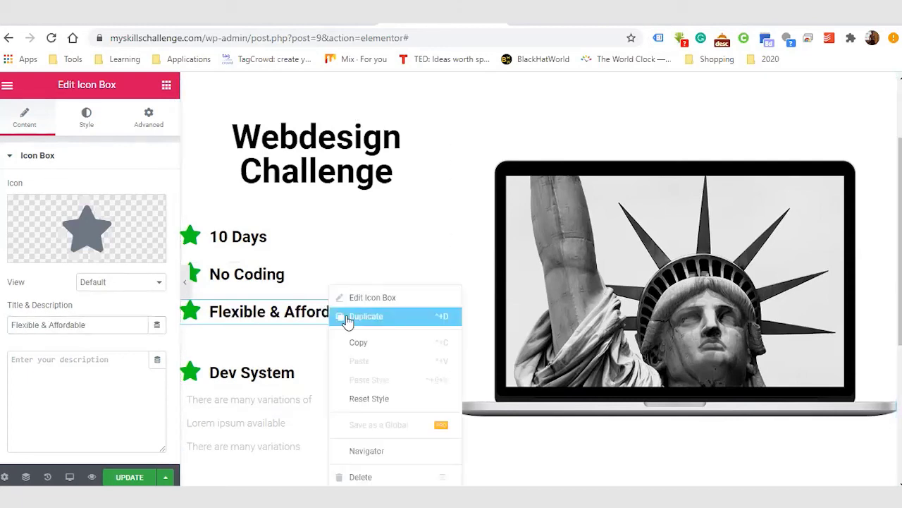
click(352, 318)
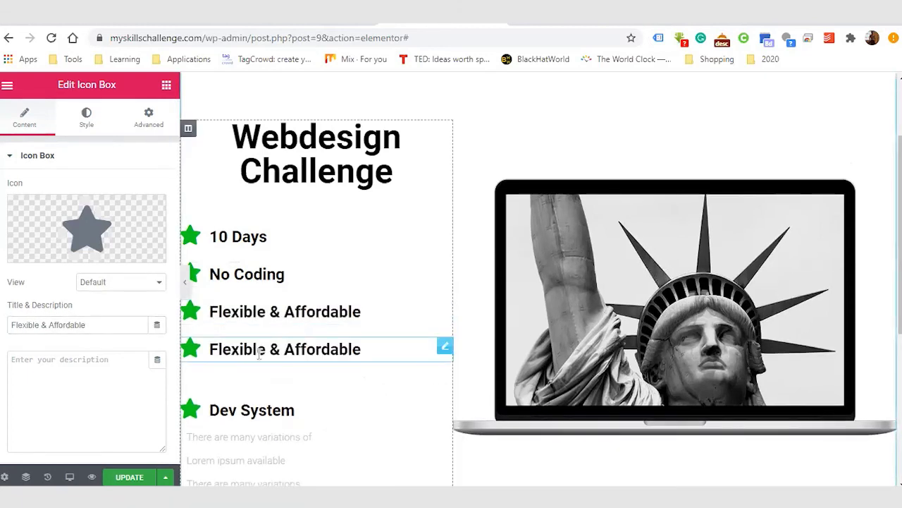
drag(97, 325, 3, 331)
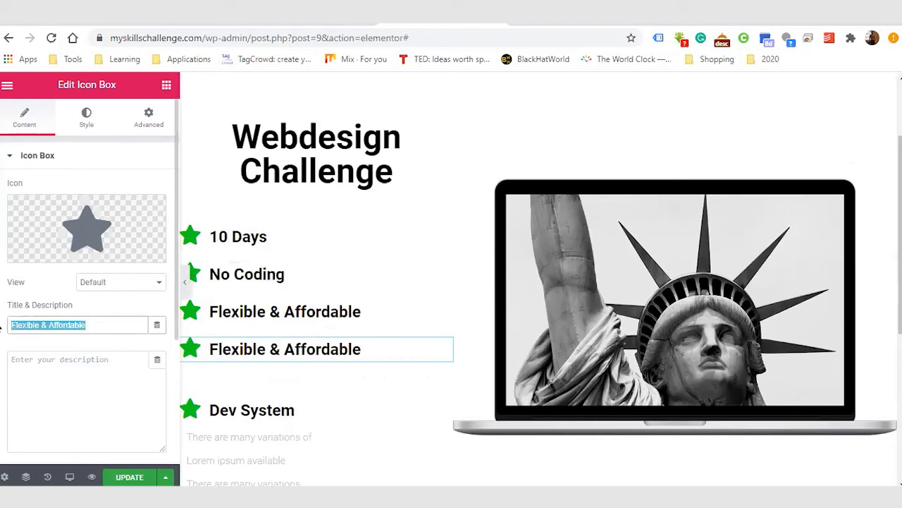
text(Theory & )
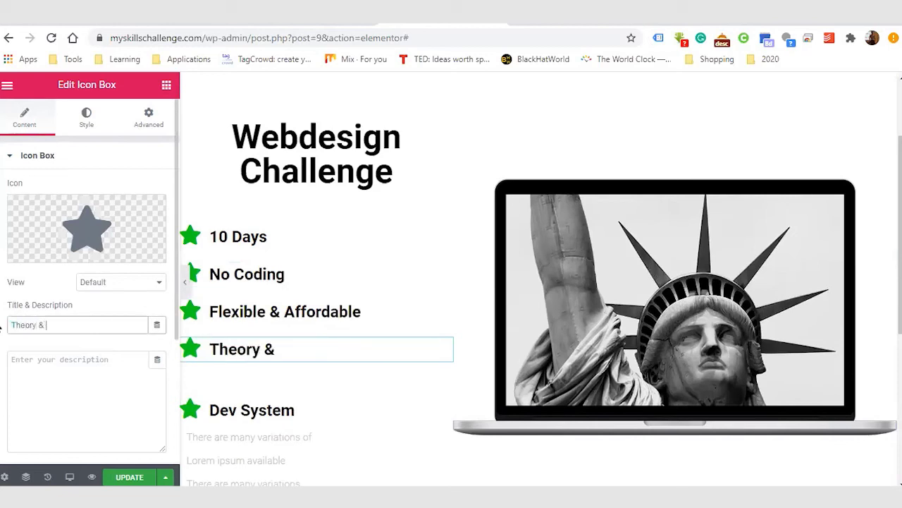
text(Practical Lessons)
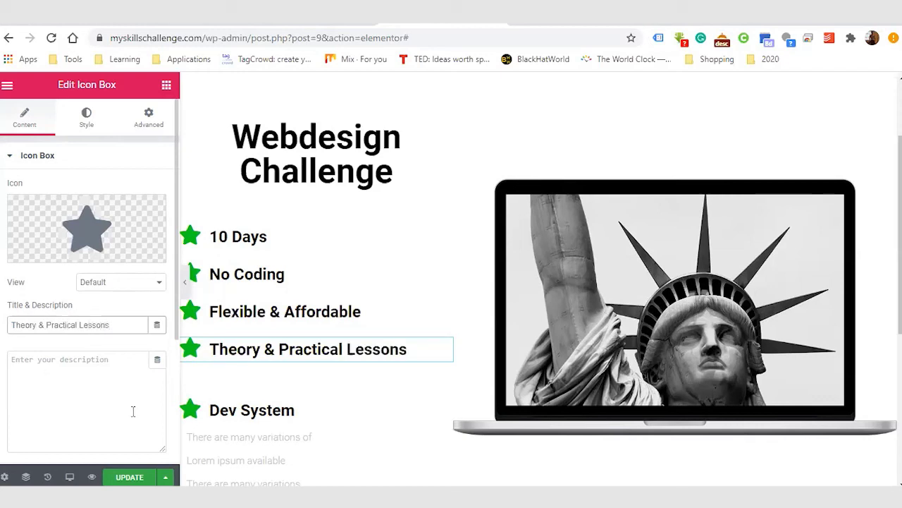
Step: Duplicate the Theory & Practical Lessons icon box and retitle the copy as "Free 1-Month Consultation"
right_click(288, 349)
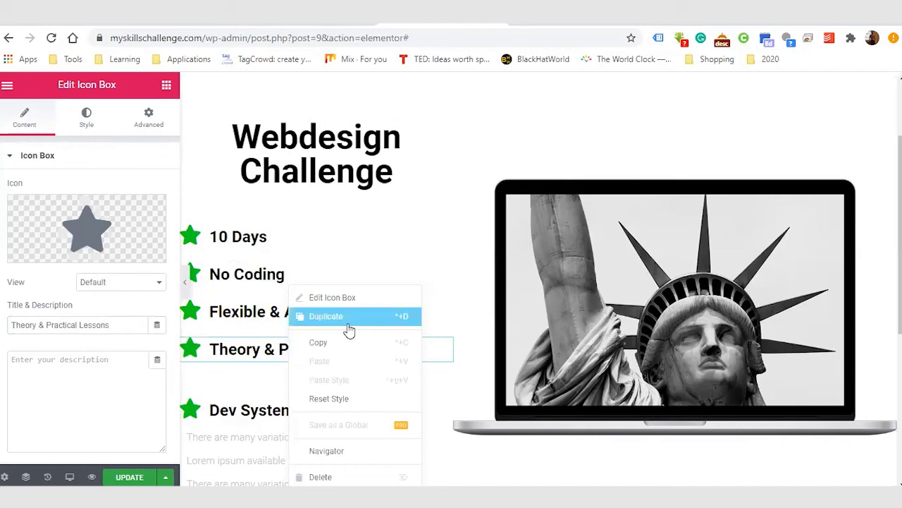
click(349, 328)
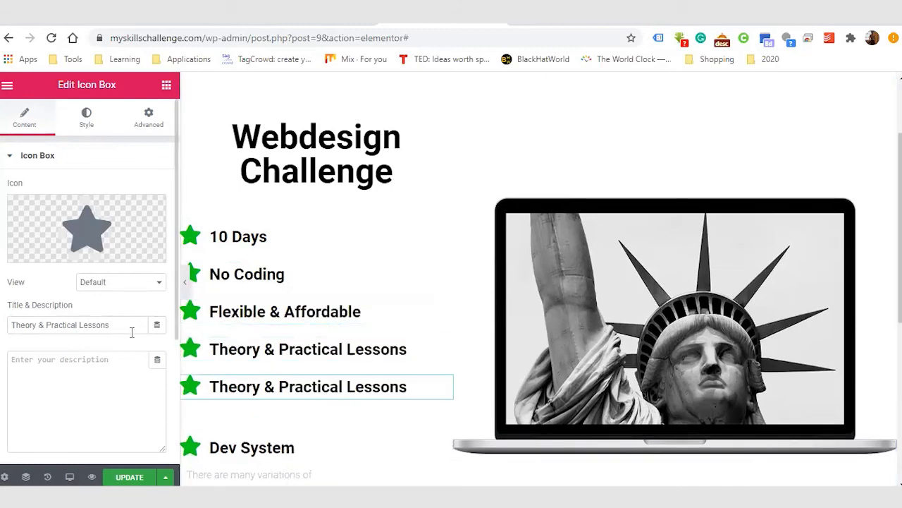
drag(129, 325, 1, 326)
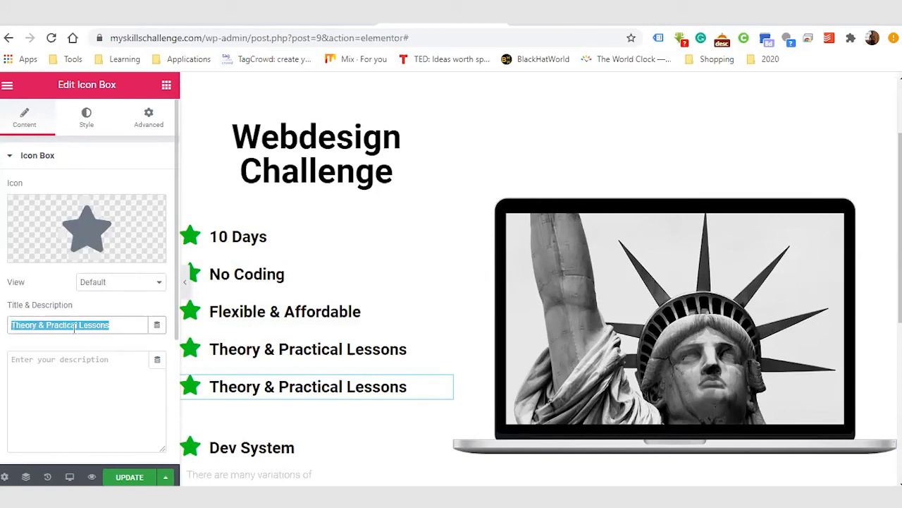
text(Free )
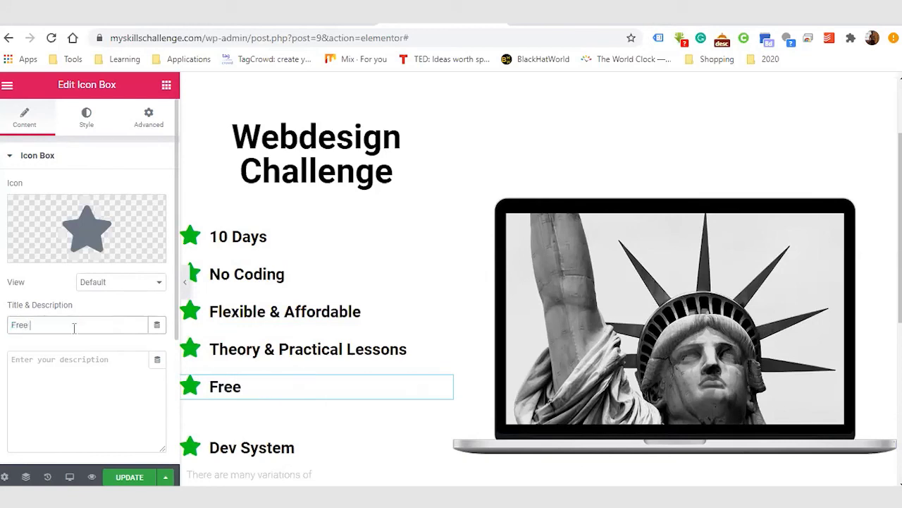
text(1-Month Consultation)
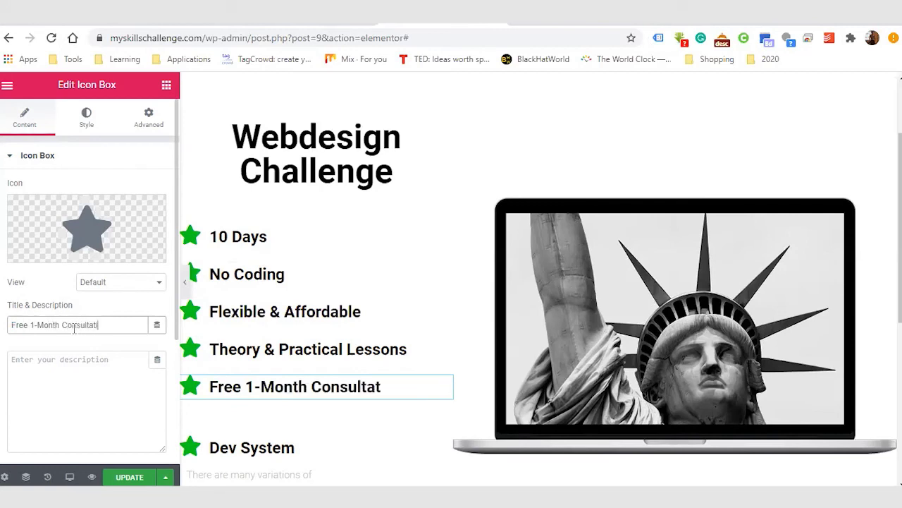
Step: Duplicate the Free 1-Month Consultation icon box and retitle the copy as "Start Today, Pay Tomorrow!"
right_click(341, 395)
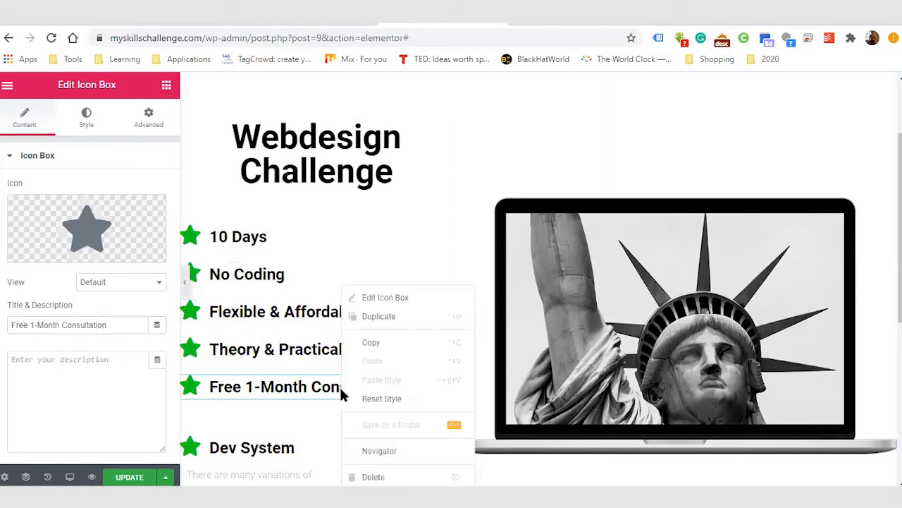
click(373, 316)
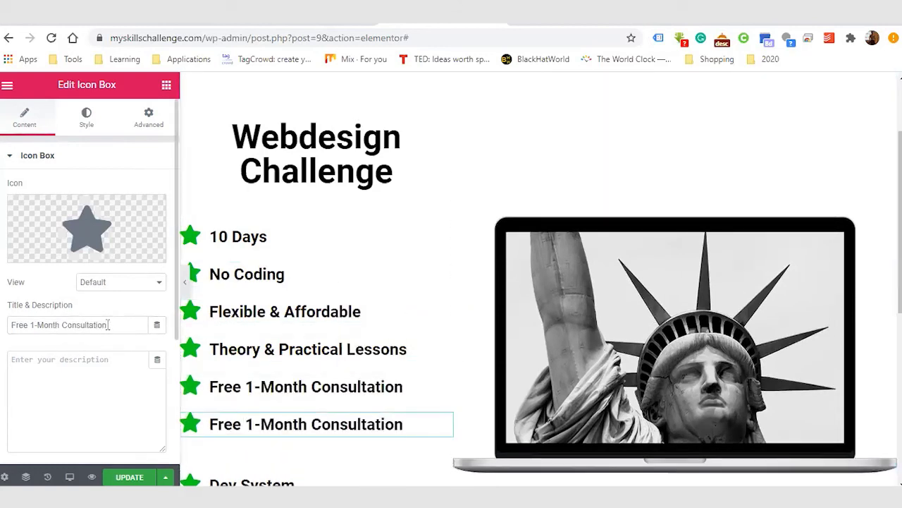
drag(108, 325, 2, 322)
text(Start)
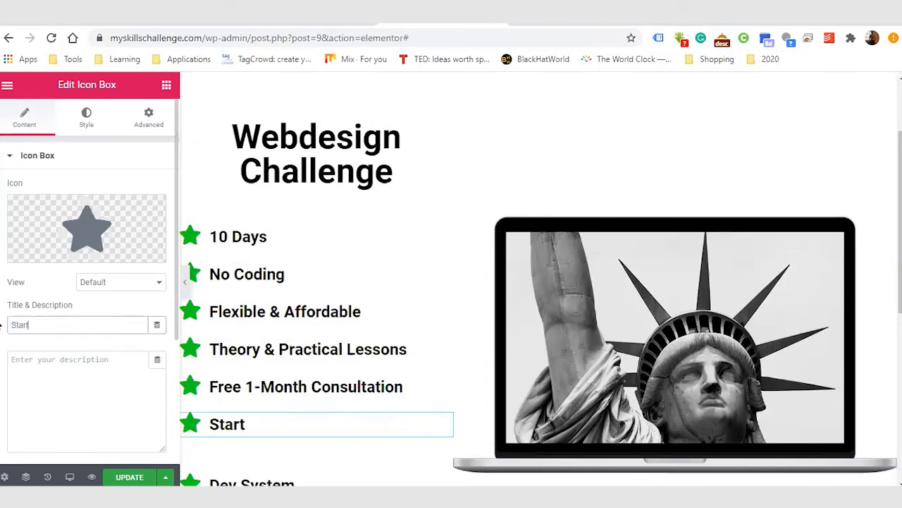
text(dToda)
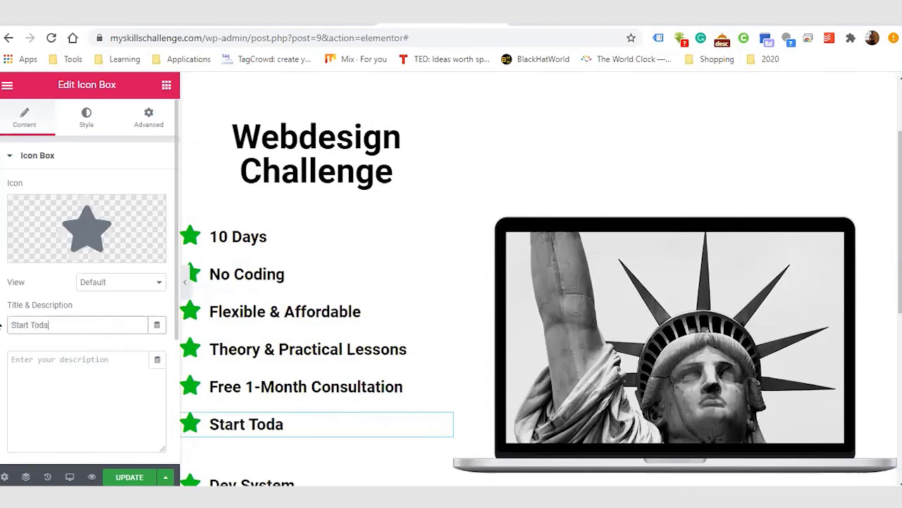
text(y, Pay Tomorrow)
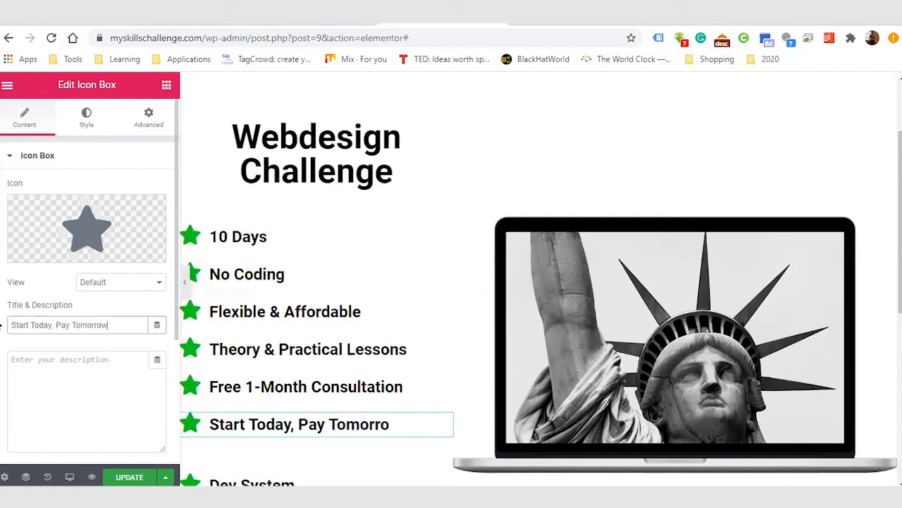
text(!)
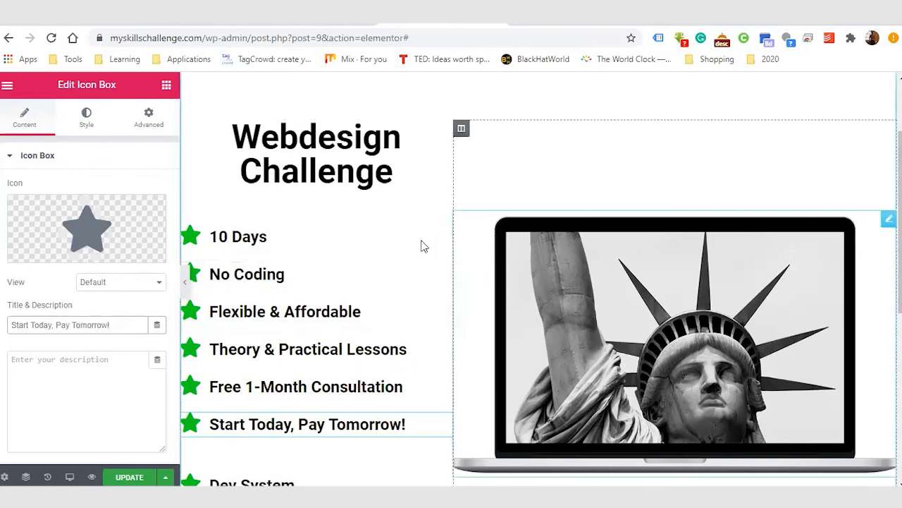
Step: Delete the Dev System icon box and the placeholder icon list beneath it
scroll(365, 370, down, 1)
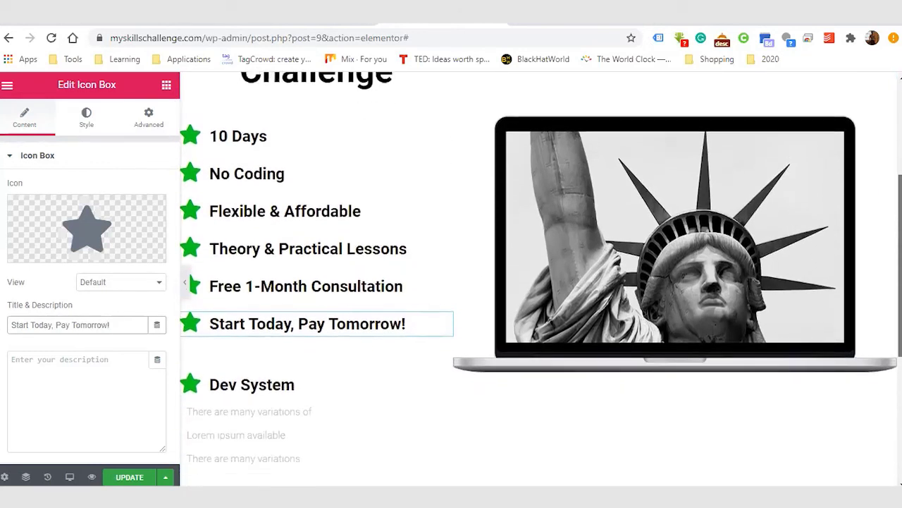
click(413, 380)
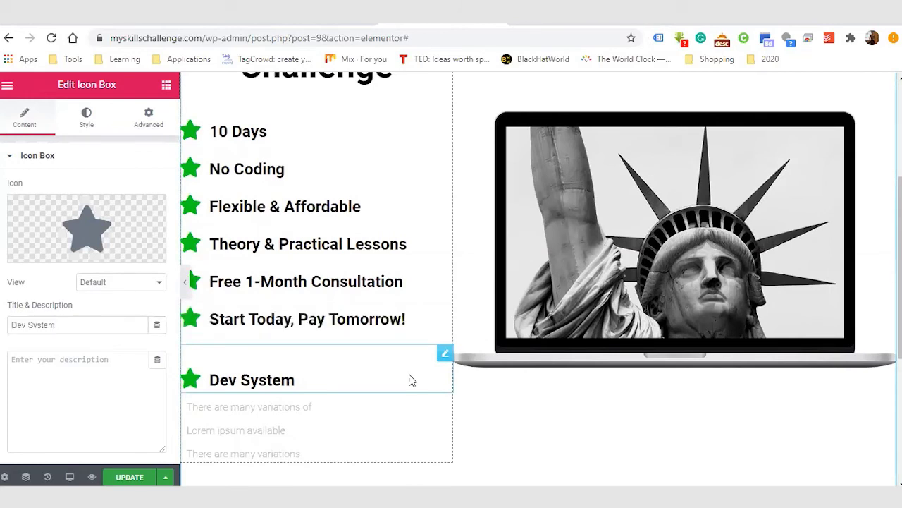
right_click(412, 380)
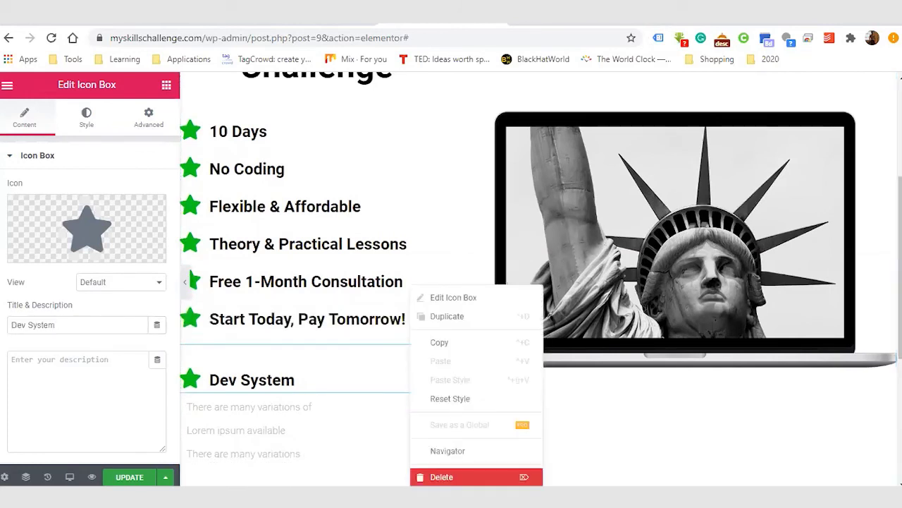
click(437, 476)
right_click(358, 393)
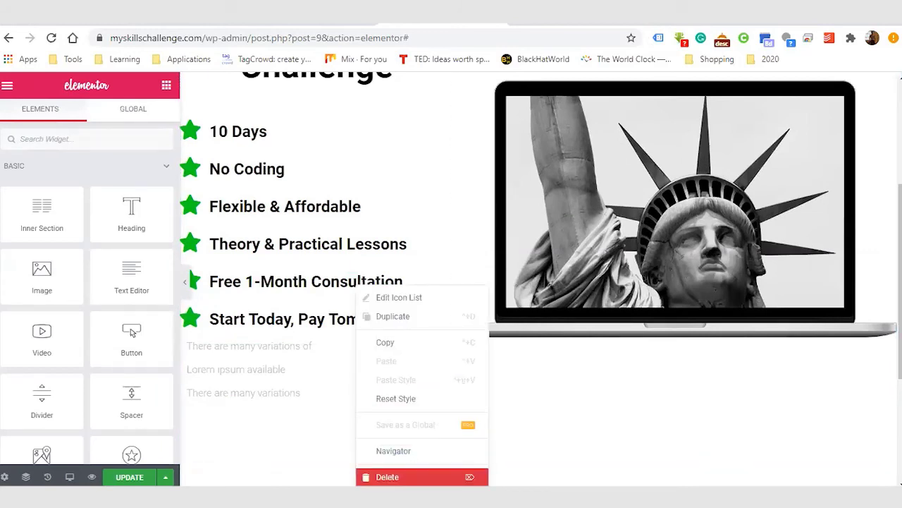
click(414, 477)
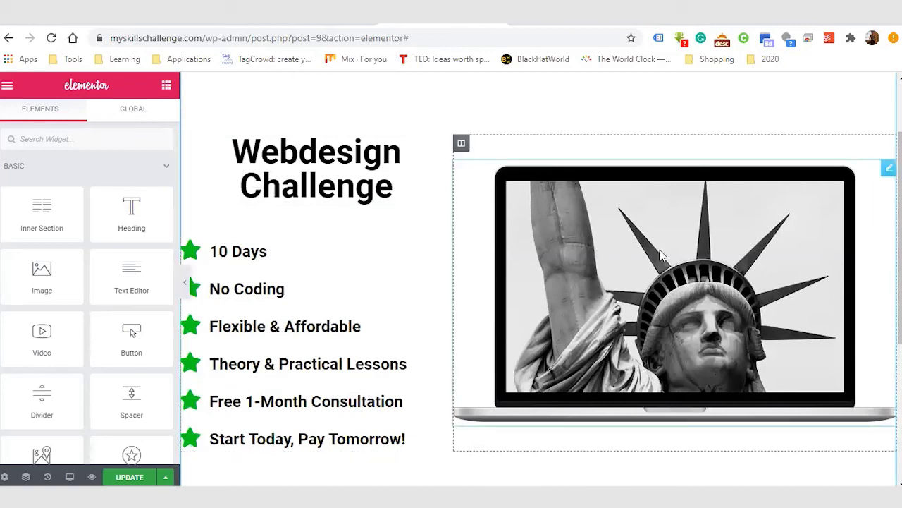
drag(710, 247, 287, 227)
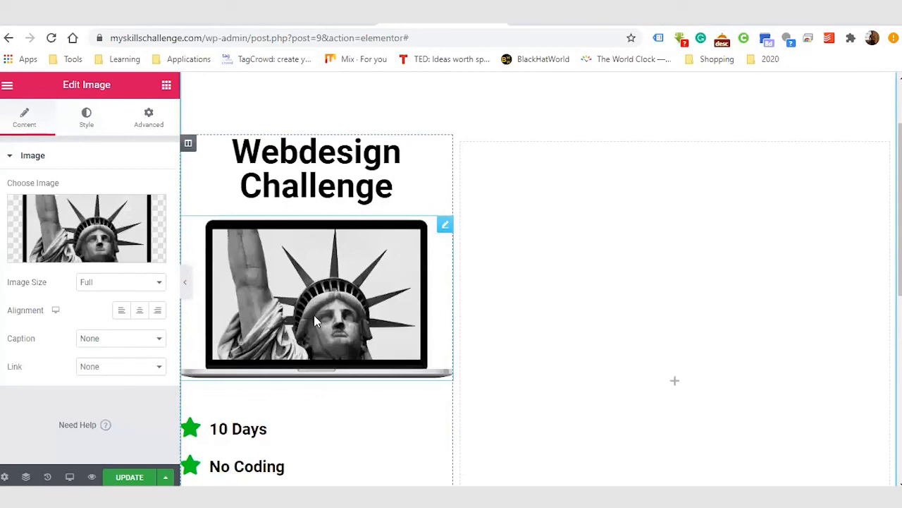
scroll(324, 284, down, 3)
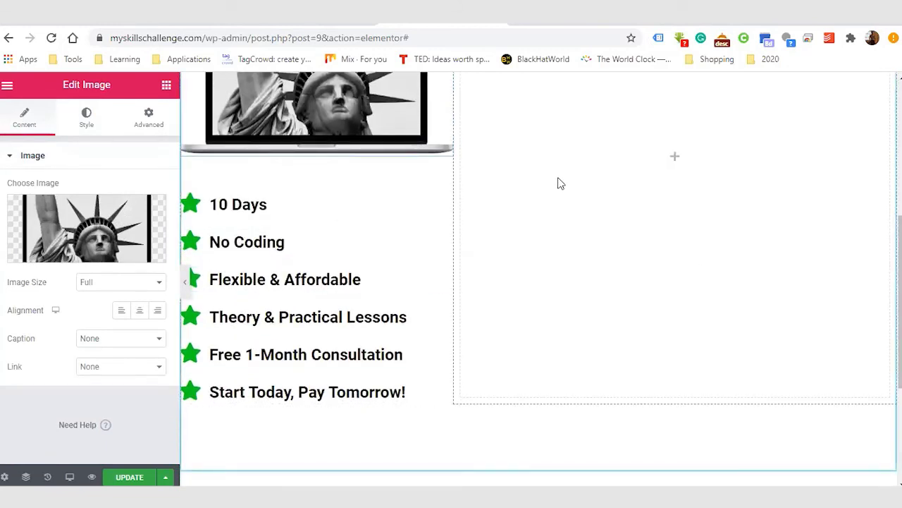
key(ctrl+z)
scroll(406, 185, up, 3)
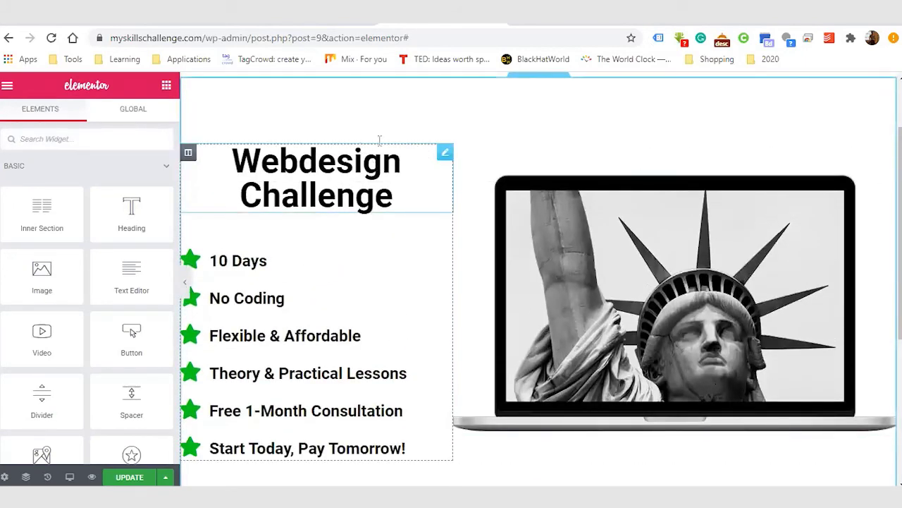
Step: Swap the section's two columns so the laptop image column comes before the Webdesign Challenge text column
drag(189, 152, 213, 106)
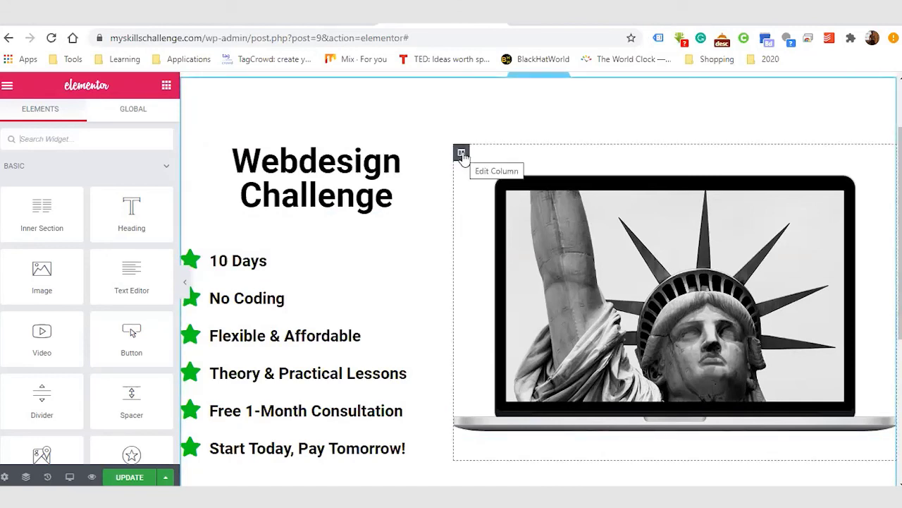
drag(461, 155, 224, 161)
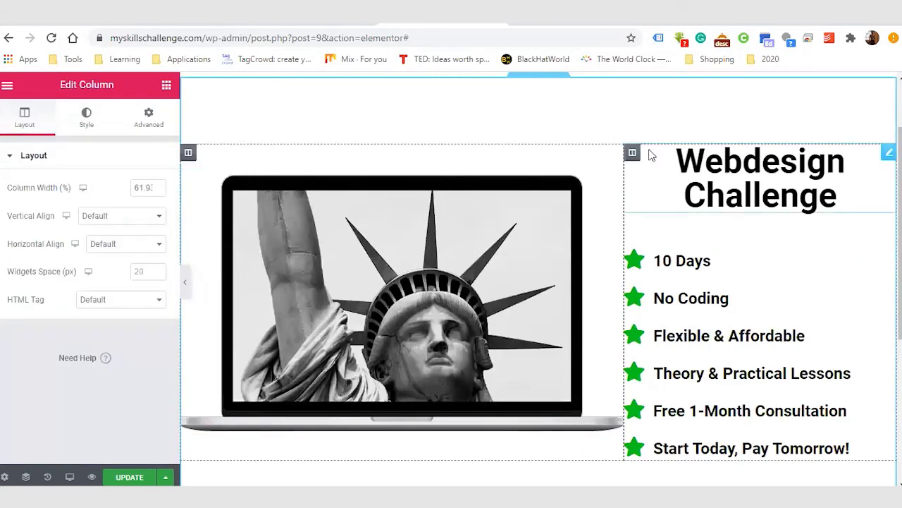
drag(630, 157, 711, 184)
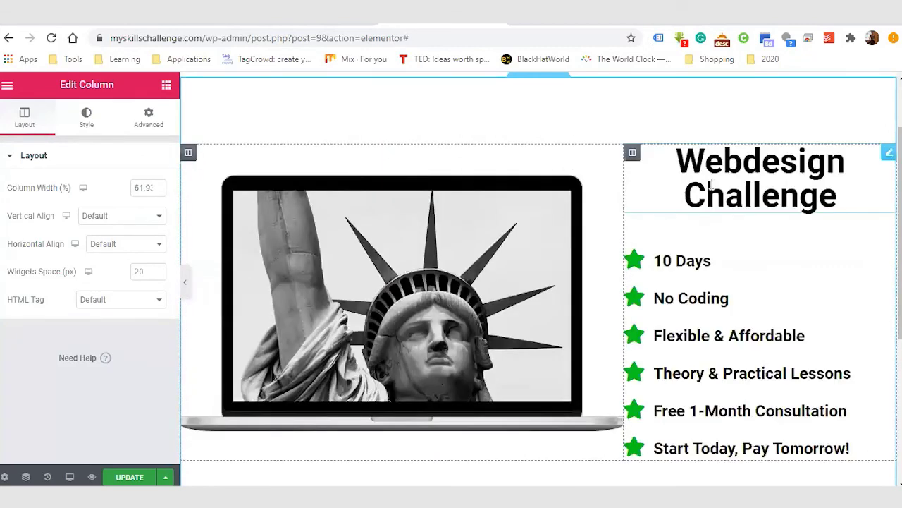
Step: Move the Webdesign Challenge heading above the laptop image and prefix its text with "10 Days - "
drag(769, 163, 399, 160)
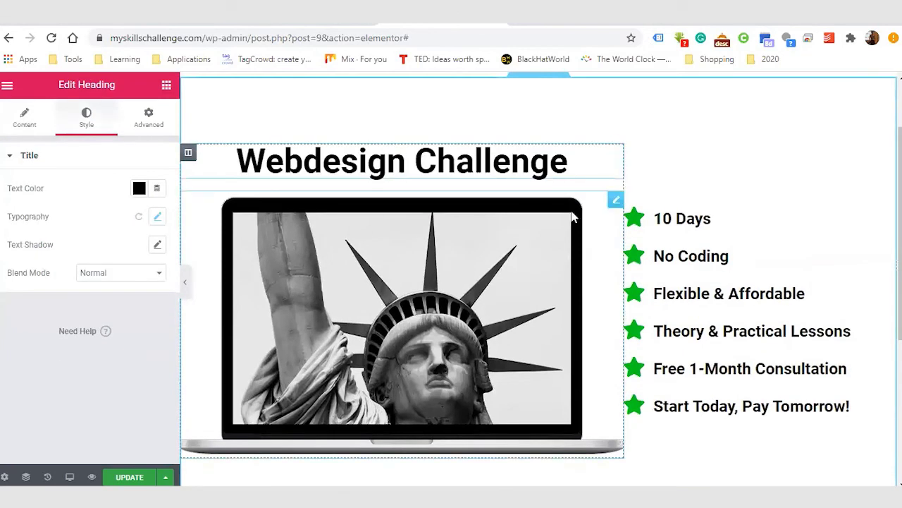
click(238, 157)
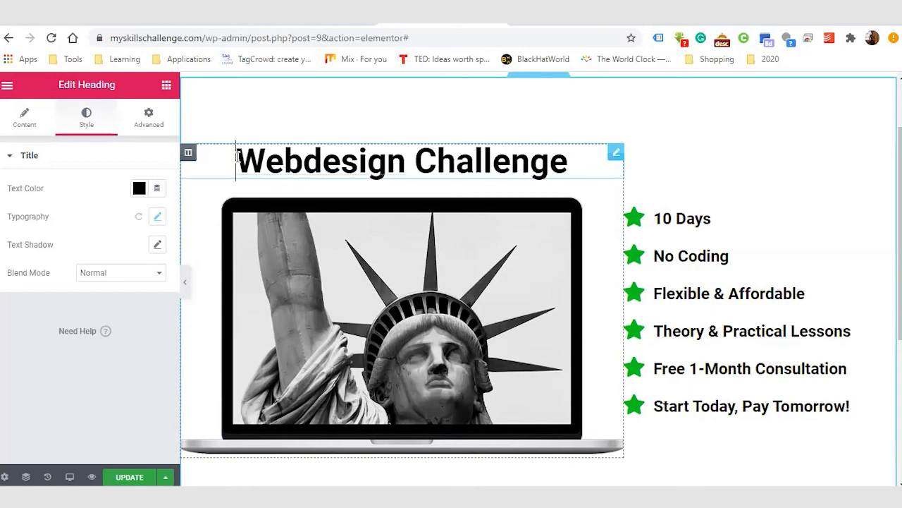
text(10 )
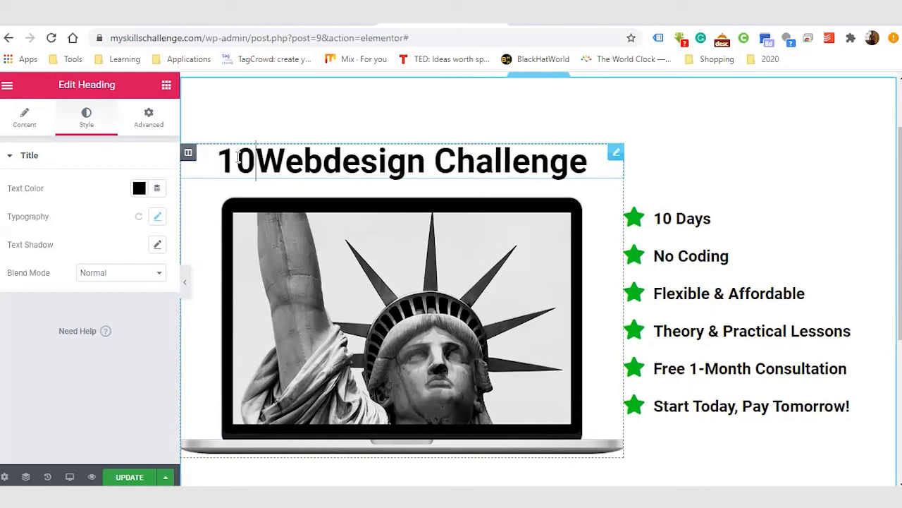
text(Days)
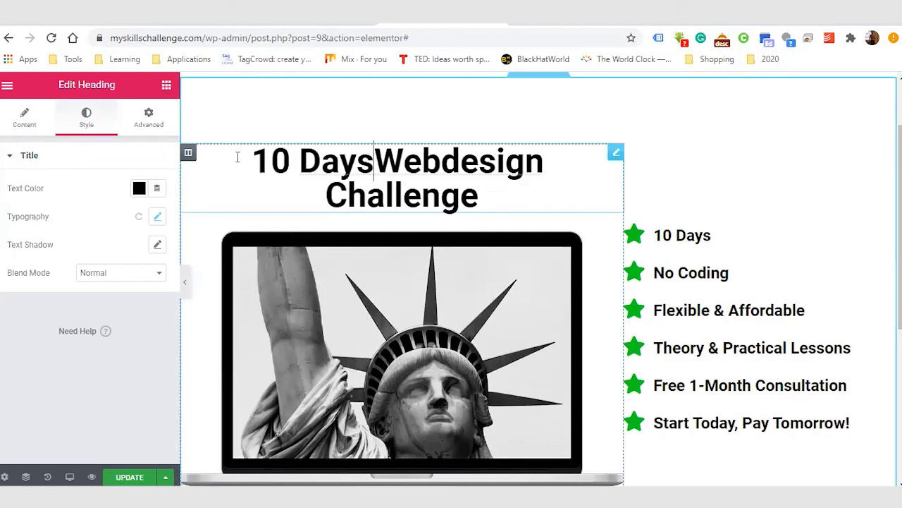
text( -)
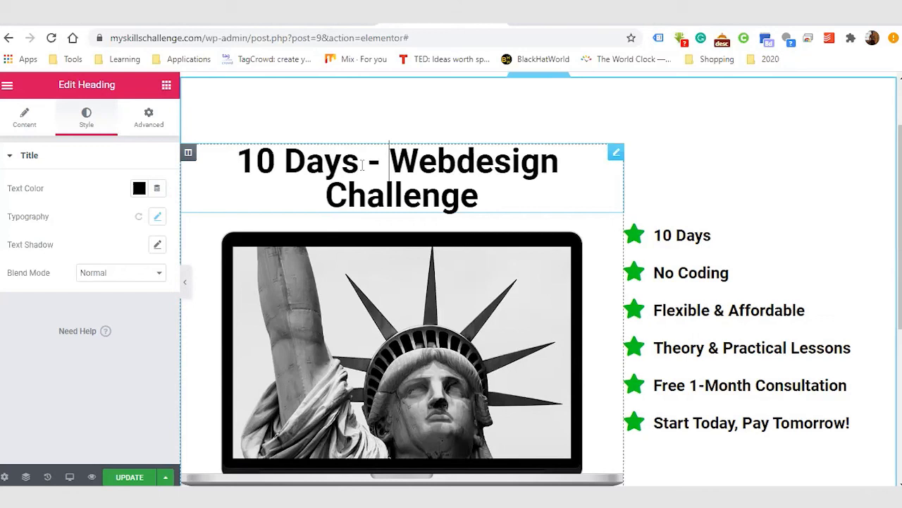
Step: Italicise the words "10 Days" in the heading above the laptop image
drag(359, 162, 212, 162)
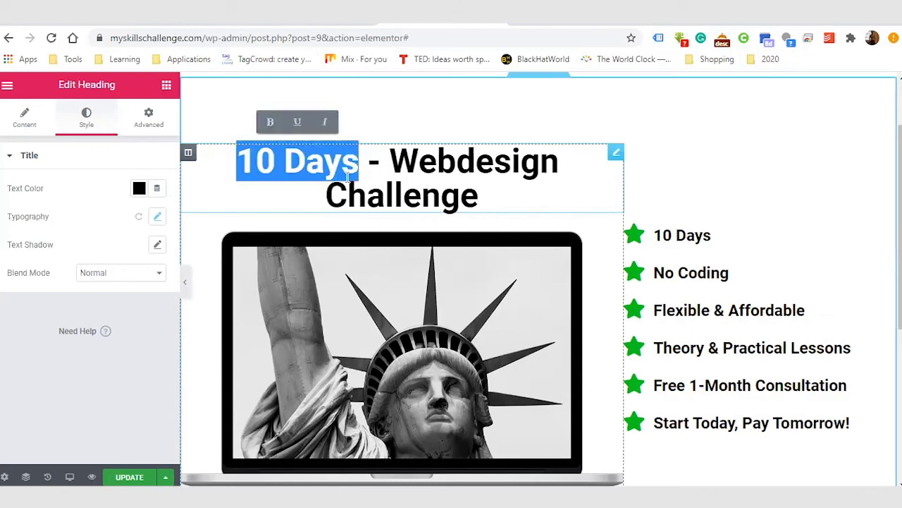
click(324, 123)
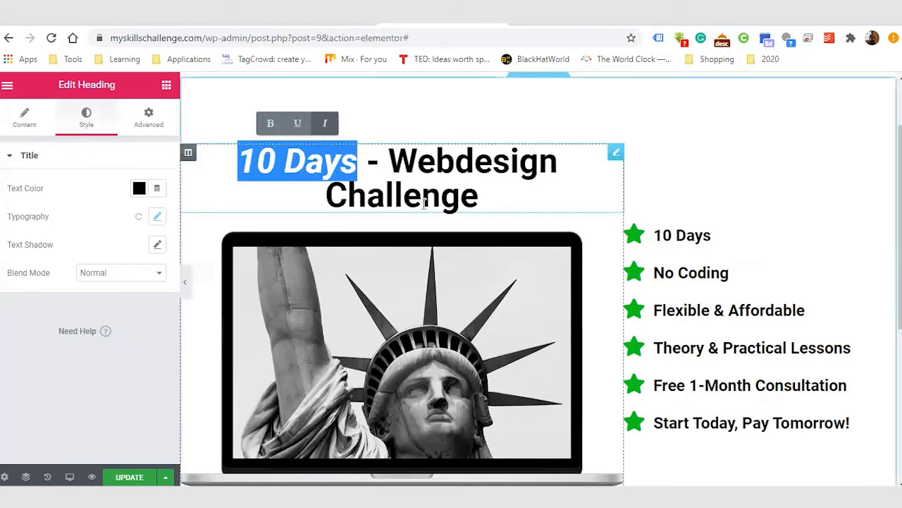
click(425, 203)
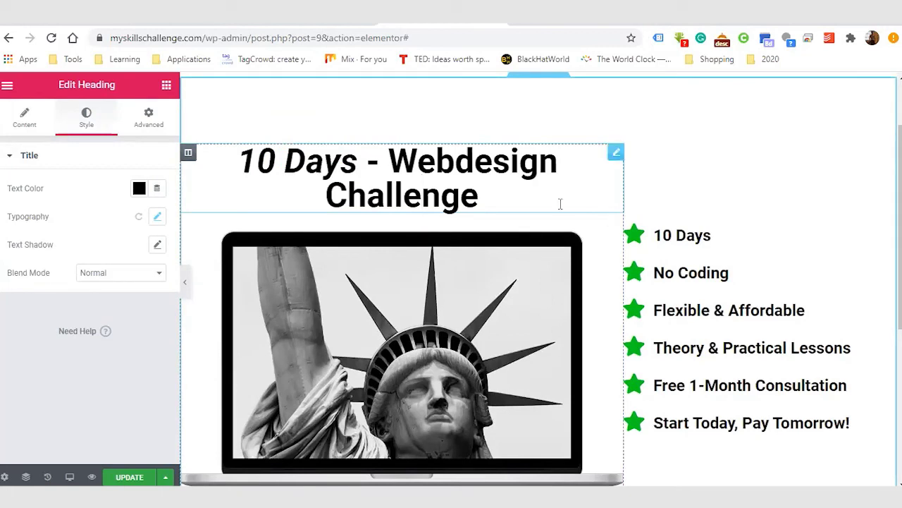
Step: Add a Button widget beneath the "Start Today, Pay Tomorrow!" icon box in the feature list column
scroll(677, 196, down, 1)
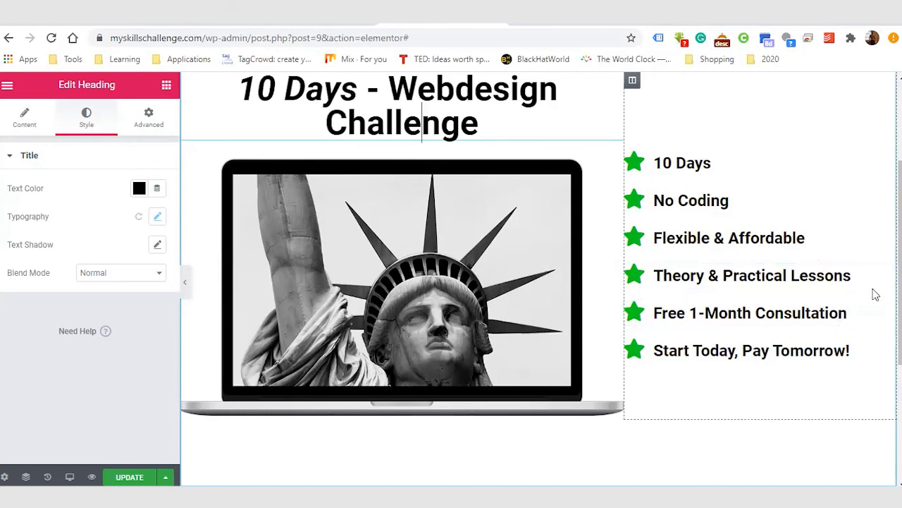
scroll(874, 295, down, 2)
scroll(677, 327, down, 1)
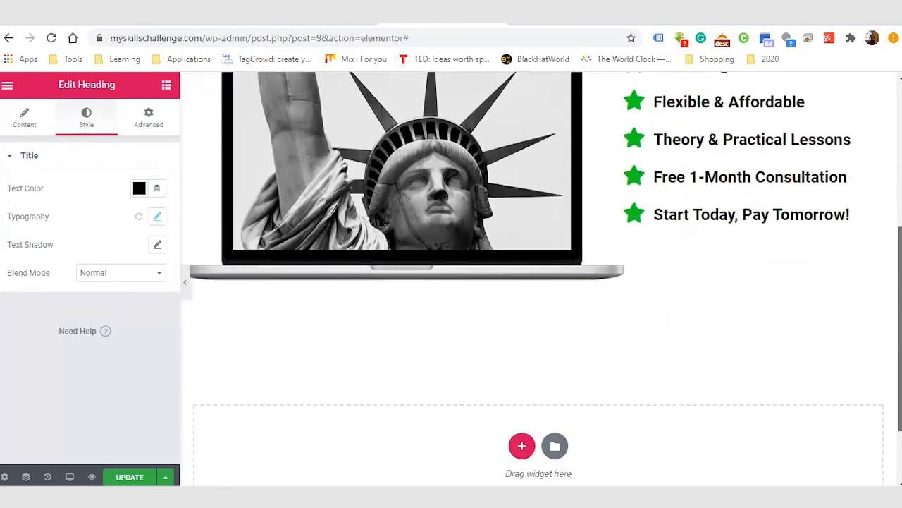
scroll(677, 326, up, 1)
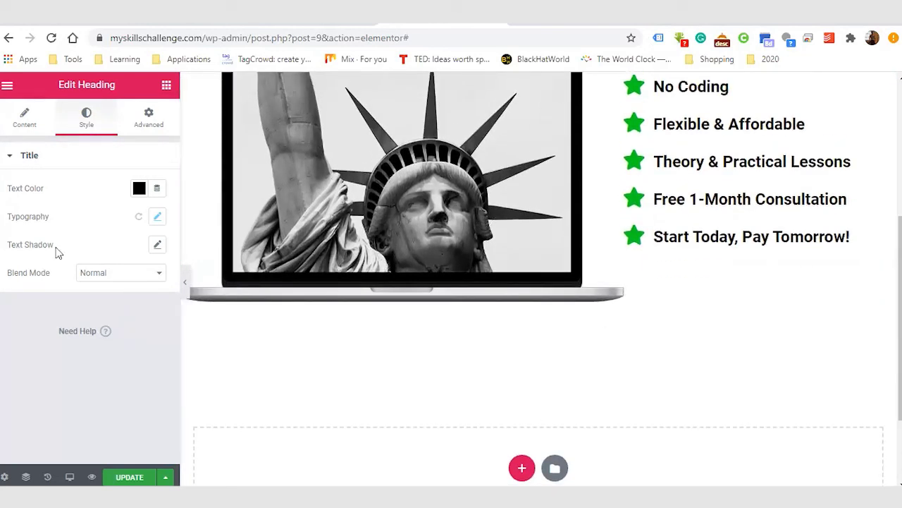
click(166, 86)
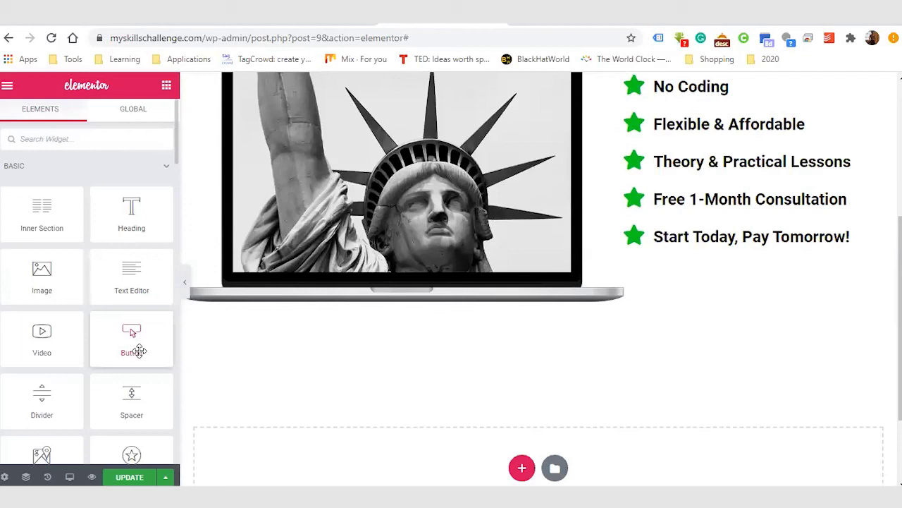
drag(139, 351, 886, 352)
scroll(479, 291, up, 2)
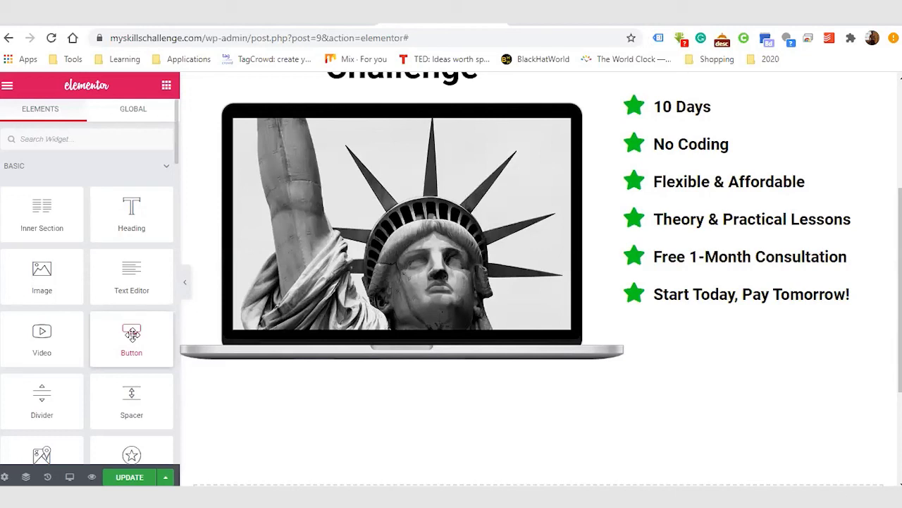
drag(132, 334, 768, 311)
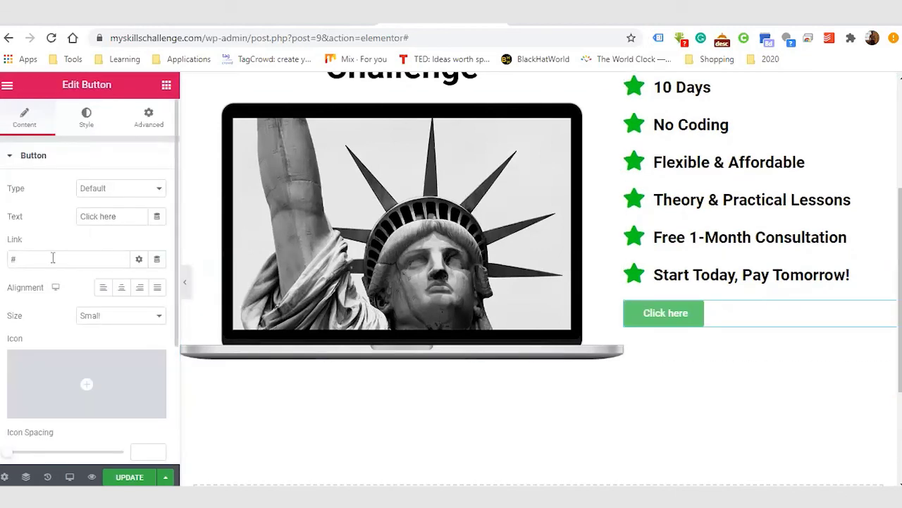
Step: Replace the new button's placeholder link with webdesign.myskillschallenge.com
click(90, 258)
key(BackSpace)
text(wb)
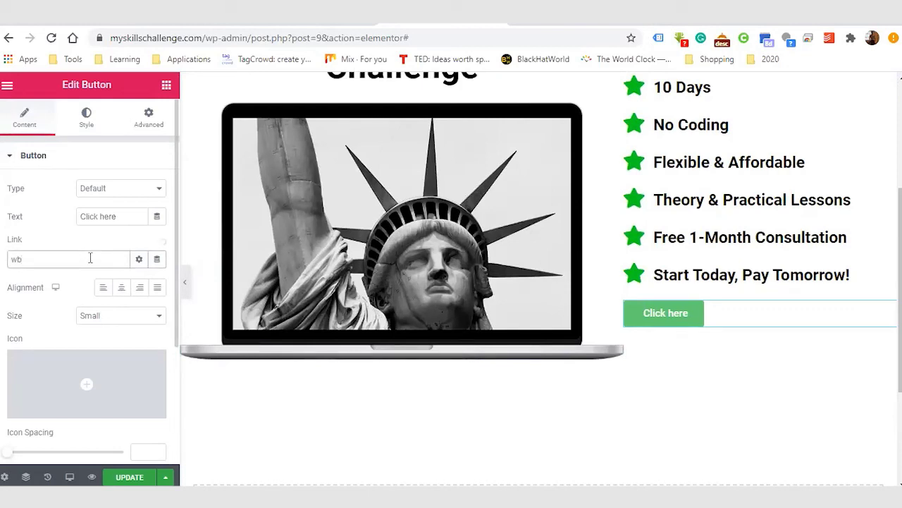
text(bdesign.myskillschalleng)
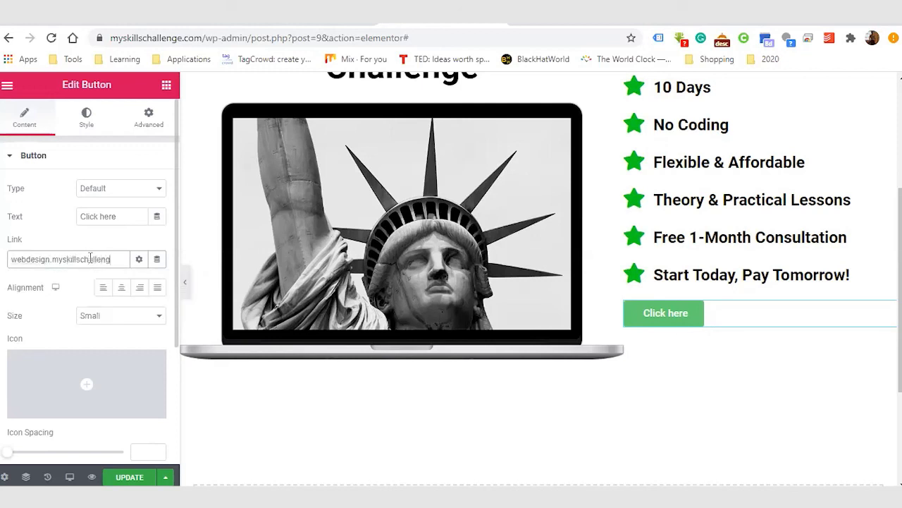
text(.com)
Step: Centre the button in its column and set its size to Medium
click(120, 288)
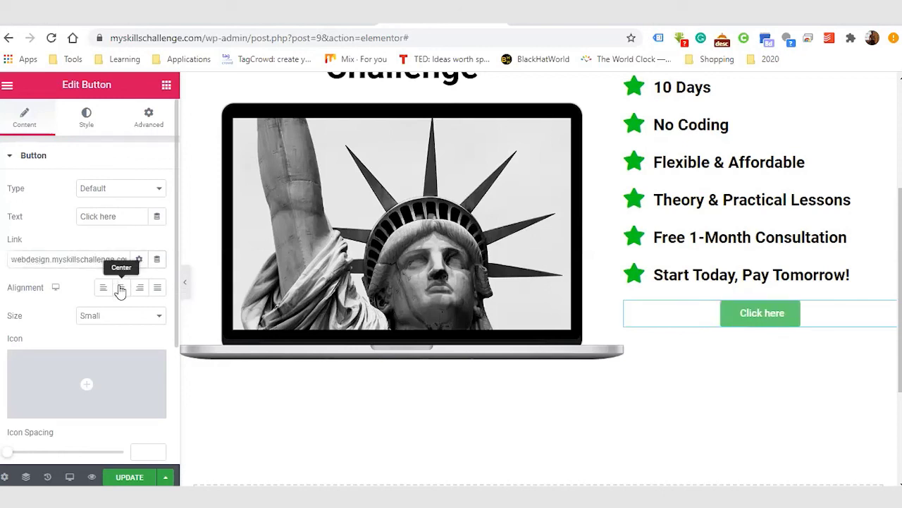
click(143, 323)
click(134, 348)
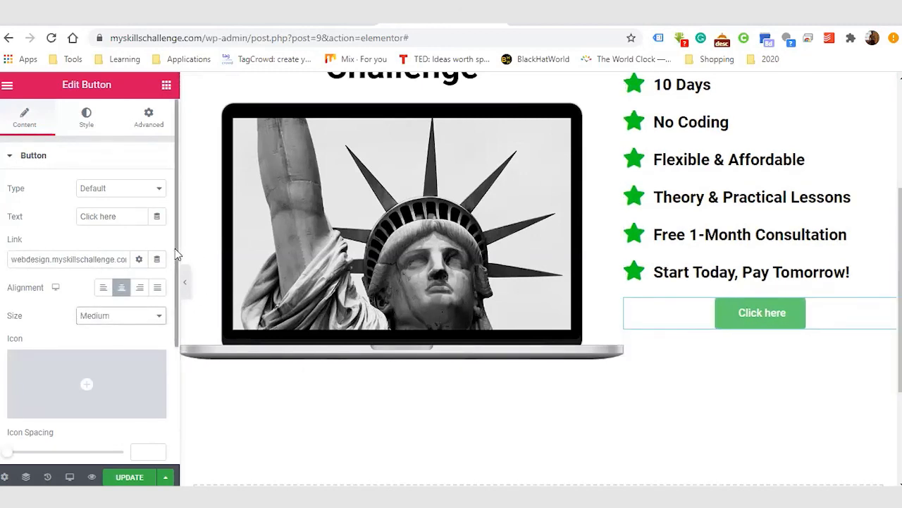
Step: Change the button's text to "Start Challenge!"
scroll(175, 248, down, 3)
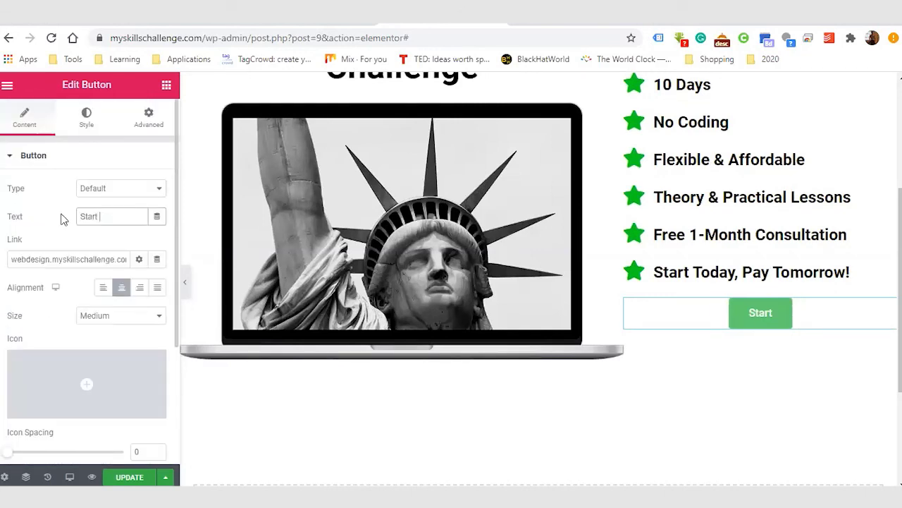
text(Challenge)
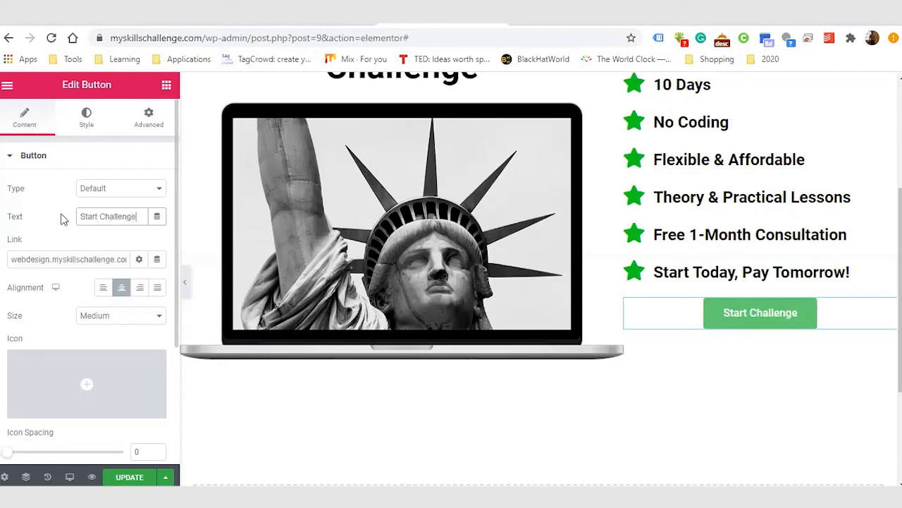
text(!)
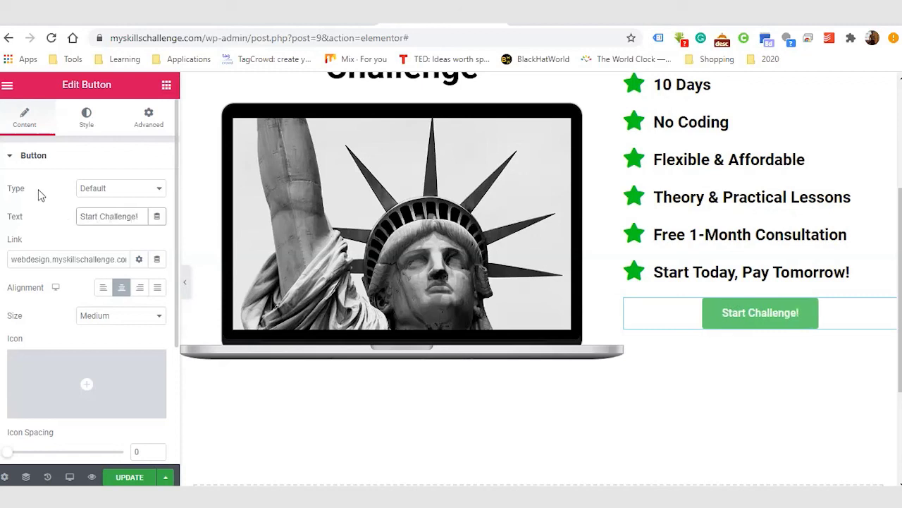
Step: Set the Start Challenge! button's background color to black (#000000)
click(87, 120)
click(87, 121)
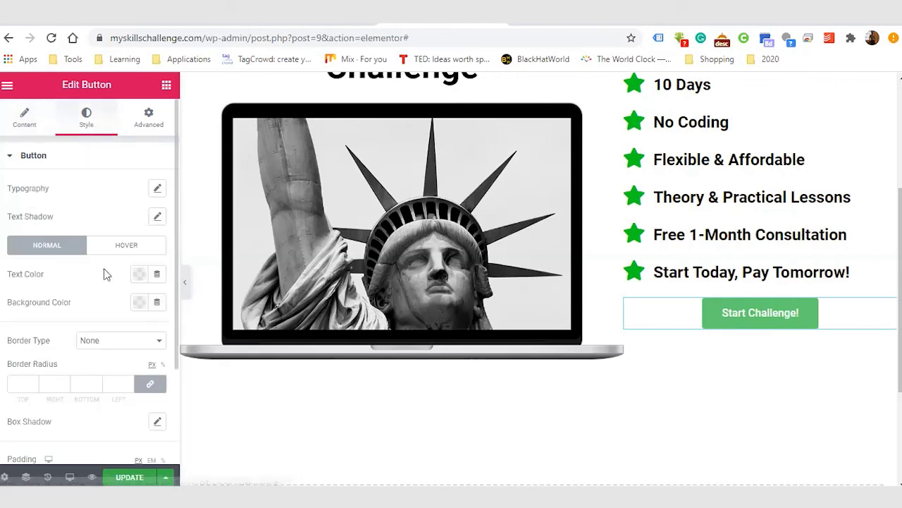
click(139, 303)
click(95, 95)
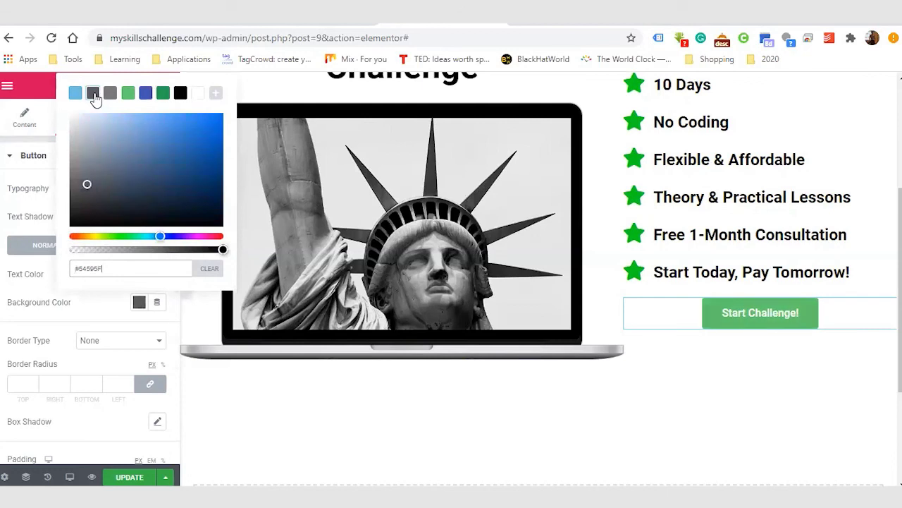
click(180, 95)
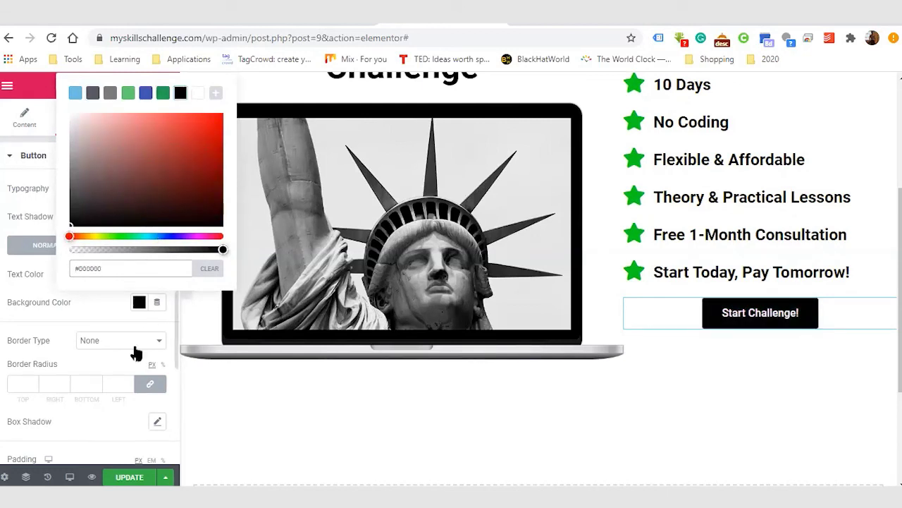
Step: Round the Start Challenge! button with a linked border radius of 31 px on all corners
click(128, 385)
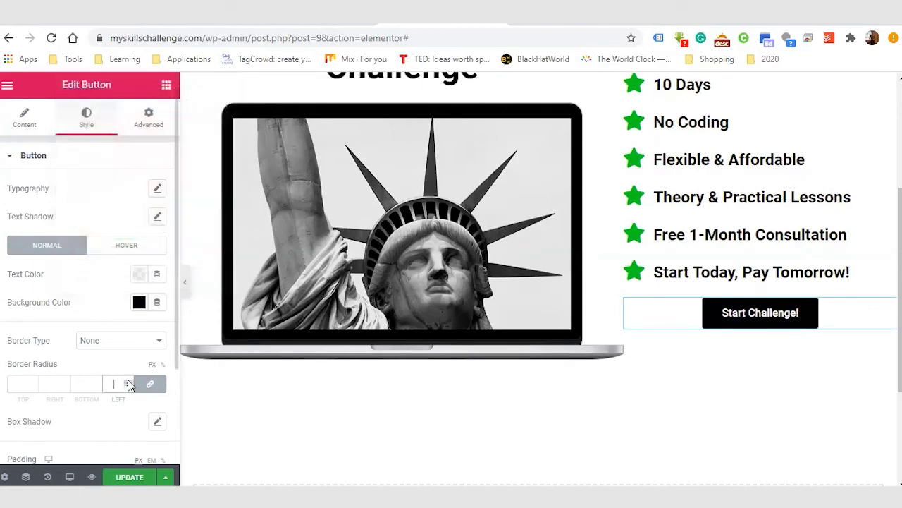
click(128, 381)
click(128, 381)
click(129, 381)
click(128, 382)
click(128, 381)
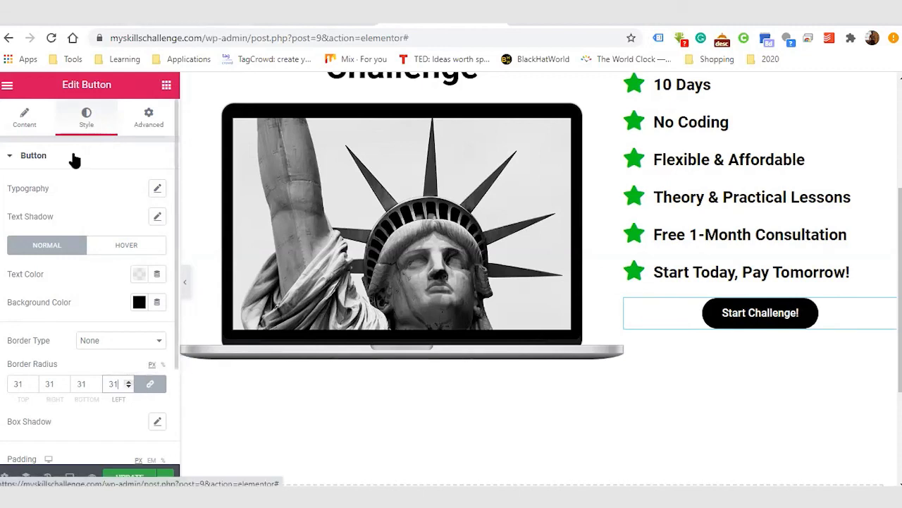
Step: Apply the Roll In entrance animation to the Start Challenge! button
click(149, 124)
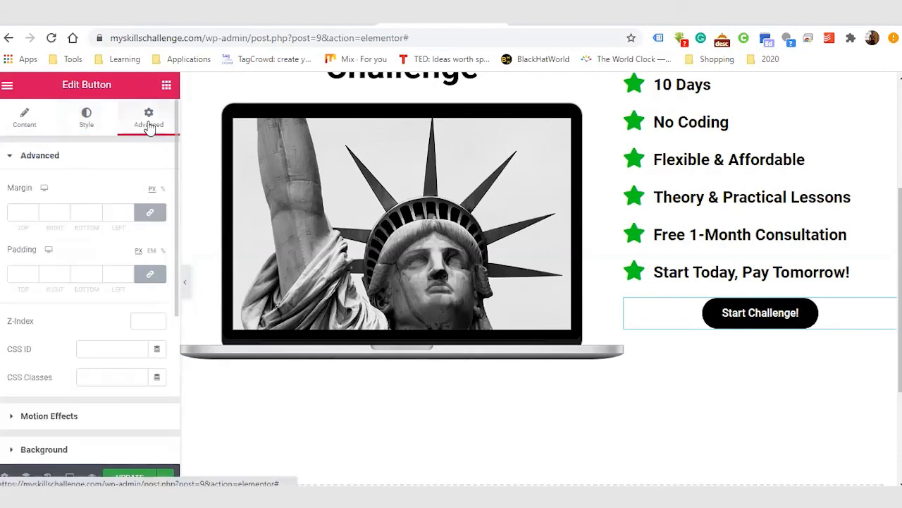
click(14, 419)
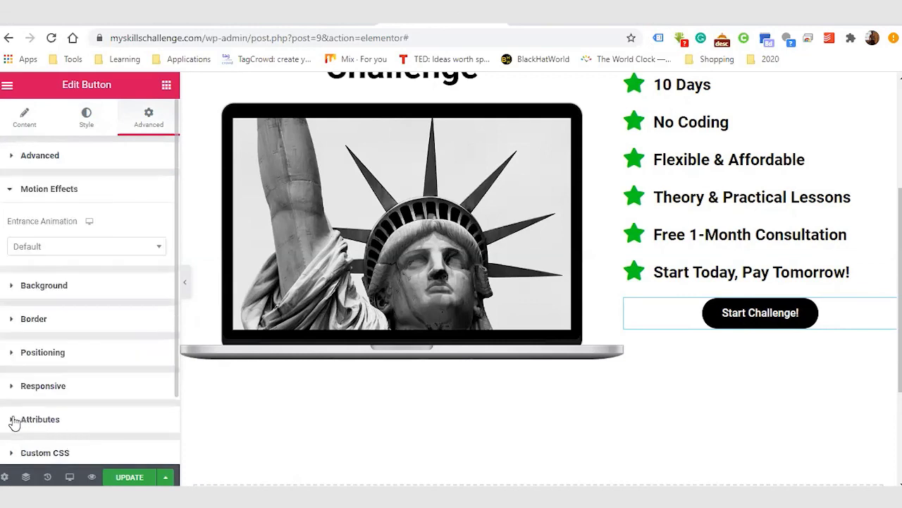
click(112, 248)
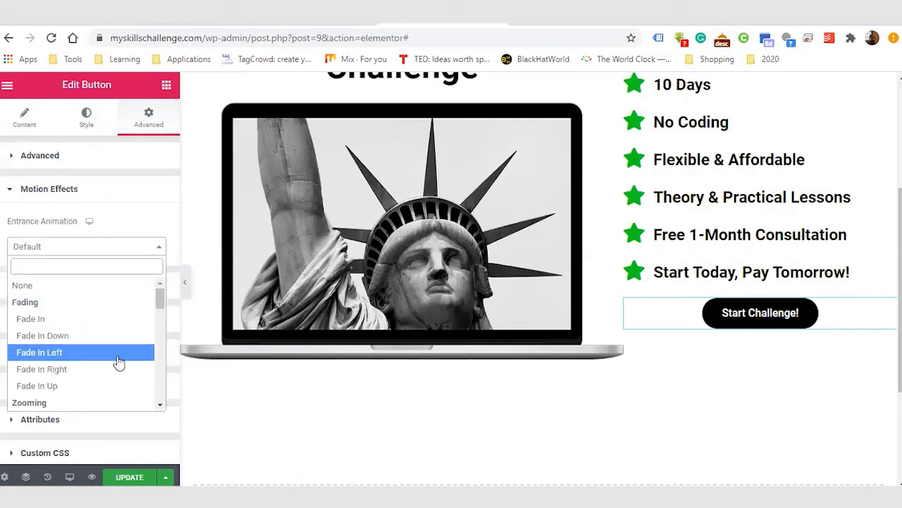
drag(157, 308, 156, 397)
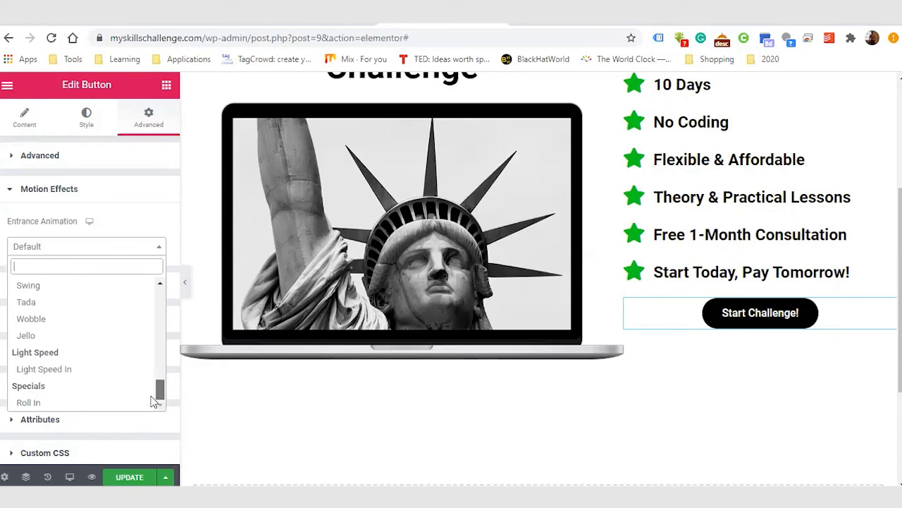
click(125, 402)
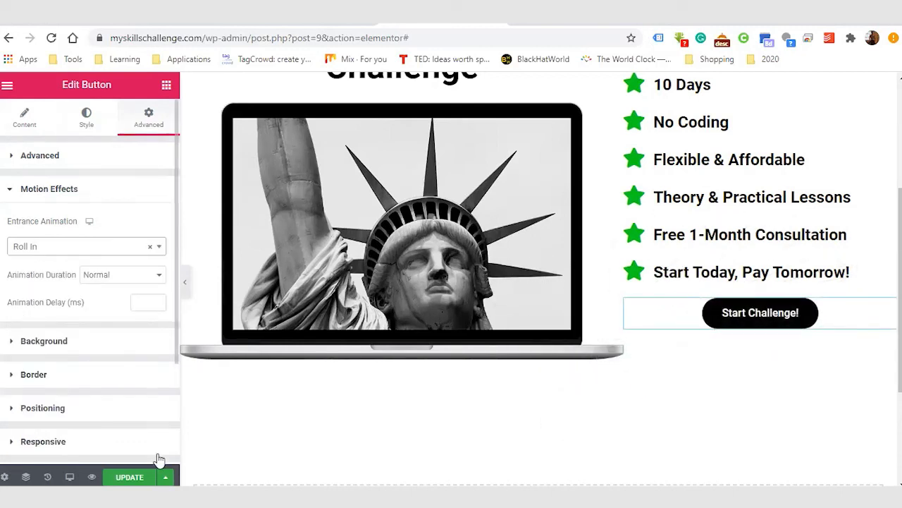
Step: Review the finished Webdesign Challenge block and save the Take a Challenge page
scroll(540, 282, up, 3)
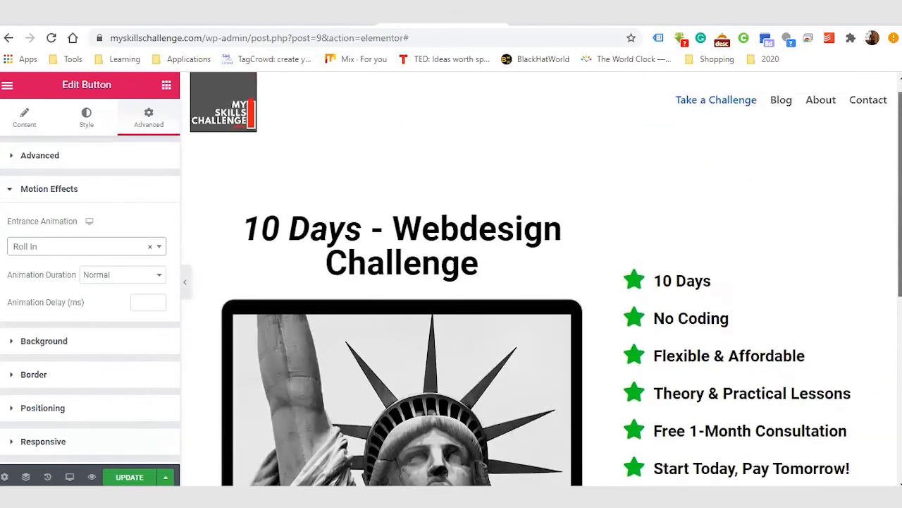
scroll(539, 282, down, 1)
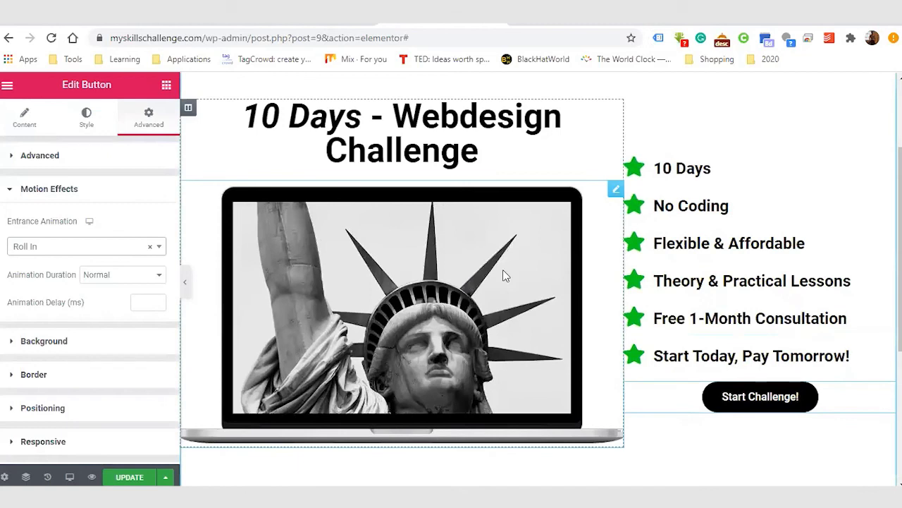
click(446, 299)
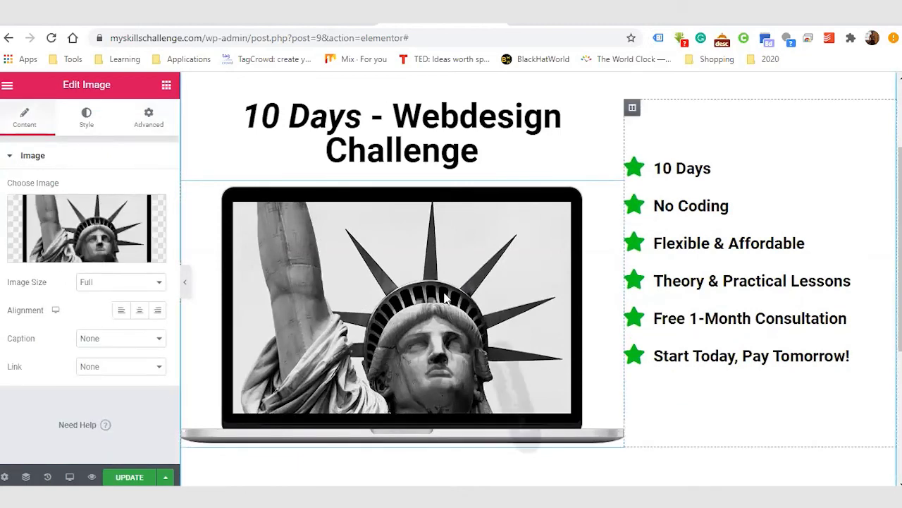
scroll(542, 278, up, 1)
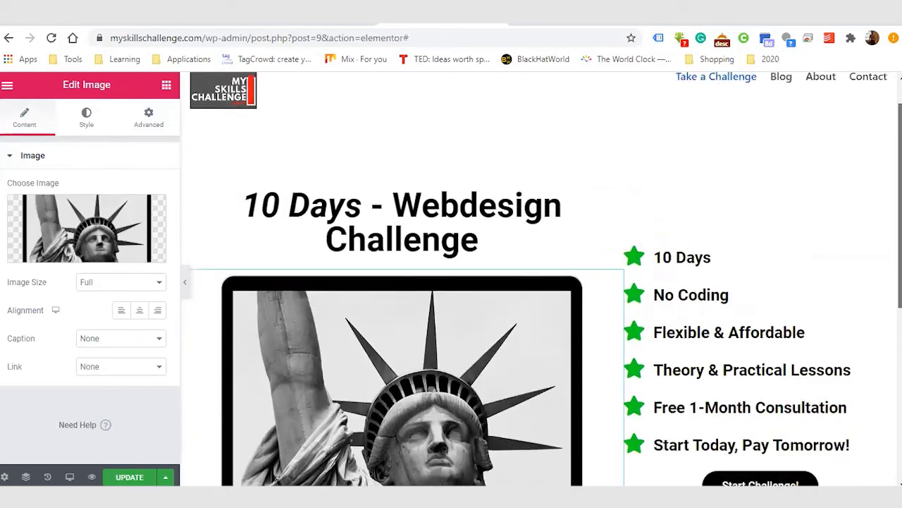
scroll(541, 279, down, 3)
scroll(402, 282, down, 3)
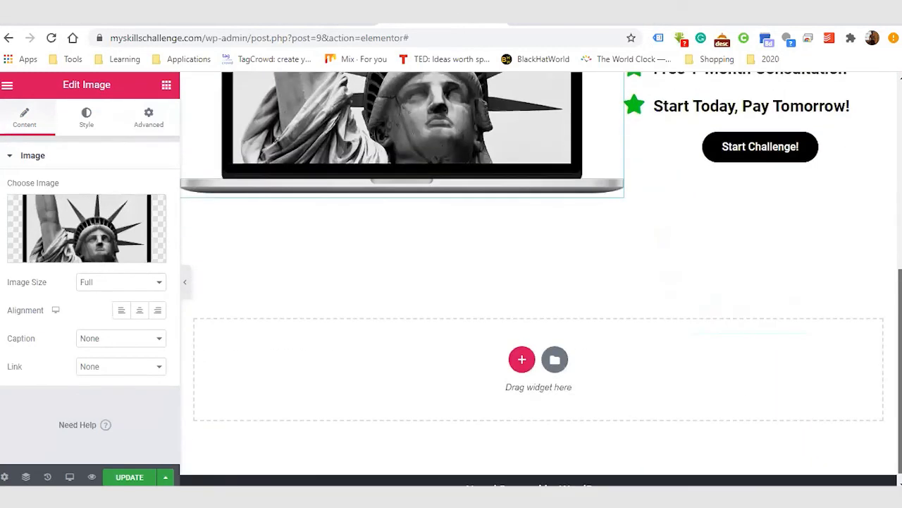
key(ctrl+s)
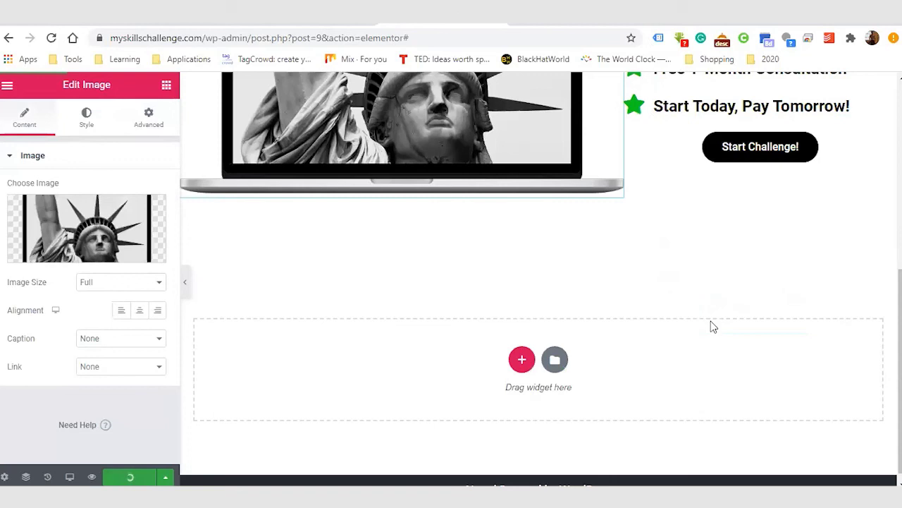
Step: Check the challenge block's layout in the tablet and mobile previews and return to the desktop preview
scroll(710, 322, up, 6)
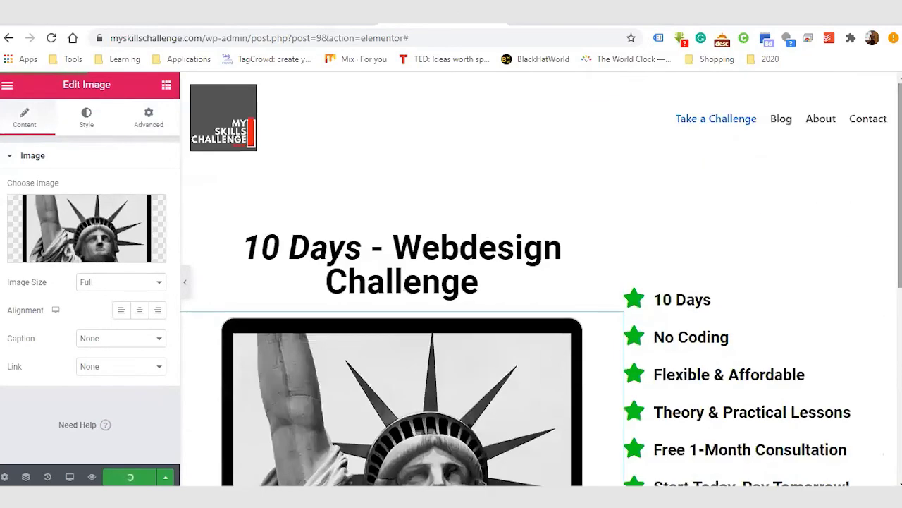
scroll(540, 278, down, 3)
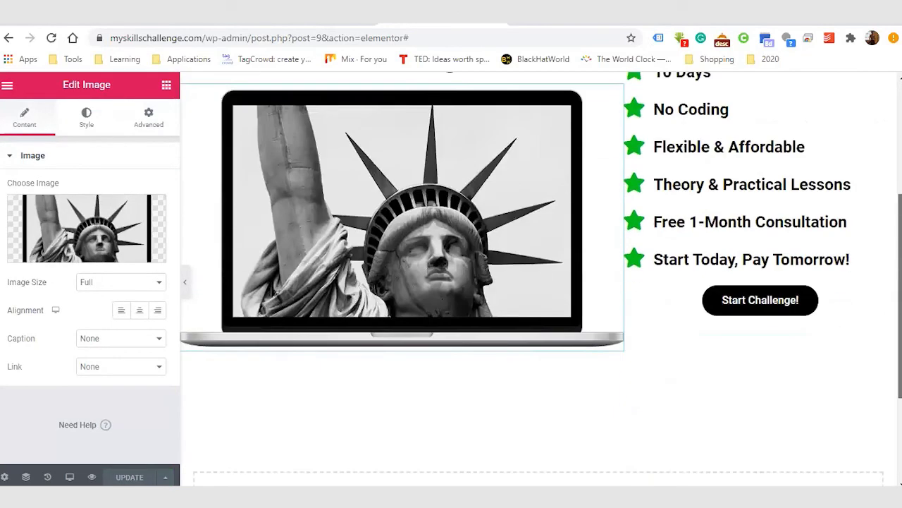
scroll(540, 279, up, 4)
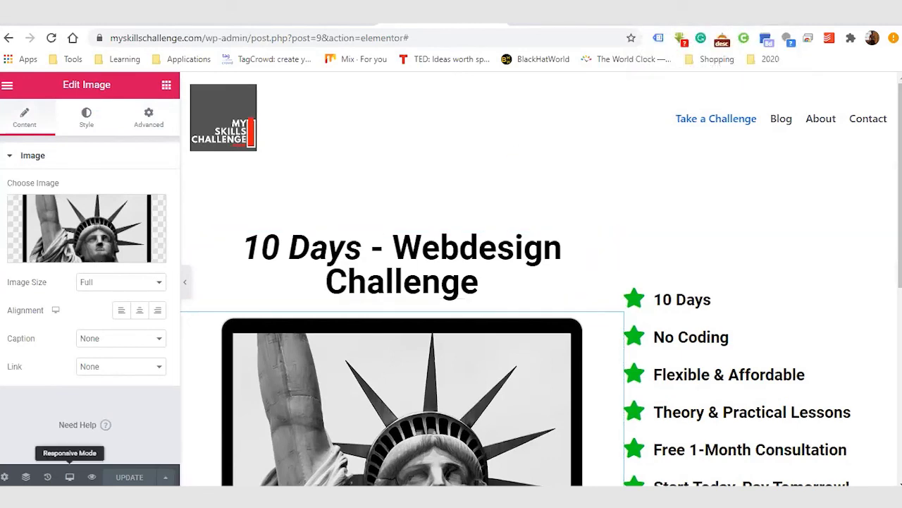
click(69, 477)
click(85, 418)
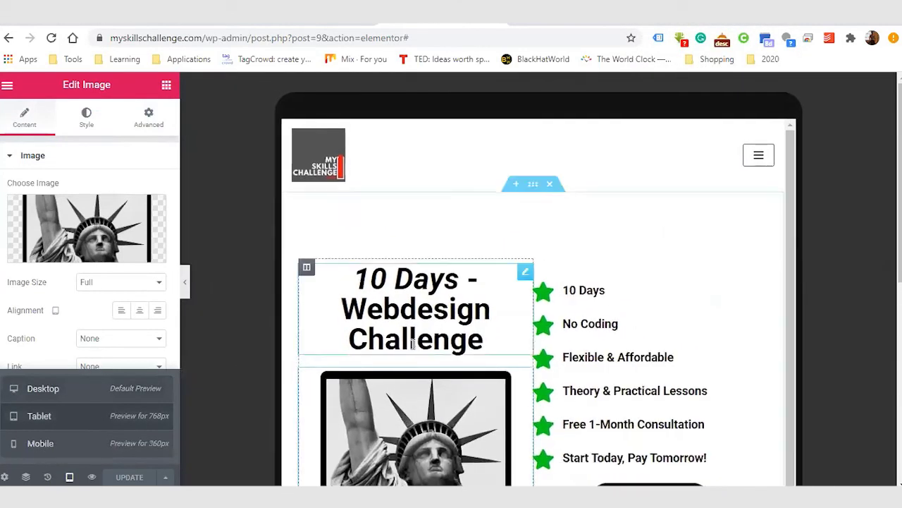
scroll(790, 226, down, 1)
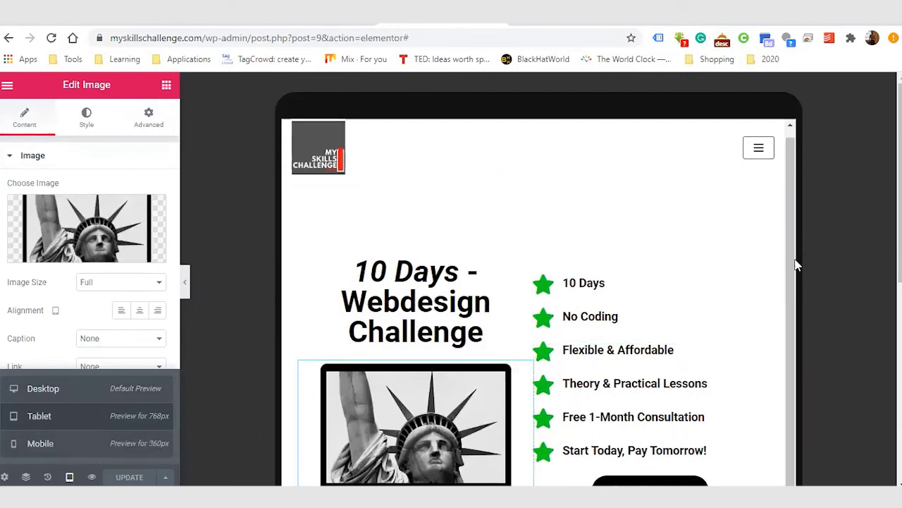
scroll(536, 282, down, 3)
scroll(535, 282, up, 1)
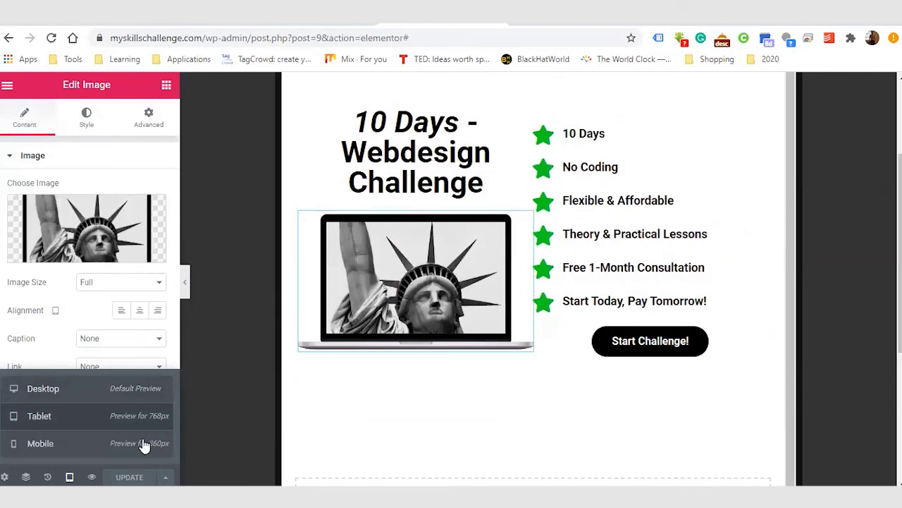
click(112, 443)
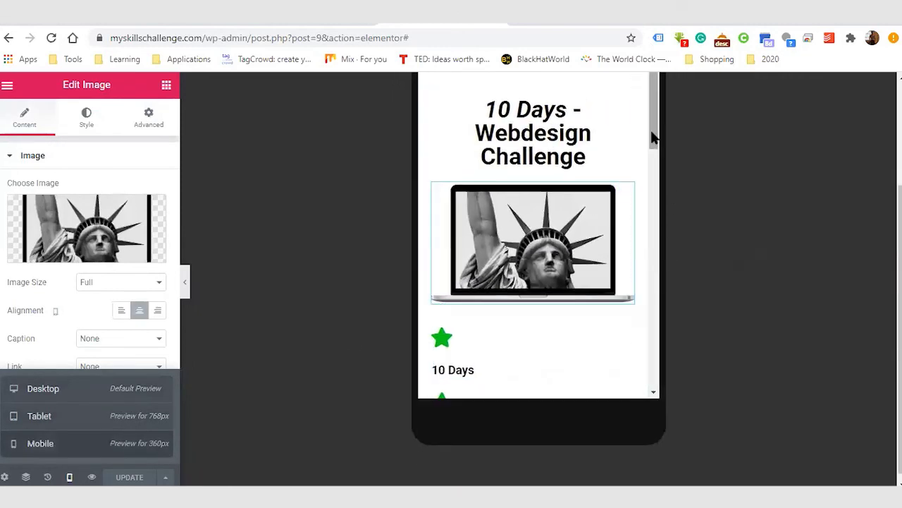
mouse_move(655, 144)
mouse_down()
mouse_move(663, 307)
mouse_move(660, 114)
mouse_move(674, 348)
mouse_move(667, 411)
mouse_move(654, 129)
mouse_up()
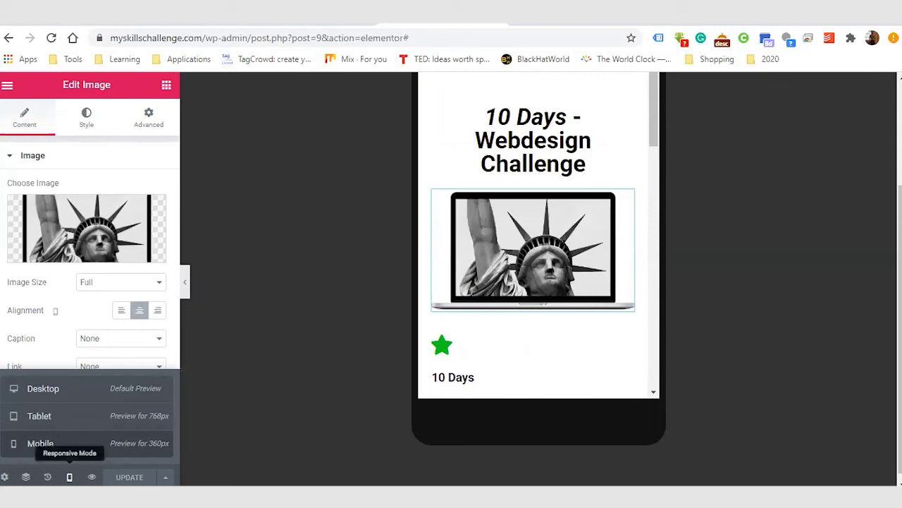
click(75, 387)
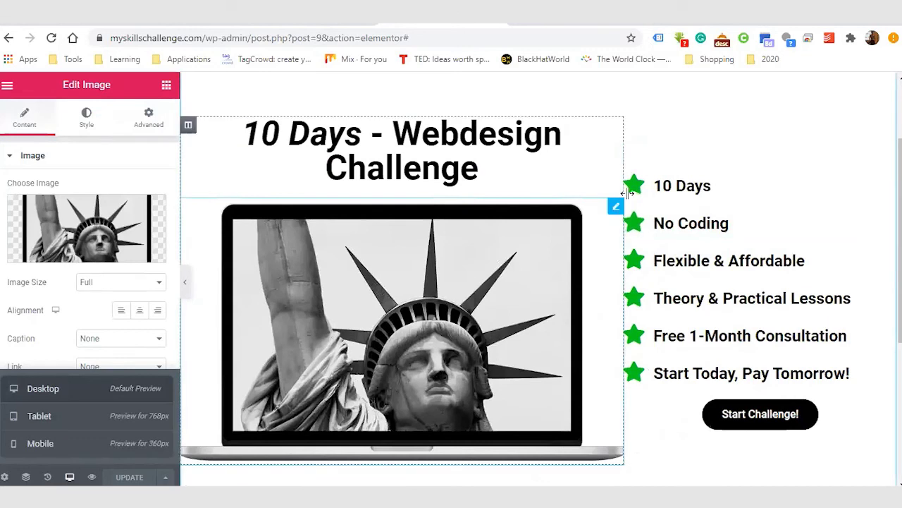
Step: Replace the star icon of the "10 Days" icon box with the spray can icon and save the page
click(643, 195)
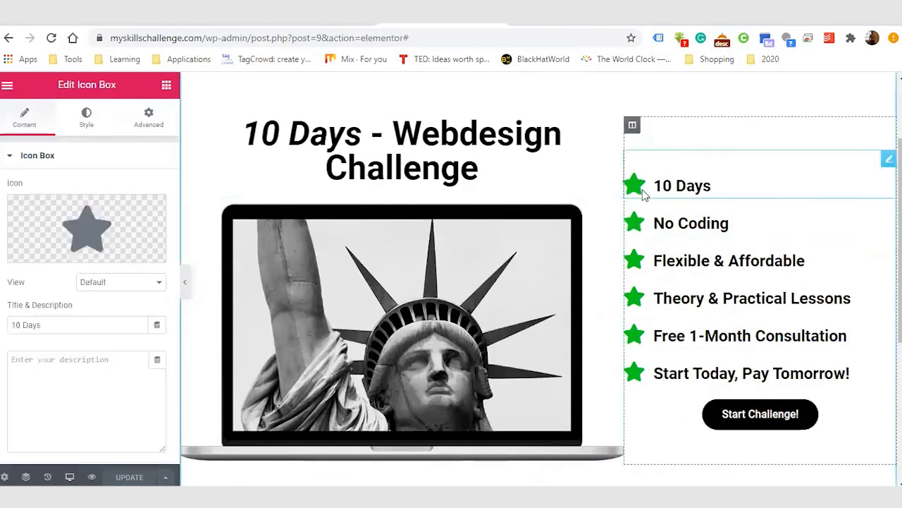
click(126, 286)
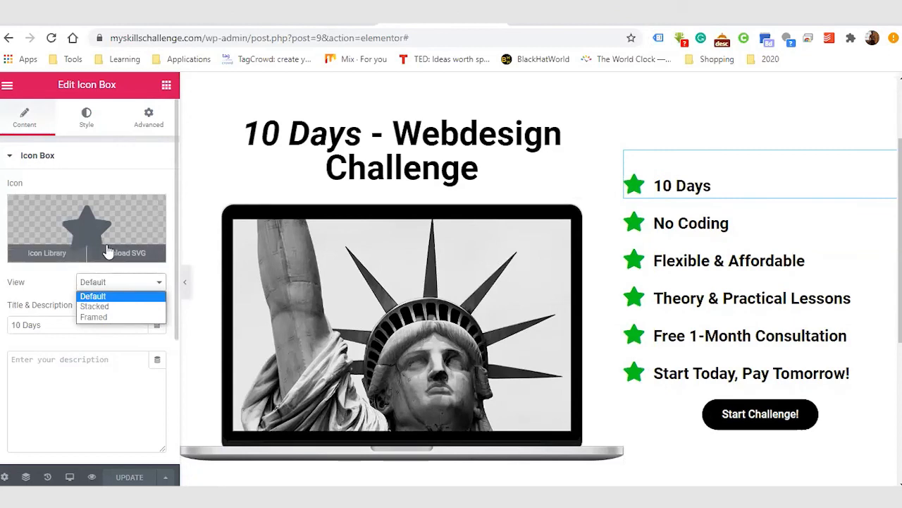
click(61, 256)
click(61, 256)
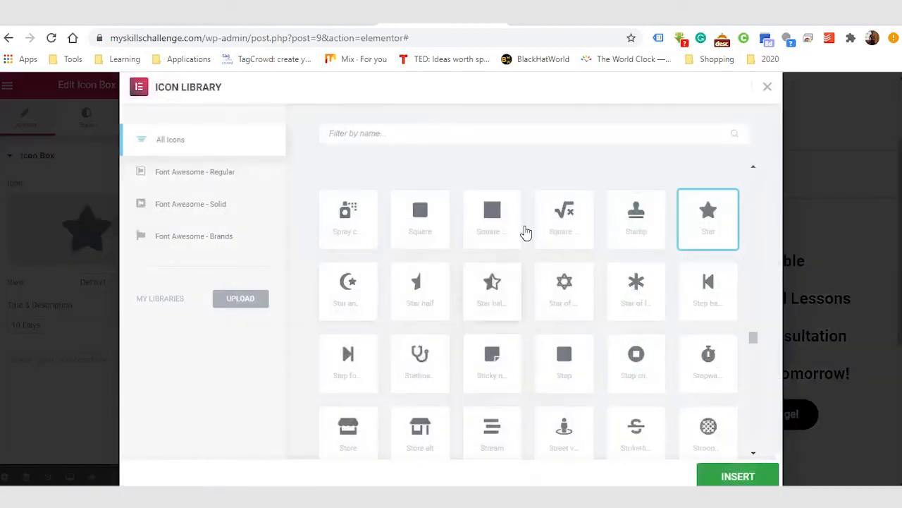
click(356, 213)
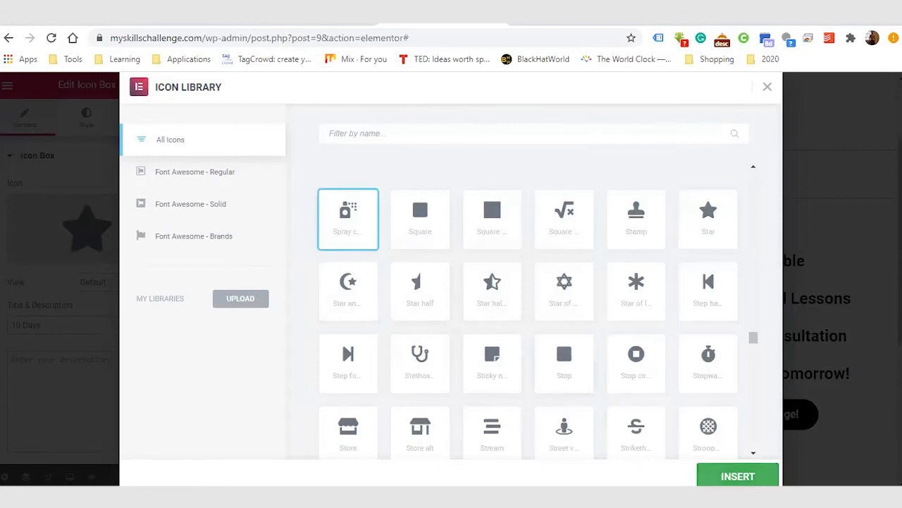
click(738, 476)
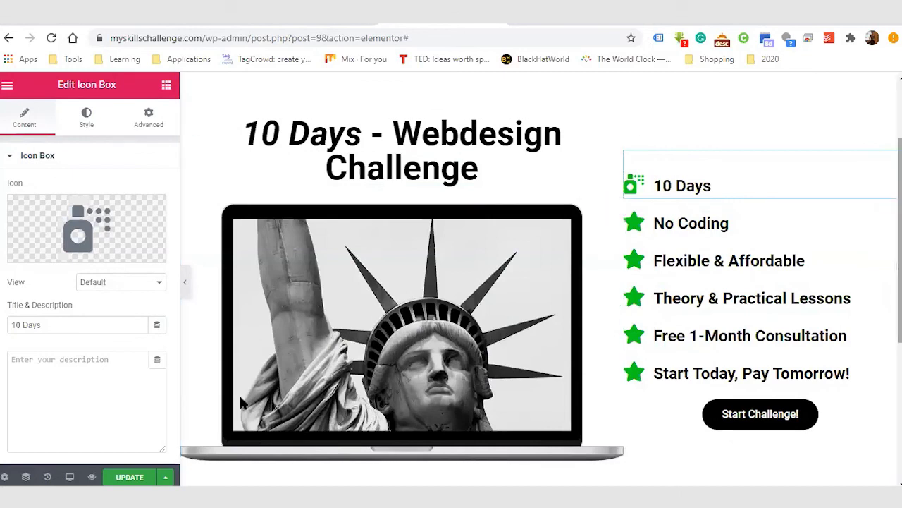
key(ctrl+s)
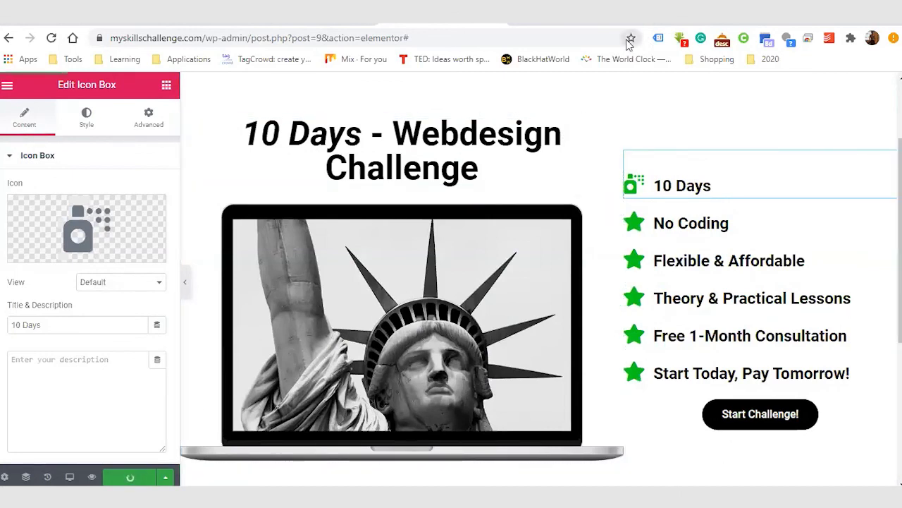
Step: Reload the live Take a Challenge page and examine the published challenge block from heading to footer
click(669, 13)
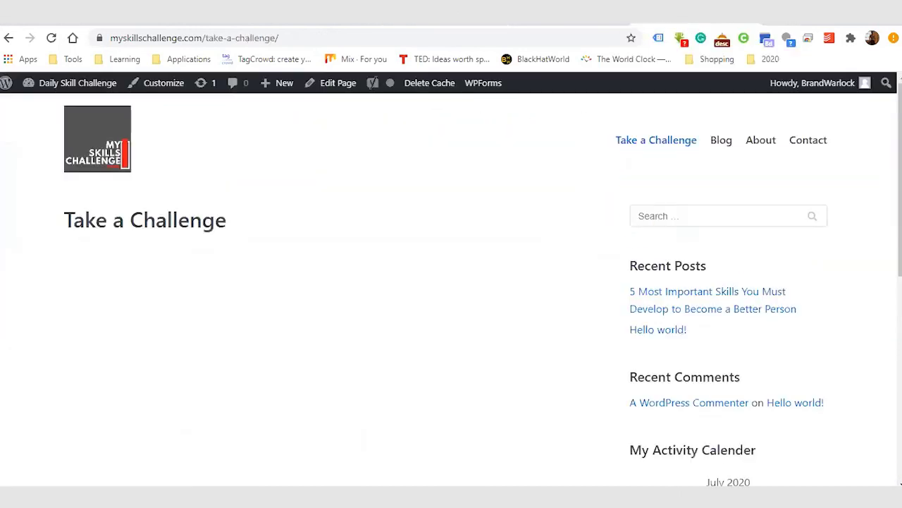
click(674, 143)
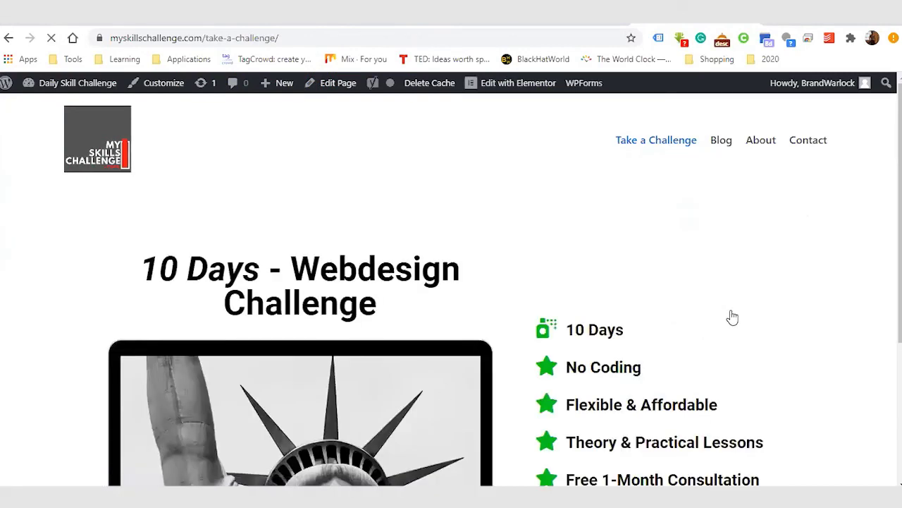
scroll(733, 318, down, 3)
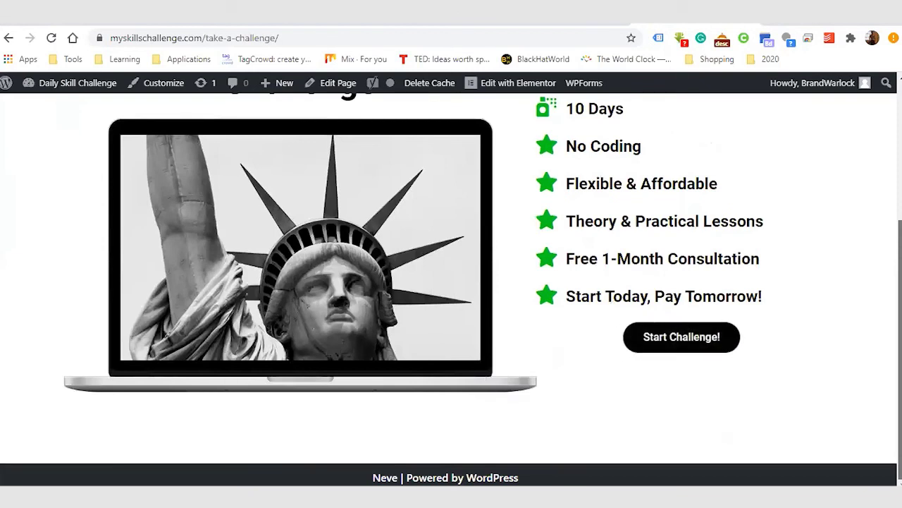
scroll(451, 289, up, 3)
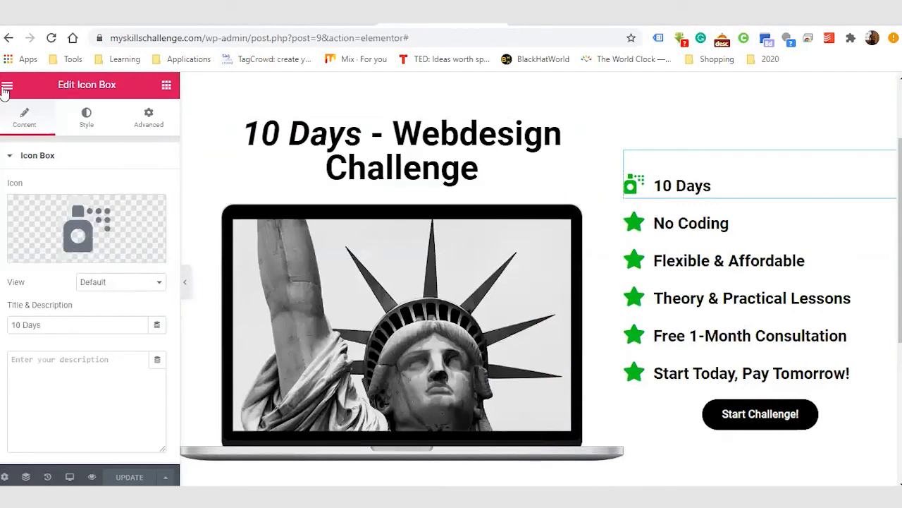
Step: Exit the Elementor editor to the WordPress dashboard and open the list of all pages
click(5, 86)
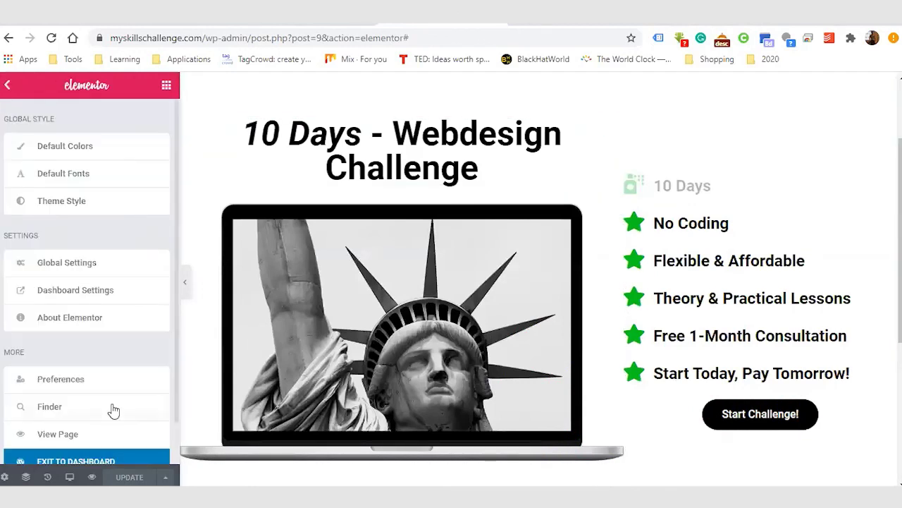
click(99, 456)
click(23, 240)
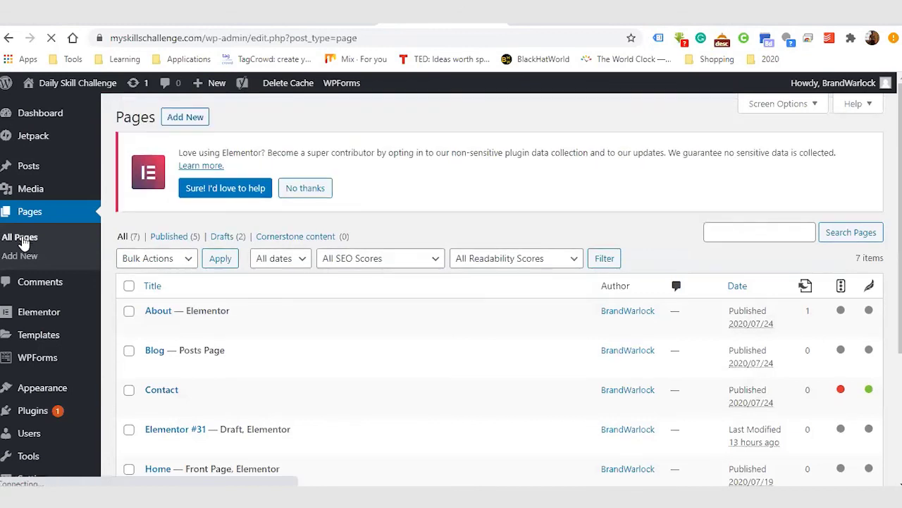
scroll(157, 300, down, 3)
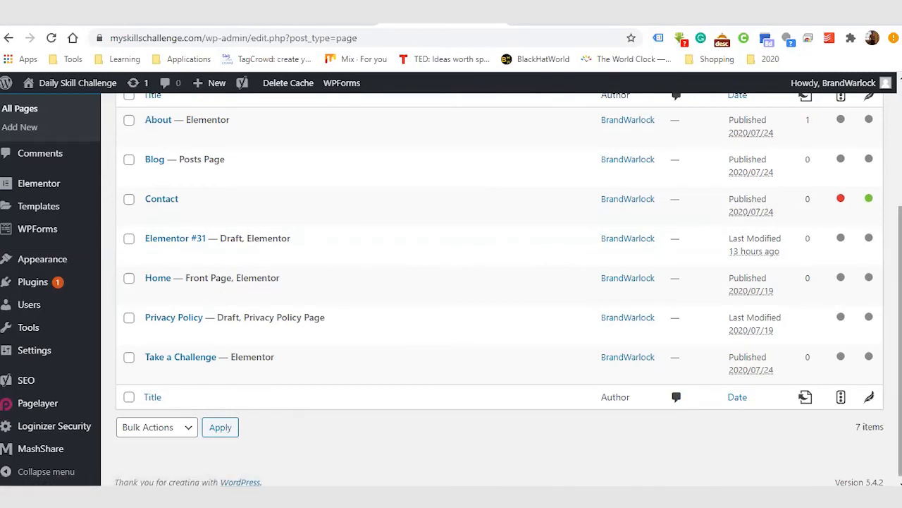
scroll(452, 282, up, 3)
scroll(494, 296, down, 1)
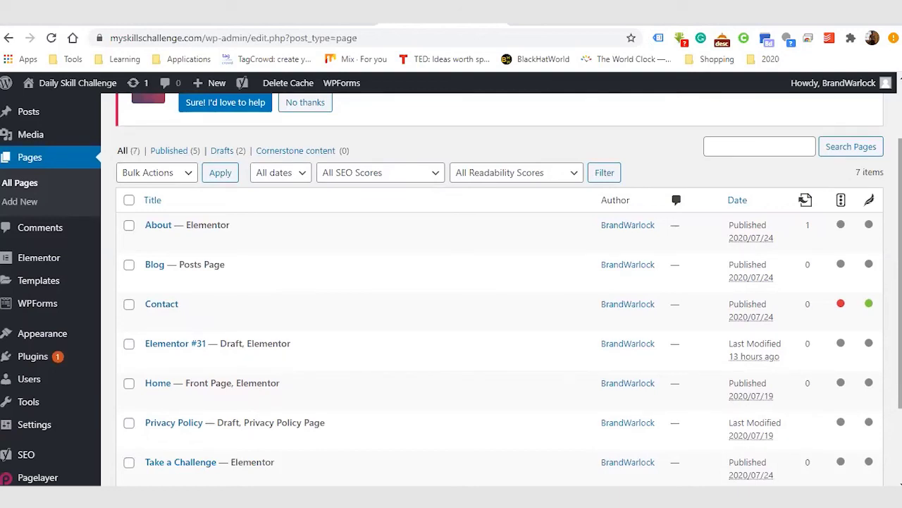
scroll(451, 289, up, 1)
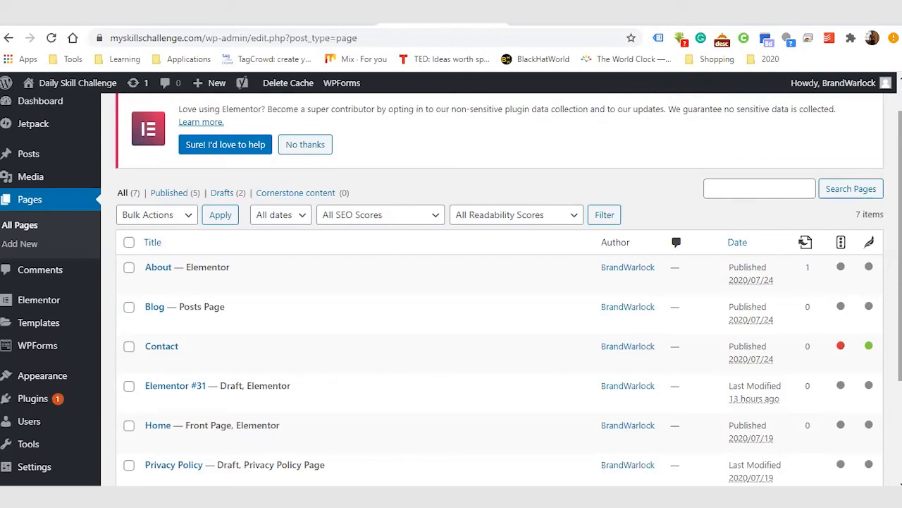
scroll(451, 282, up, 1)
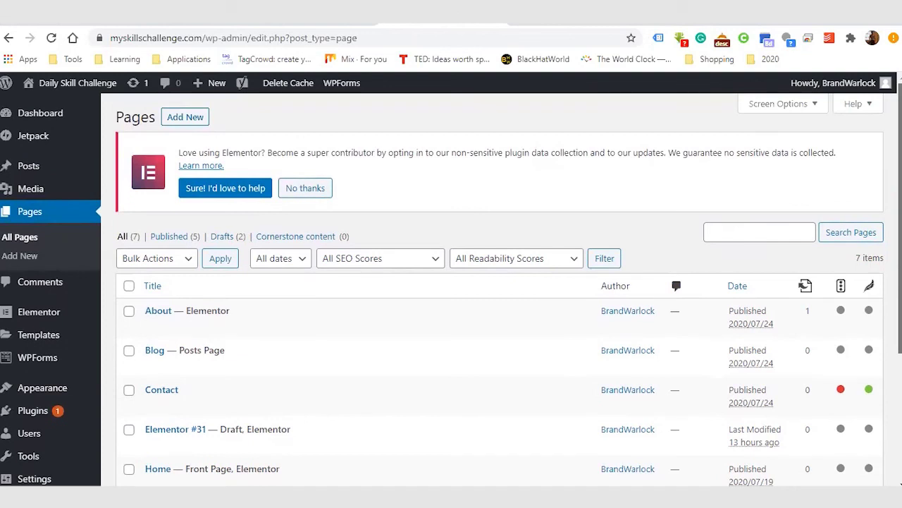
scroll(451, 282, down, 1)
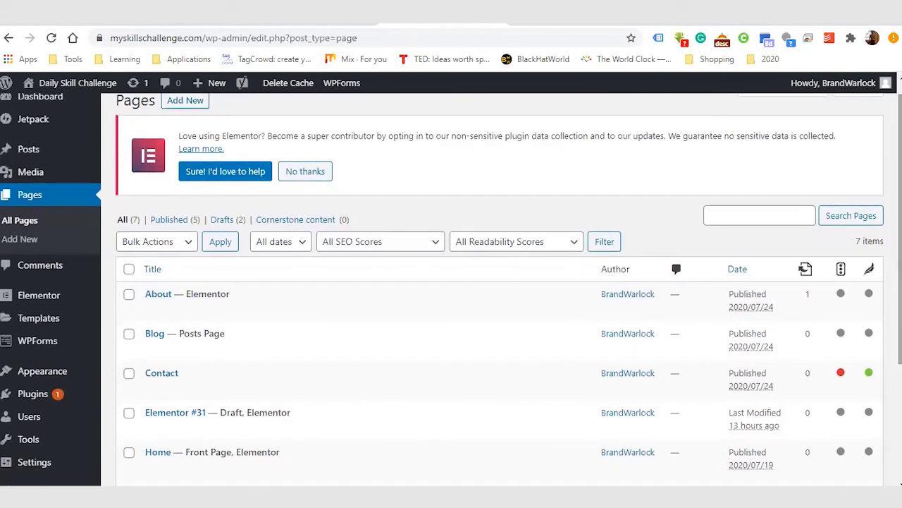